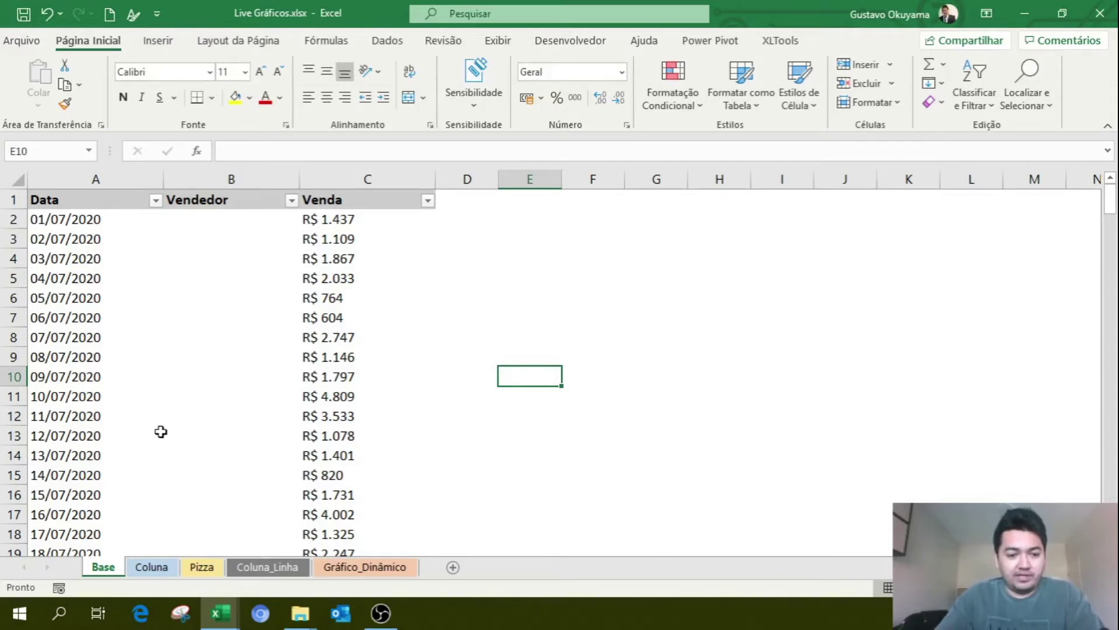
- Review the Base sheet's Data, Vendedor and Venda columns and the table layouts on the Coluna, Pizza, Coluna_Linha and Gráfico_Dinâmico sheets
{"action": "left_click", "coordinate": [233, 179]}
{"action": "left_click", "coordinate": [233, 233]}
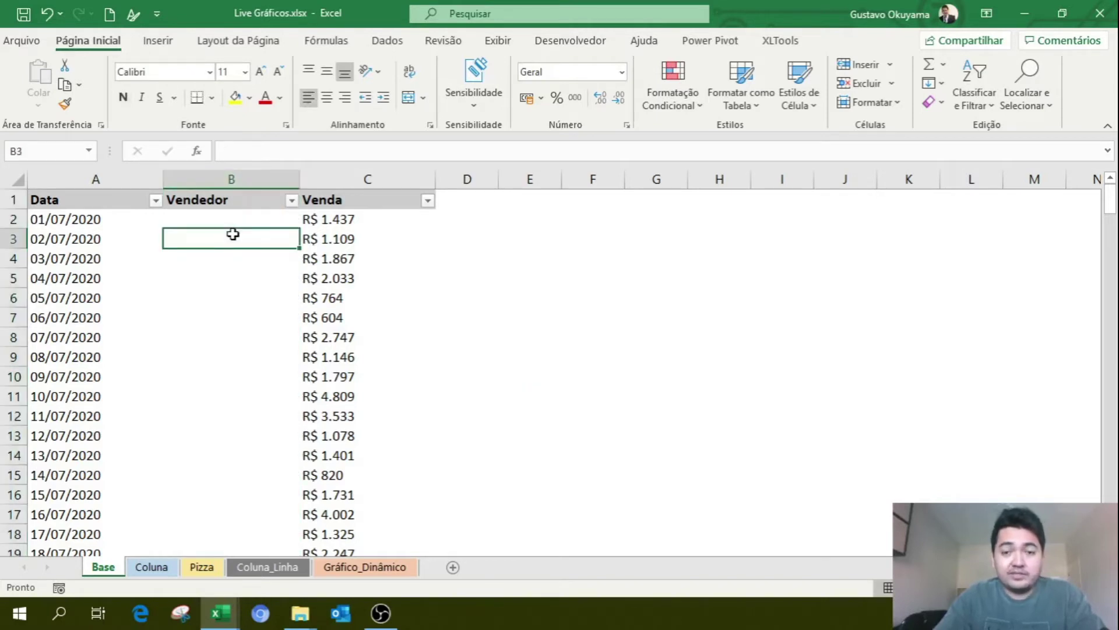
{"action": "left_click", "coordinate": [112, 179]}
{"action": "left_click", "coordinate": [220, 180]}
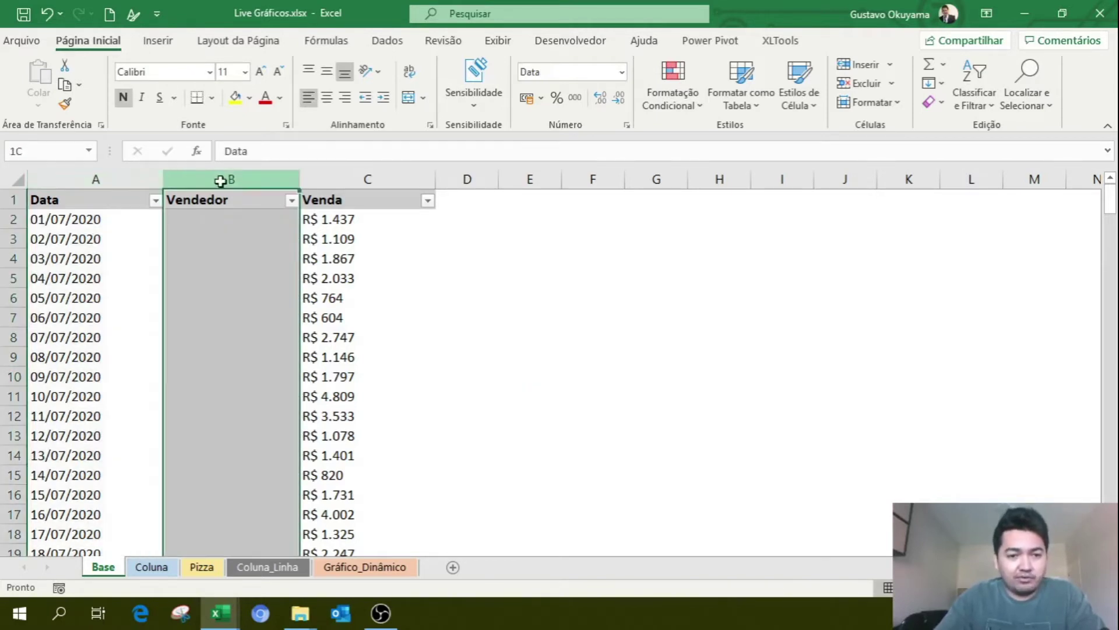
{"action": "left_click", "coordinate": [354, 179]}
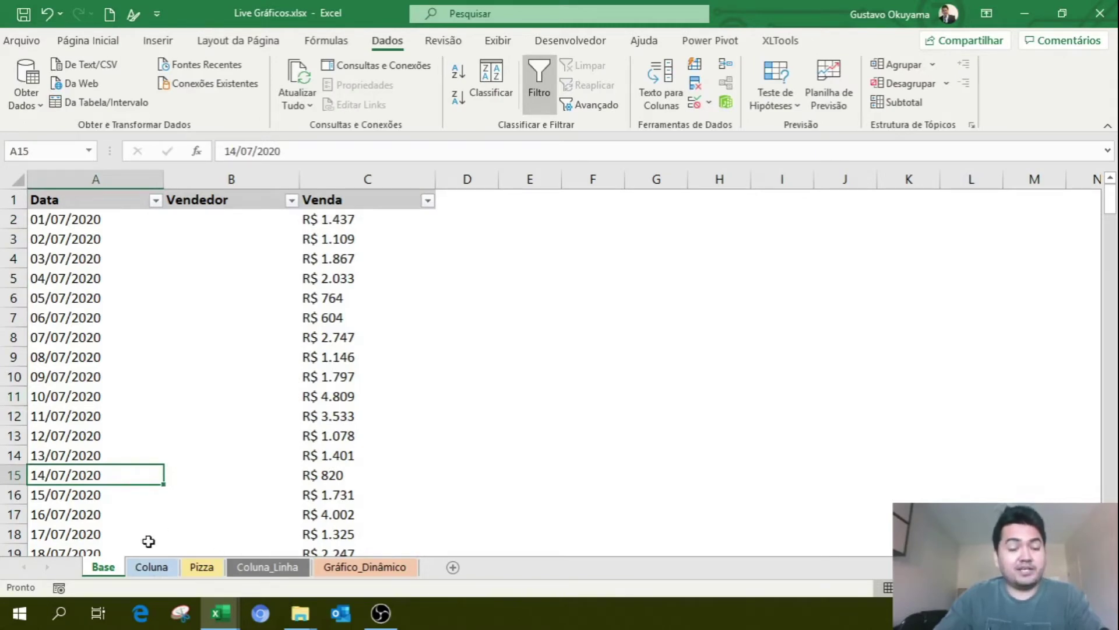
{"action": "left_click", "coordinate": [153, 568]}
{"action": "left_click", "coordinate": [201, 568]}
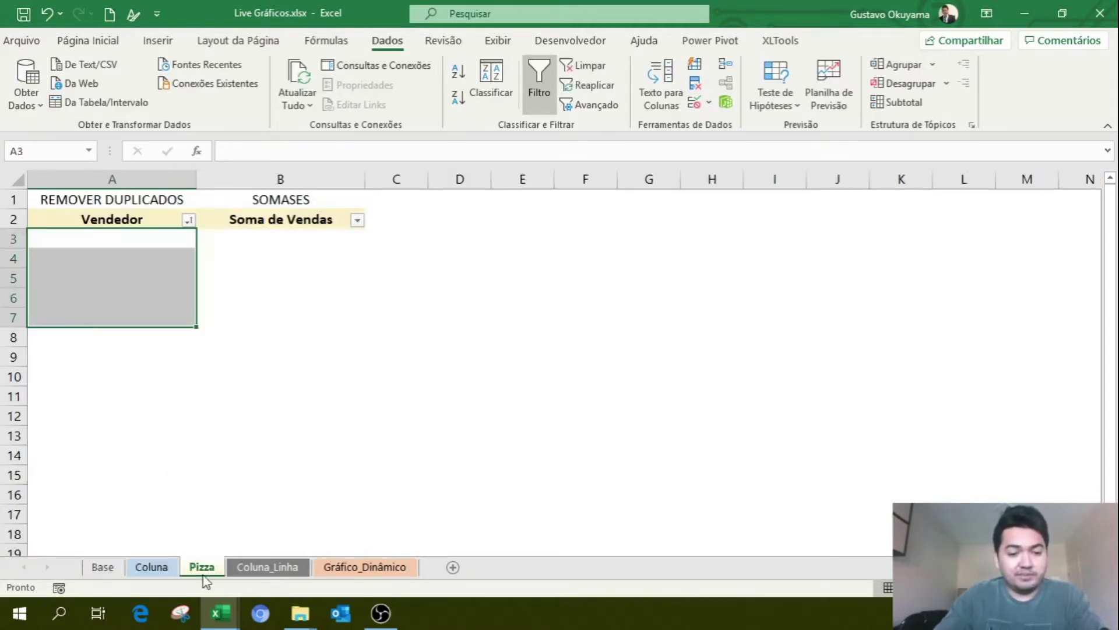
{"action": "left_click", "coordinate": [256, 569]}
{"action": "left_click", "coordinate": [351, 569]}
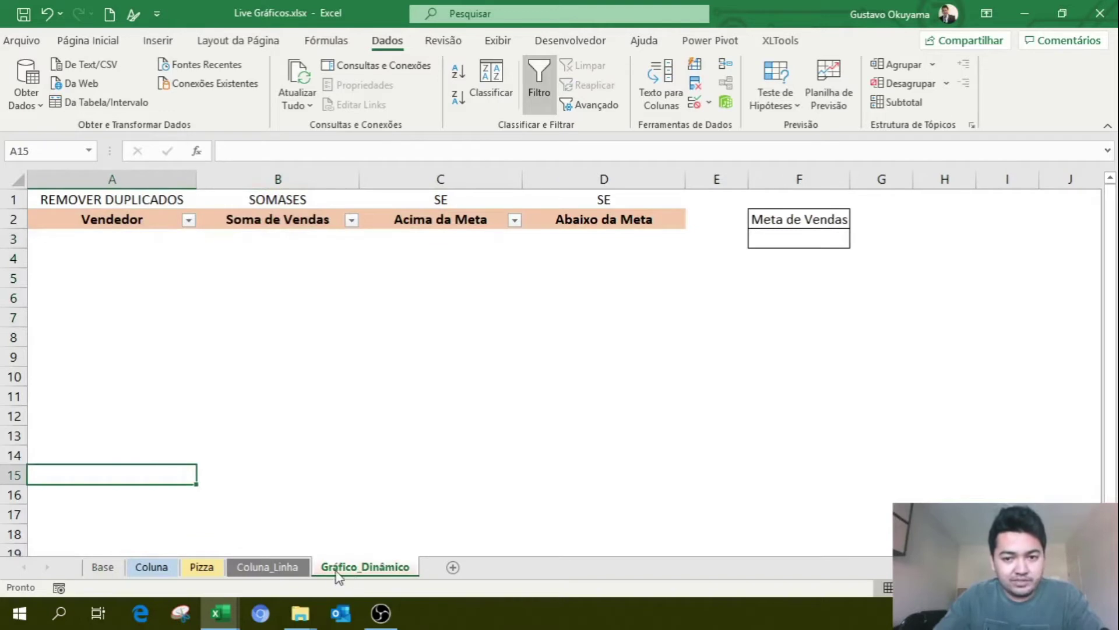
{"action": "left_click", "coordinate": [108, 569]}
{"action": "left_click", "coordinate": [216, 432]}
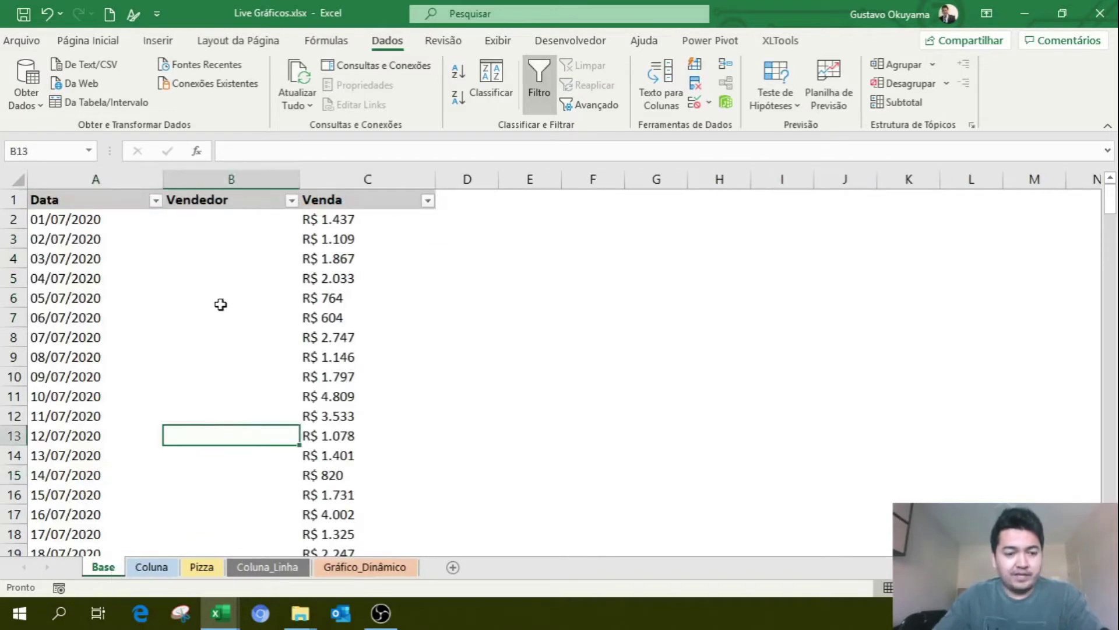
- Start an ESCOLHER formula in cell B2 of the Base sheet, with ALEATÓRIOENTRE(1;5) as its index argument
{"action": "left_click", "coordinate": [214, 224]}
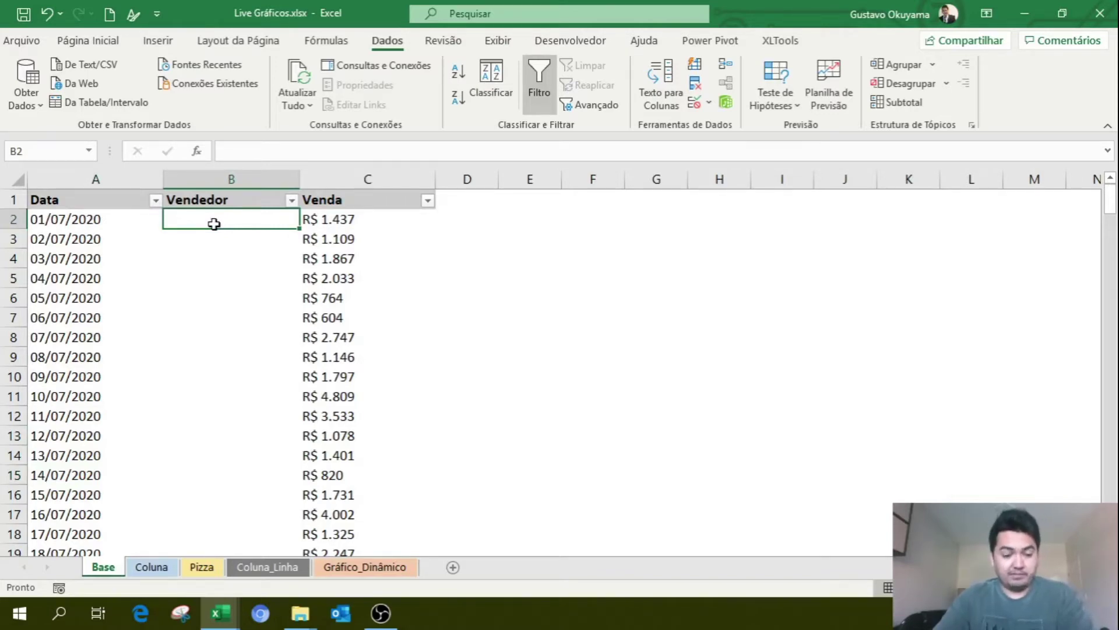
{"action": "type", "text": "=esc"}
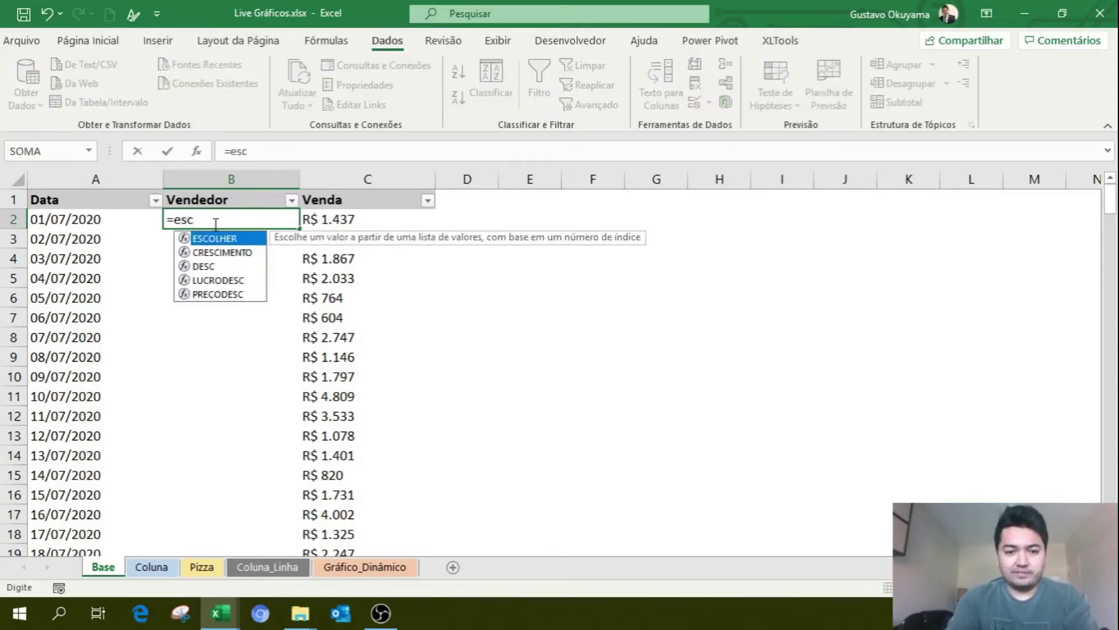
{"action": "key", "text": "Tab"}
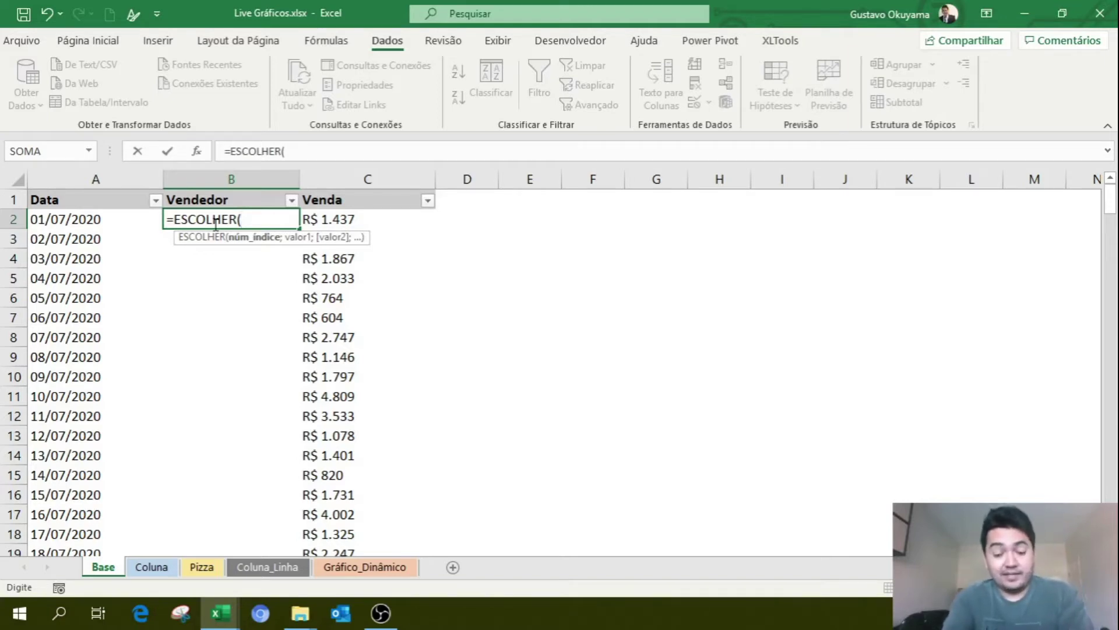
{"action": "type", "text": "alea"}
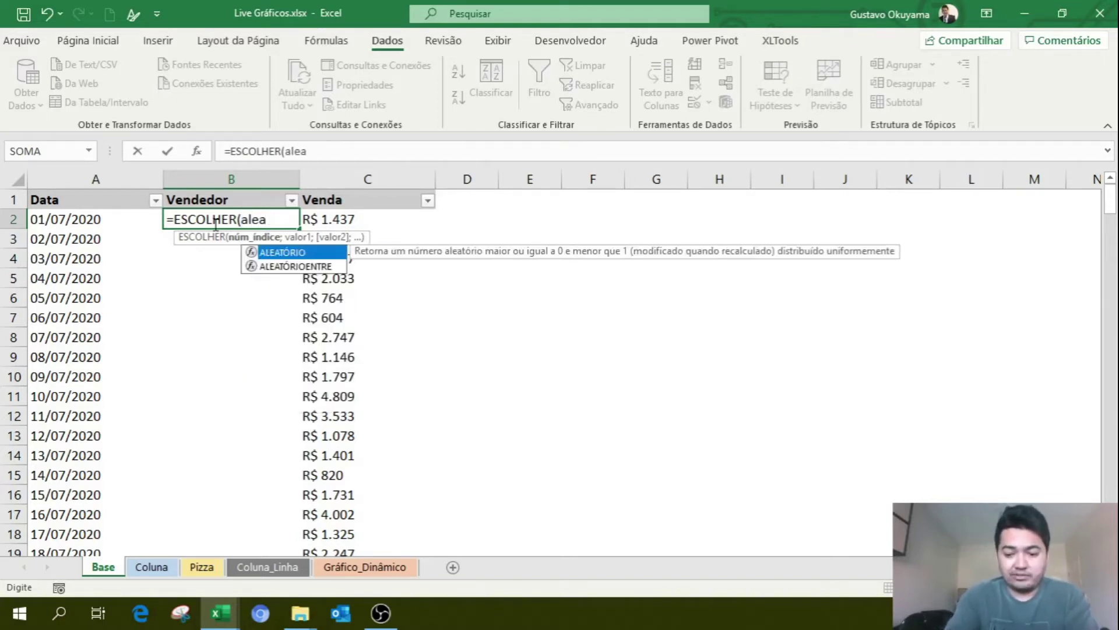
{"action": "key", "text": "Tab"}
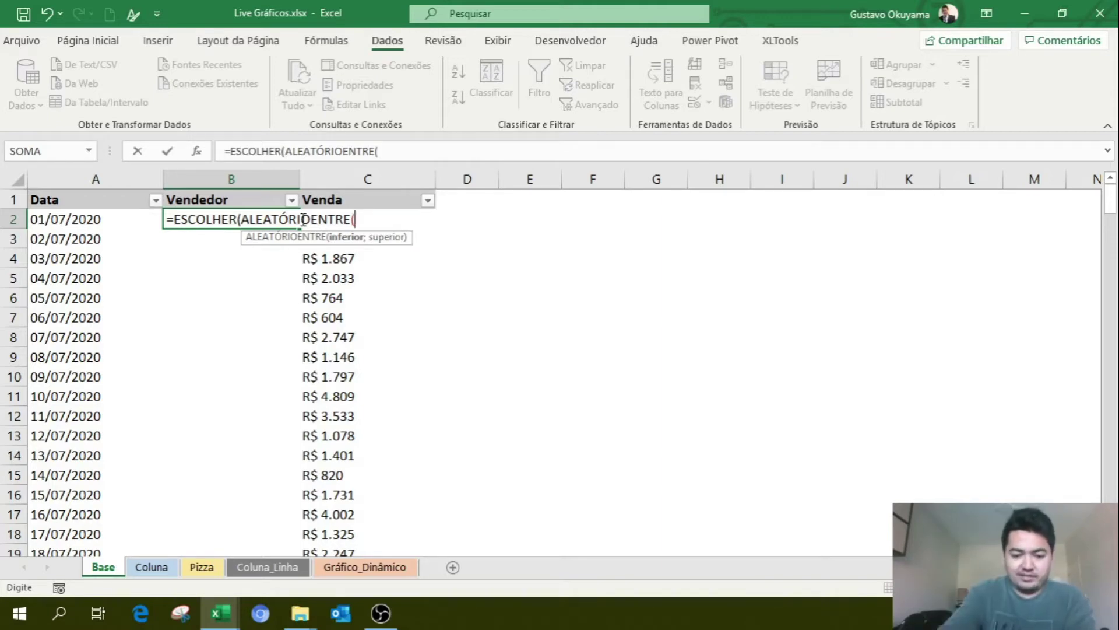
{"action": "type", "text": "1;5"}
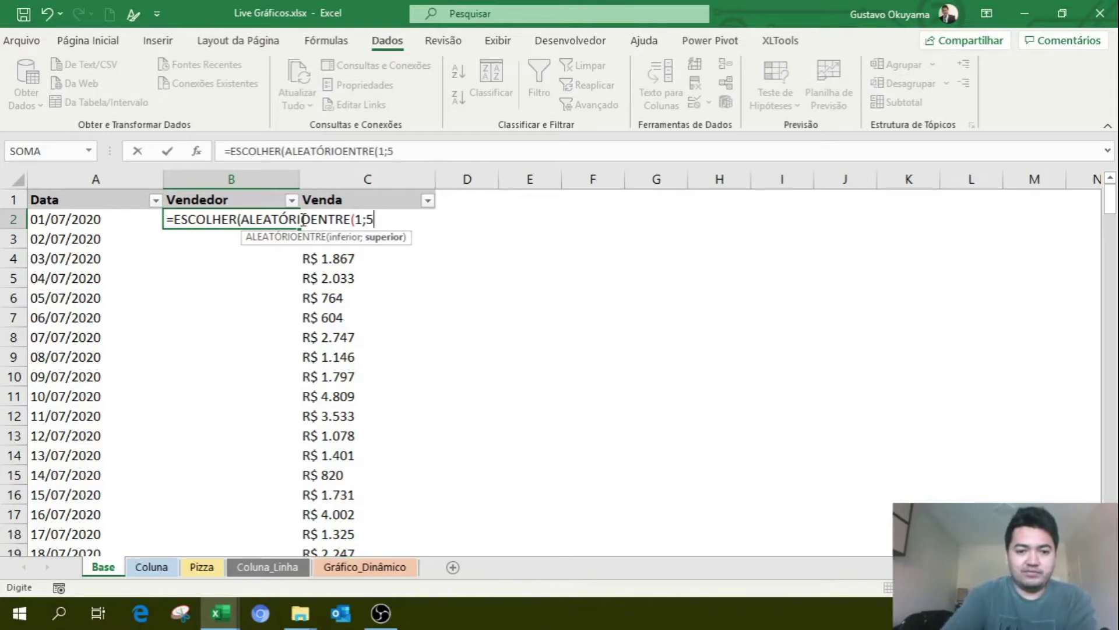
{"action": "type", "text": ");"}
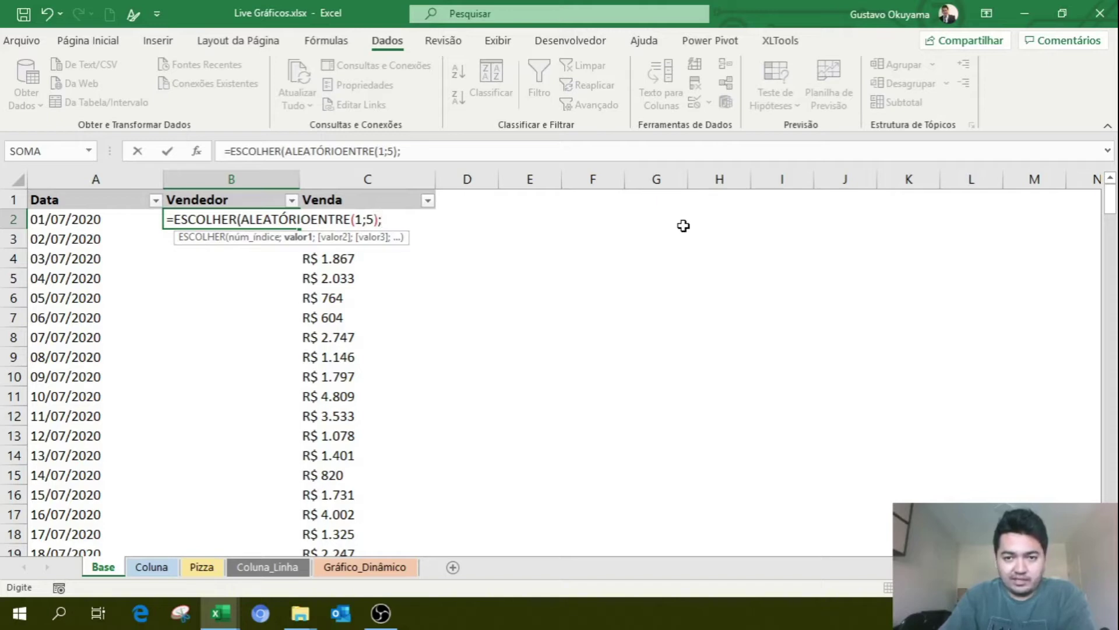
- Complete the ESCOLHER formula in B2 with five quoted salesperson first names as its values and enter it
{"action": "key", "text": "F2"}
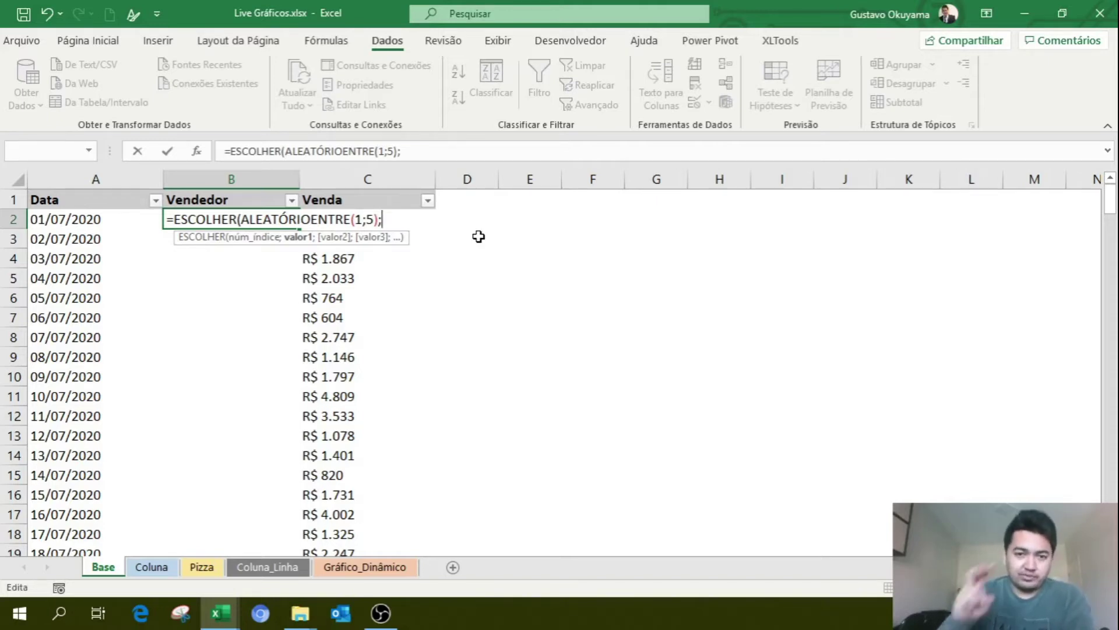
{"action": "type", "text": "\""}
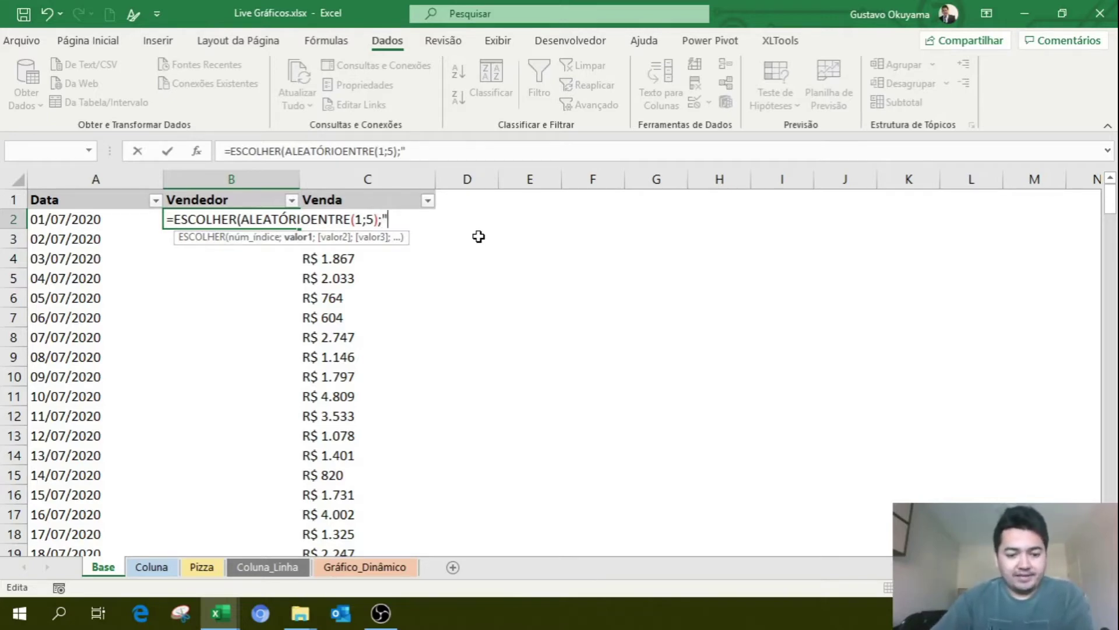
{"action": "type", "text": "João "}
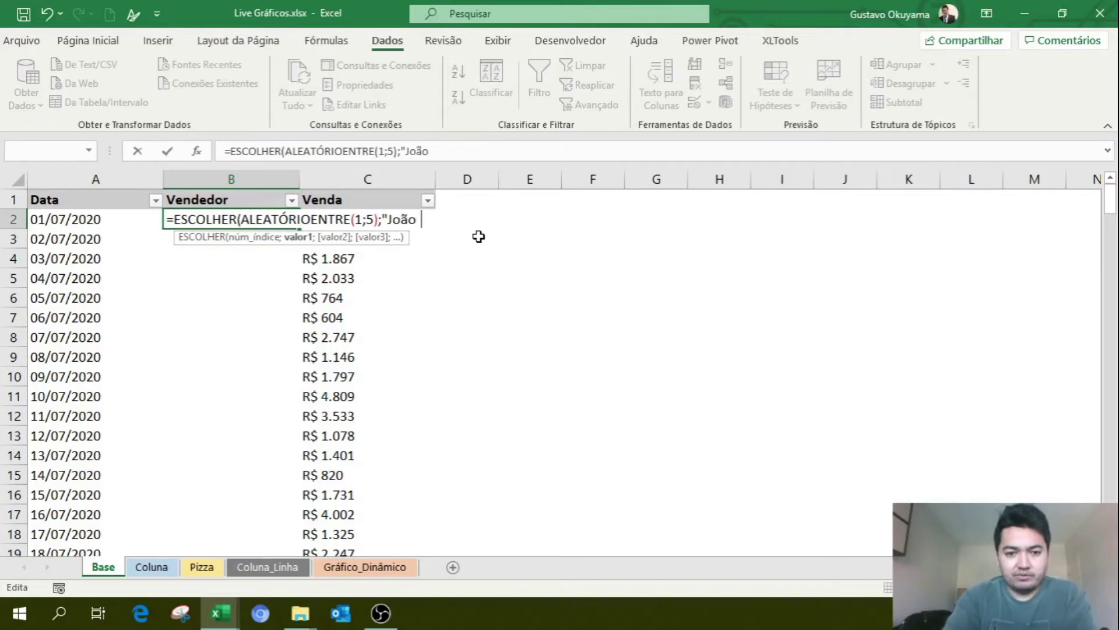
{"action": "type", "text": "\""}
{"action": "type", "text": ";\""}
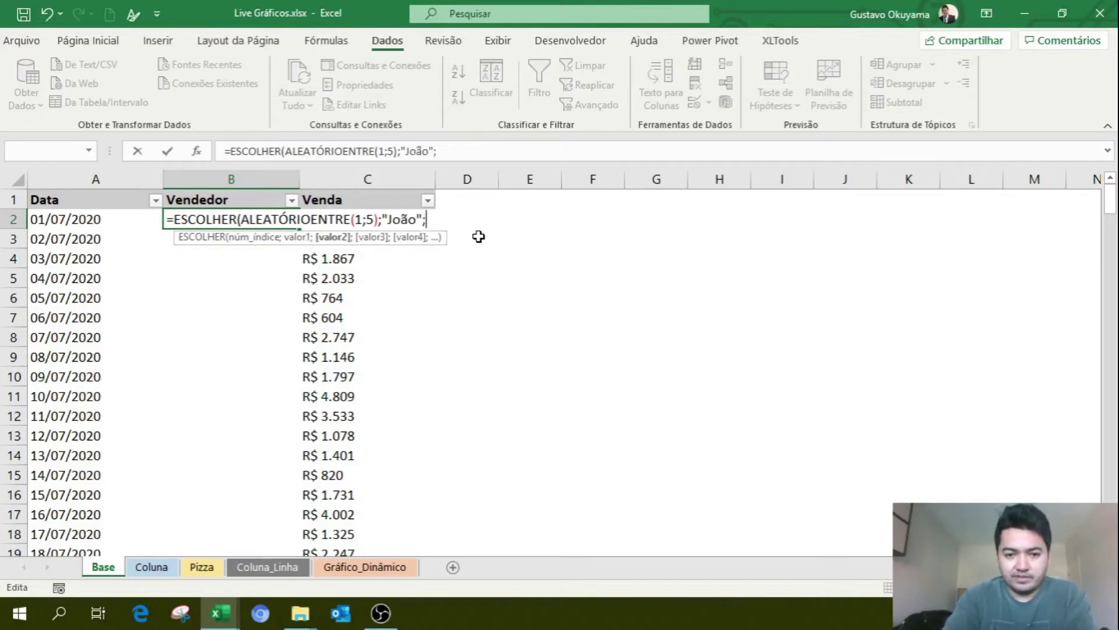
{"action": "type", "text": "Pedro\";"}
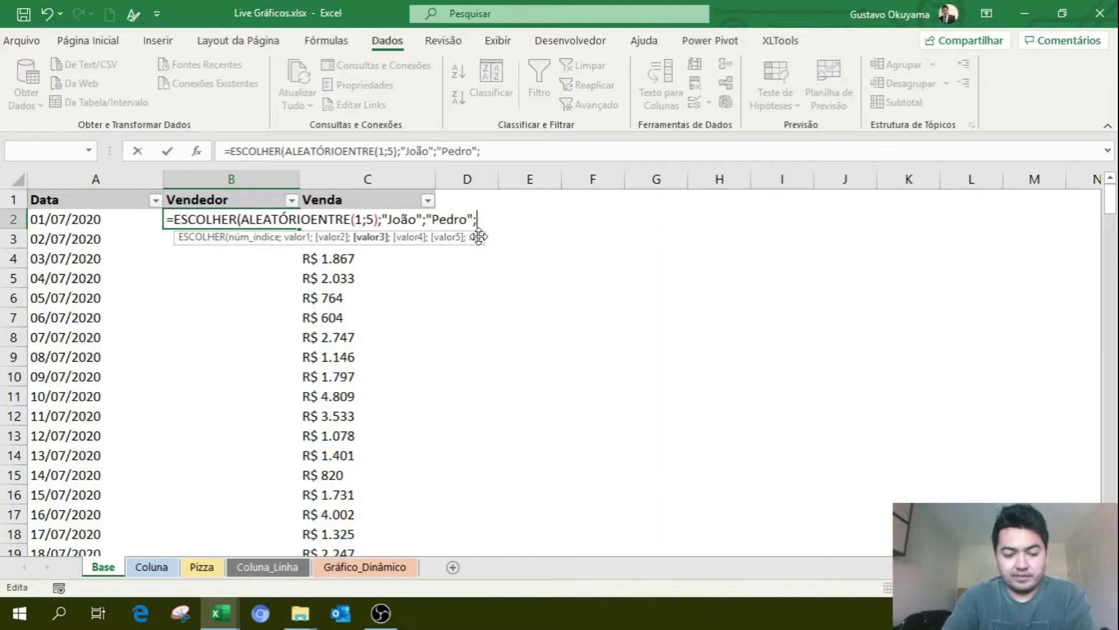
{"action": "type", "text": "\"Alice\""}
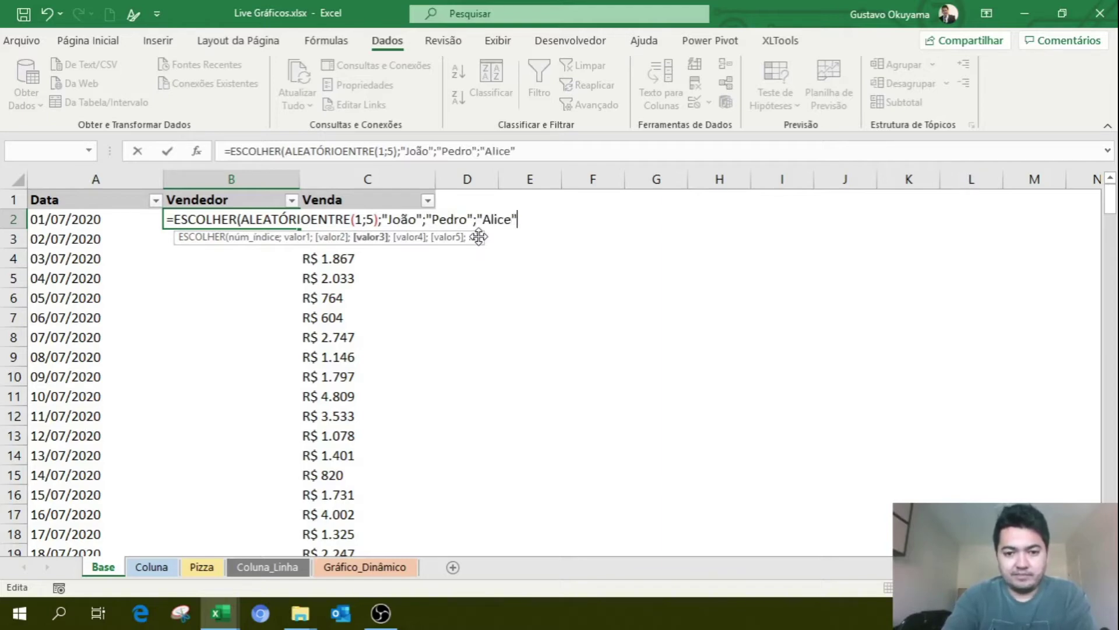
{"action": "type", "text": ";\"Nicole\""}
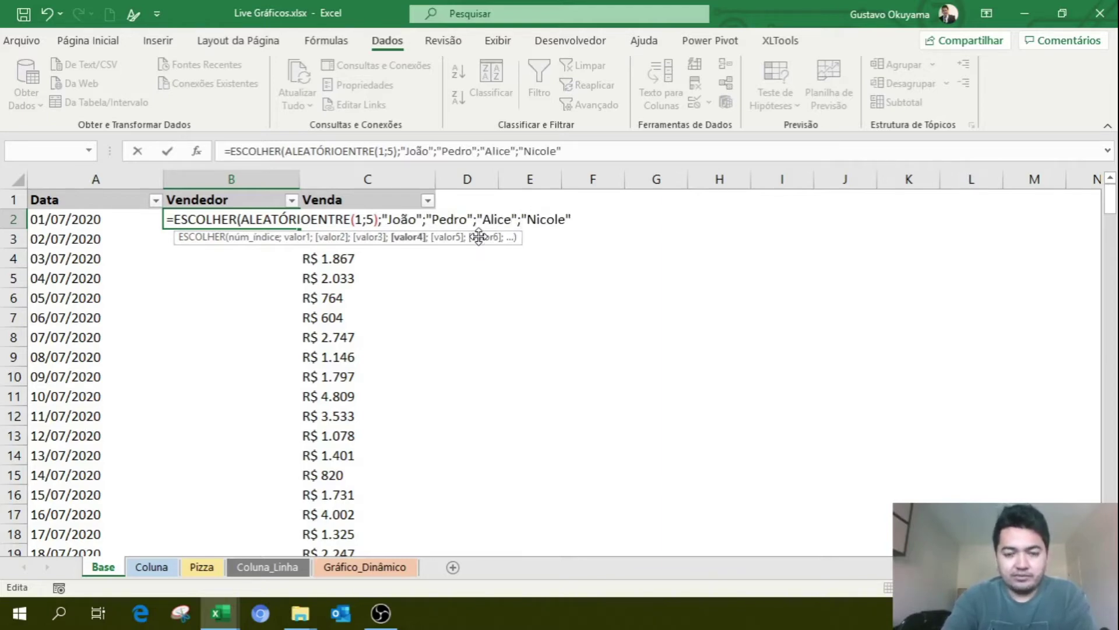
{"action": "type", "text": ";"}
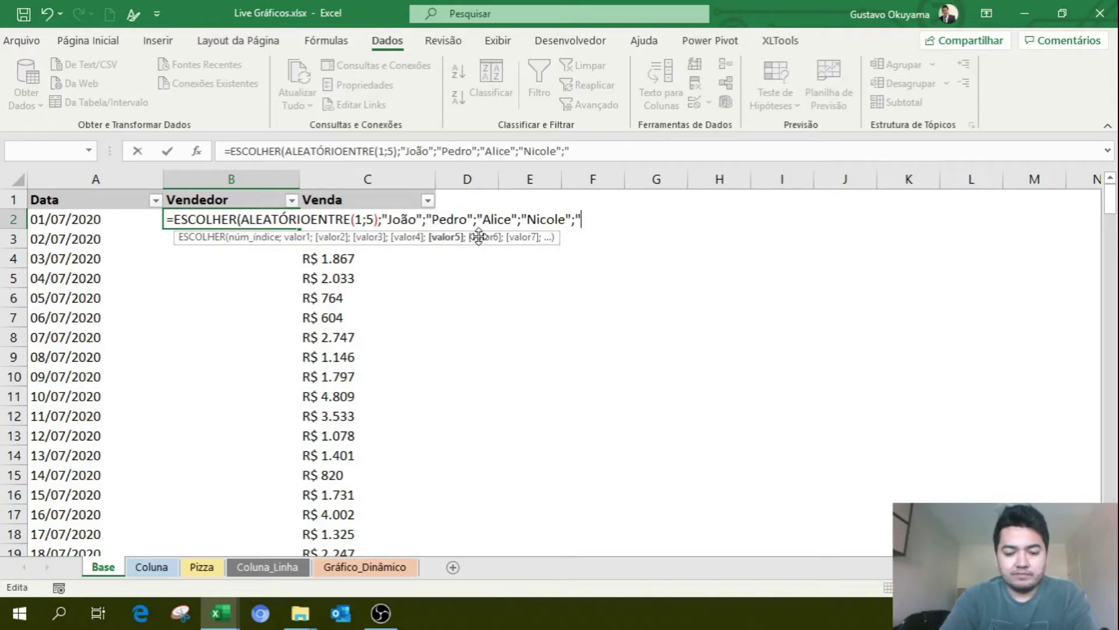
{"action": "type", "text": "\""}
{"action": "type", "text": "Gust"}
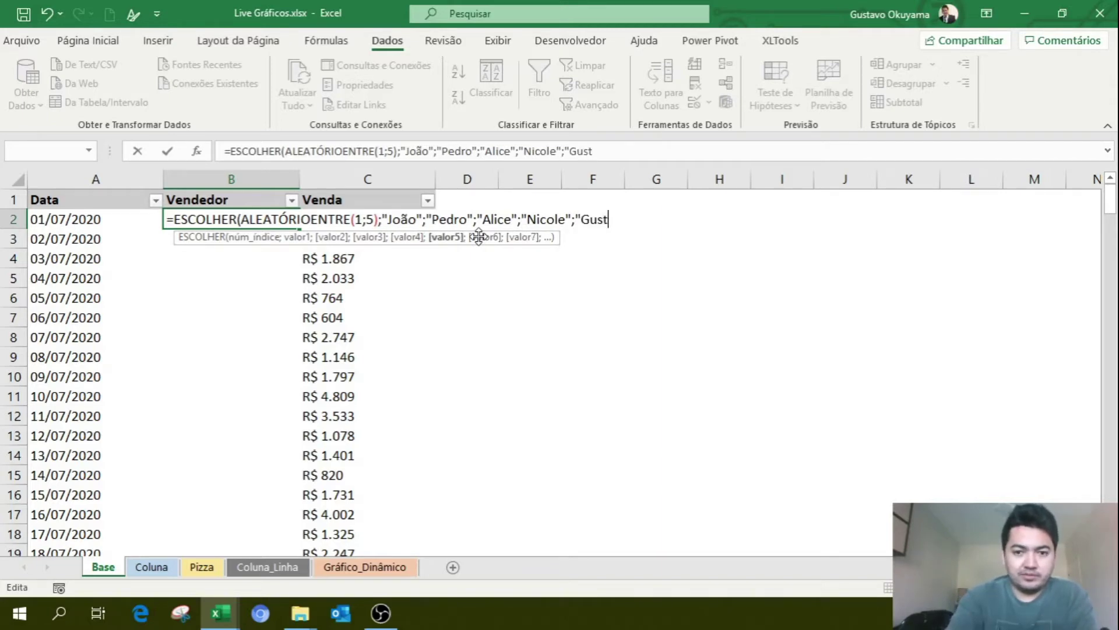
{"action": "type", "text": "avo\""}
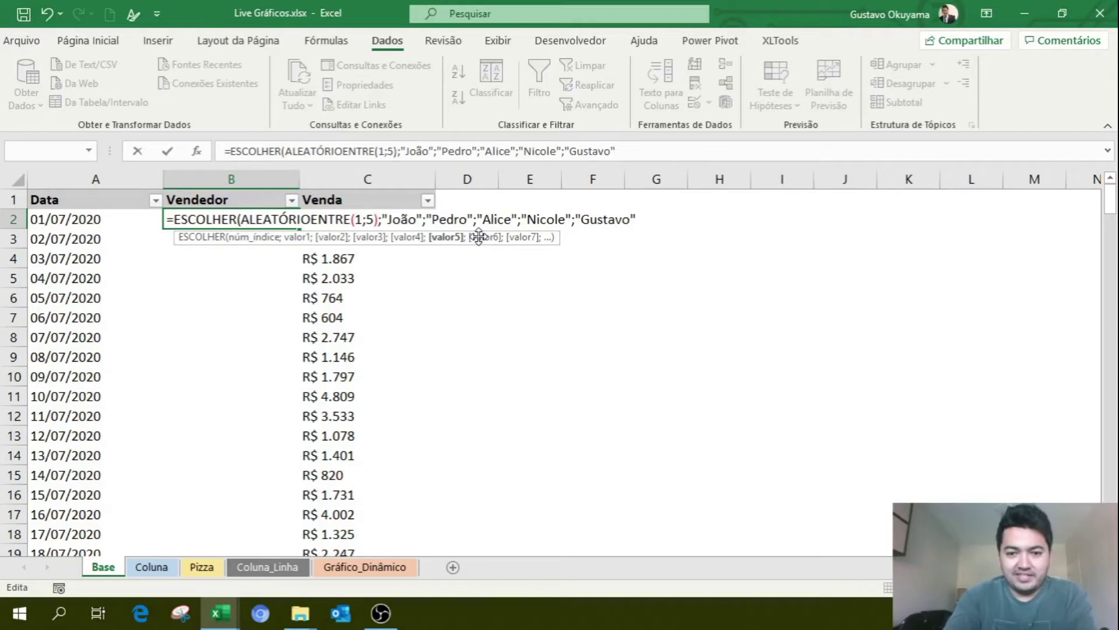
{"action": "type", "text": ")"}
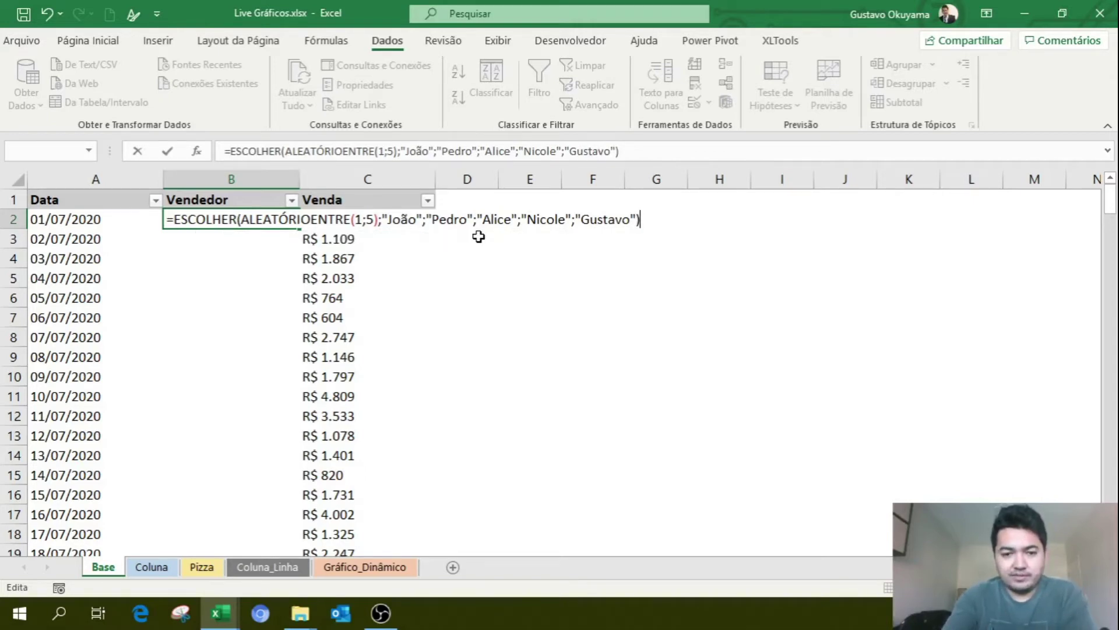
{"action": "key", "text": "Return"}
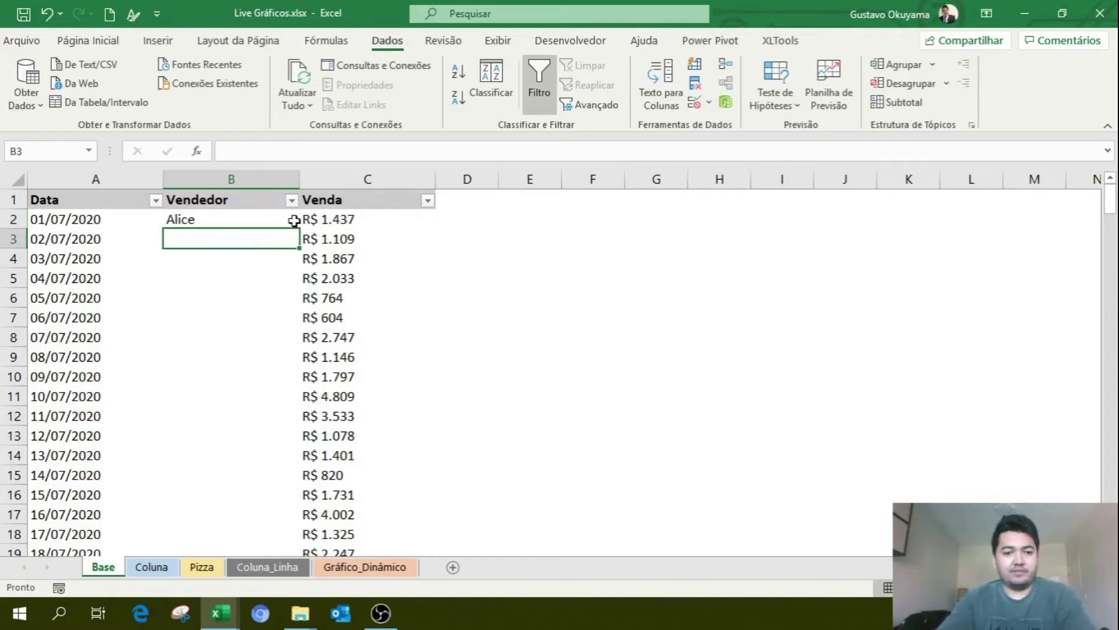
- Center the content of B2 horizontally and fill its formula down the whole Vendedor column
{"action": "left_click", "coordinate": [262, 220]}
{"action": "left_click", "coordinate": [108, 41]}
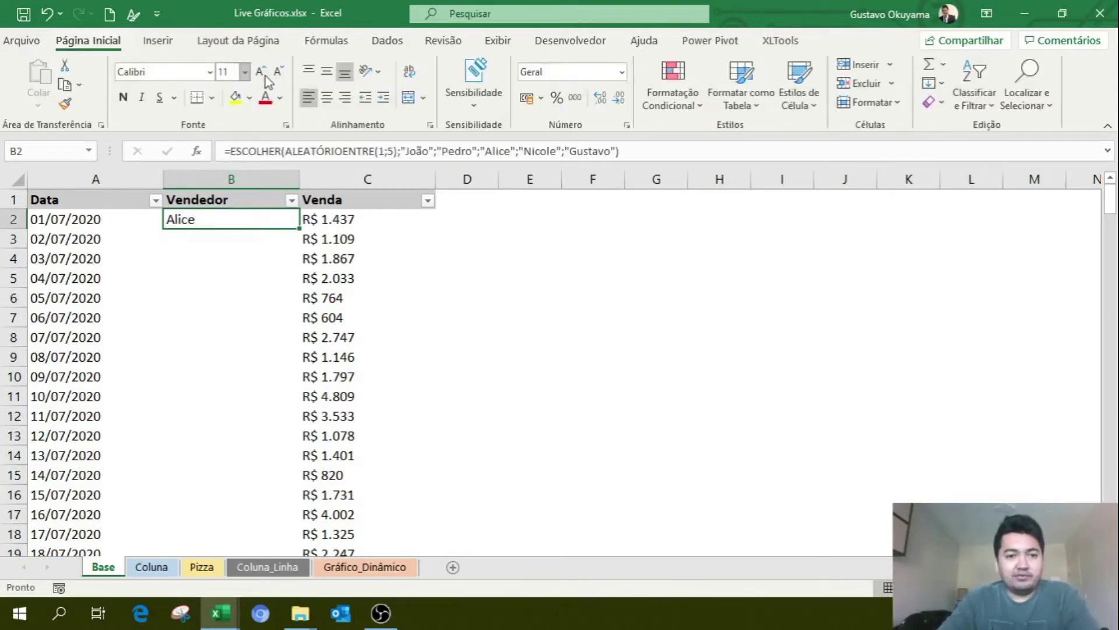
{"action": "left_click", "coordinate": [327, 98]}
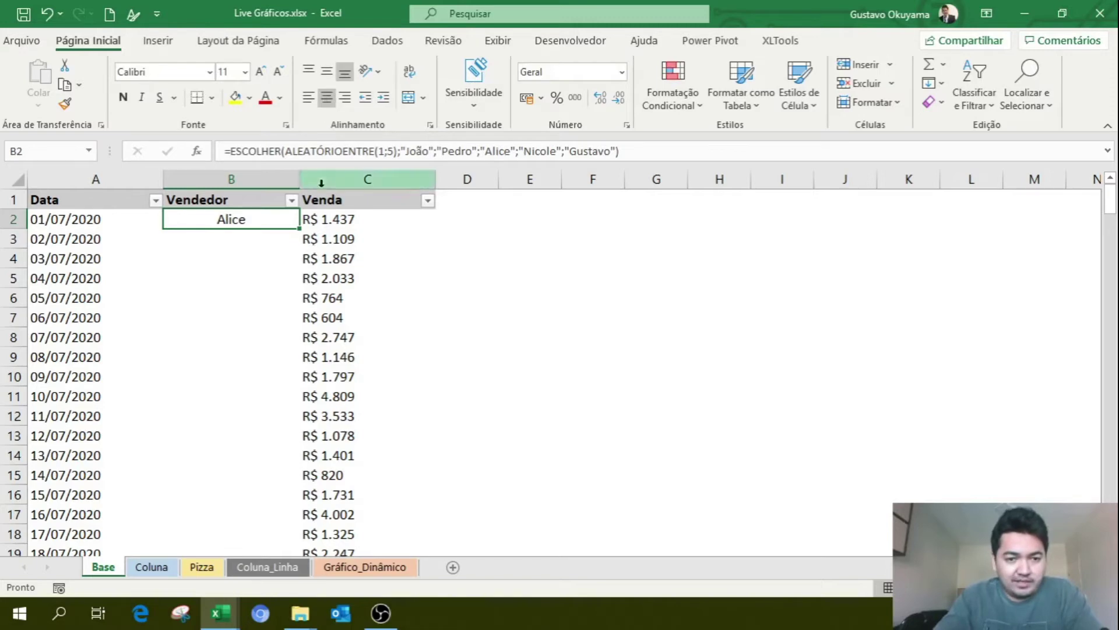
{"action": "double_click", "coordinate": [299, 228]}
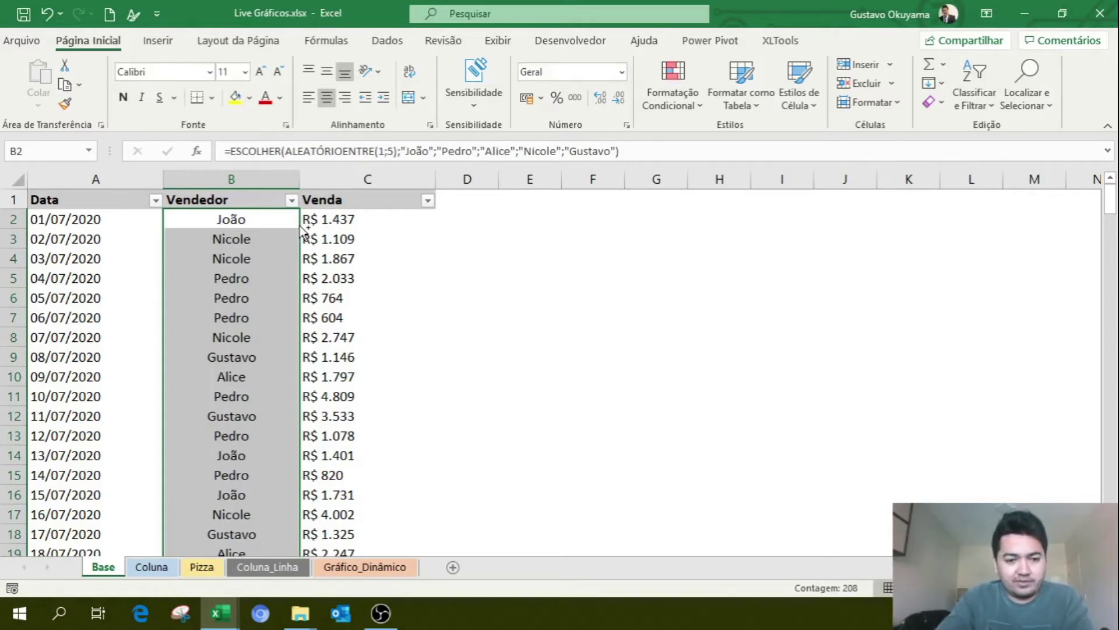
- Replace the random-name formulas in the Vendedor column with their static values, pasting them over the same cells
{"action": "key", "text": "ctrl+c"}
{"action": "right_click", "coordinate": [257, 221]}
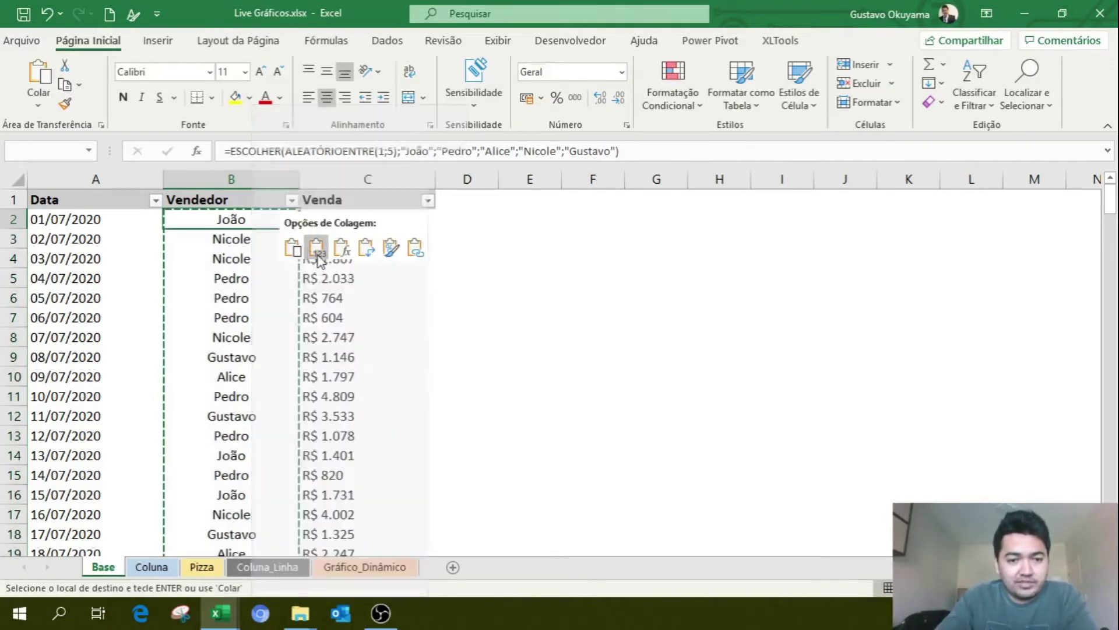
{"action": "left_click", "coordinate": [317, 256]}
{"action": "left_click", "coordinate": [267, 220]}
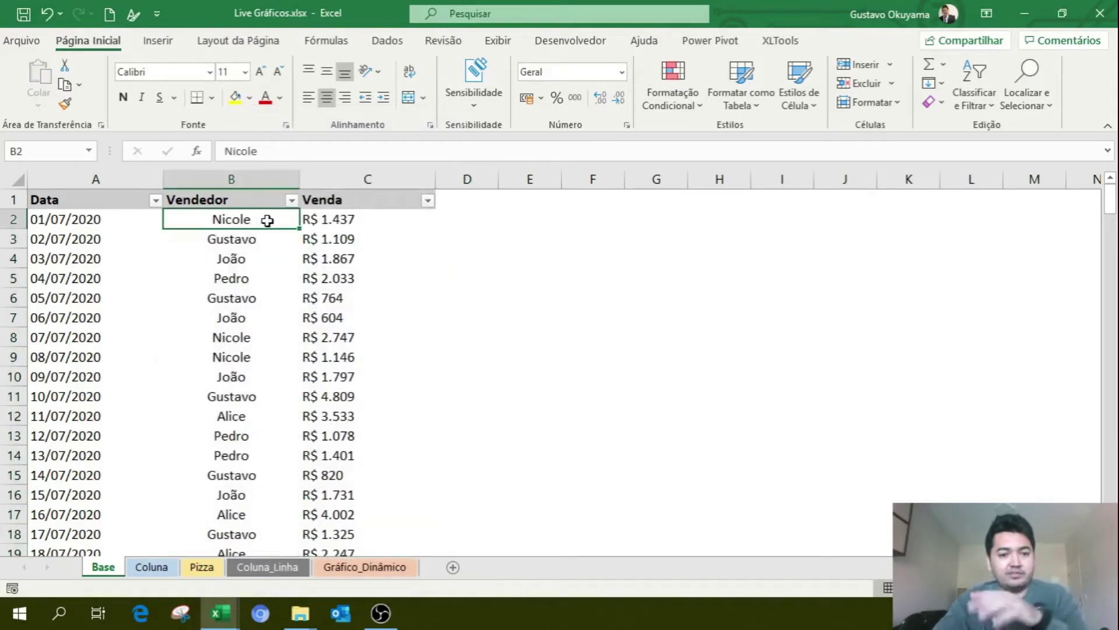
{"action": "left_click", "coordinate": [249, 247]}
{"action": "left_click", "coordinate": [511, 281]}
- Inspect the Vendedor tables on the Coluna and Pizza sheets, and return to the Vendedor column on the Base sheet
{"action": "key", "text": "ctrl+Page_Down"}
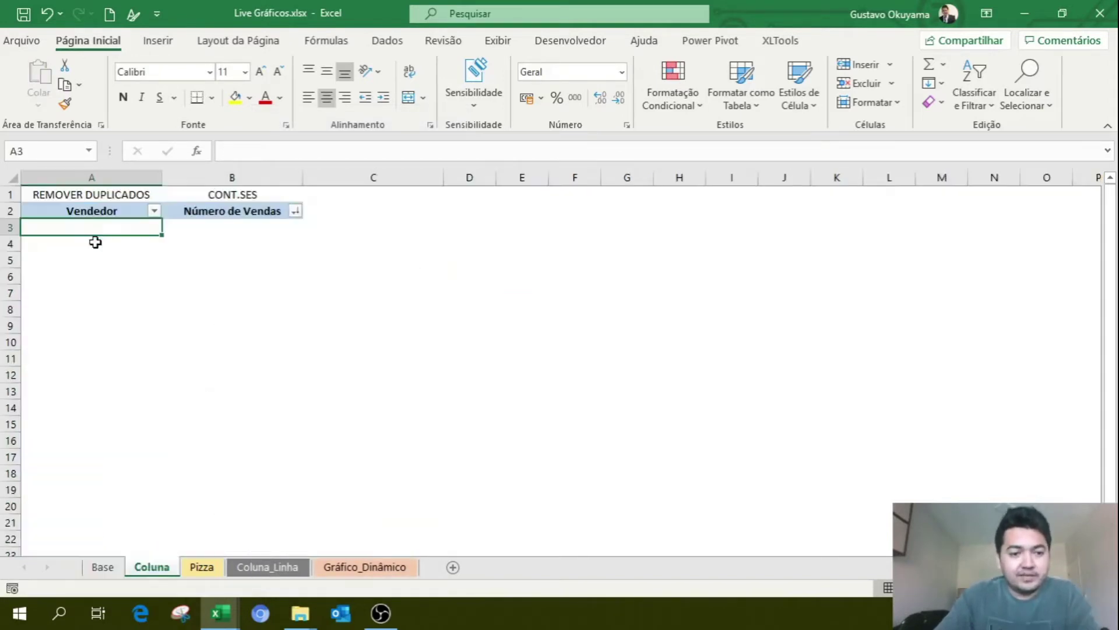
{"action": "left_click_drag", "start_coordinate": [98, 227], "coordinate": [87, 330]}
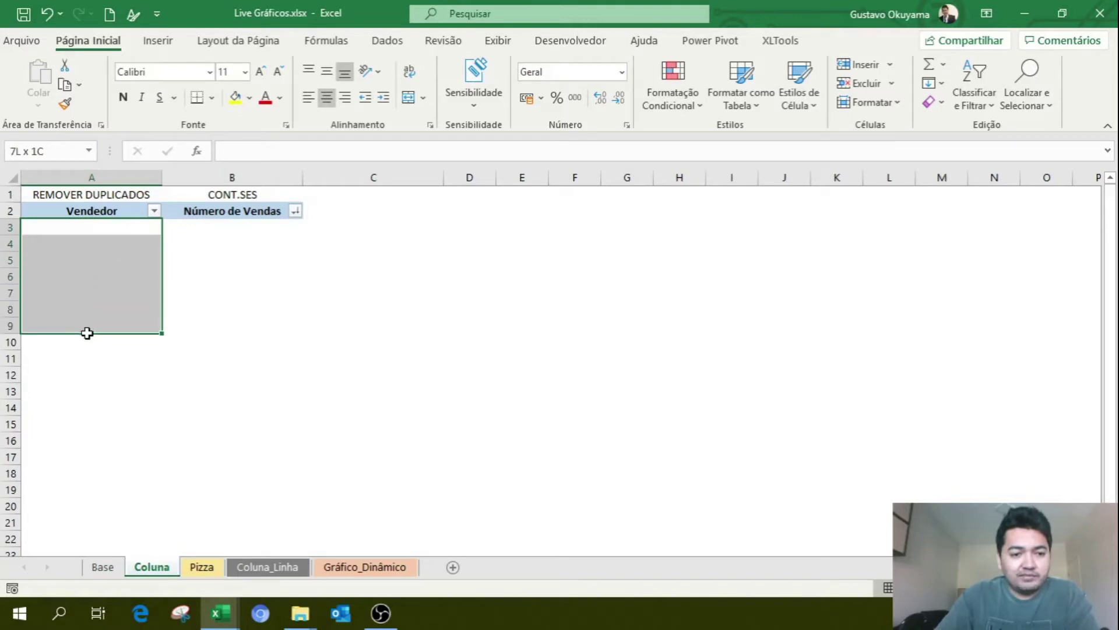
{"action": "left_click", "coordinate": [99, 197]}
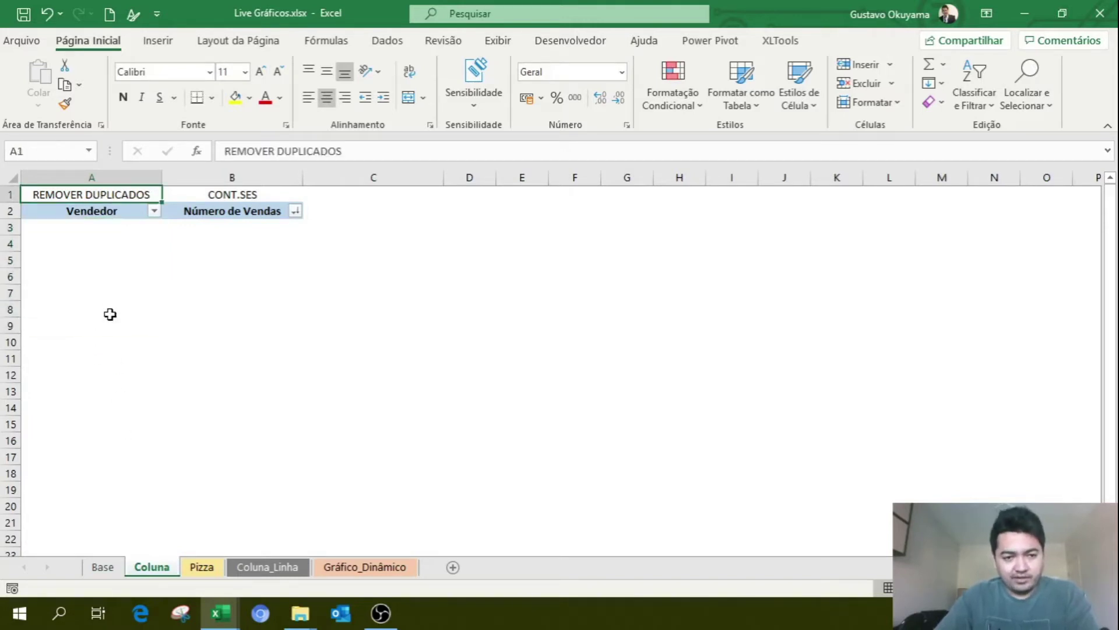
{"action": "left_click", "coordinate": [106, 226]}
{"action": "left_click", "coordinate": [203, 566]}
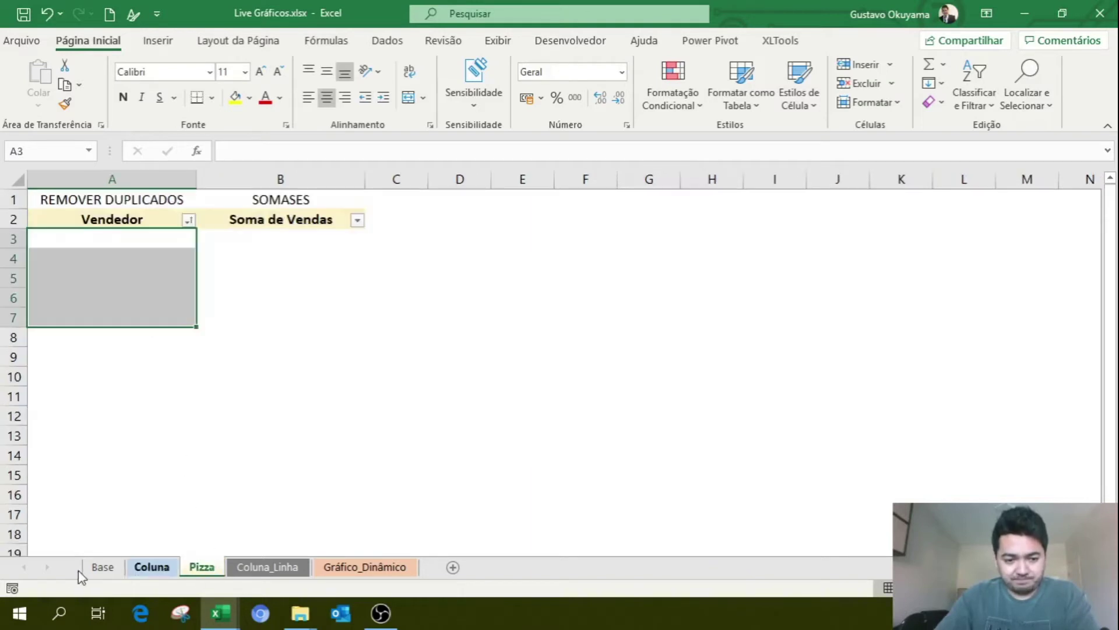
{"action": "left_click", "coordinate": [96, 568]}
{"action": "left_click", "coordinate": [186, 349]}
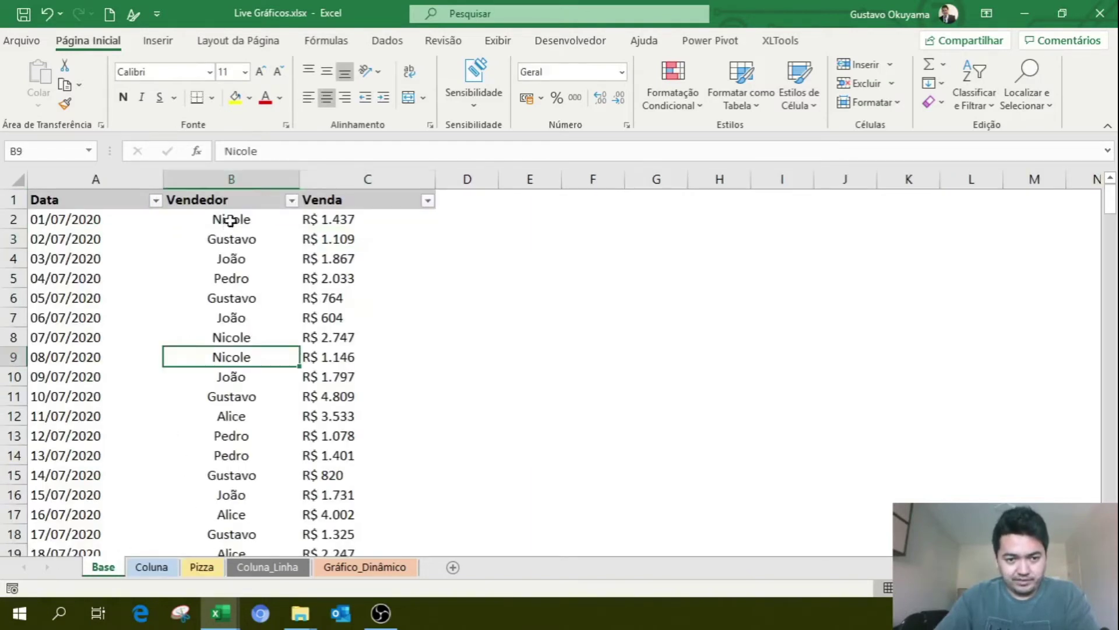
- Copy all salesperson entries from B2 down on the Base sheet and paste them at A3 on the Coluna sheet
{"action": "left_click", "coordinate": [231, 220]}
{"action": "key", "text": "ctrl+shift+Down"}
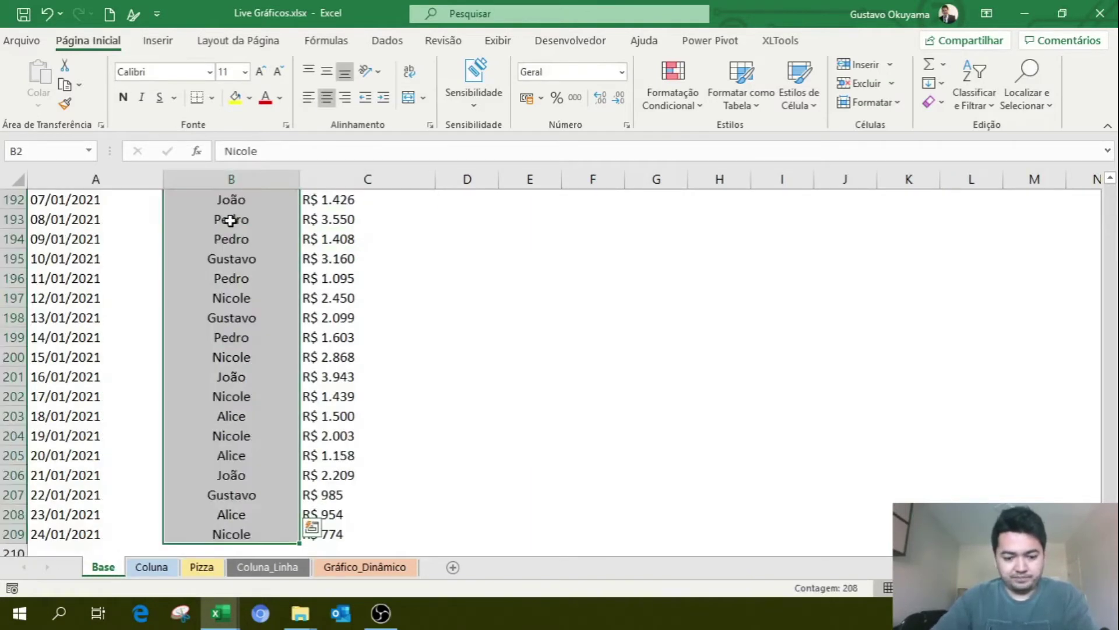
{"action": "key", "text": "ctrl+c"}
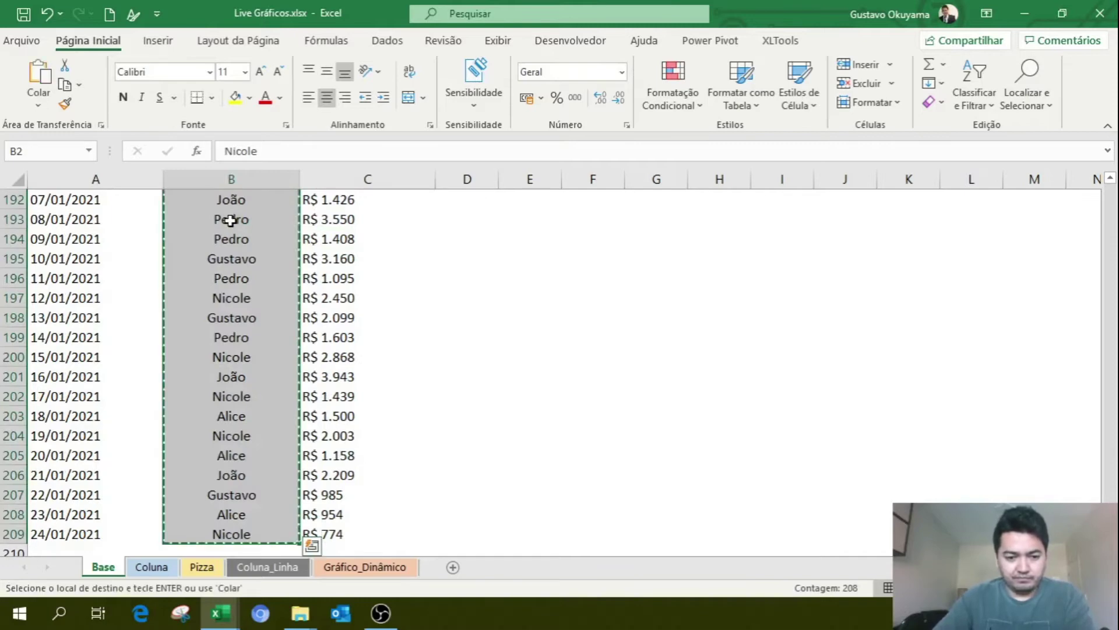
{"action": "left_click", "coordinate": [165, 566]}
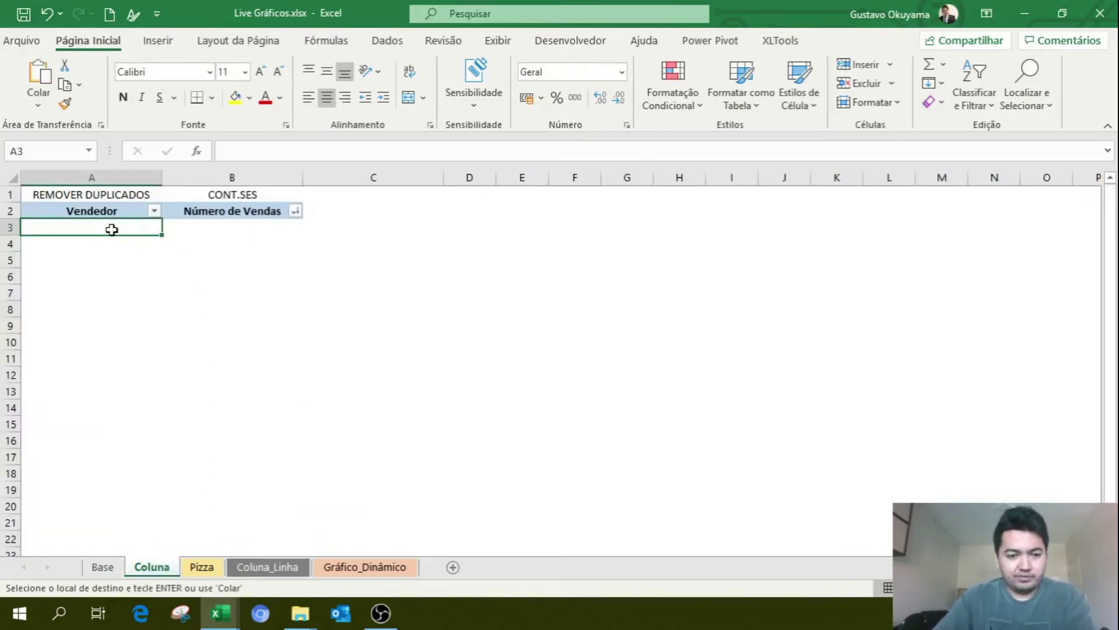
{"action": "key", "text": "ctrl+v"}
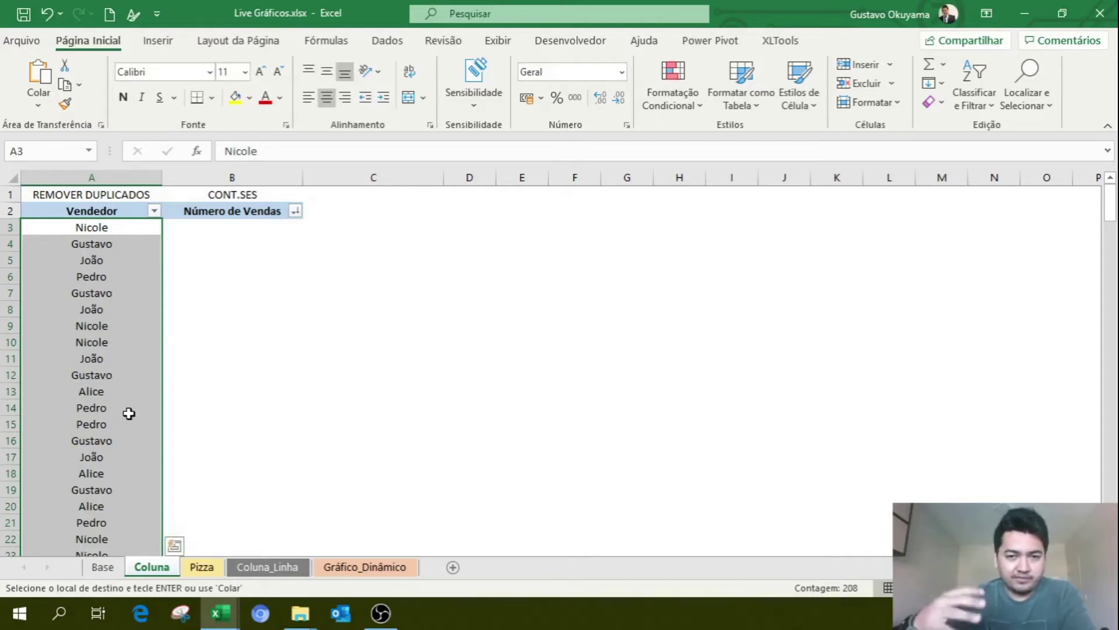
- Remove the duplicate names from column A of the Coluna sheet, continuing with the current selection only and treating its data as having headers
{"action": "left_click", "coordinate": [129, 212]}
{"action": "left_click", "coordinate": [131, 181]}
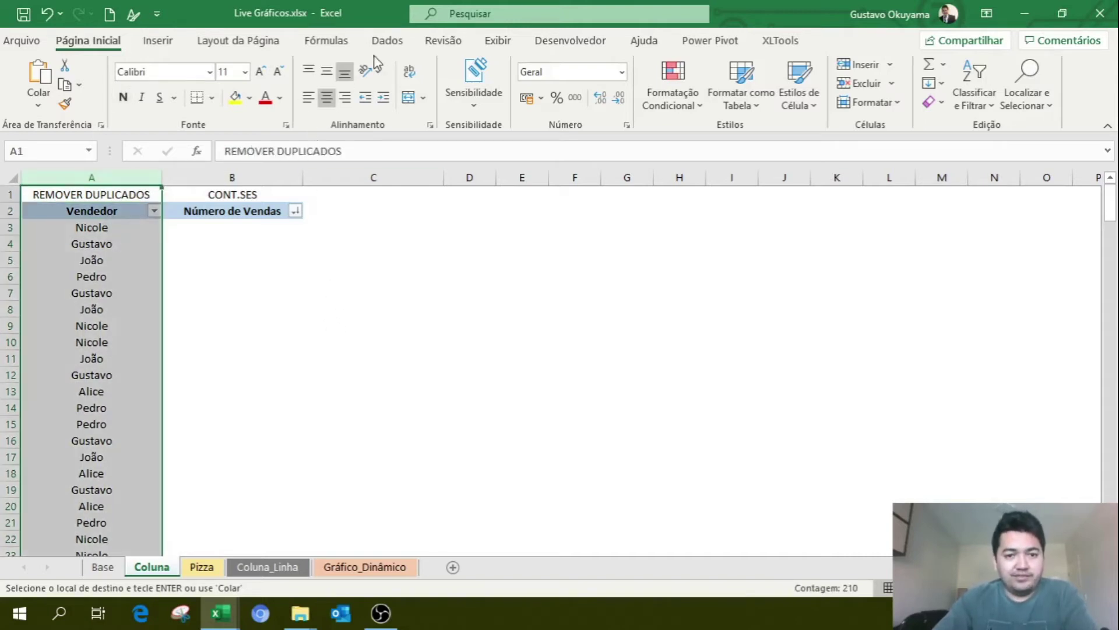
{"action": "left_click", "coordinate": [387, 41]}
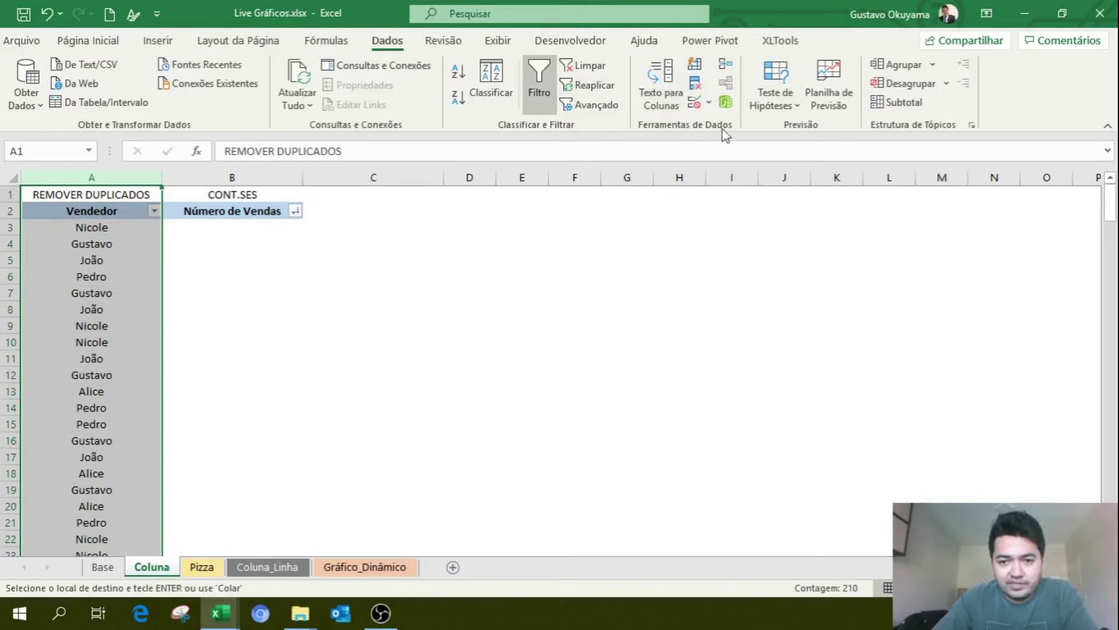
{"action": "left_click", "coordinate": [697, 87]}
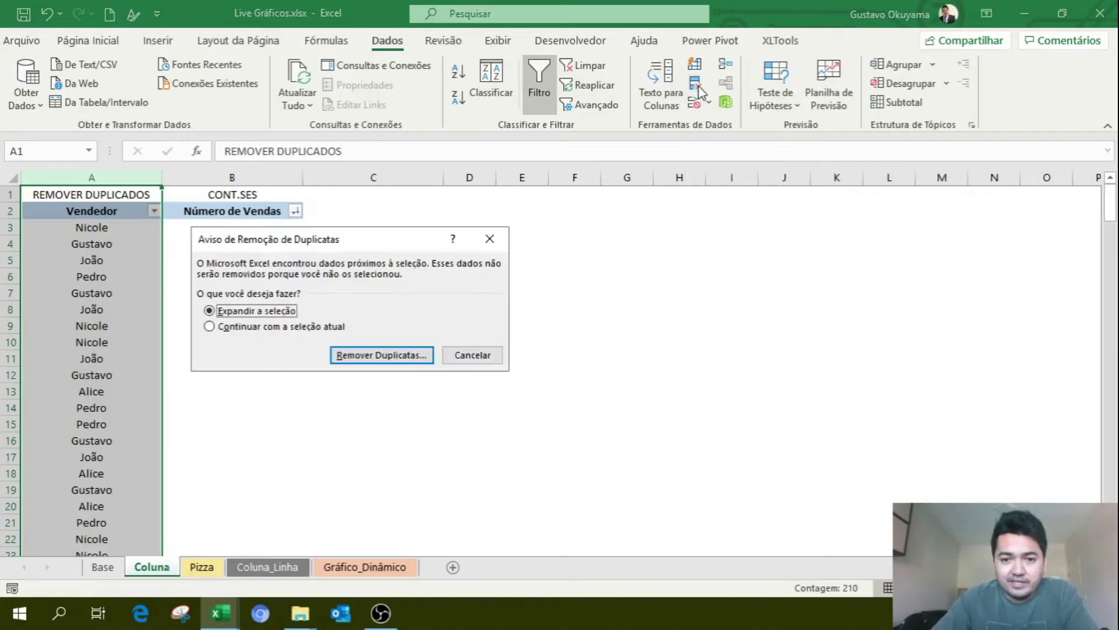
{"action": "left_click_drag", "start_coordinate": [397, 239], "coordinate": [487, 217]}
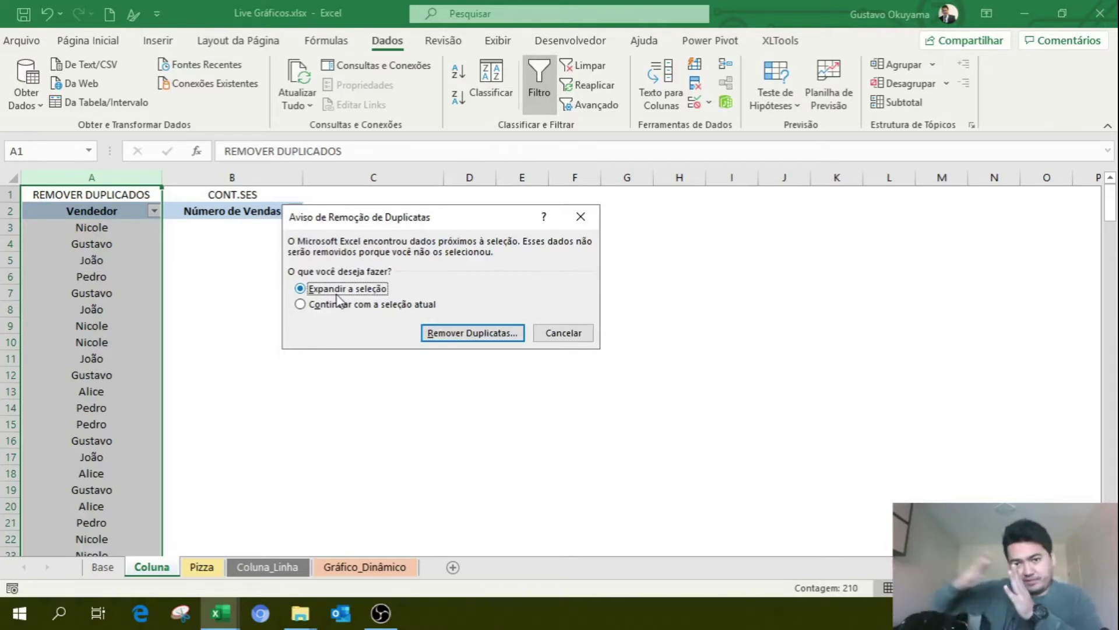
{"action": "left_click", "coordinate": [301, 304]}
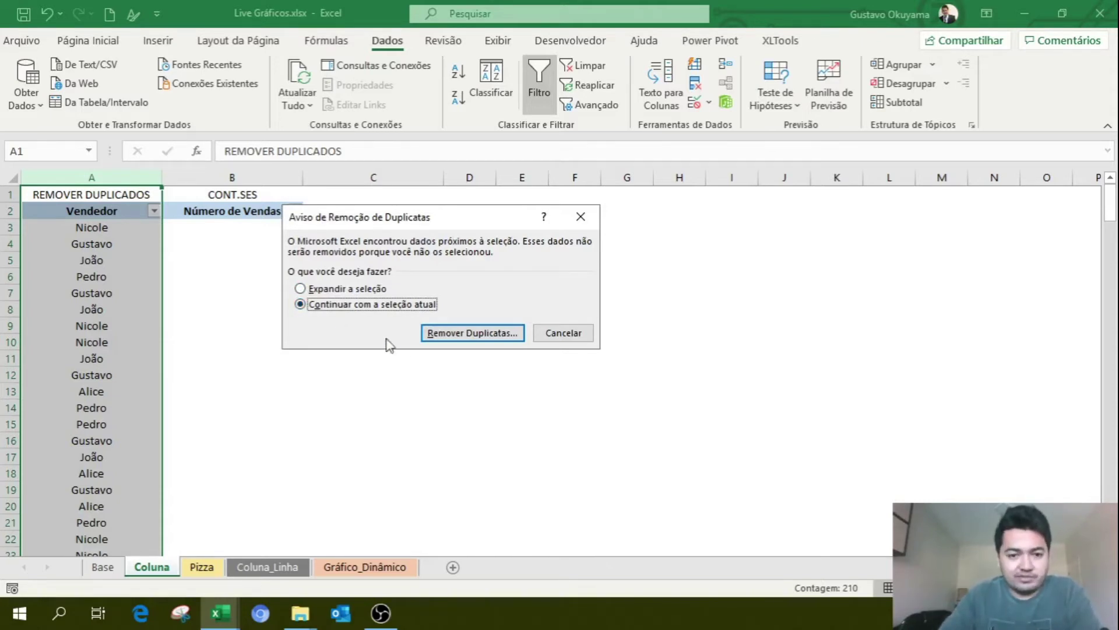
{"action": "left_click", "coordinate": [500, 336]}
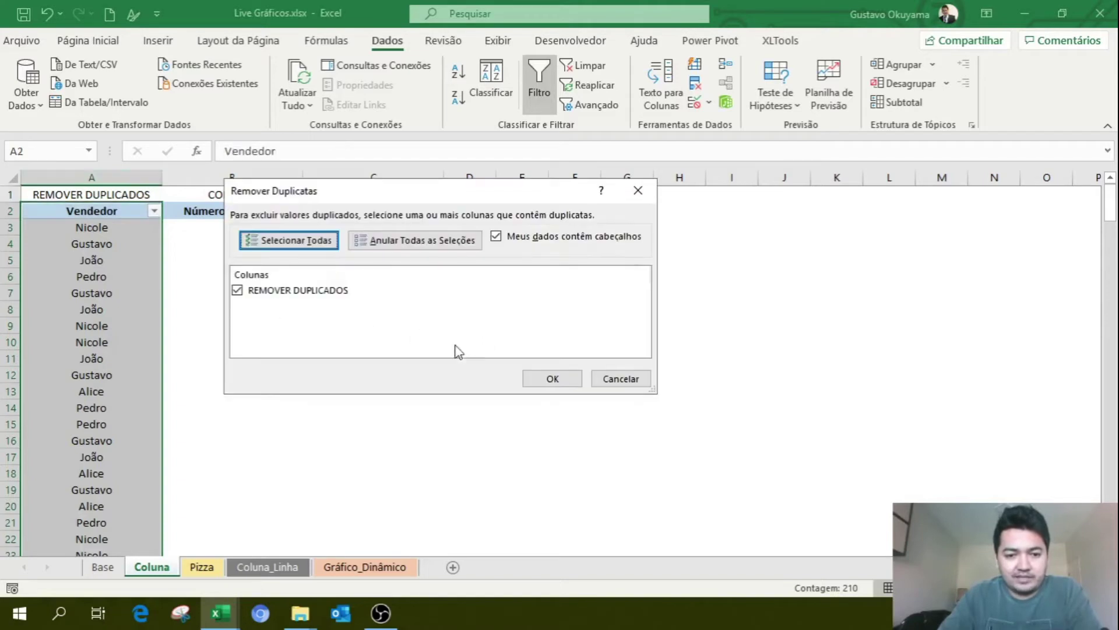
{"action": "left_click", "coordinate": [559, 380]}
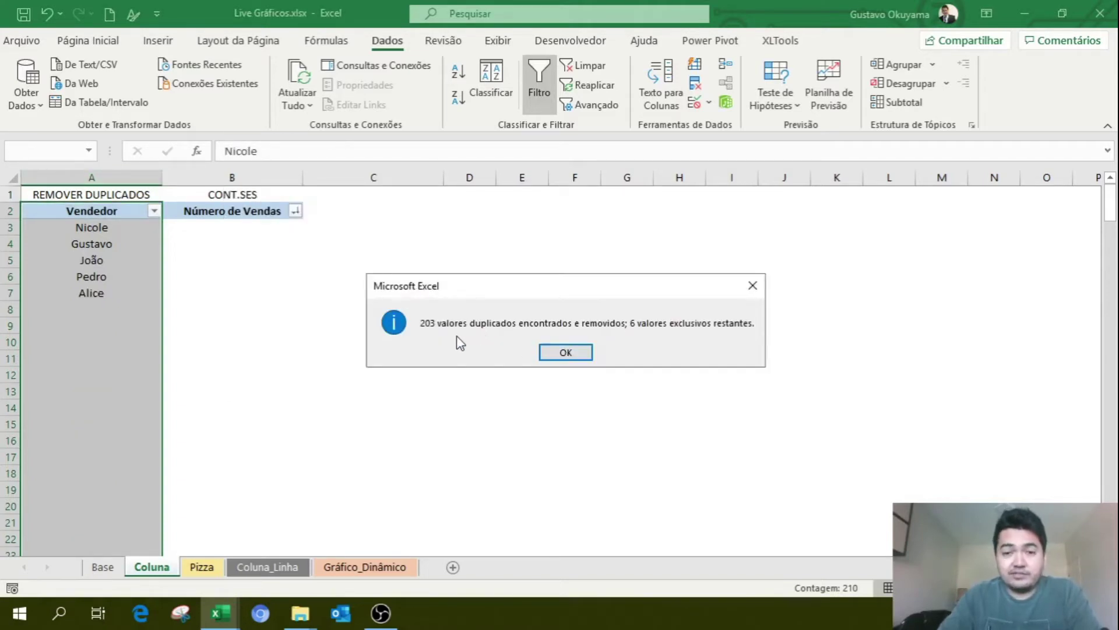
{"action": "left_click", "coordinate": [541, 352]}
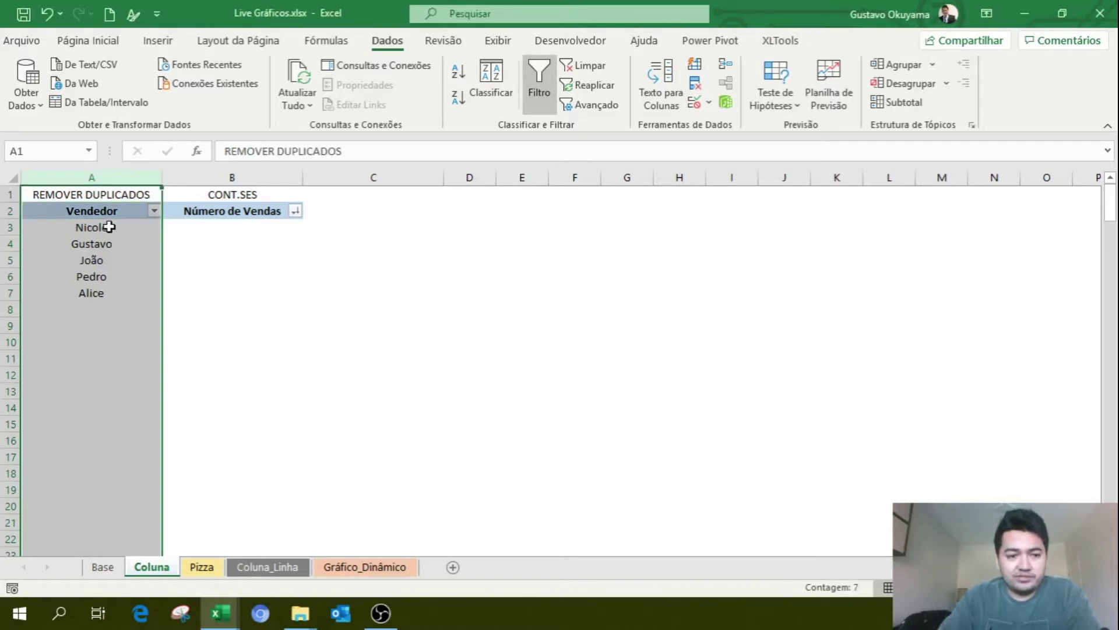
{"action": "left_click_drag", "start_coordinate": [108, 225], "coordinate": [105, 309]}
{"action": "left_click_drag", "start_coordinate": [99, 229], "coordinate": [98, 289]}
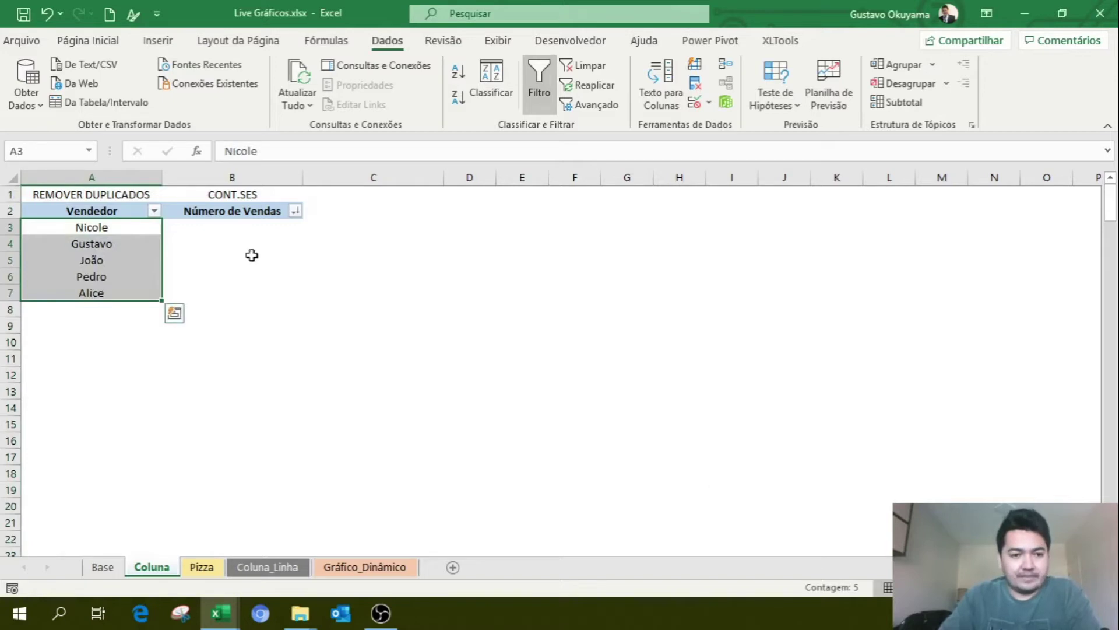
- Start a CONT.SES formula in B3 under Número de Vendas
{"action": "left_click", "coordinate": [220, 227]}
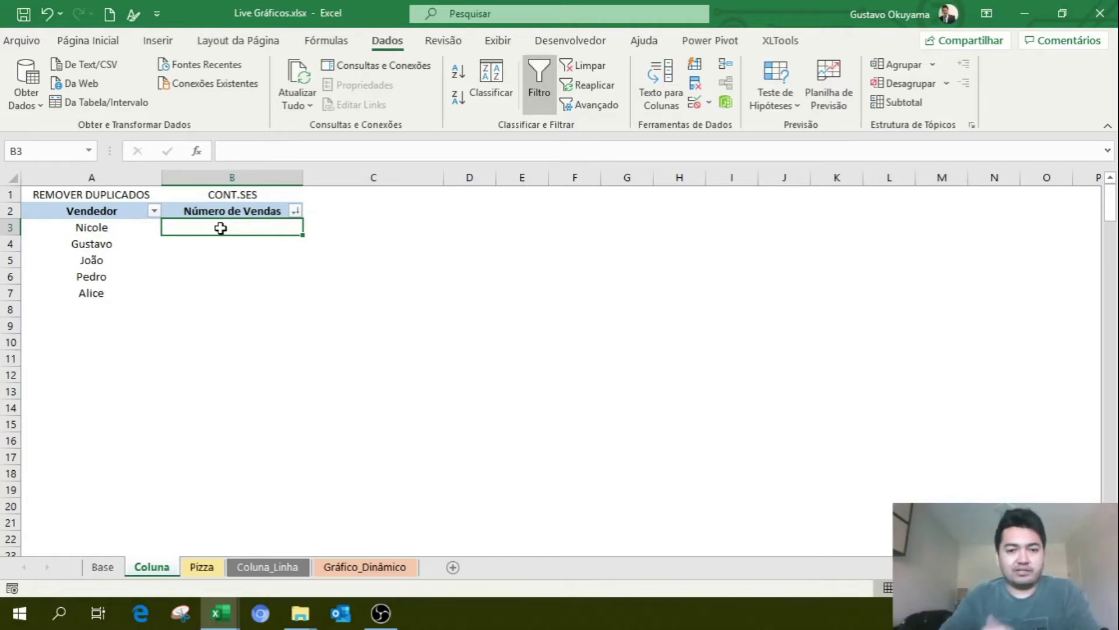
{"action": "left_click", "coordinate": [271, 196]}
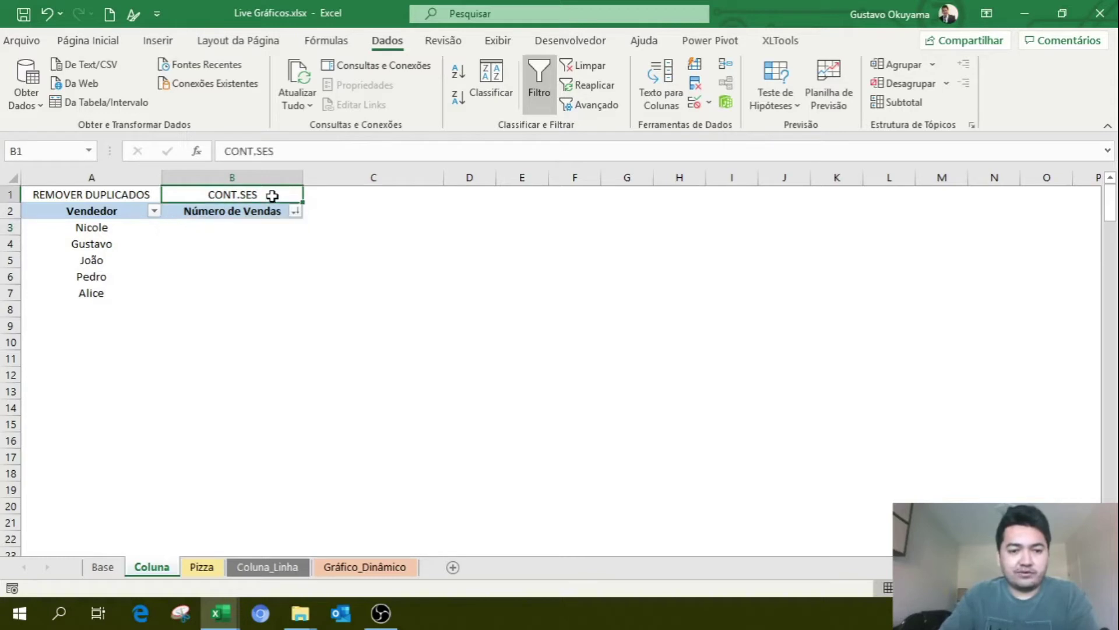
{"action": "left_click", "coordinate": [255, 229]}
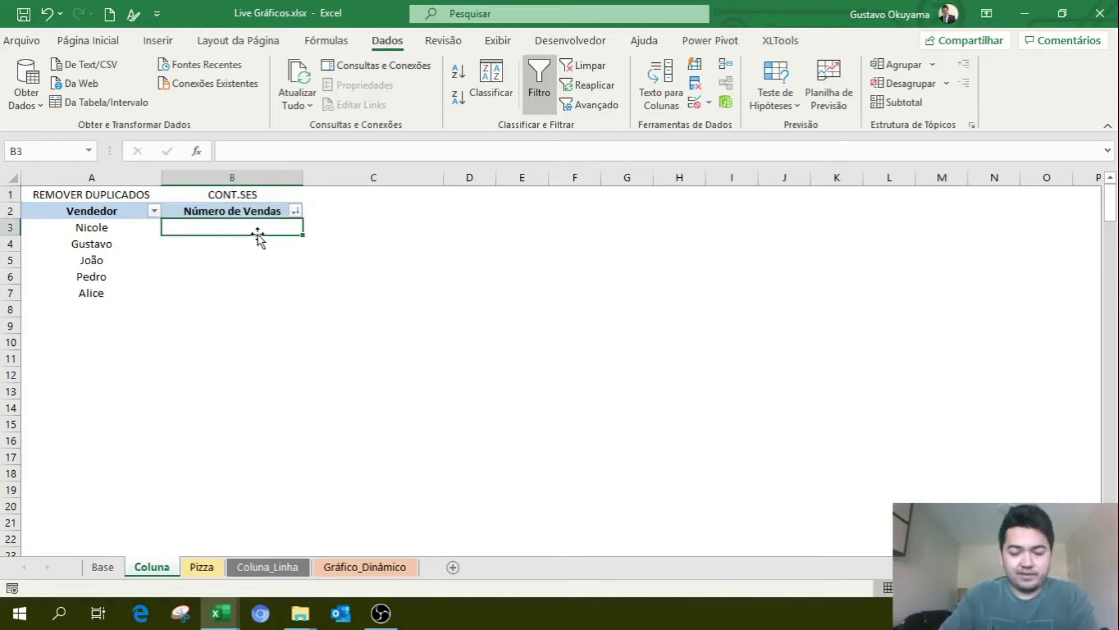
{"action": "type", "text": "=cont"}
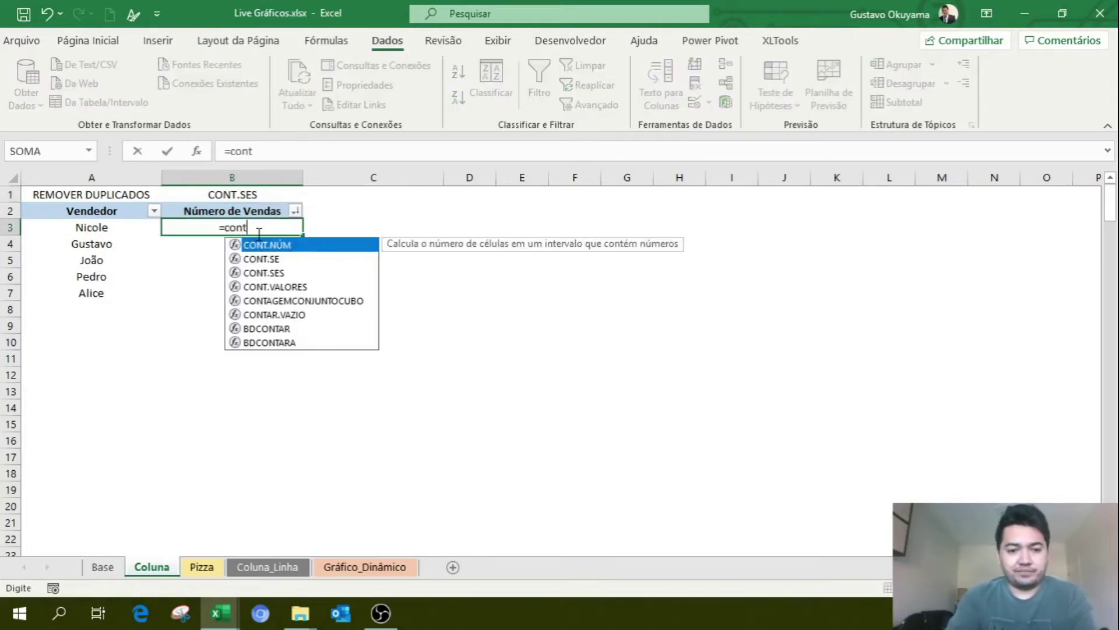
{"action": "type", "text": ".ses"}
{"action": "key", "text": "Tab"}
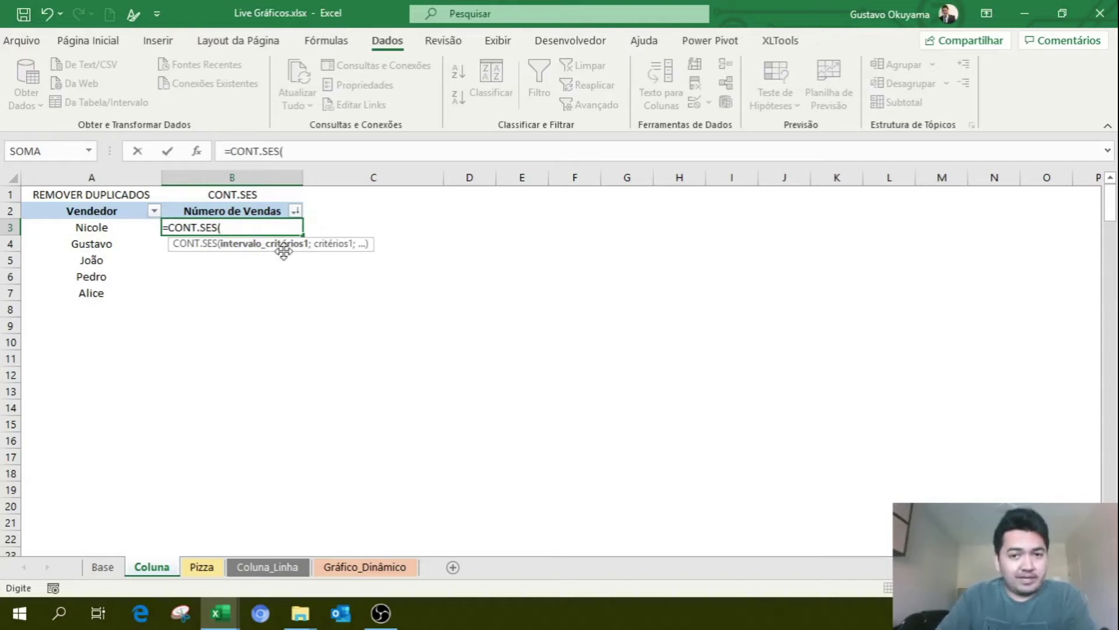
- Set the formula's first criteria range to the whole Vendedor column on the Base sheet, Base!B:B
{"action": "left_click", "coordinate": [121, 566]}
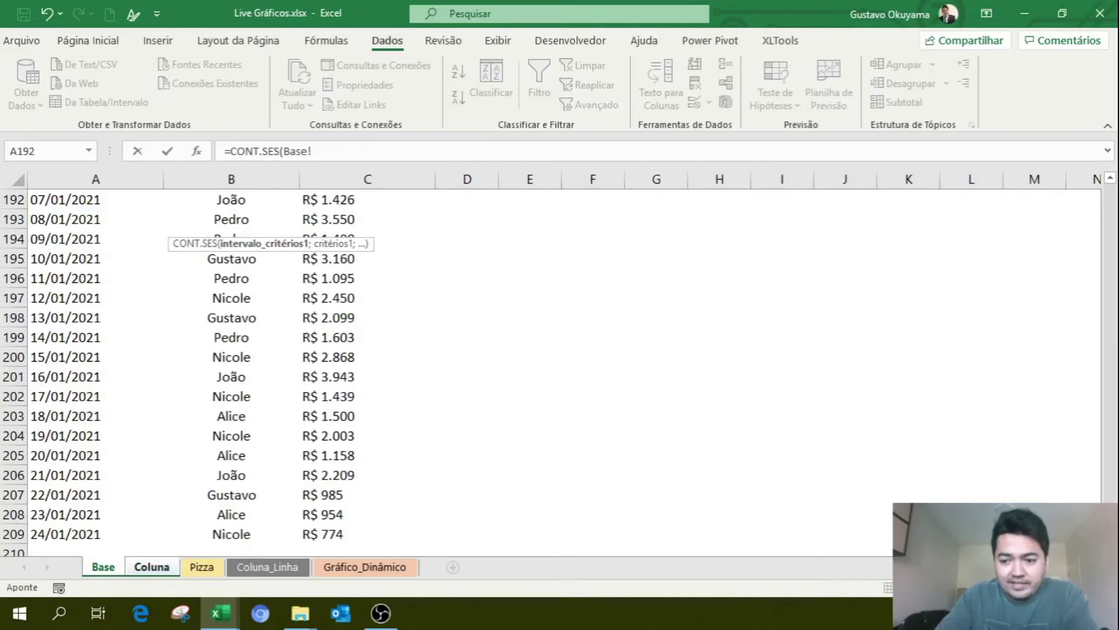
{"action": "scroll", "coordinate": [1078, 217], "scroll_direction": "up", "scroll_amount": 20}
{"action": "scroll", "coordinate": [1078, 217], "scroll_direction": "up", "scroll_amount": 8}
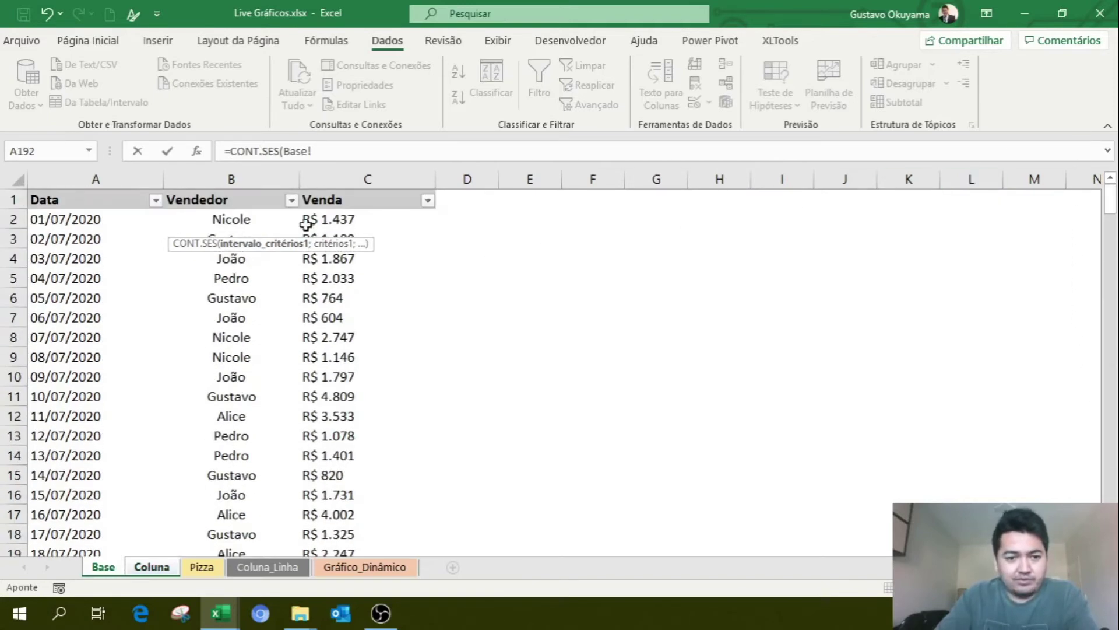
{"action": "left_click", "coordinate": [255, 180]}
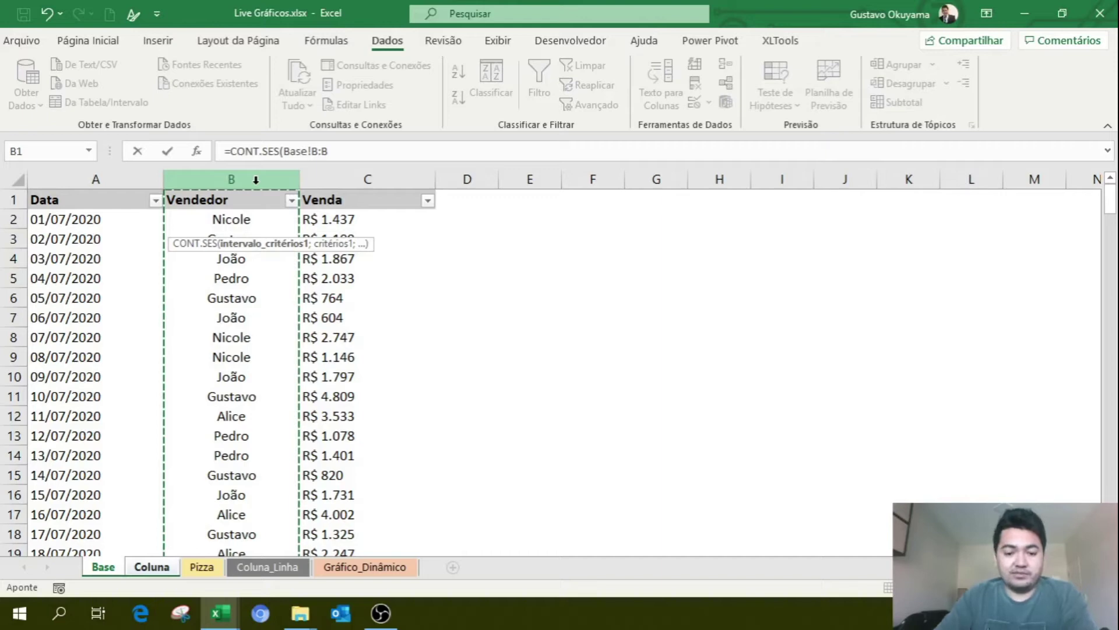
{"action": "type", "text": ";"}
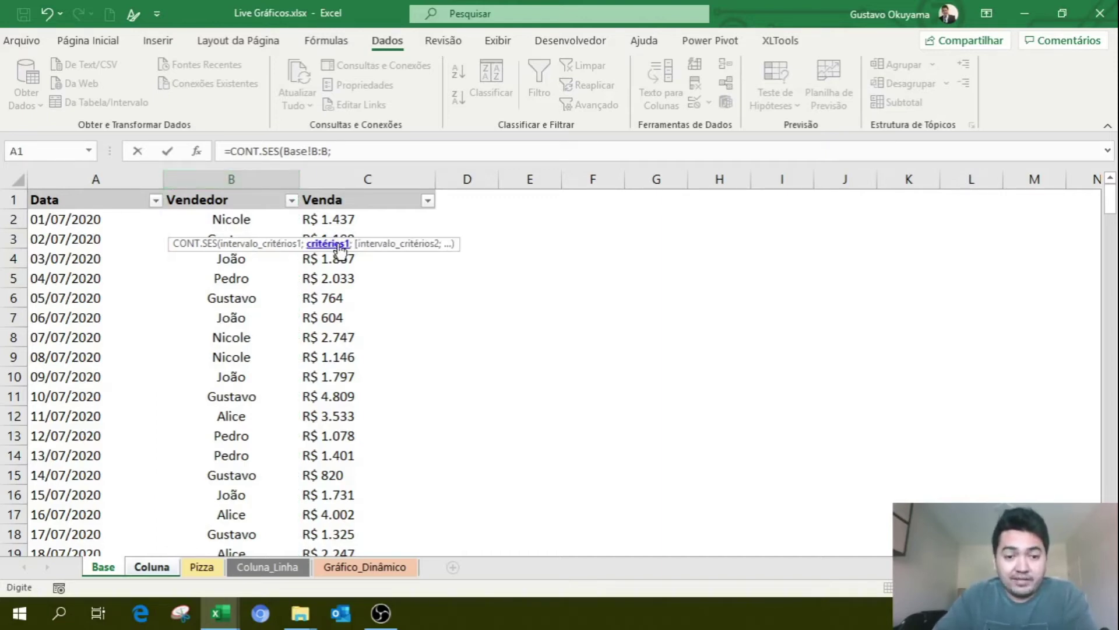
- Use cell A3 of the Coluna sheet as the criterion and enter the formula =CONT.SES(Base!B:B;Coluna!A3)
{"action": "left_click", "coordinate": [144, 576]}
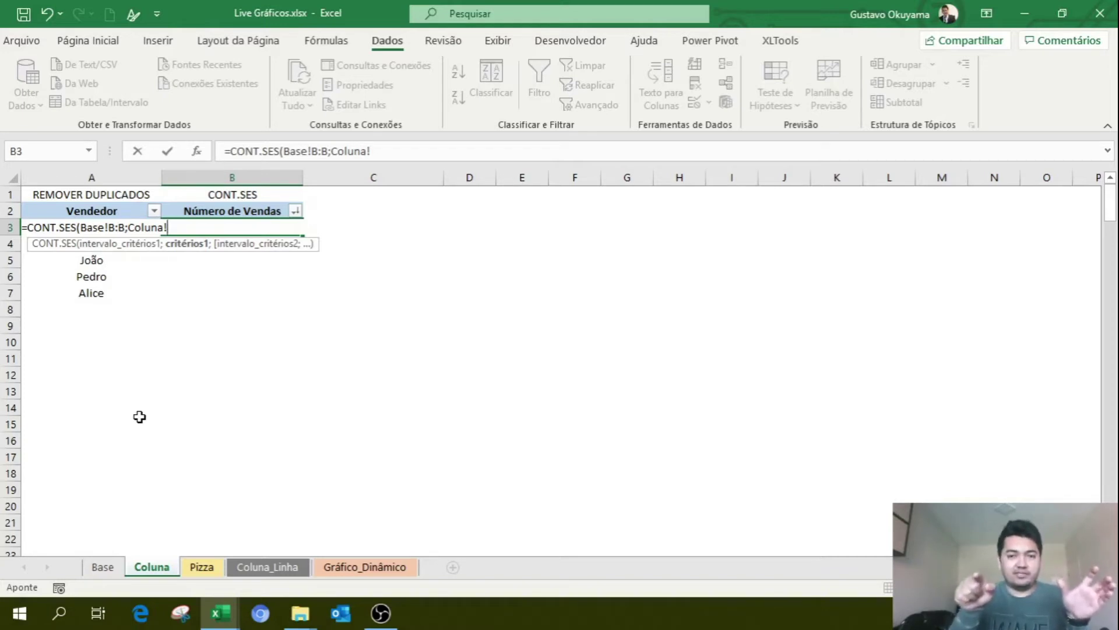
{"action": "left_click", "coordinate": [93, 261]}
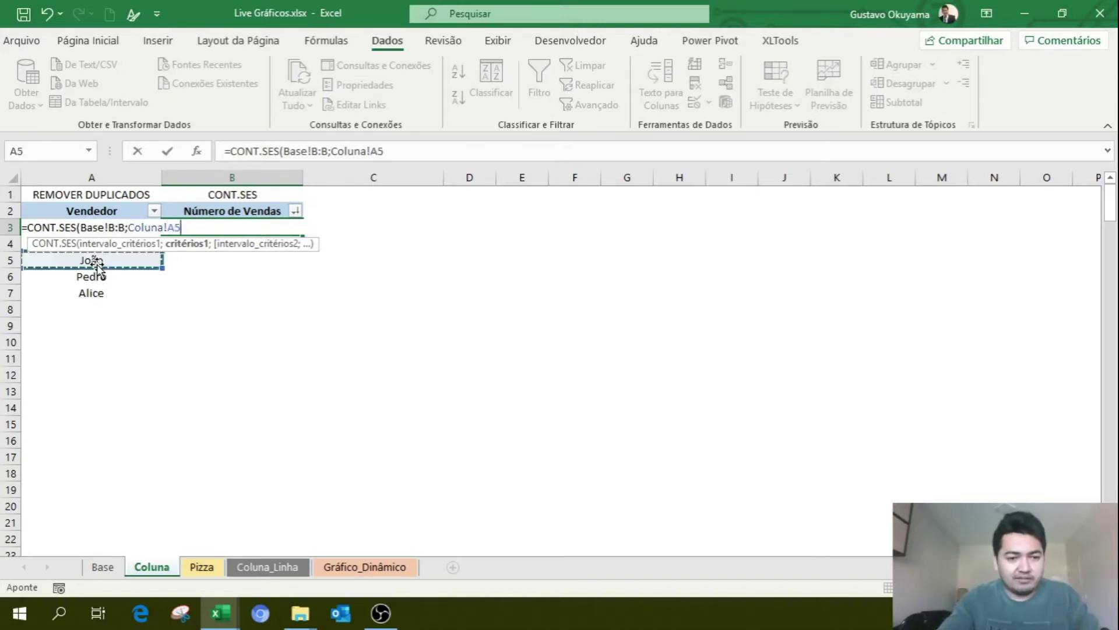
{"action": "key", "text": "Up"}
{"action": "key", "text": "Up"}
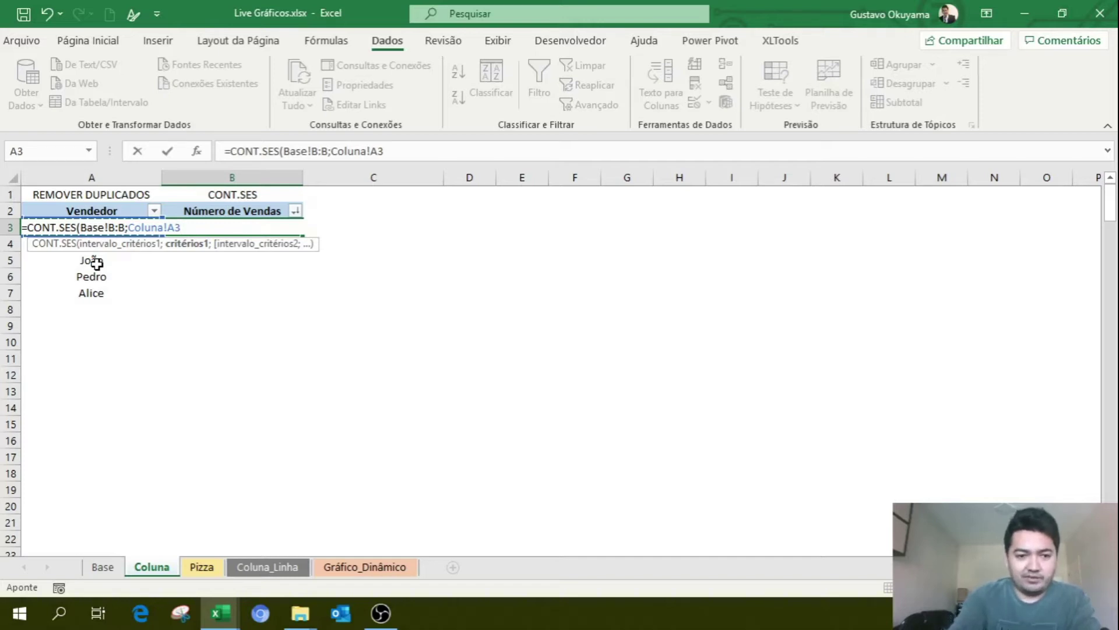
{"action": "type", "text": ")"}
{"action": "key", "text": "Return"}
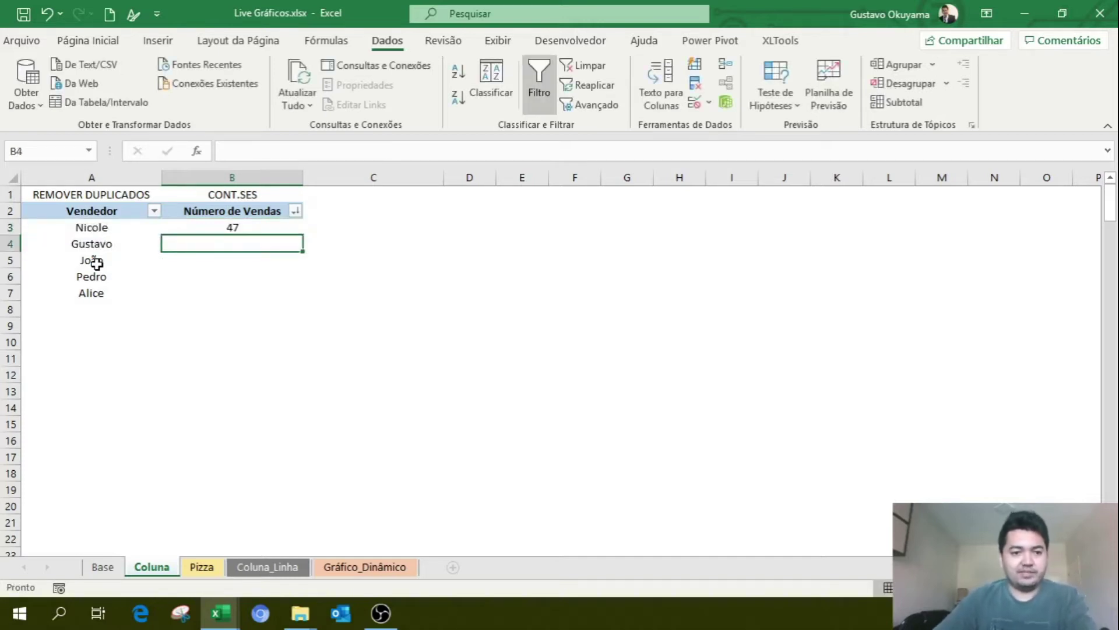
- Review the CONT.SES formula's criterion in B3 and fill the formula down to B7
{"action": "double_click", "coordinate": [218, 224]}
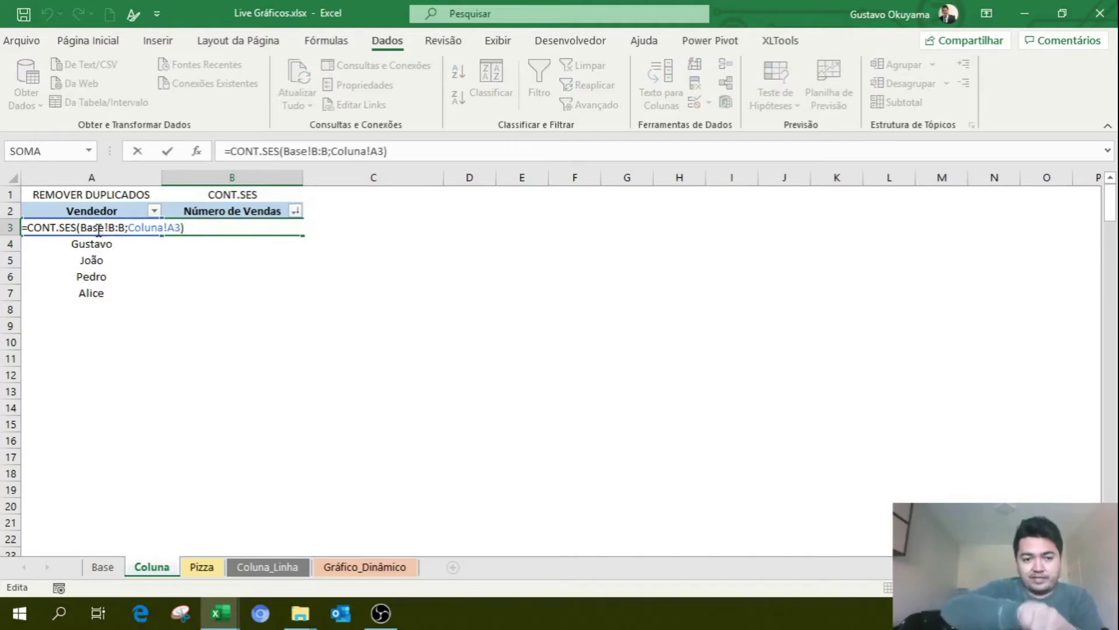
{"action": "left_click_drag", "start_coordinate": [168, 227], "coordinate": [182, 227]}
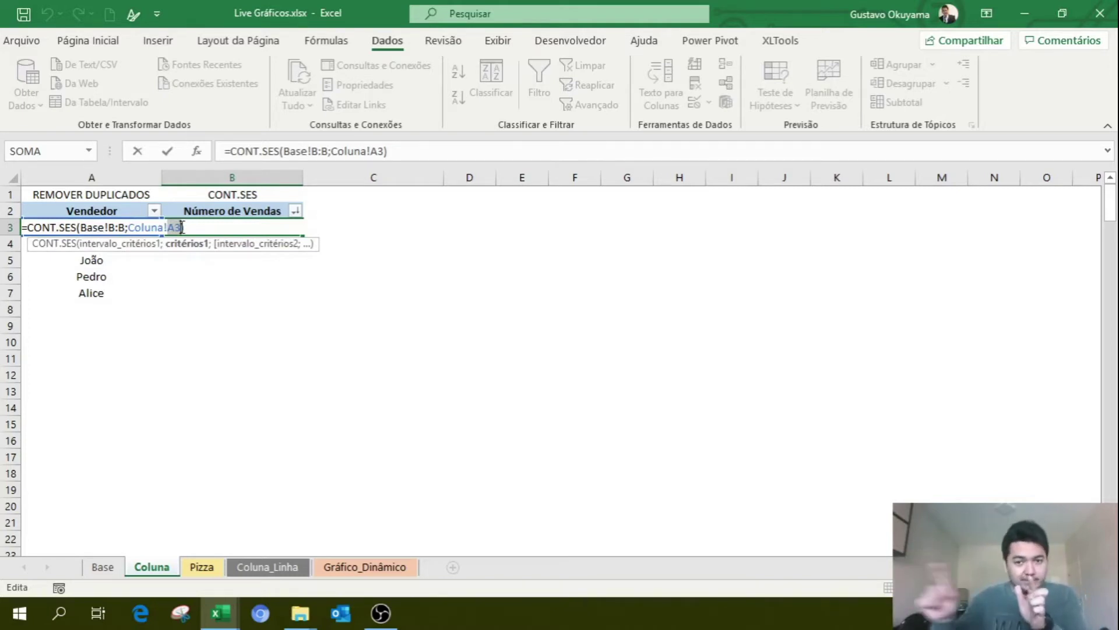
{"action": "key", "text": "Return"}
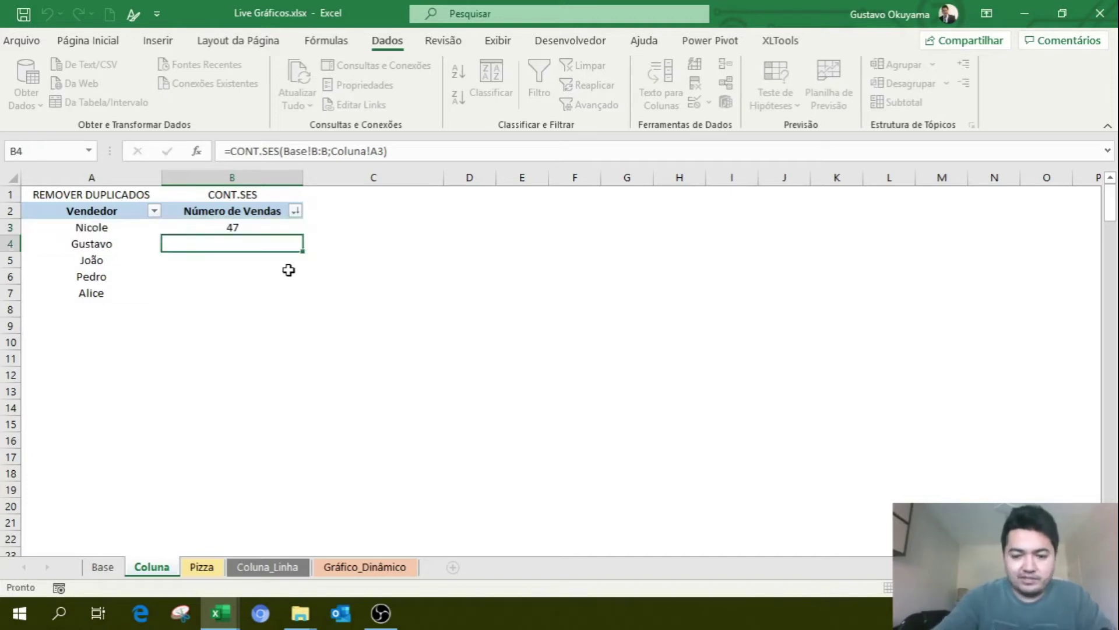
{"action": "left_click", "coordinate": [285, 228]}
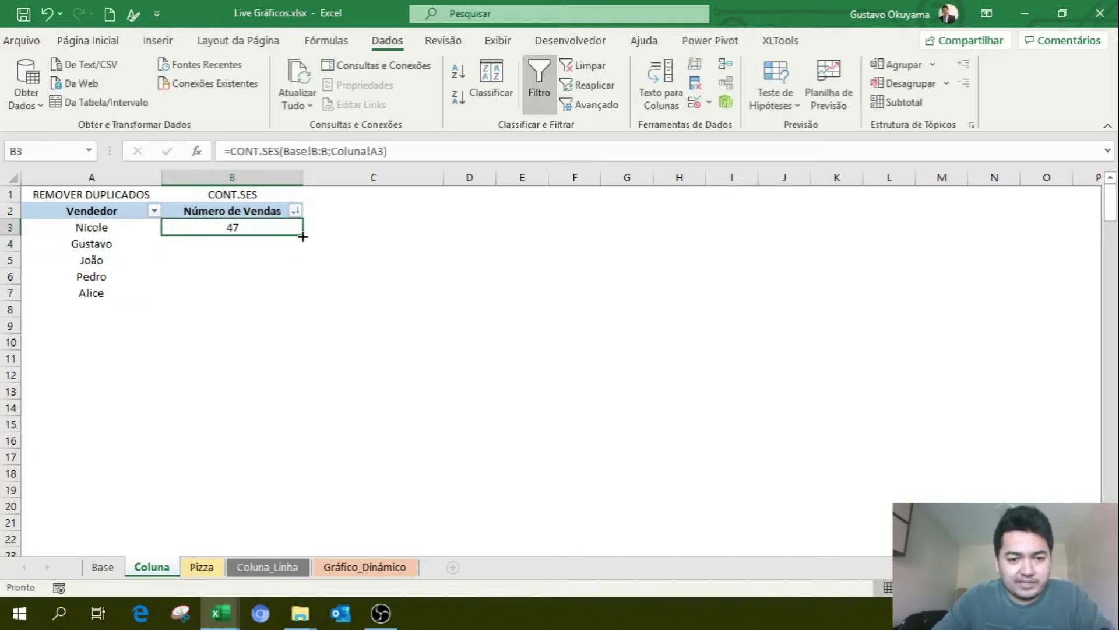
{"action": "double_click", "coordinate": [303, 235]}
{"action": "left_click", "coordinate": [370, 293]}
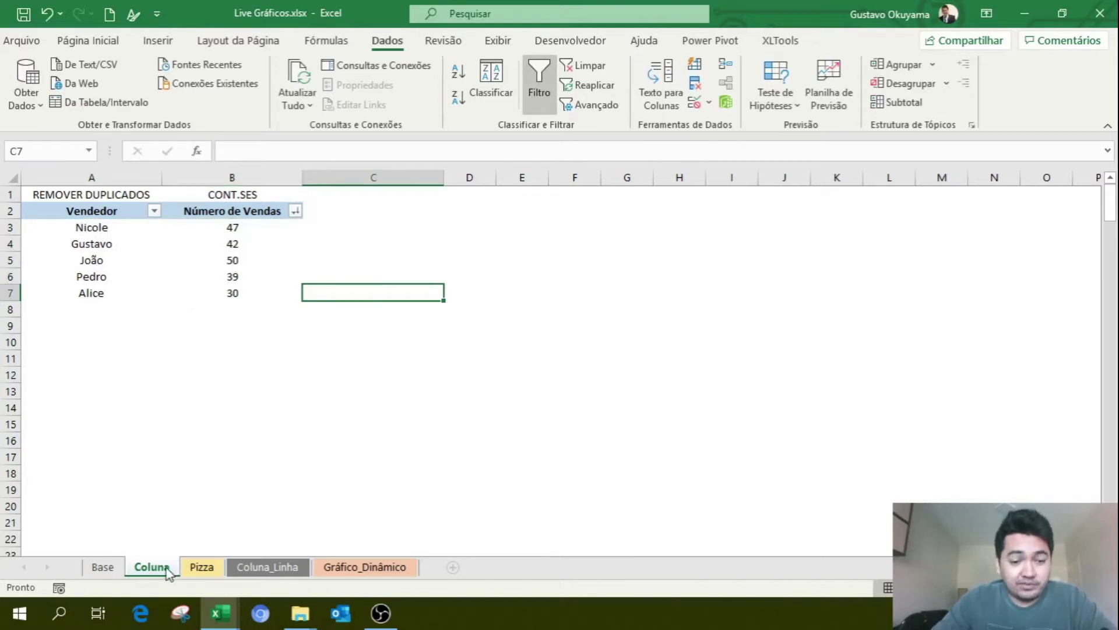
- Insert a 2D clustered column chart from the Vendedor and Número de Vendas table, A2:B7
{"action": "left_click_drag", "start_coordinate": [99, 211], "coordinate": [233, 291]}
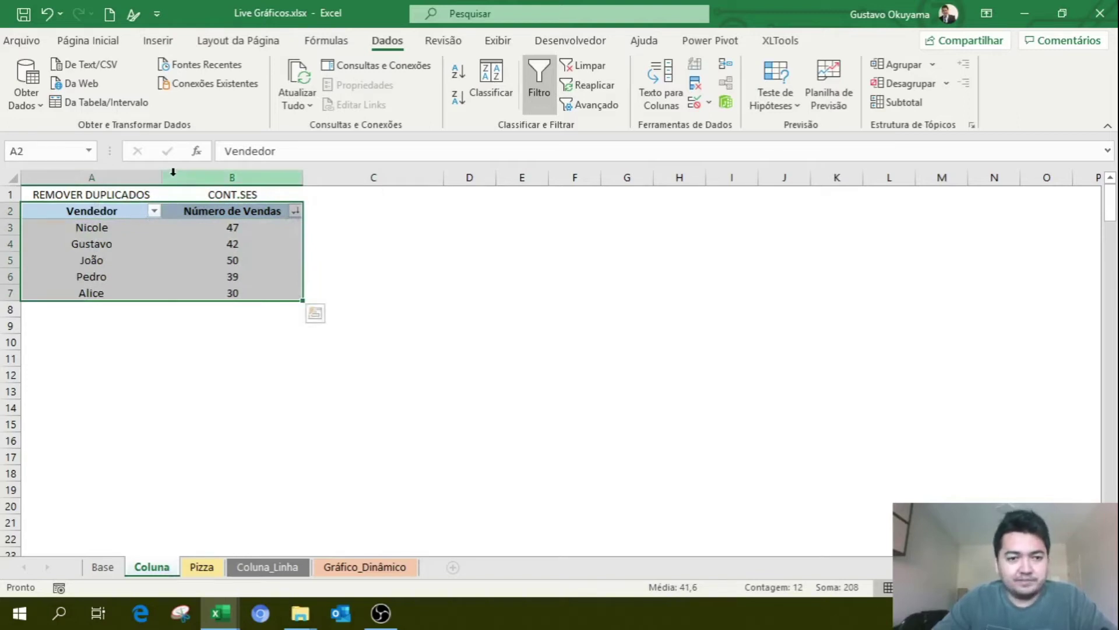
{"action": "left_click", "coordinate": [159, 42]}
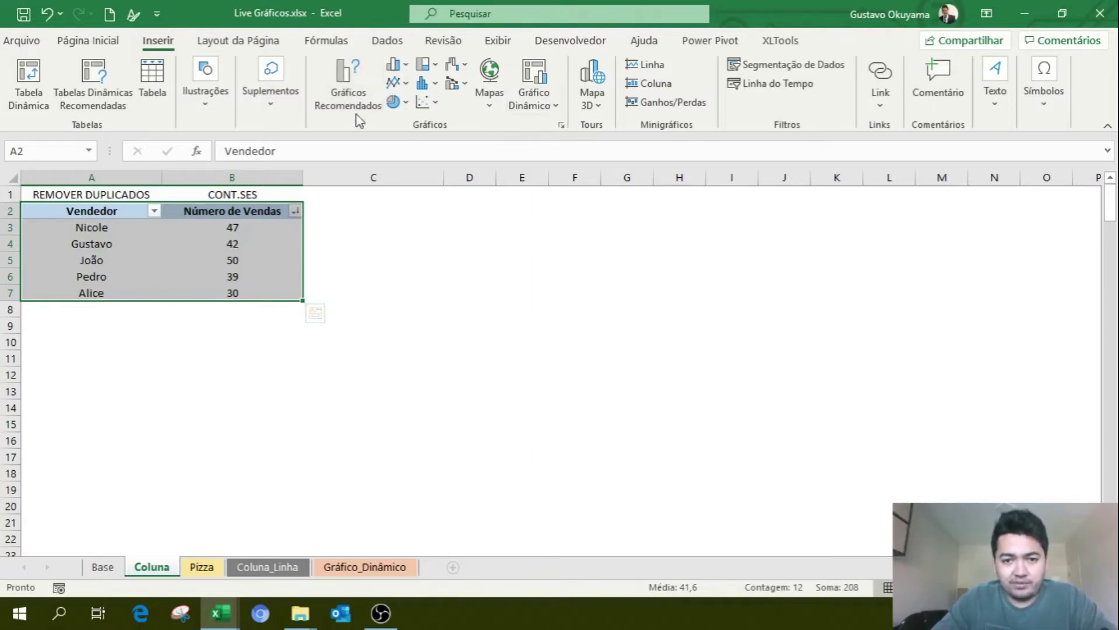
{"action": "left_click", "coordinate": [400, 68]}
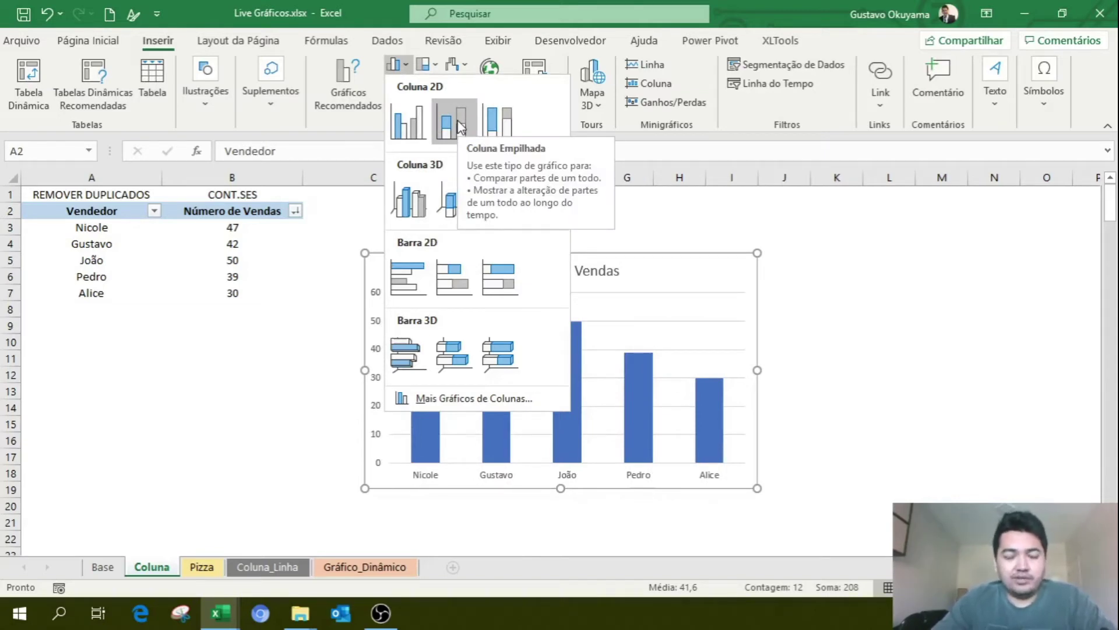
{"action": "left_click", "coordinate": [420, 131]}
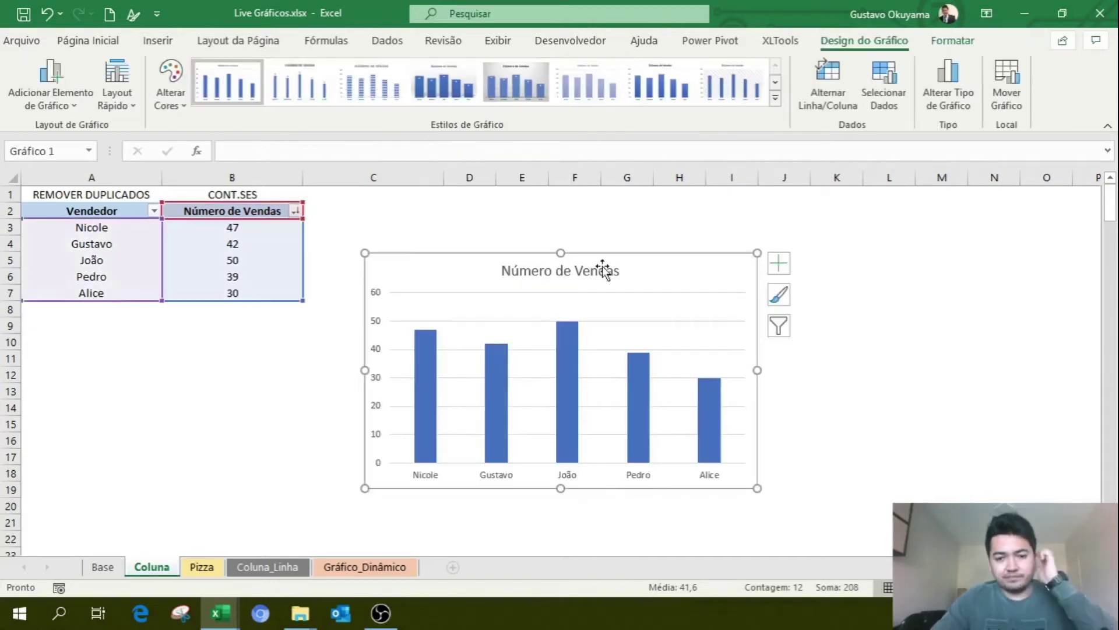
- Widen the Número de Vendas column chart to 14 cm and remove the outline around its chart area
{"action": "left_click_drag", "start_coordinate": [758, 369], "coordinate": [796, 370]}
{"action": "left_click", "coordinate": [890, 425]}
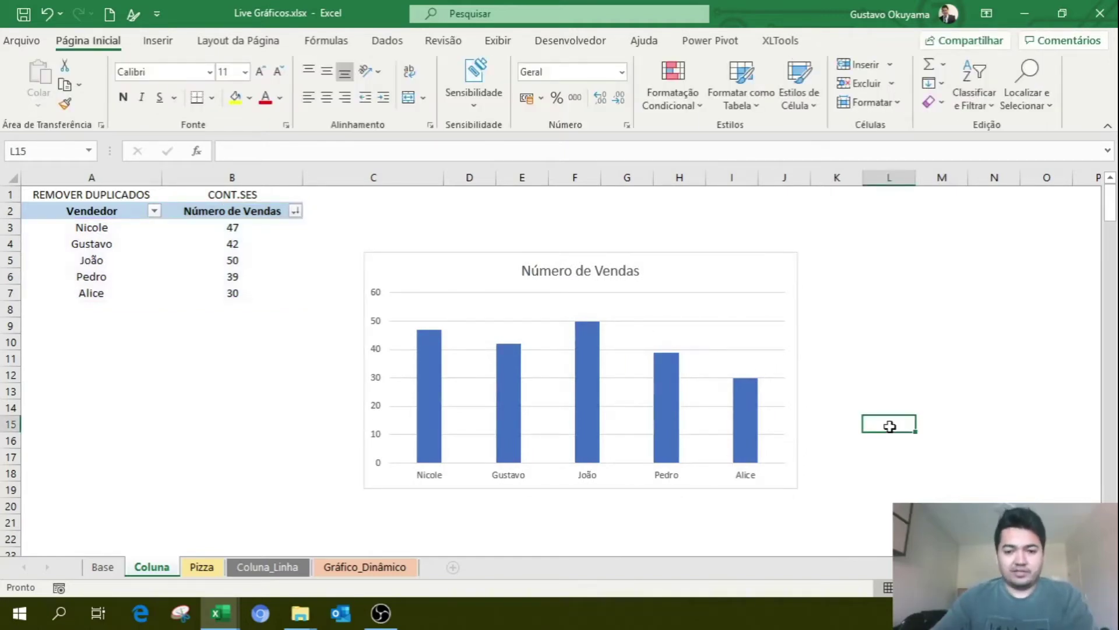
{"action": "left_click", "coordinate": [788, 259]}
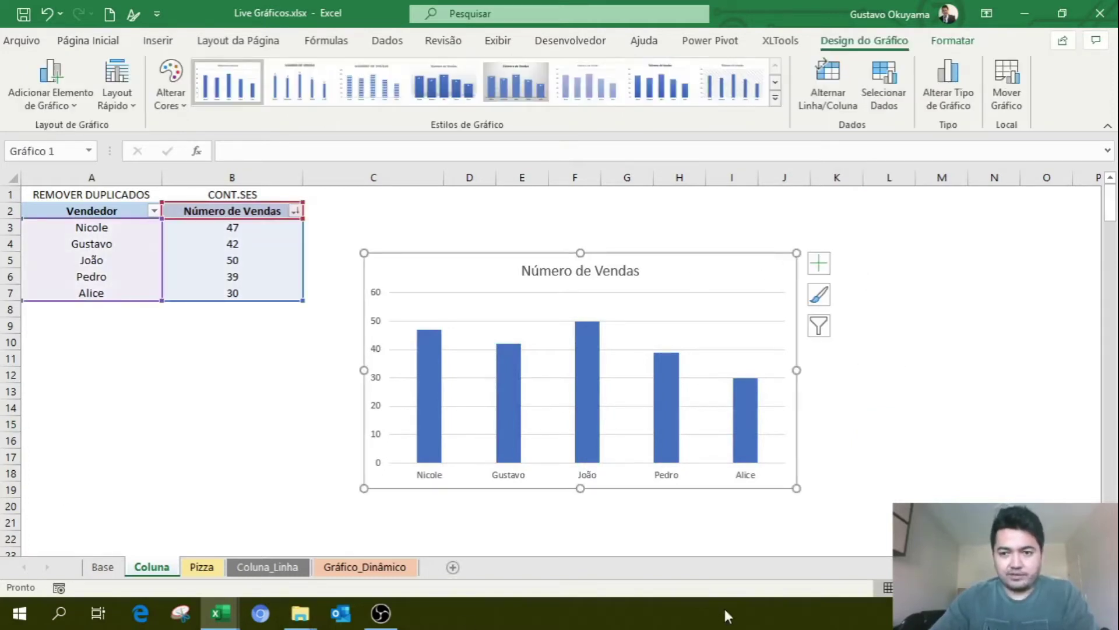
{"action": "left_click", "coordinate": [934, 42]}
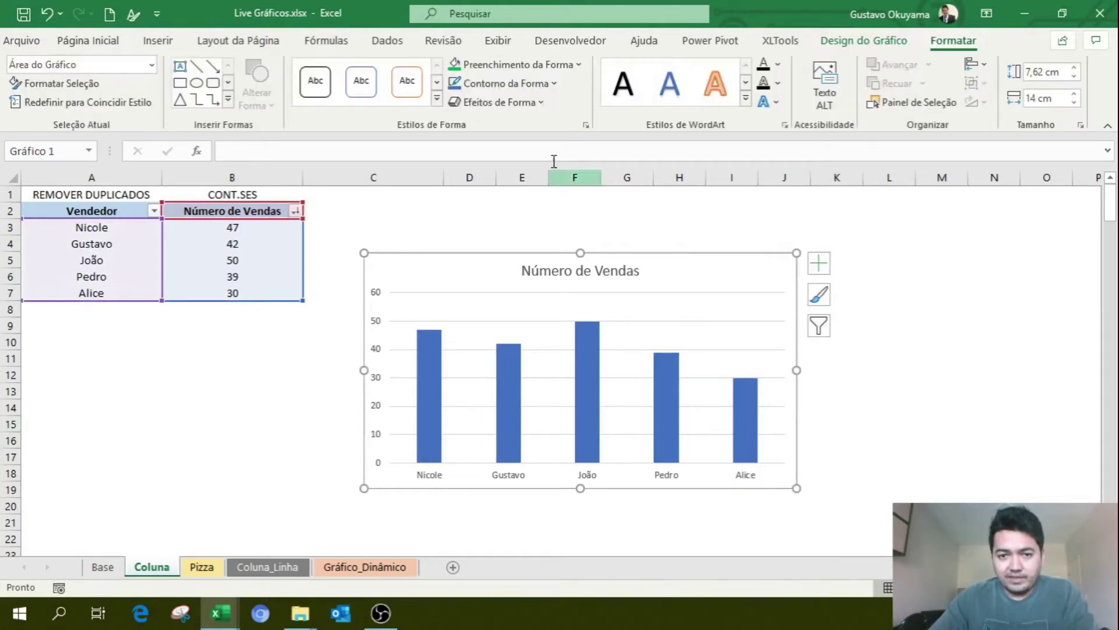
{"action": "left_click", "coordinate": [511, 85]}
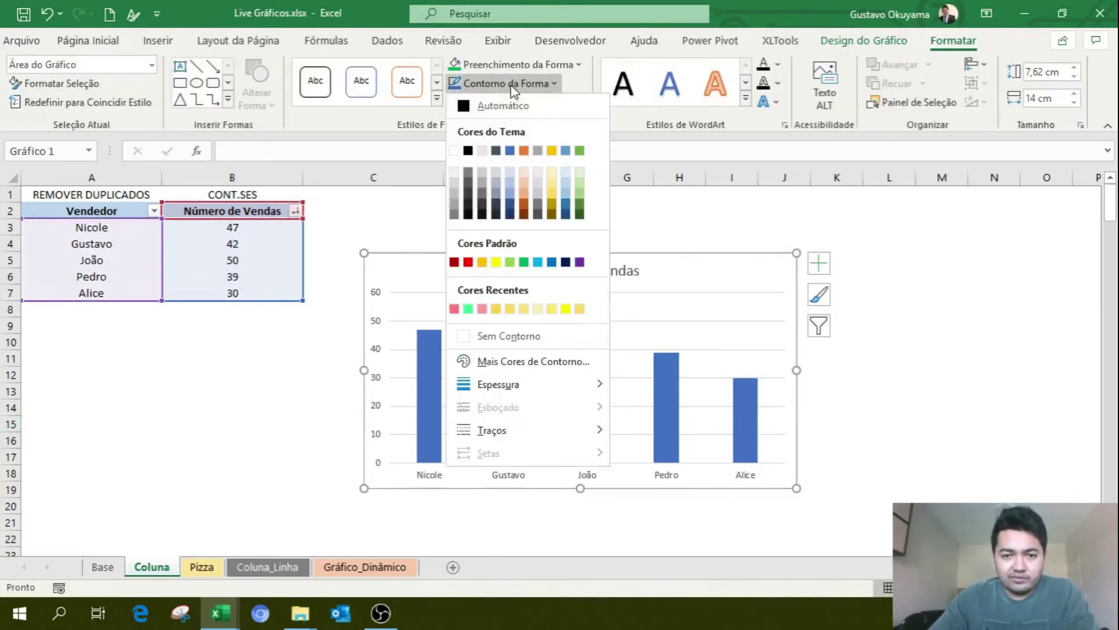
{"action": "left_click", "coordinate": [513, 336]}
{"action": "left_click", "coordinate": [976, 434]}
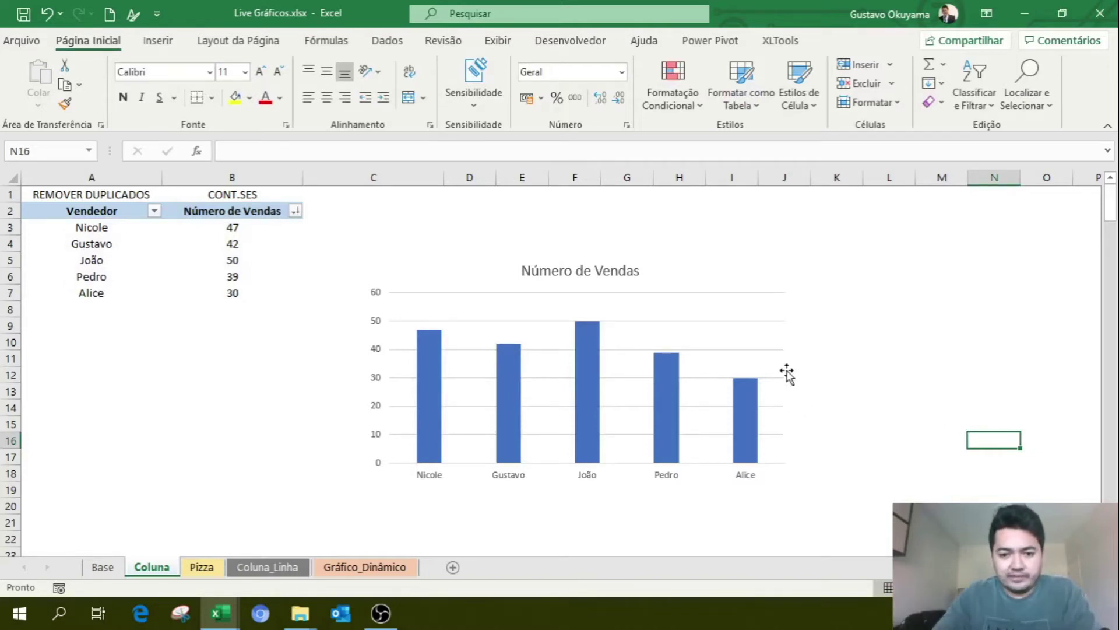
- Select the column chart and open its list of chart elements
{"action": "left_click", "coordinate": [754, 281]}
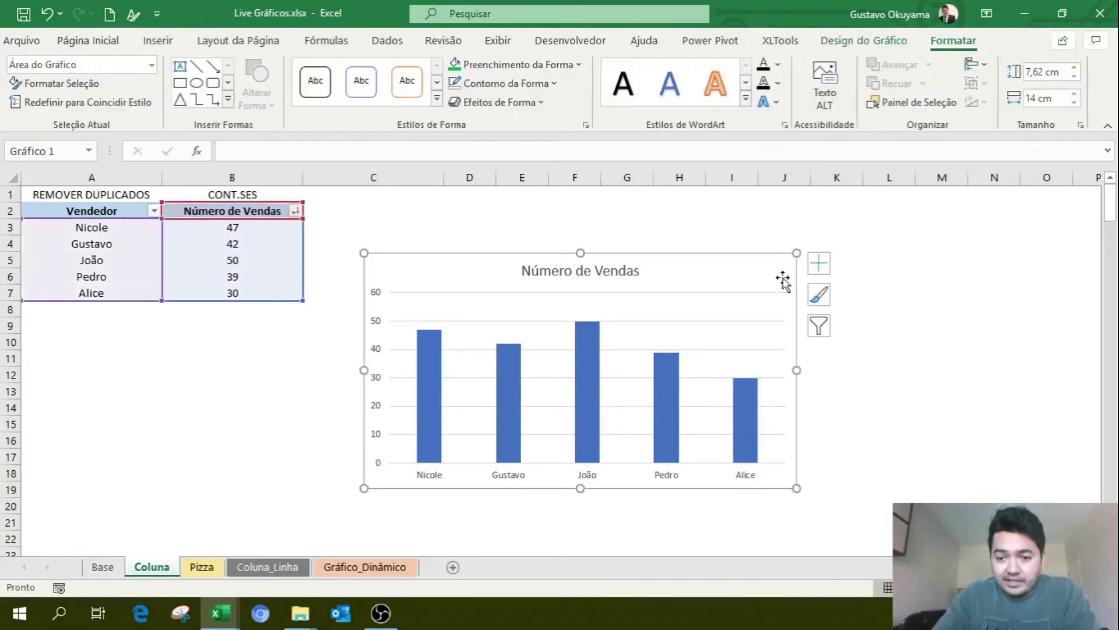
{"action": "left_click", "coordinate": [819, 264]}
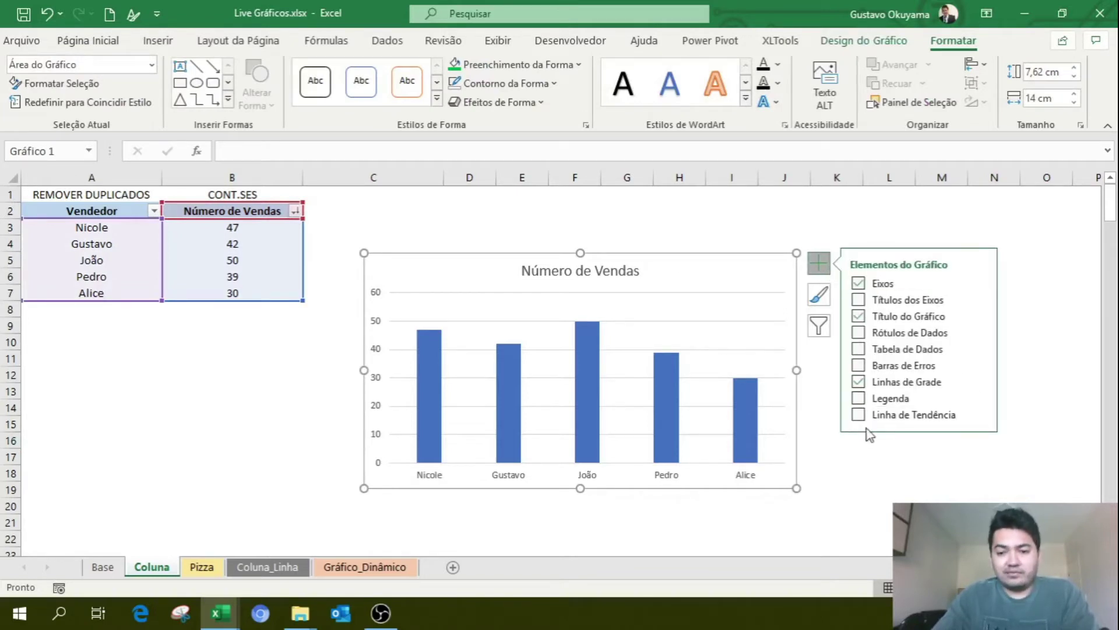
- Try hiding the chart's axes and showing axis titles, restoring both options to their original state
{"action": "left_click", "coordinate": [860, 285]}
{"action": "left_click", "coordinate": [860, 285]}
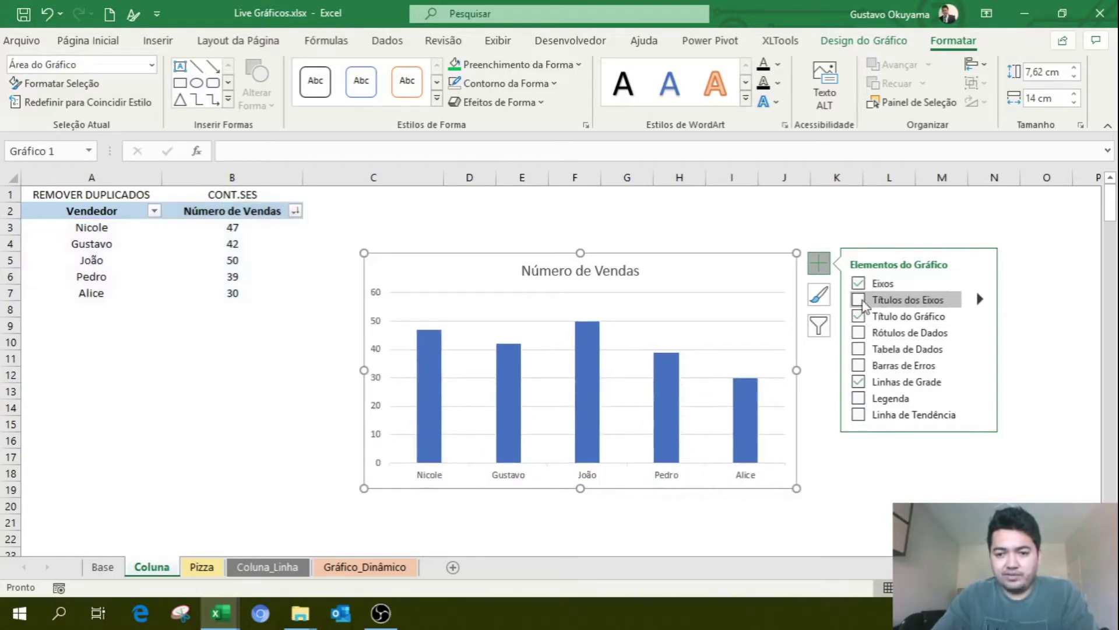
{"action": "left_click", "coordinate": [859, 301]}
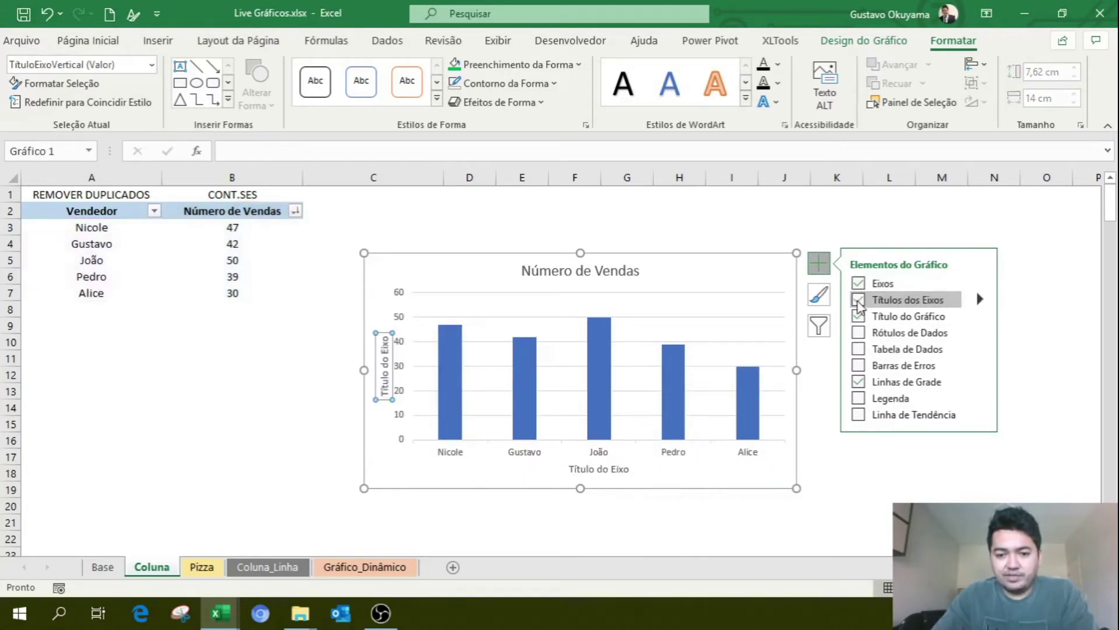
{"action": "left_click", "coordinate": [858, 301]}
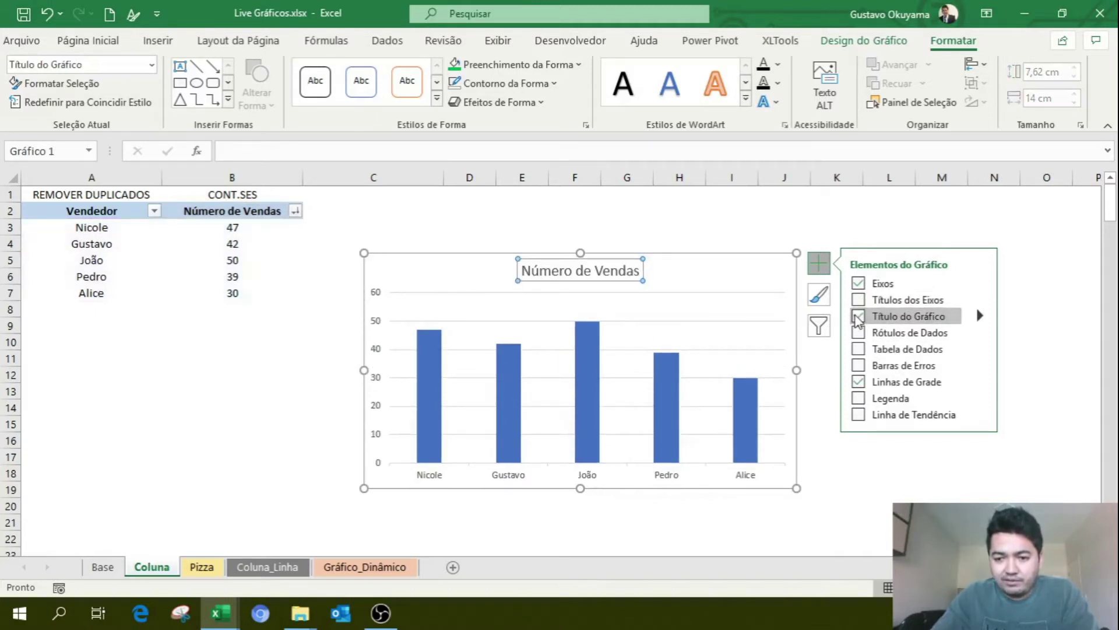
- Show data labels on the column chart and hide its gridlines
{"action": "left_click", "coordinate": [858, 333]}
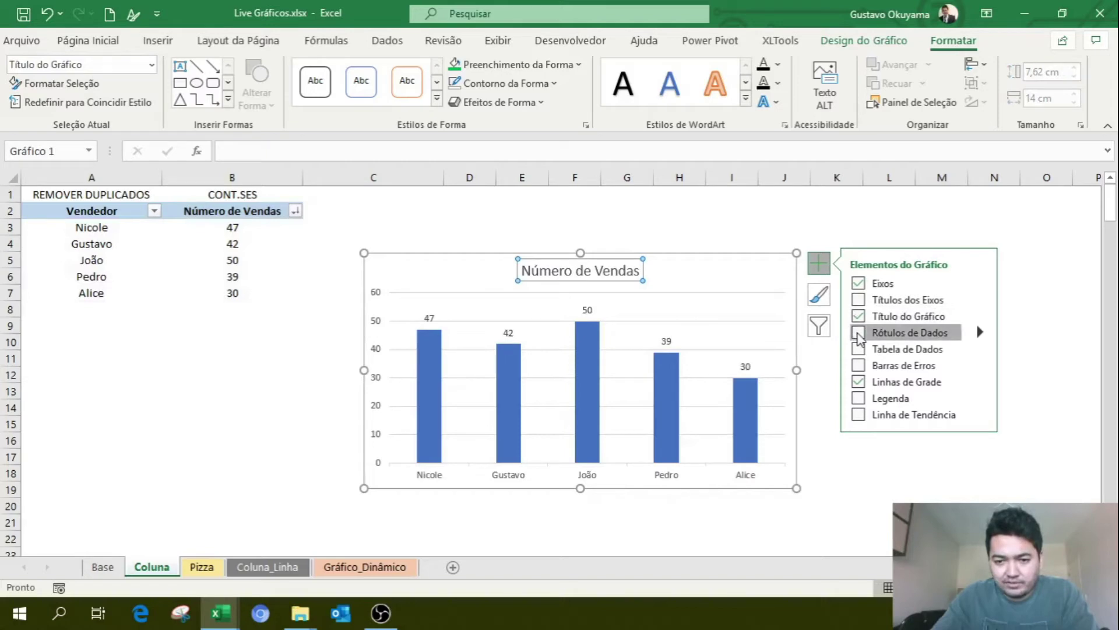
{"action": "left_click", "coordinate": [862, 385]}
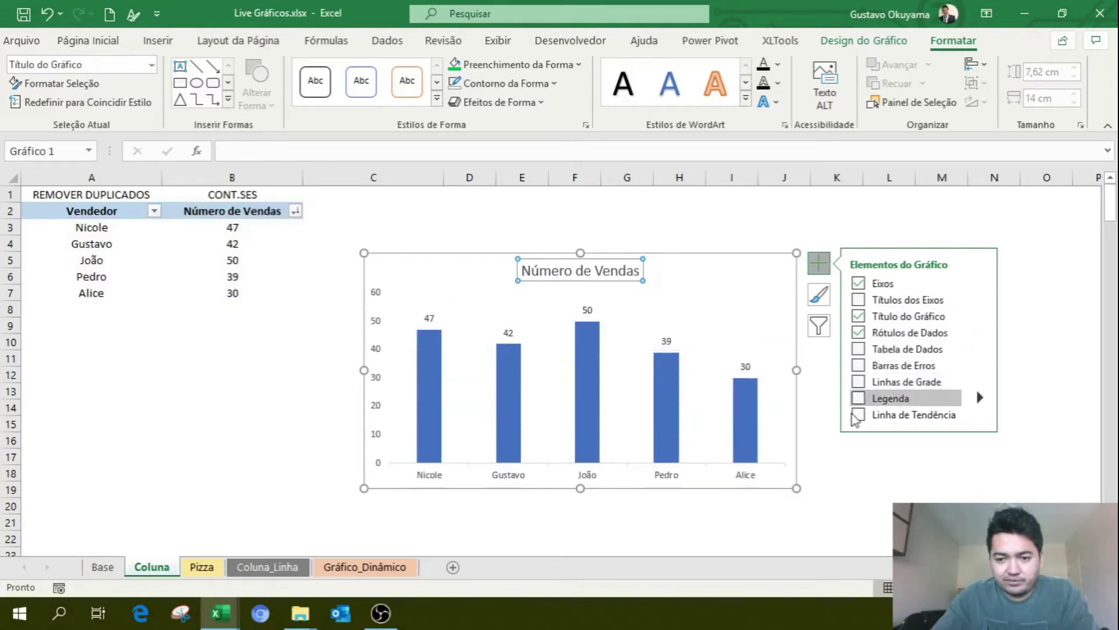
{"action": "left_click", "coordinate": [852, 475]}
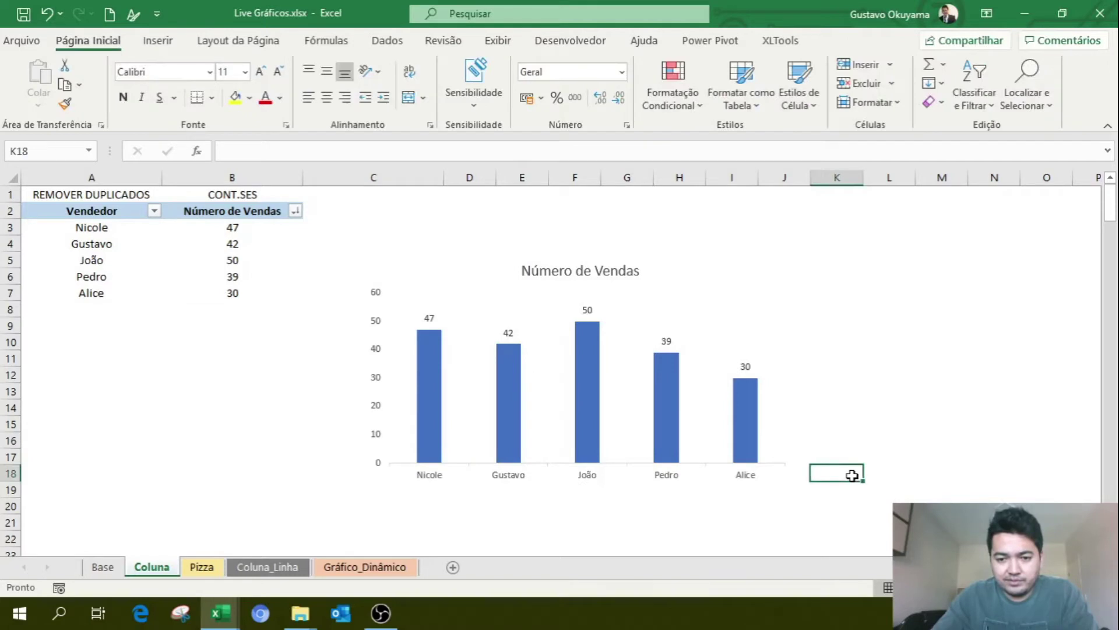
- Delete the vertical value axis from the column chart
{"action": "left_click", "coordinate": [381, 296]}
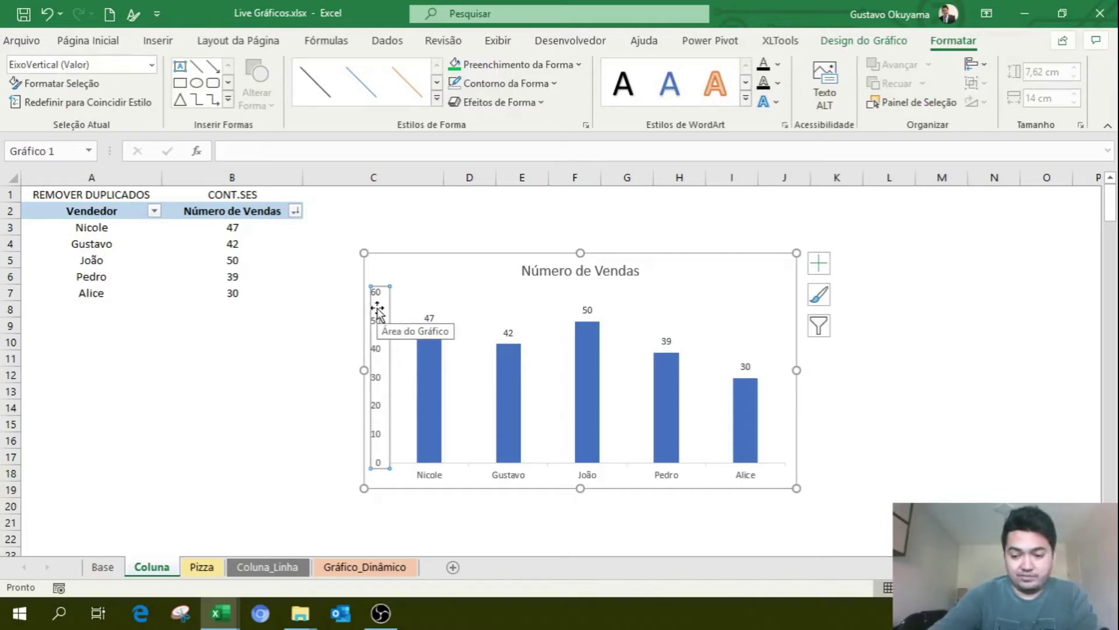
{"action": "key", "text": "Delete"}
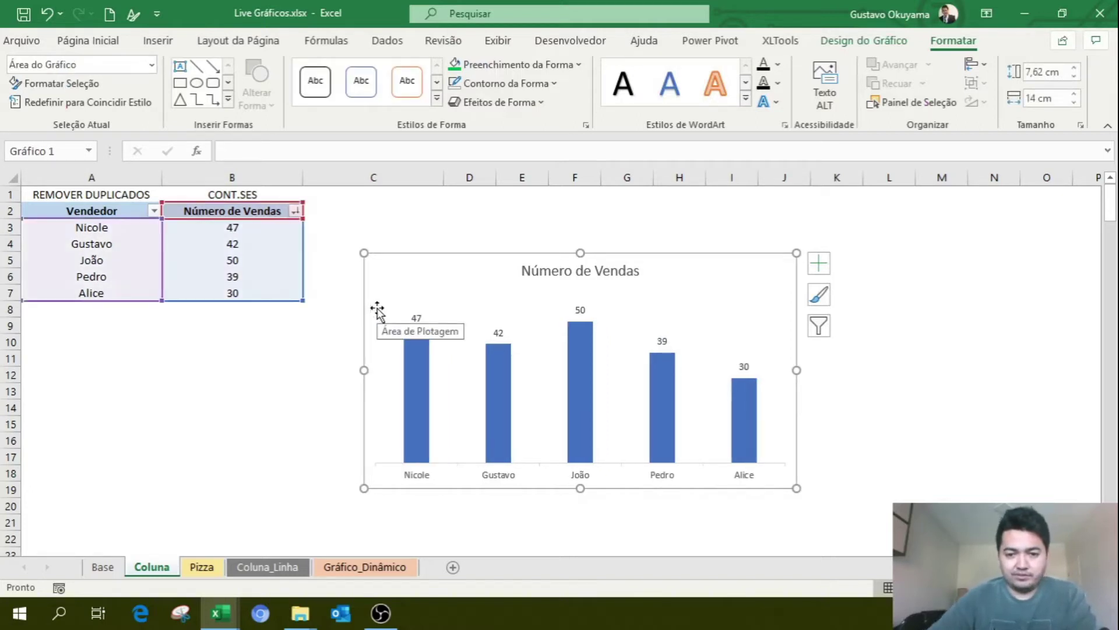
{"action": "left_click", "coordinate": [874, 392]}
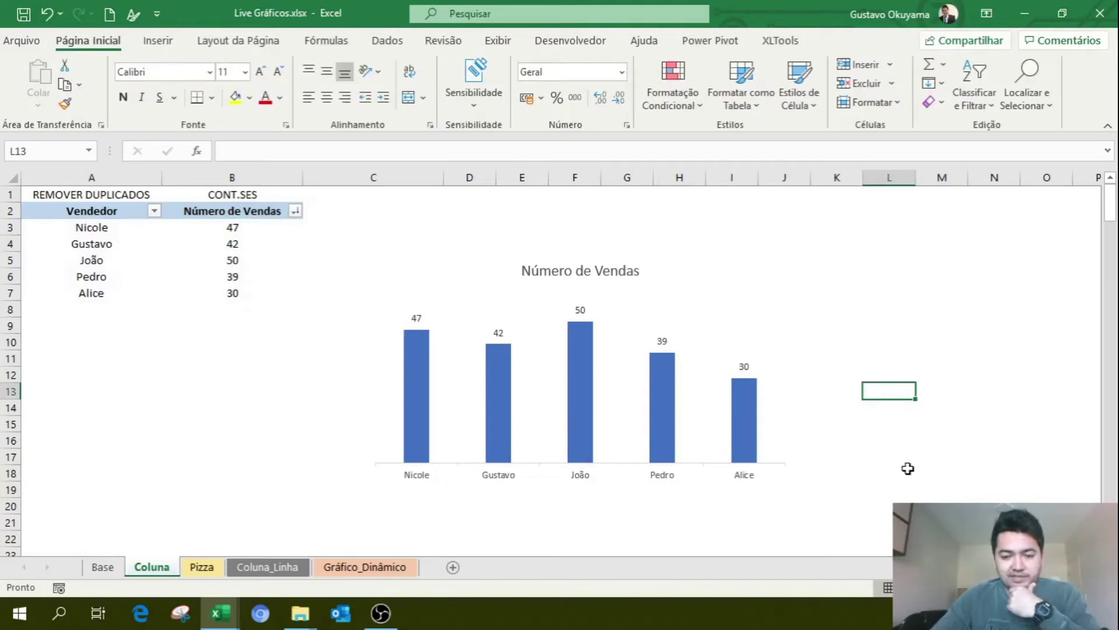
{"action": "left_click", "coordinate": [988, 358]}
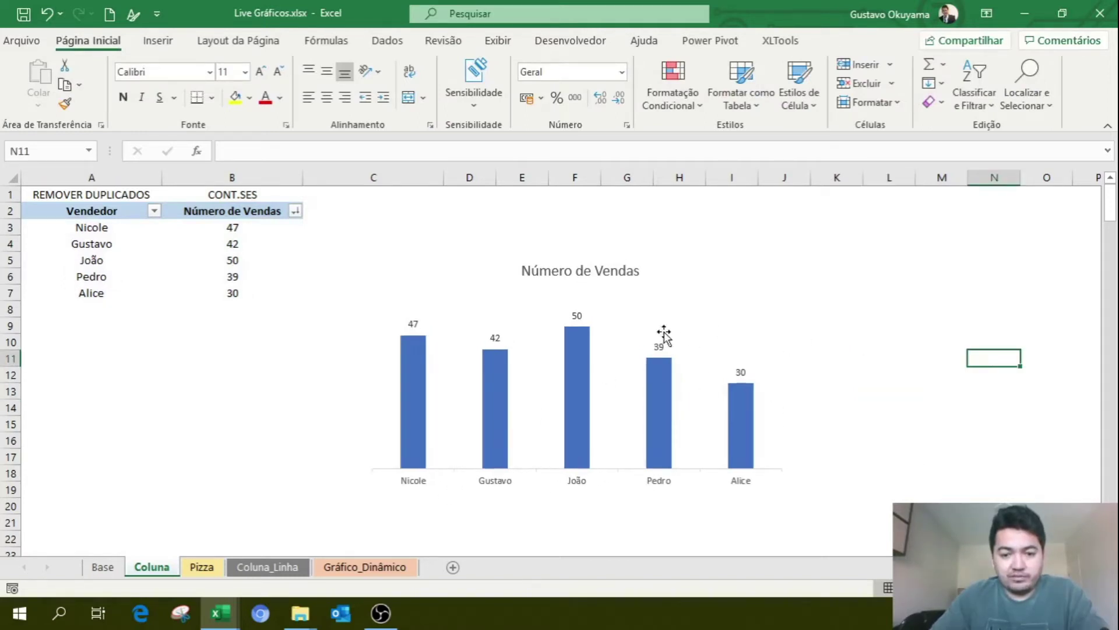
- Fill all columns of the Número de Vendas series with a darker shade of the theme green
{"action": "left_click", "coordinate": [577, 371]}
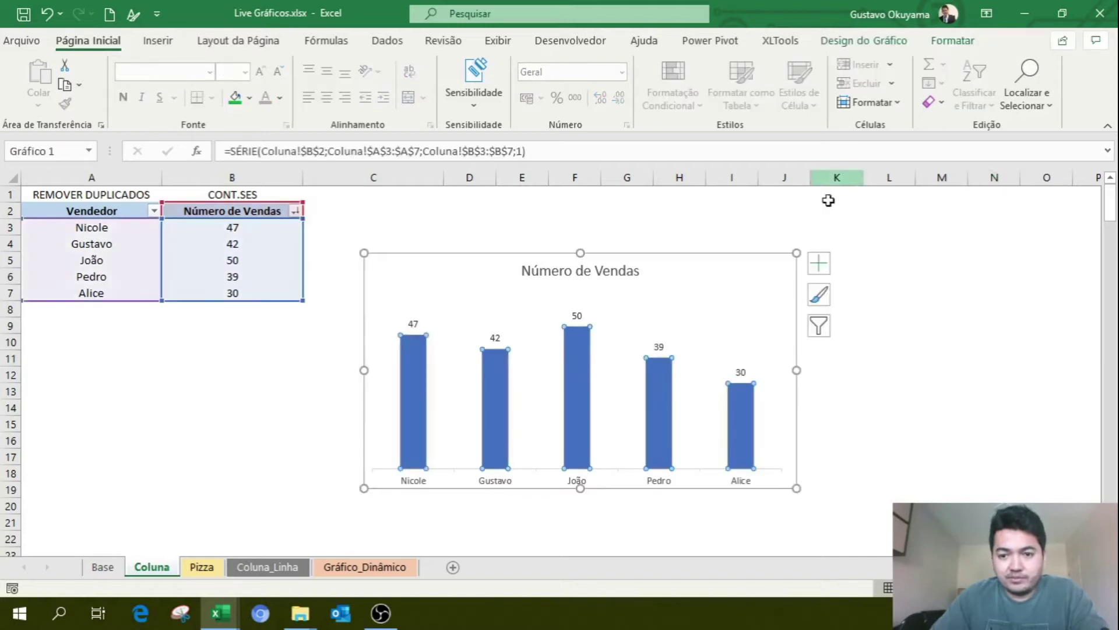
{"action": "left_click", "coordinate": [864, 397]}
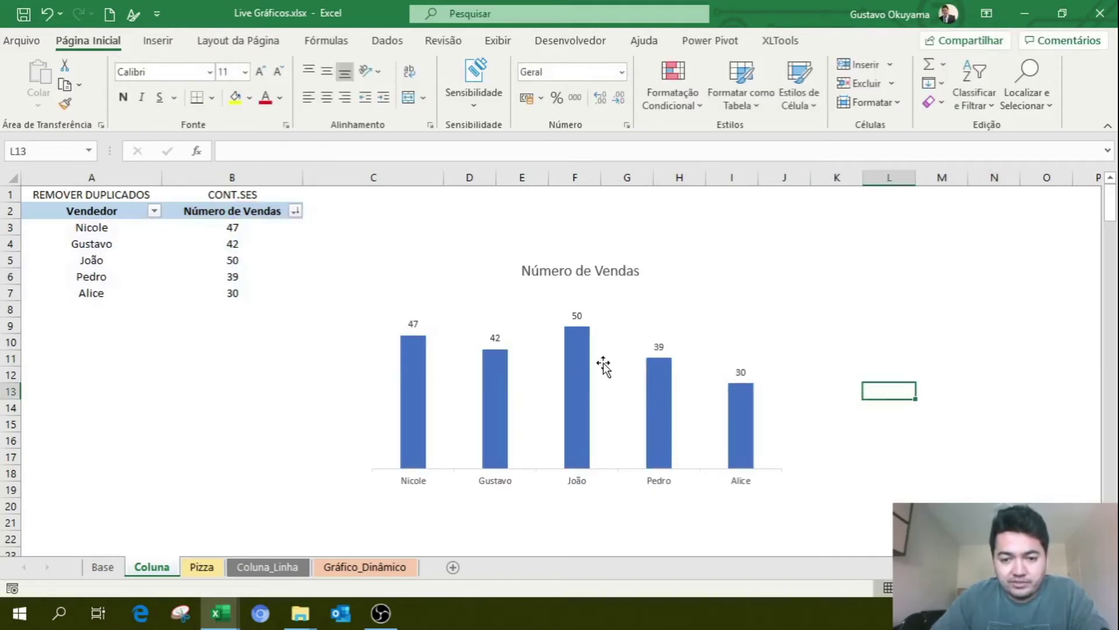
{"action": "left_click", "coordinate": [586, 366]}
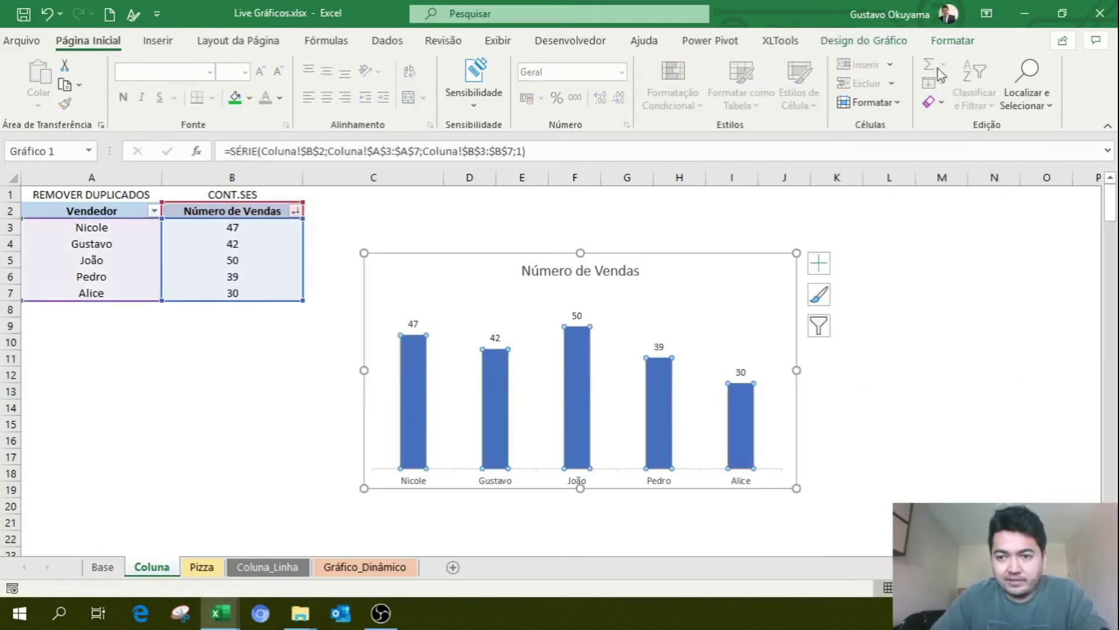
{"action": "left_click", "coordinate": [955, 41]}
{"action": "left_click", "coordinate": [527, 65]}
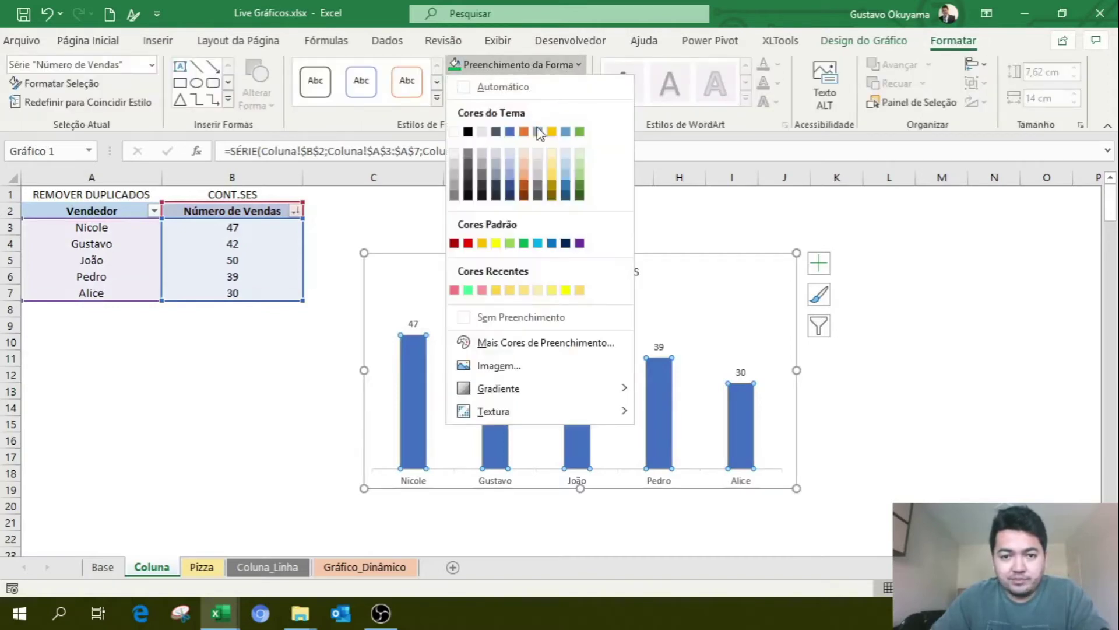
{"action": "left_click", "coordinate": [580, 187]}
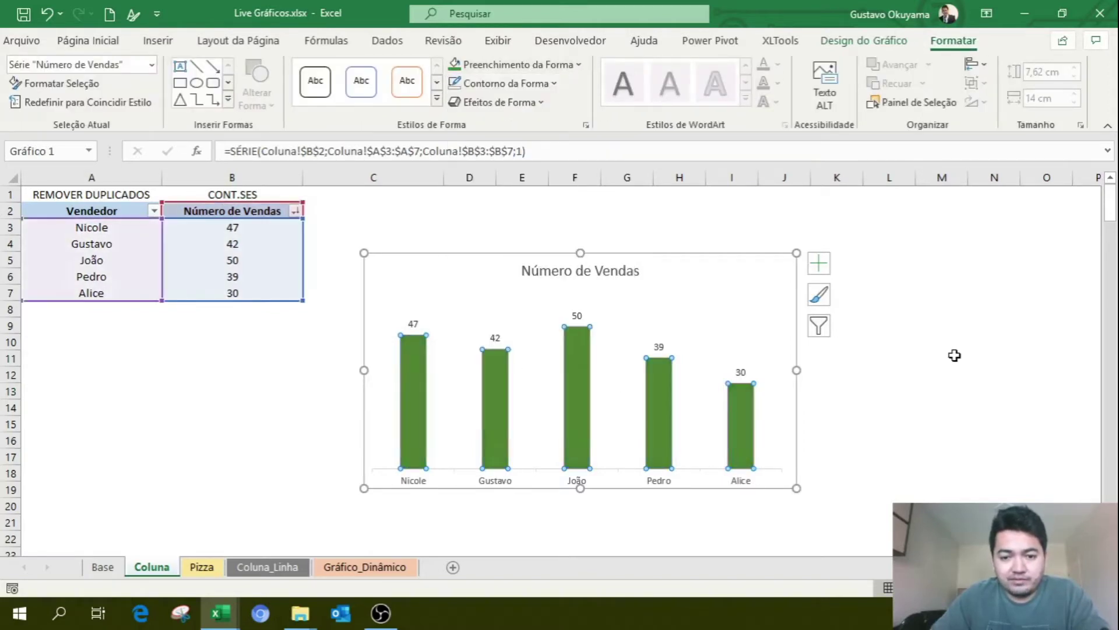
{"action": "left_click", "coordinate": [948, 373]}
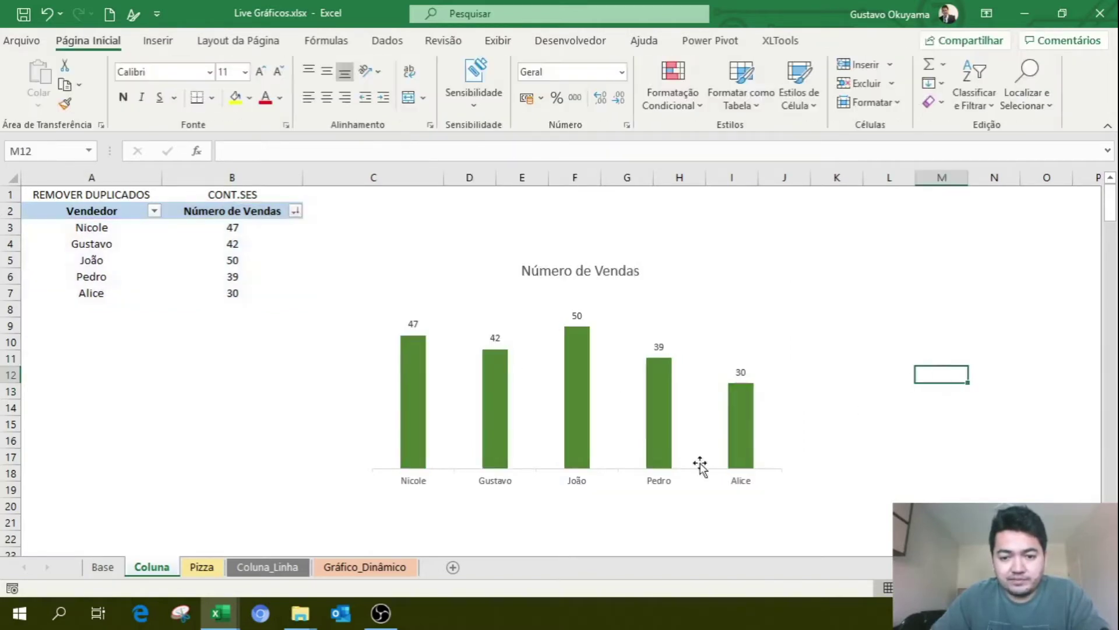
- Make the seller names on the chart's horizontal axis bold and set their font size to 12
{"action": "left_click", "coordinate": [576, 481]}
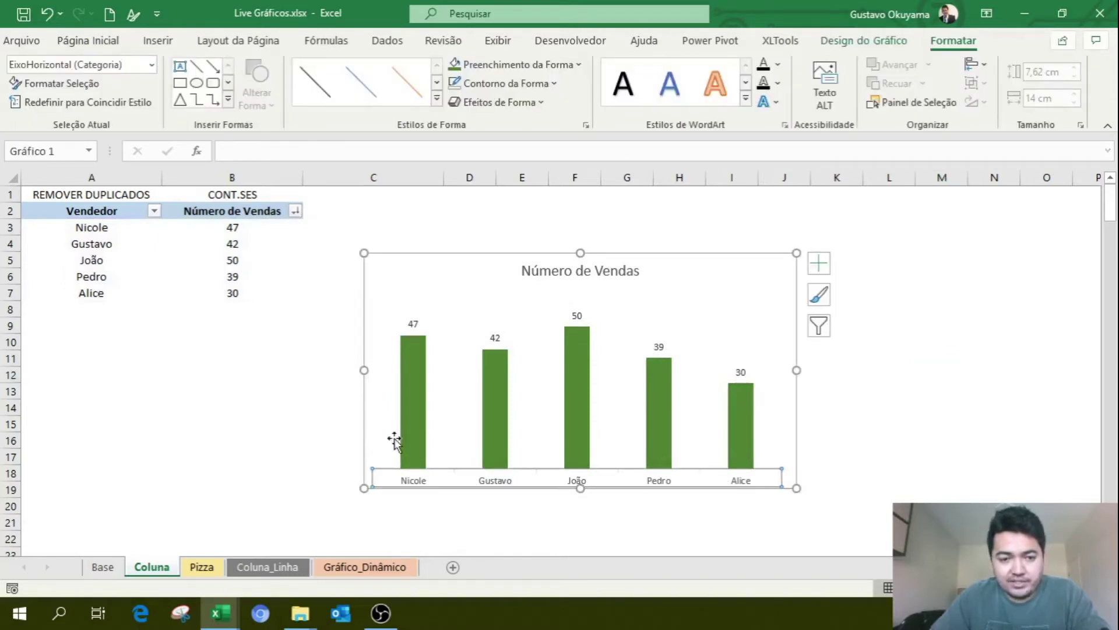
{"action": "left_click", "coordinate": [98, 42]}
{"action": "left_click", "coordinate": [122, 101]}
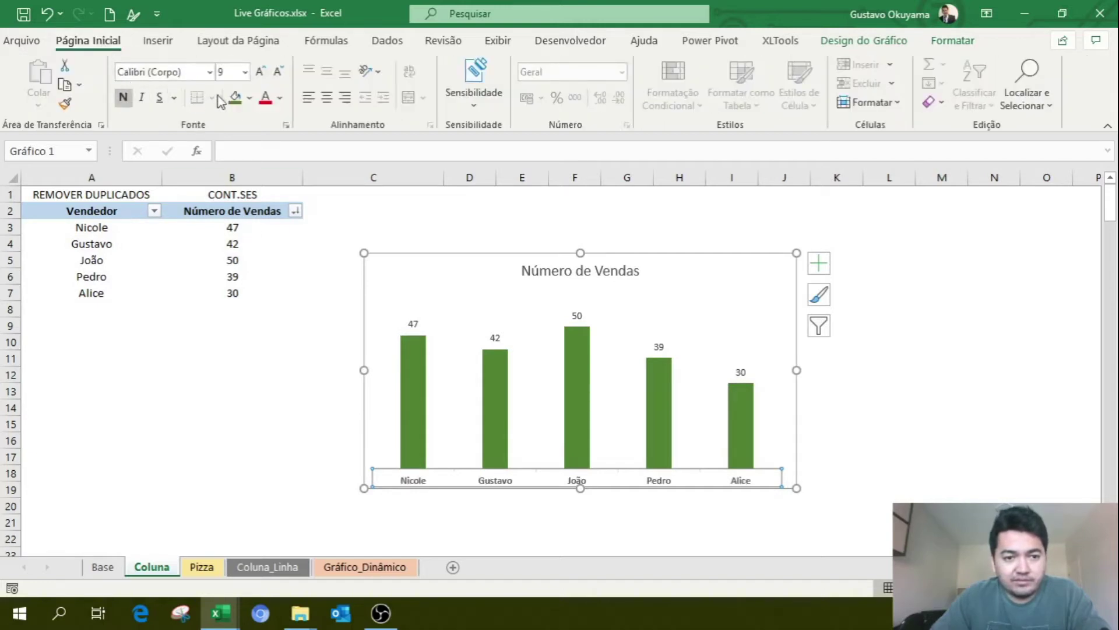
{"action": "left_click", "coordinate": [246, 72]}
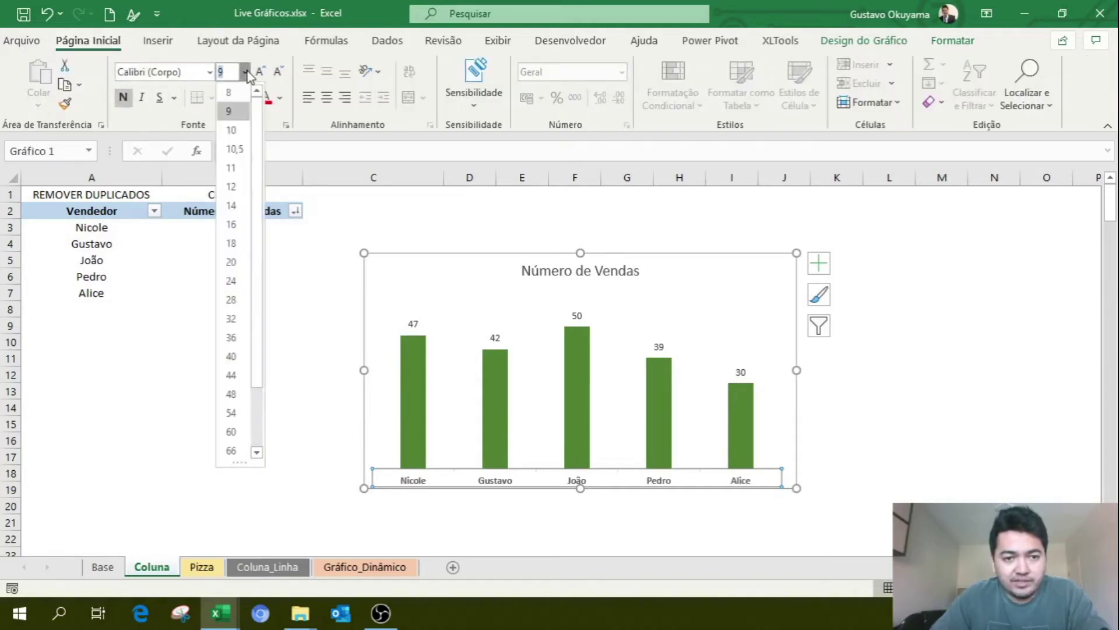
{"action": "left_click", "coordinate": [231, 186]}
{"action": "left_click", "coordinate": [306, 385]}
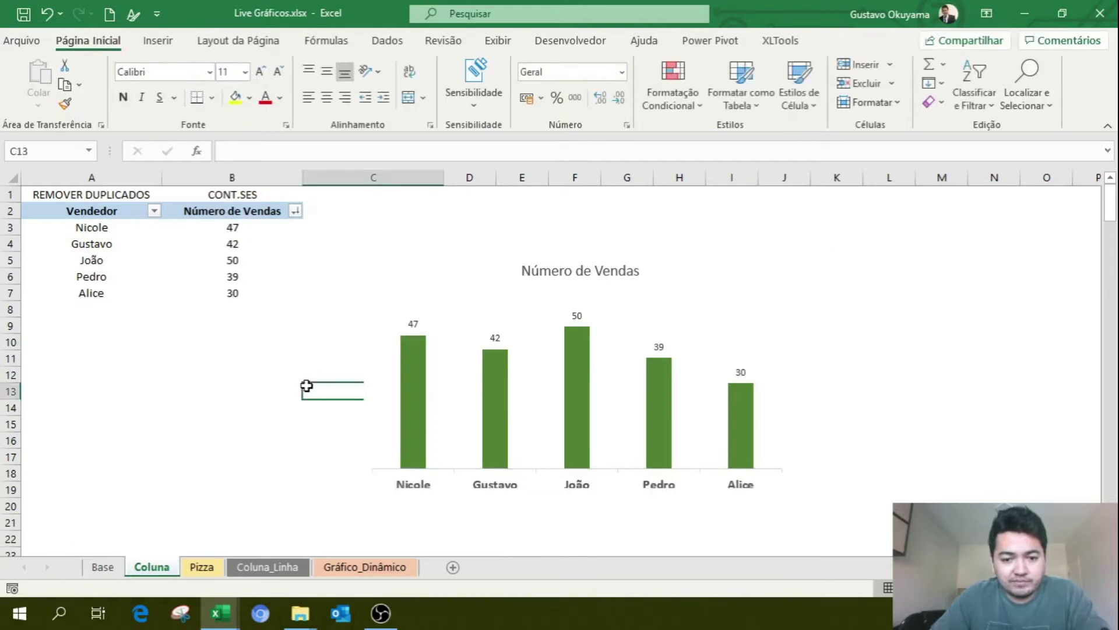
- Move the chart's plot area slightly upward so the horizontal axis labels fit fully inside the chart
{"action": "left_click", "coordinate": [437, 485]}
{"action": "left_click", "coordinate": [577, 376]}
{"action": "left_click", "coordinate": [590, 312]}
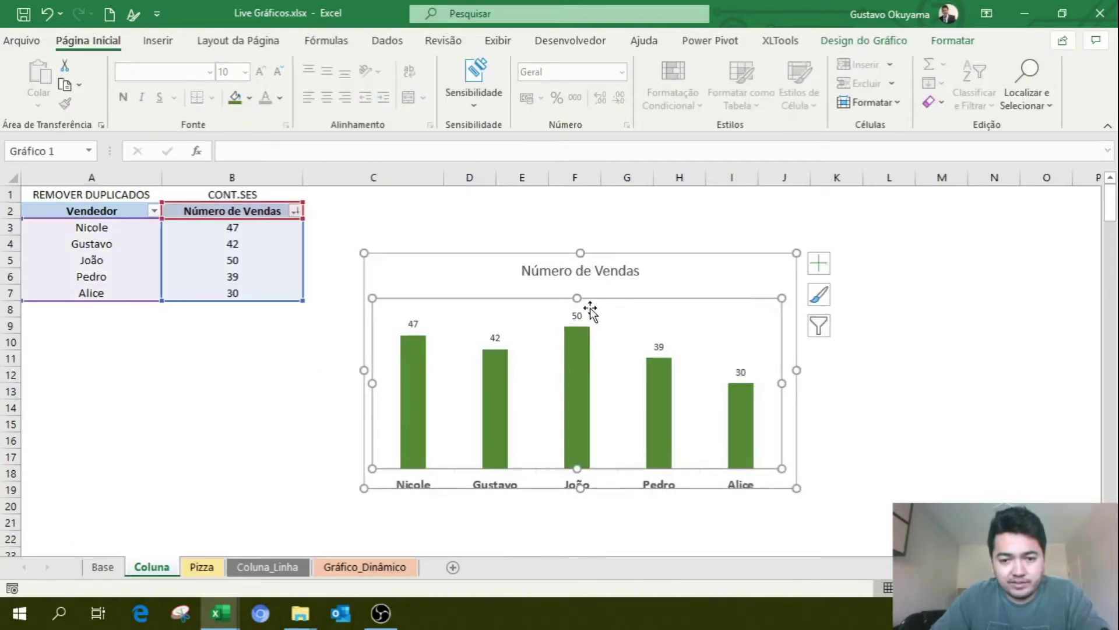
{"action": "left_click_drag", "start_coordinate": [577, 303], "coordinate": [627, 294]}
{"action": "left_click", "coordinate": [948, 405]}
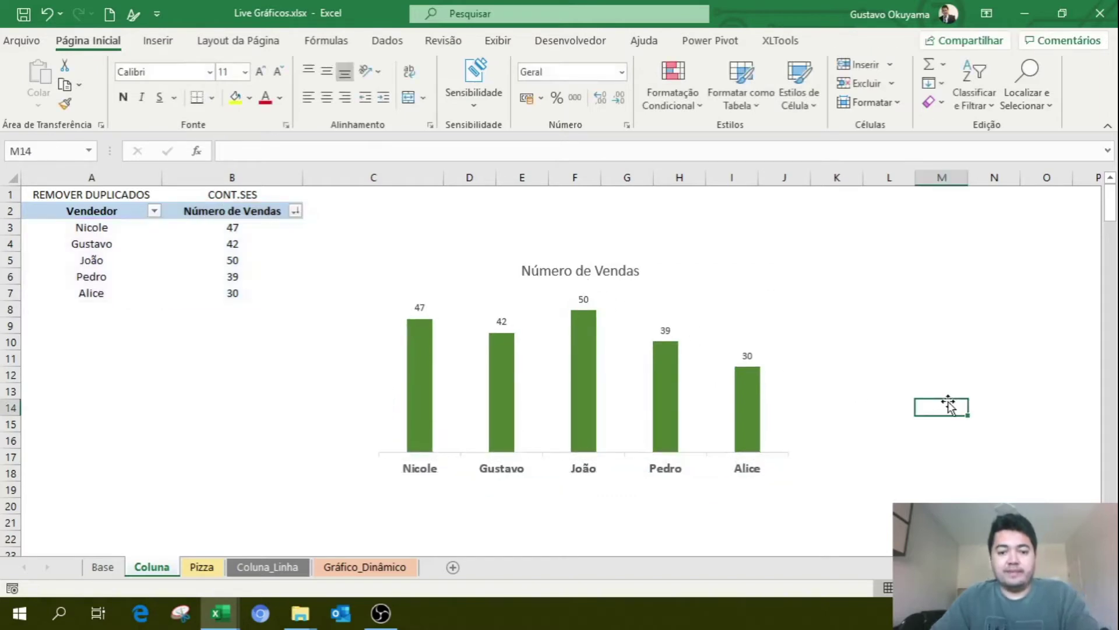
- Move the whole column chart up to sit beside the Vendedor table, with its title near row 2
{"action": "left_click", "coordinate": [747, 268]}
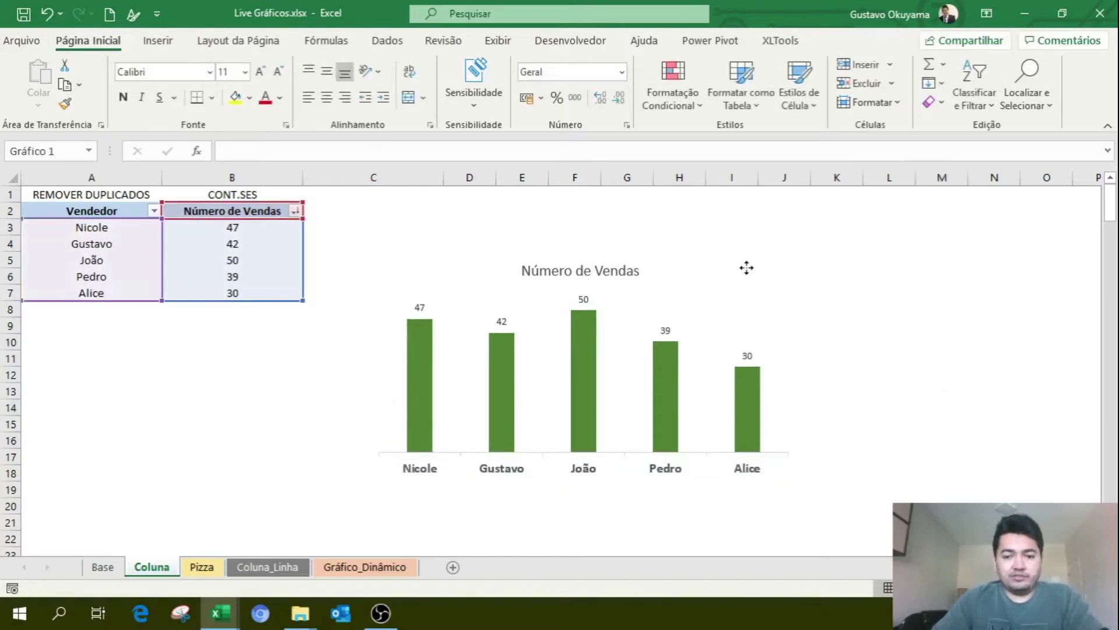
{"action": "left_click_drag", "start_coordinate": [747, 268], "coordinate": [743, 210]}
{"action": "left_click", "coordinate": [963, 421]}
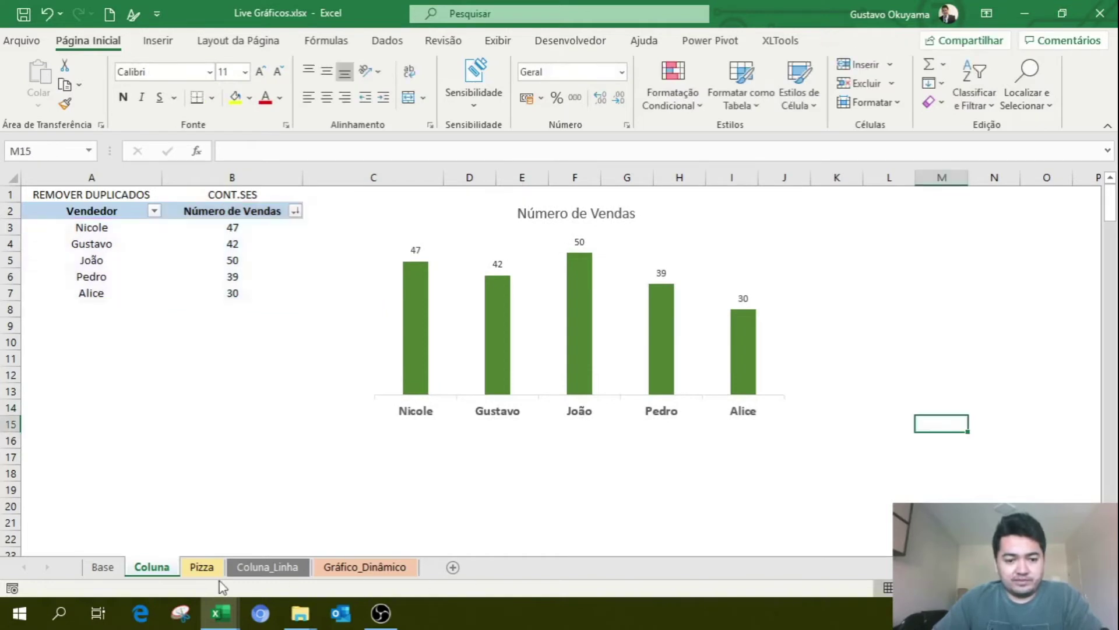
- Copy the five seller names from the Coluna sheet's Vendedor table into cells A3:A7 of the Pizza sheet
{"action": "left_click", "coordinate": [201, 567]}
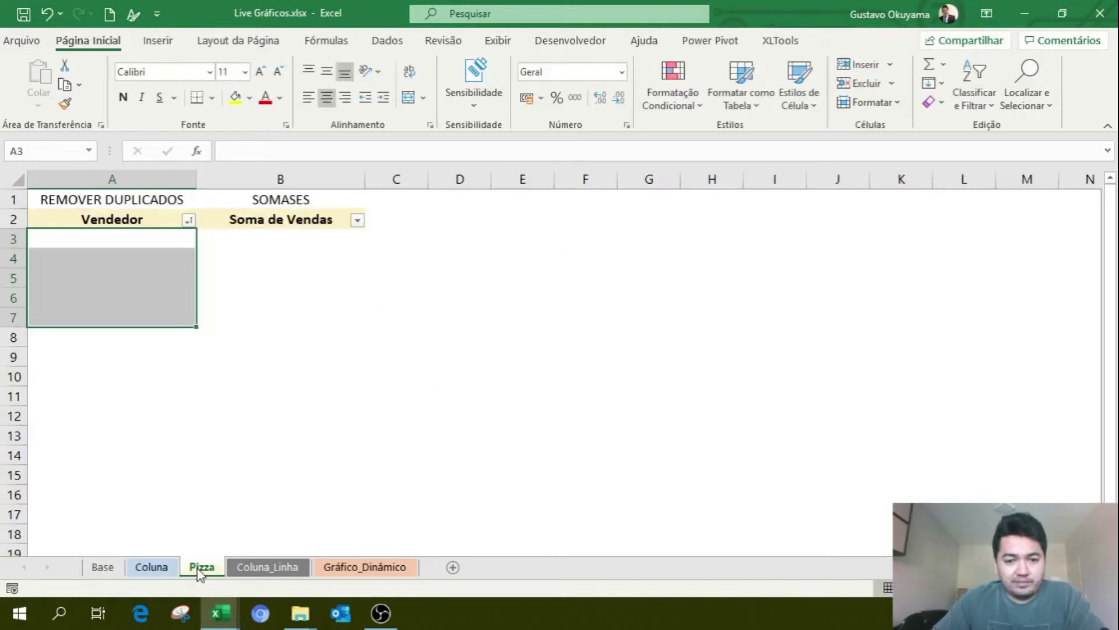
{"action": "left_click", "coordinate": [240, 352]}
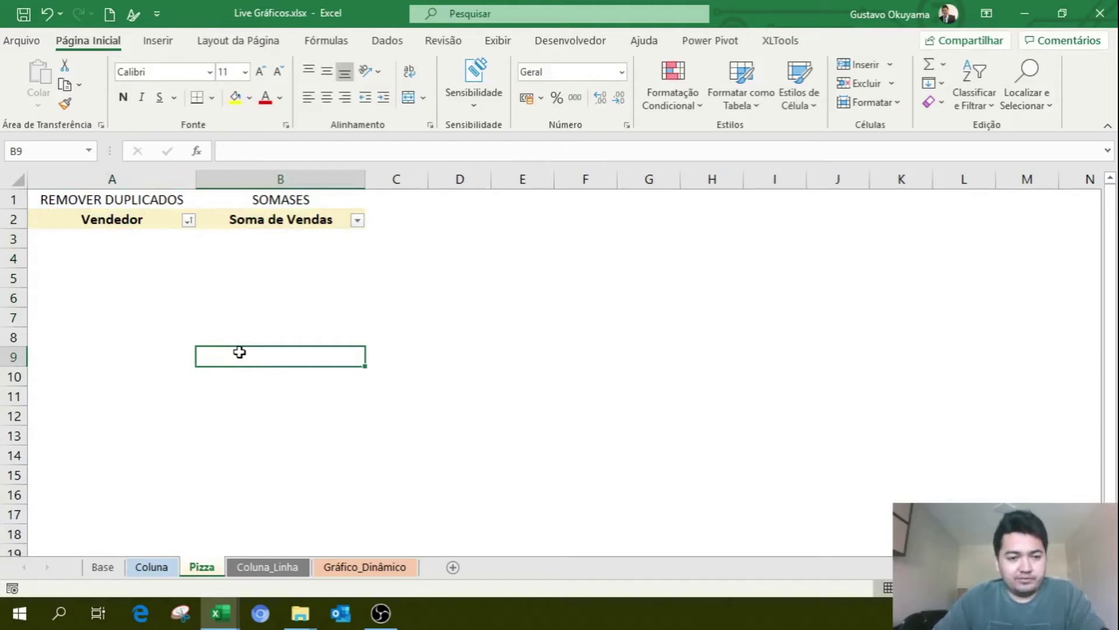
{"action": "left_click_drag", "start_coordinate": [147, 233], "coordinate": [147, 314]}
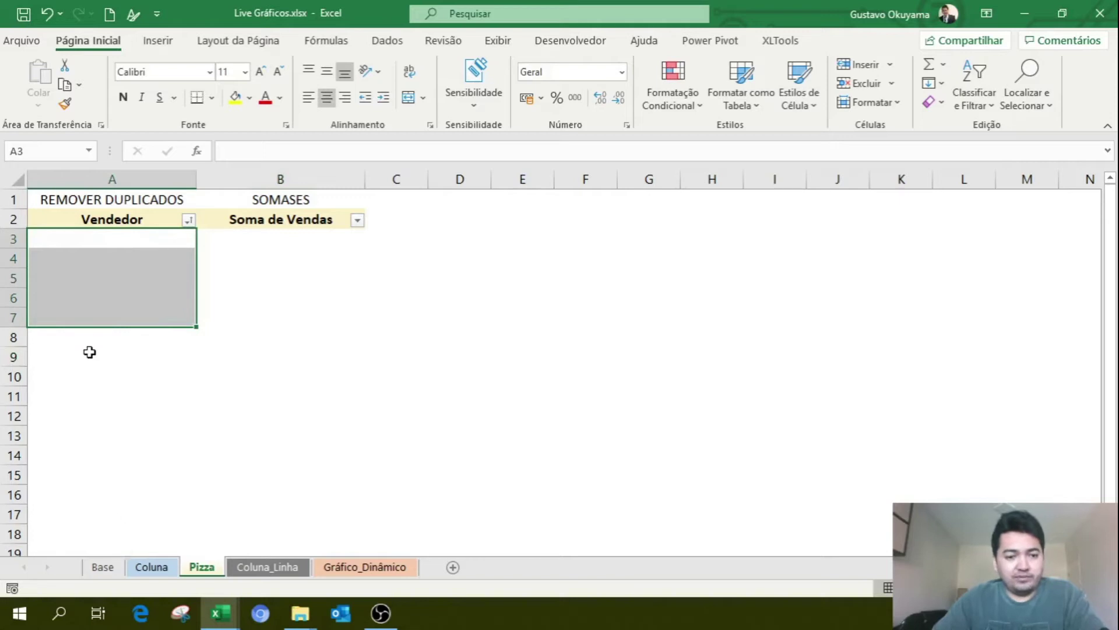
{"action": "left_click", "coordinate": [155, 567]}
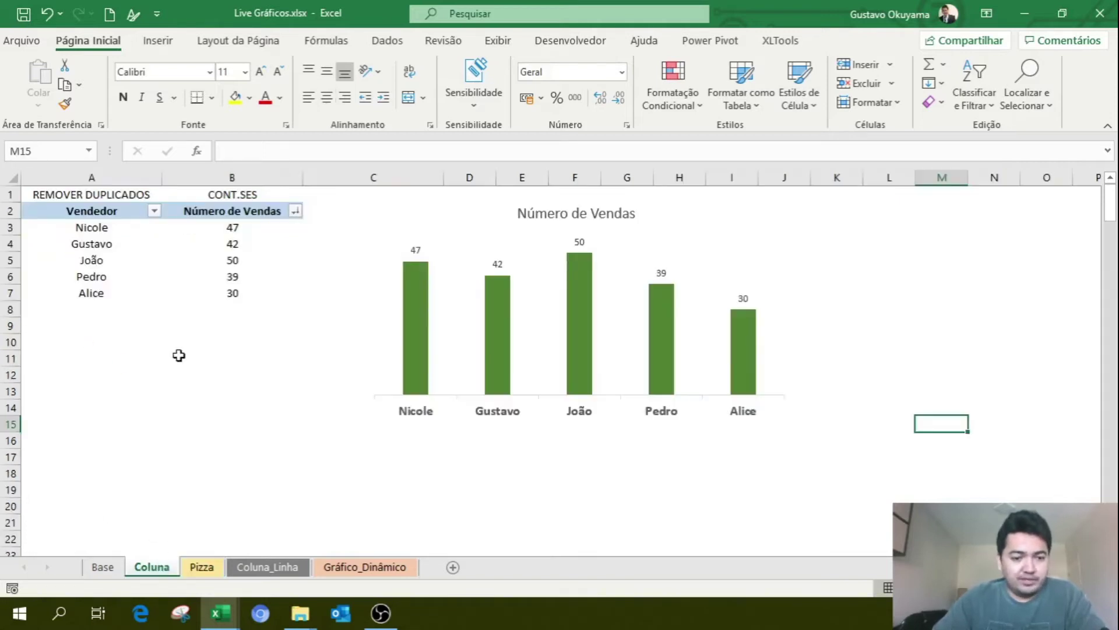
{"action": "left_click_drag", "start_coordinate": [112, 228], "coordinate": [103, 292]}
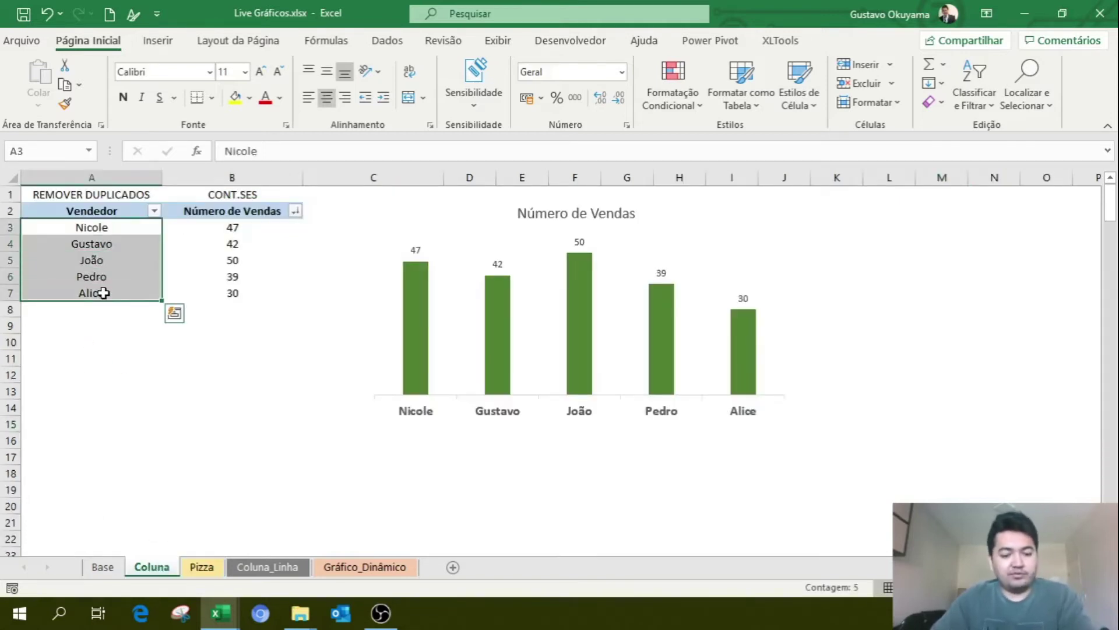
{"action": "key", "text": "ctrl+c"}
{"action": "key", "text": "ctrl+Page_Down"}
{"action": "left_click", "coordinate": [105, 236]}
{"action": "key", "text": "ctrl+v"}
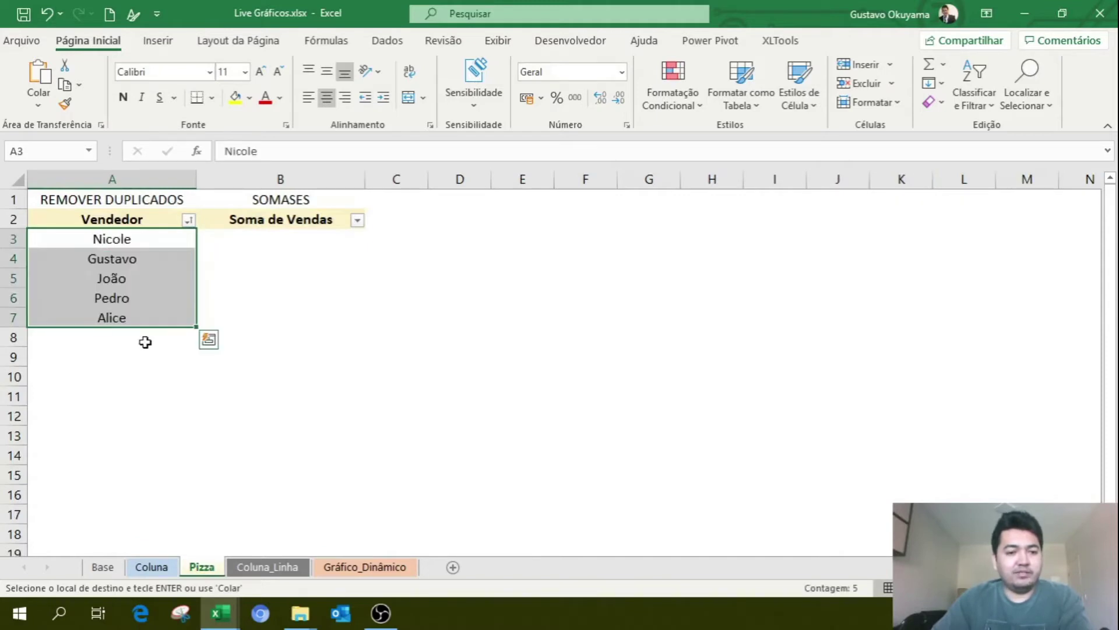
{"action": "left_click", "coordinate": [161, 377]}
- Start a SOMASES formula in B3 of the Pizza sheet, with the Base sheet's whole Venda column as absolute sum range $C:$C
{"action": "left_click", "coordinate": [267, 237]}
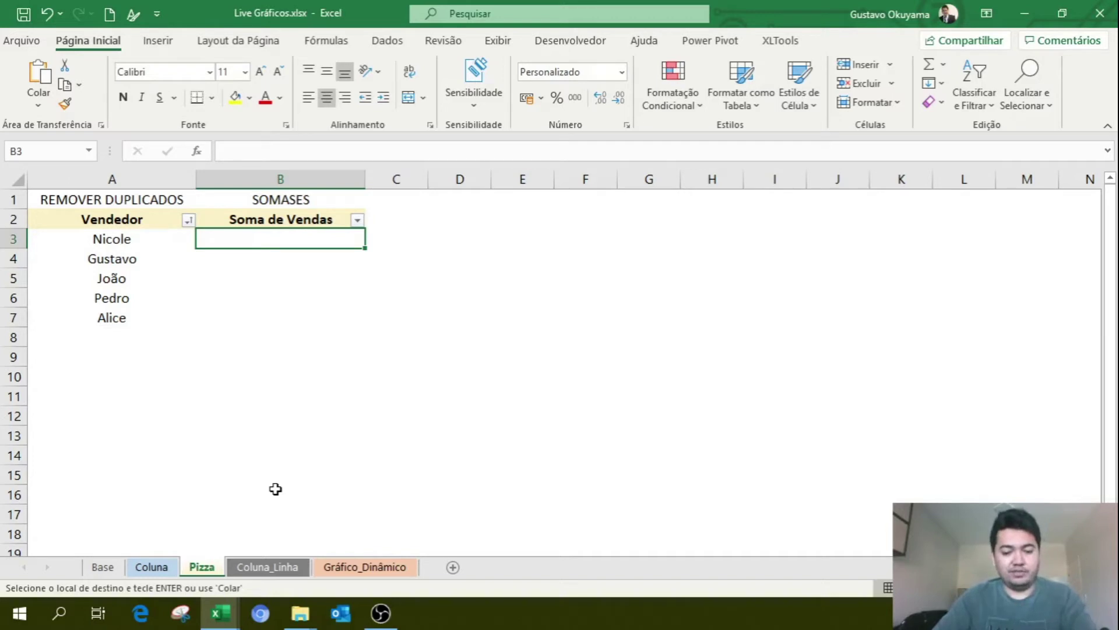
{"action": "left_click", "coordinate": [303, 200]}
{"action": "left_click", "coordinate": [312, 233]}
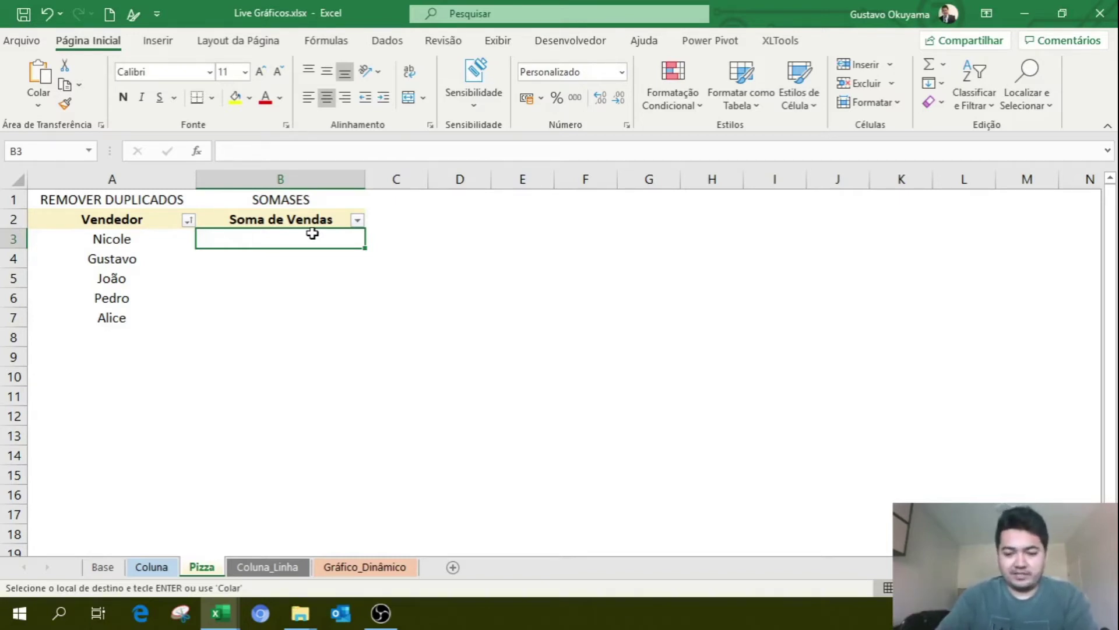
{"action": "type", "text": "=so"}
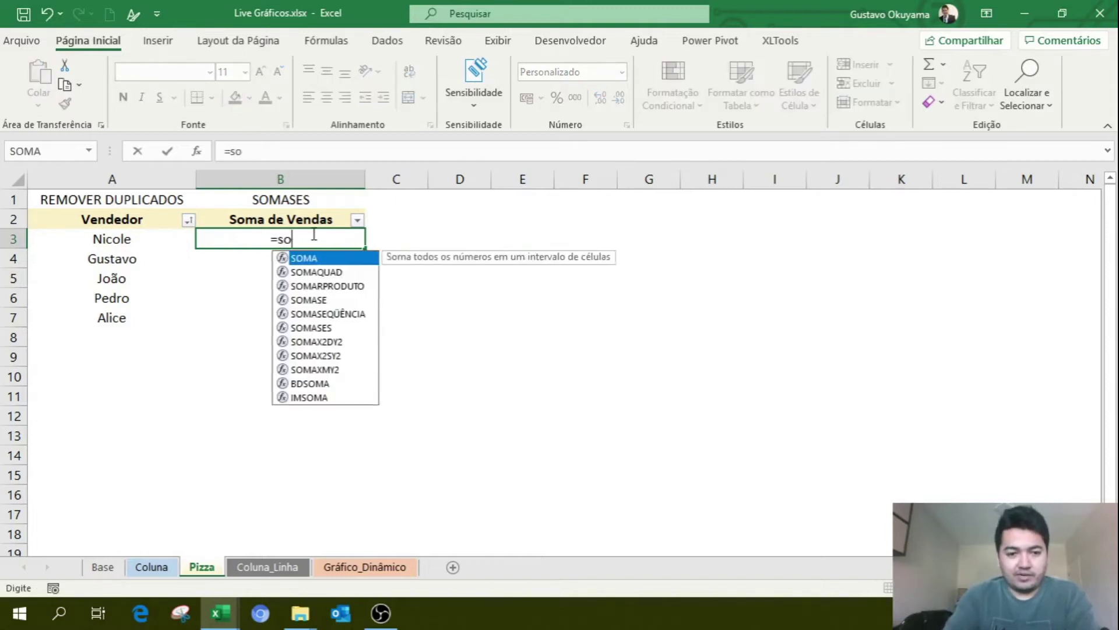
{"action": "type", "text": "mases"}
{"action": "key", "text": "Tab"}
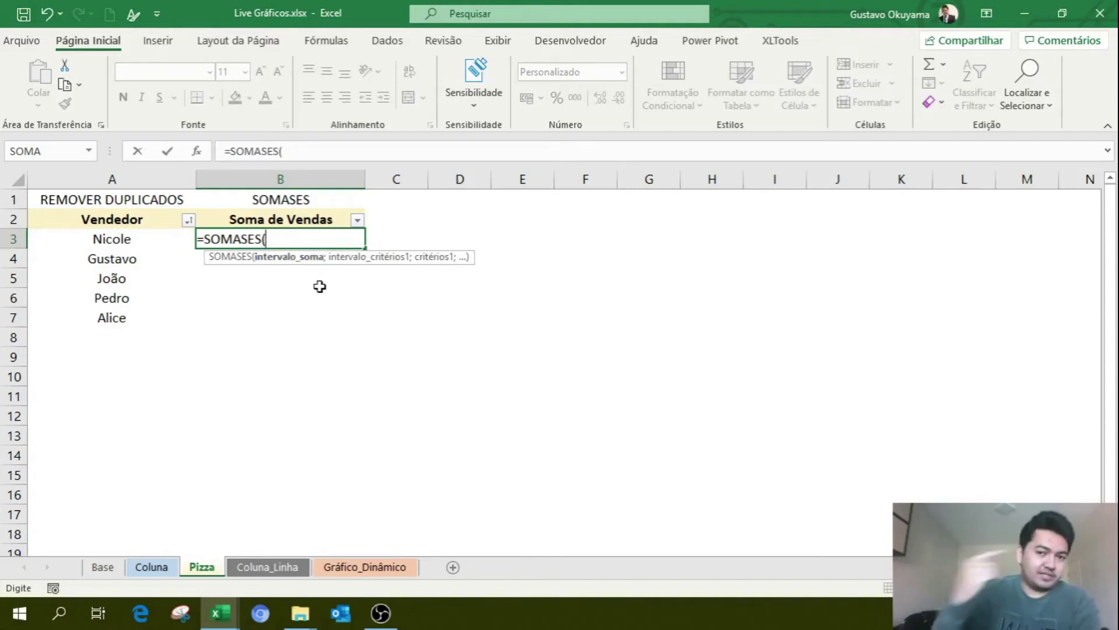
{"action": "left_click", "coordinate": [104, 564]}
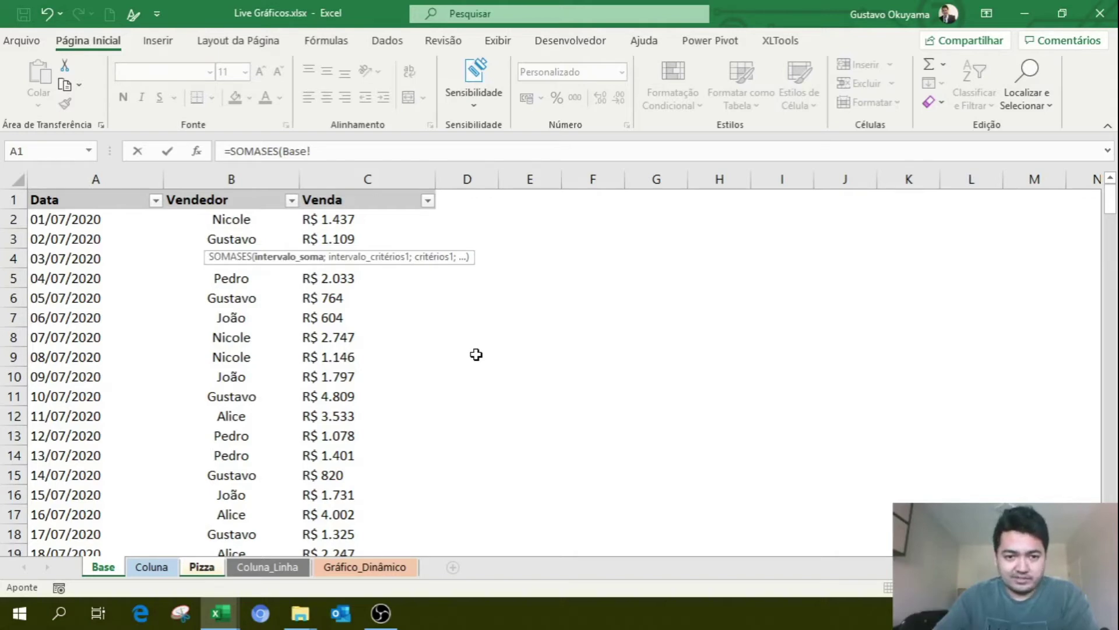
{"action": "left_click", "coordinate": [379, 178]}
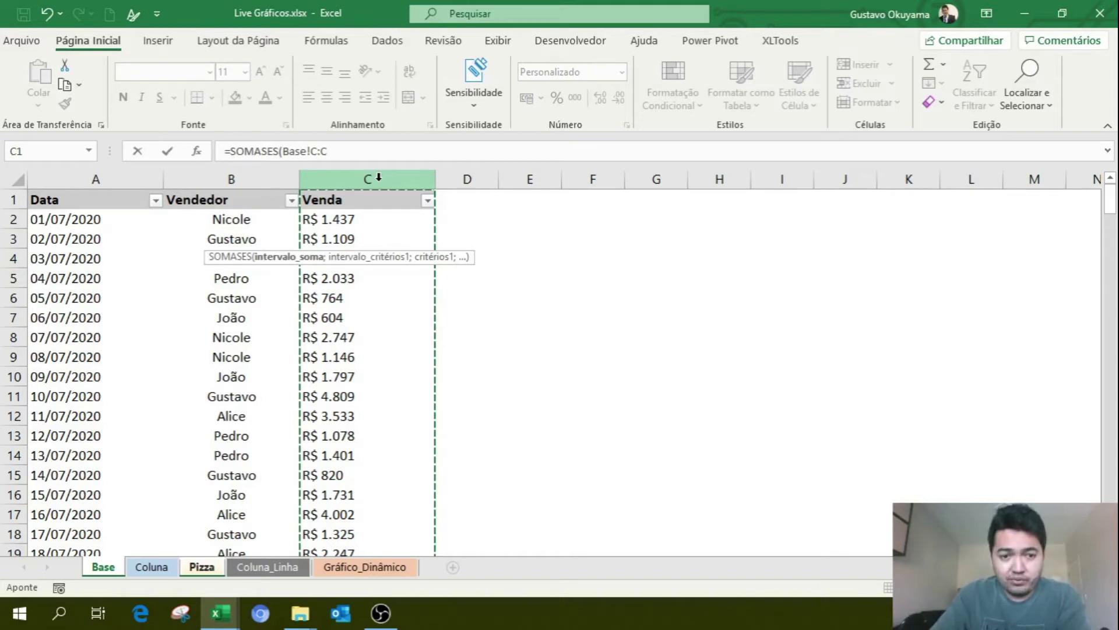
{"action": "key", "text": "F4"}
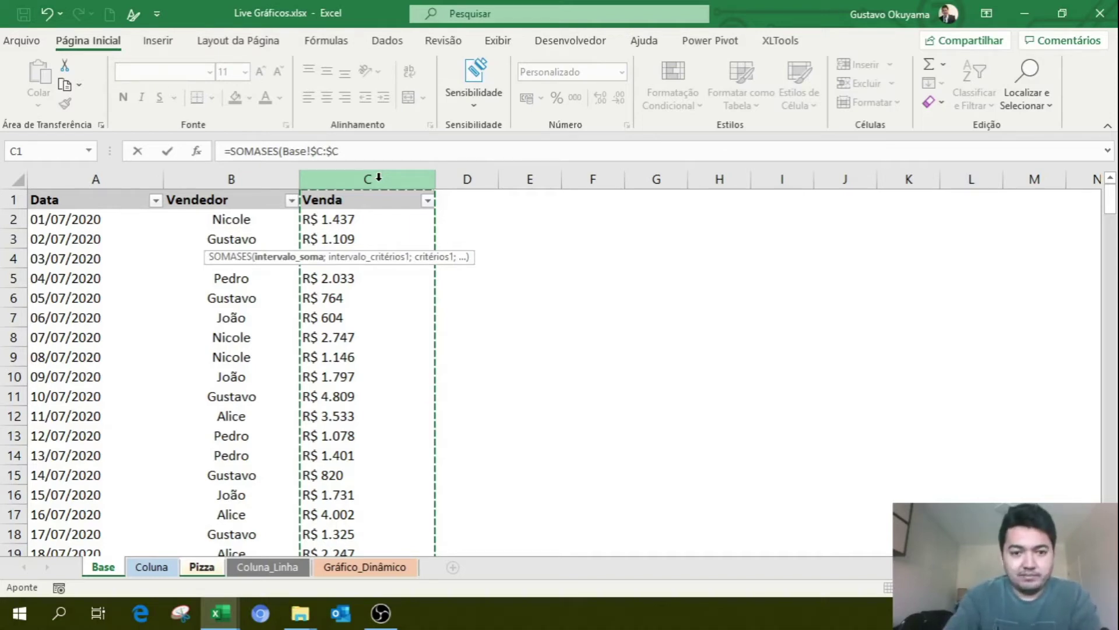
{"action": "type", "text": ";"}
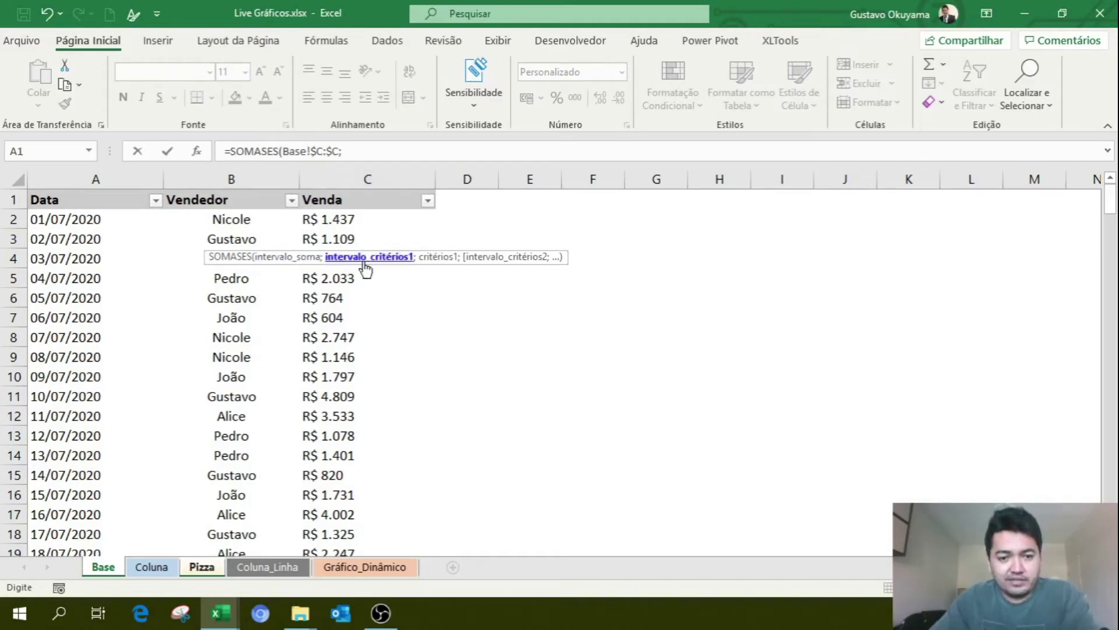
- Complete the SOMASES formula with the Base sheet's absolute Vendedor column $B:$B as criteria range and Pizza!A3 as criterion
{"action": "left_click", "coordinate": [233, 173]}
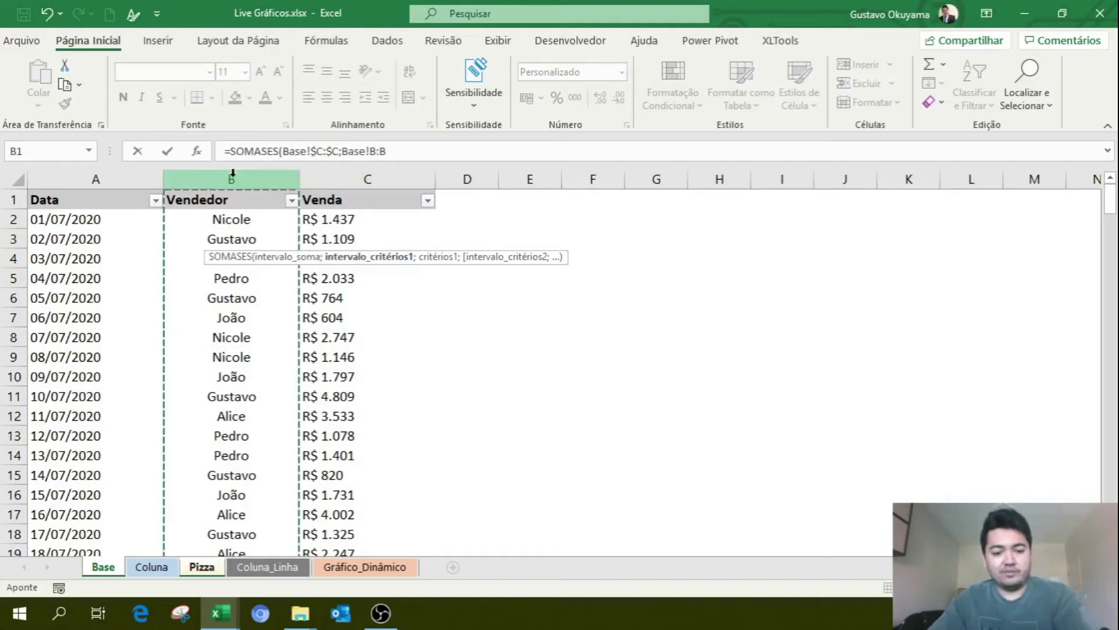
{"action": "key", "text": "F4"}
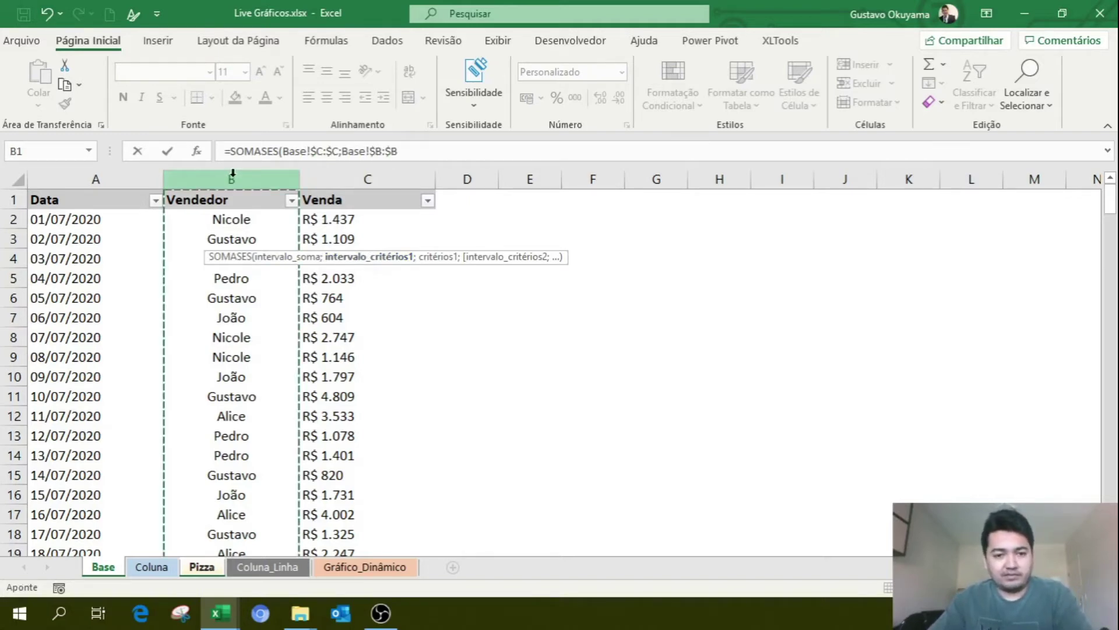
{"action": "type", "text": ";"}
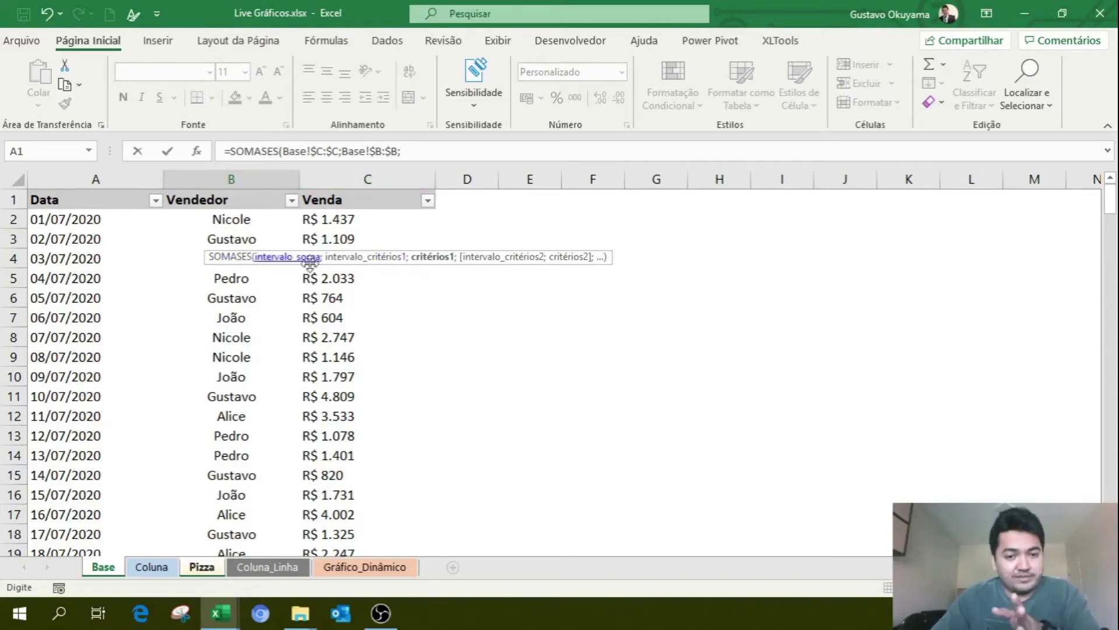
{"action": "left_click", "coordinate": [203, 567]}
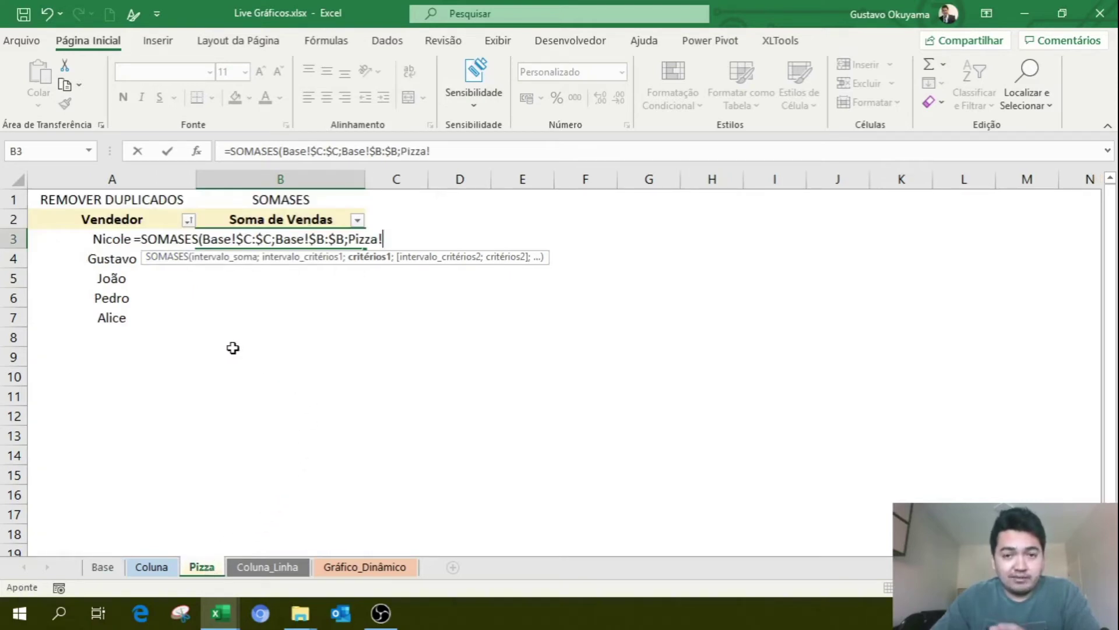
{"action": "left_click", "coordinate": [106, 237]}
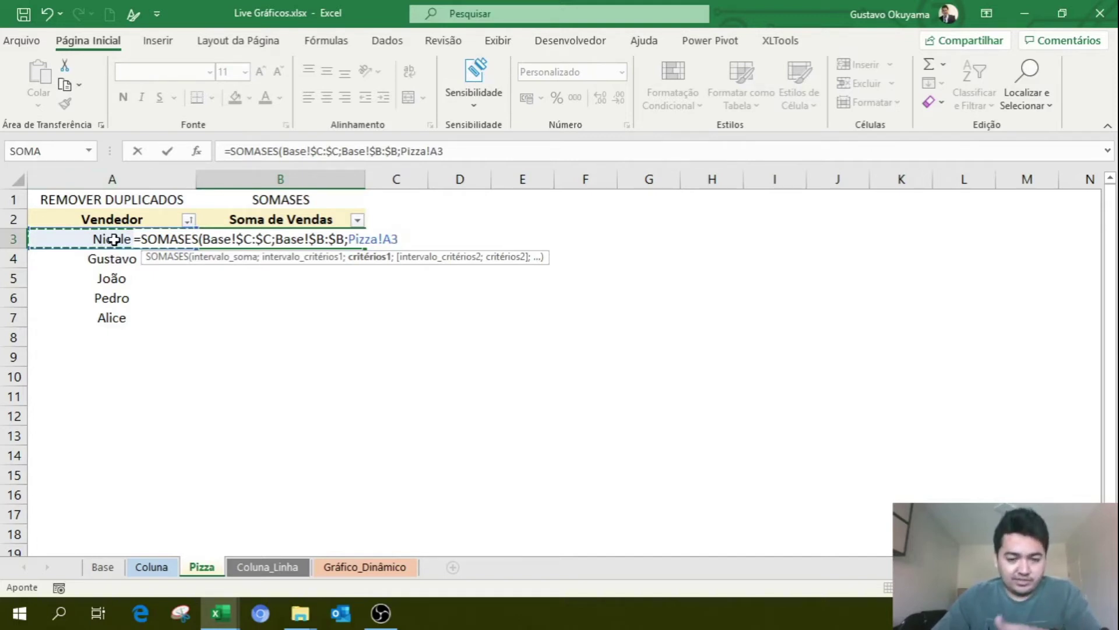
{"action": "type", "text": ")"}
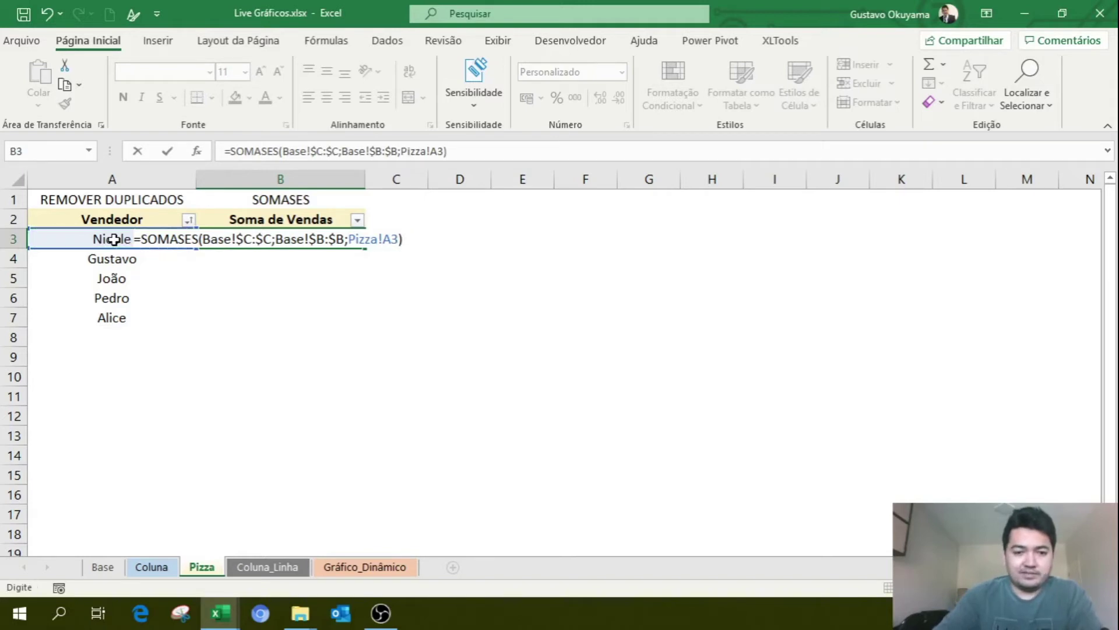
{"action": "key", "text": "Return"}
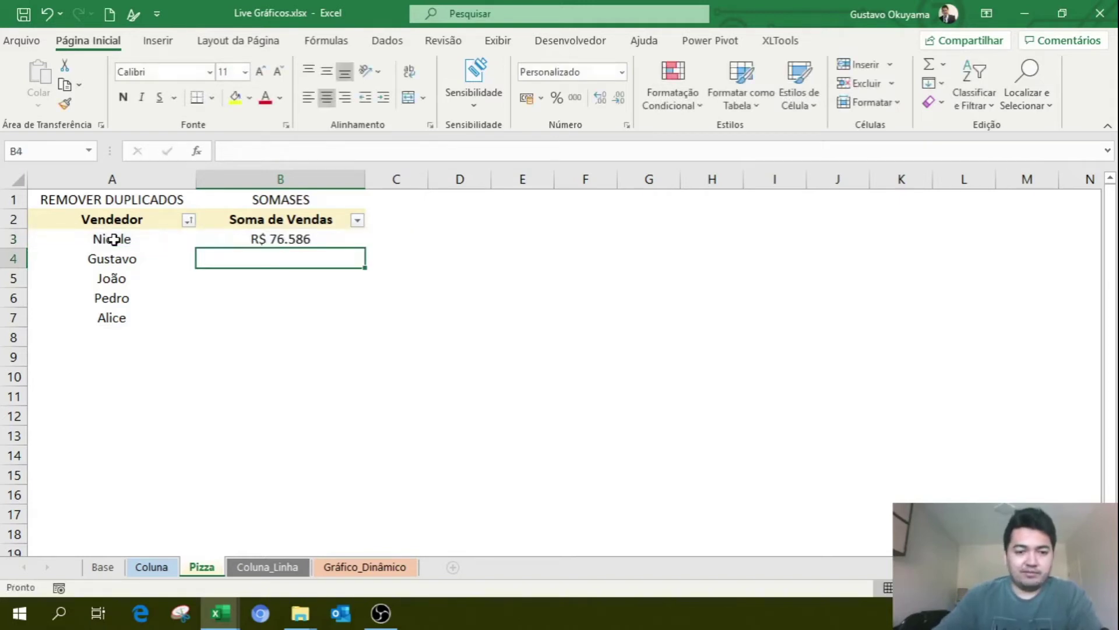
- Fill the Soma de Vendas formula from B3 down to B7 and check the copied formula in B4
{"action": "left_click", "coordinate": [325, 239]}
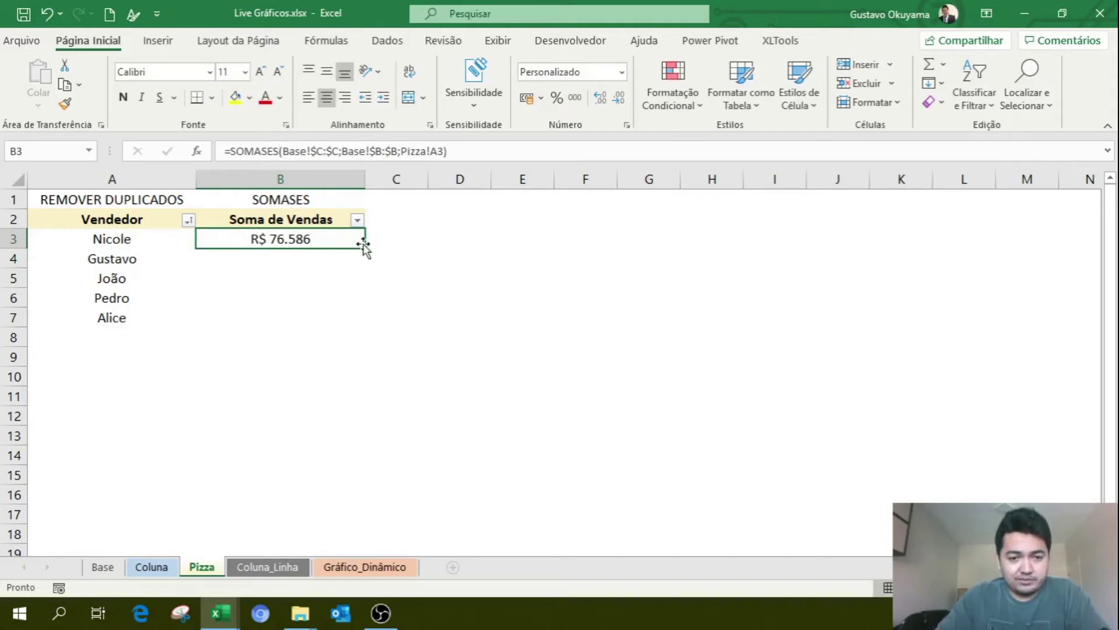
{"action": "left_click_drag", "start_coordinate": [365, 248], "coordinate": [346, 318]}
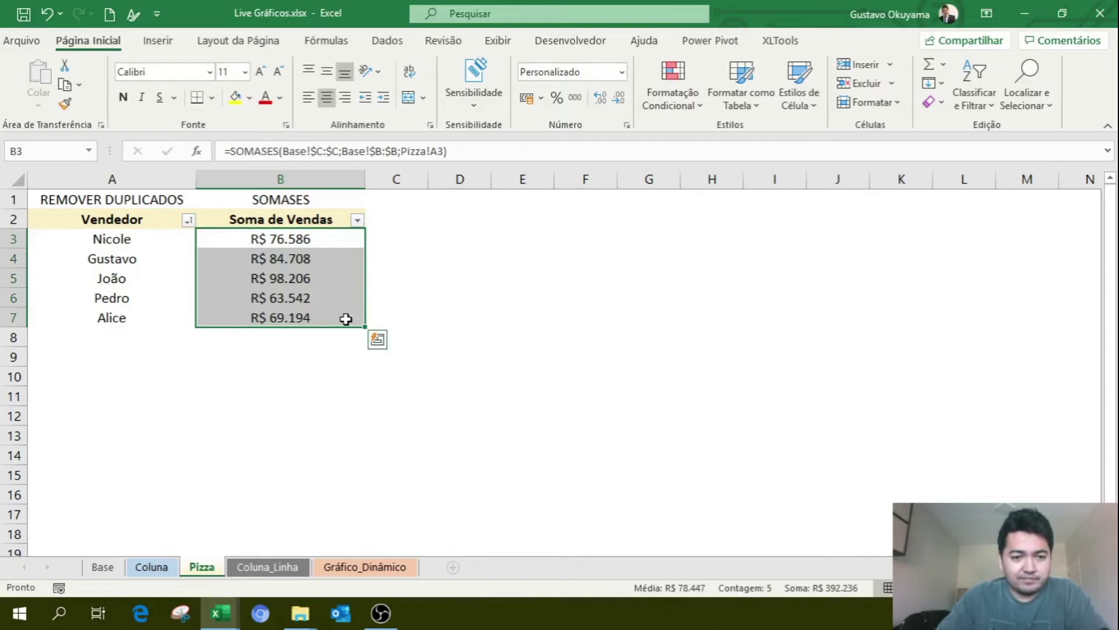
{"action": "double_click", "coordinate": [302, 257]}
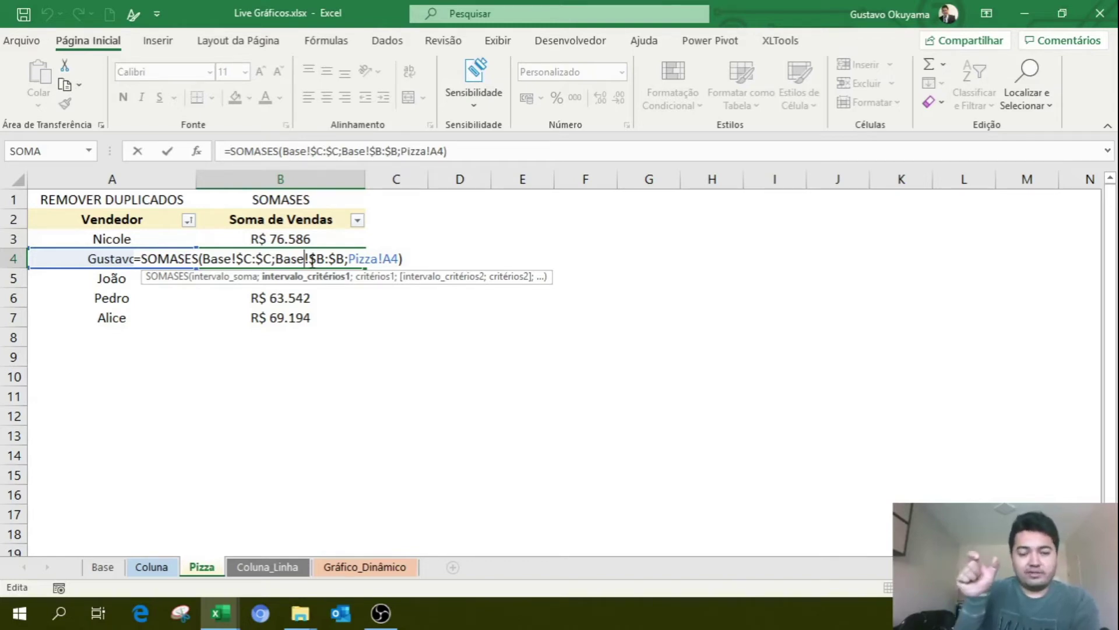
{"action": "key", "text": "Escape"}
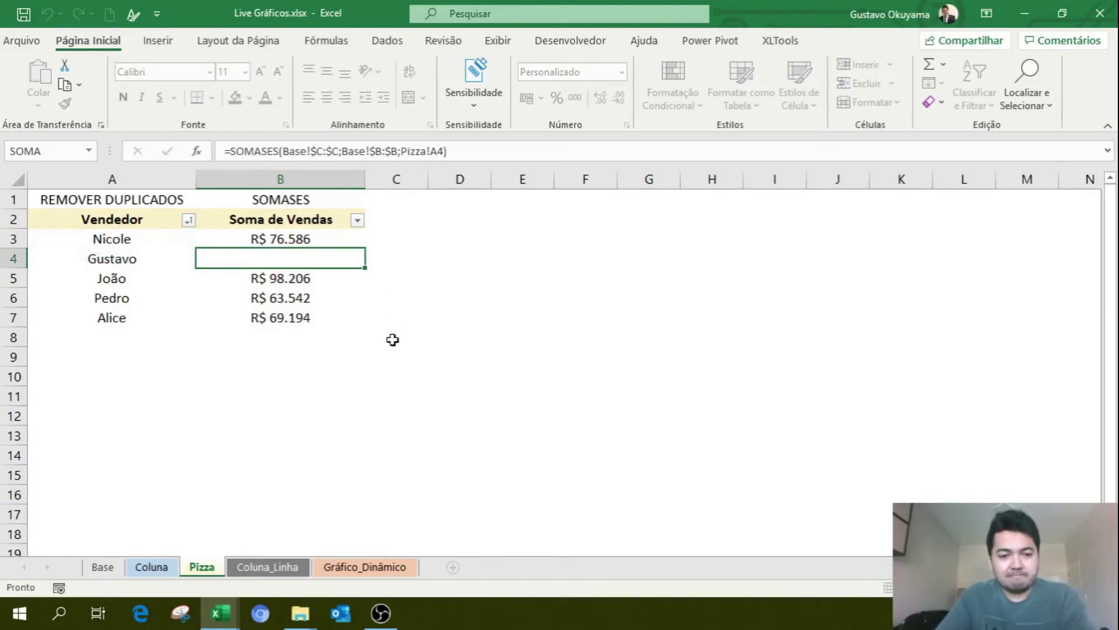
{"action": "left_click", "coordinate": [232, 373]}
- Insert a 2D pie chart from A2:B7 and move it beside the table so it no longer covers the data
{"action": "left_click_drag", "start_coordinate": [138, 218], "coordinate": [300, 317]}
{"action": "left_click", "coordinate": [158, 41]}
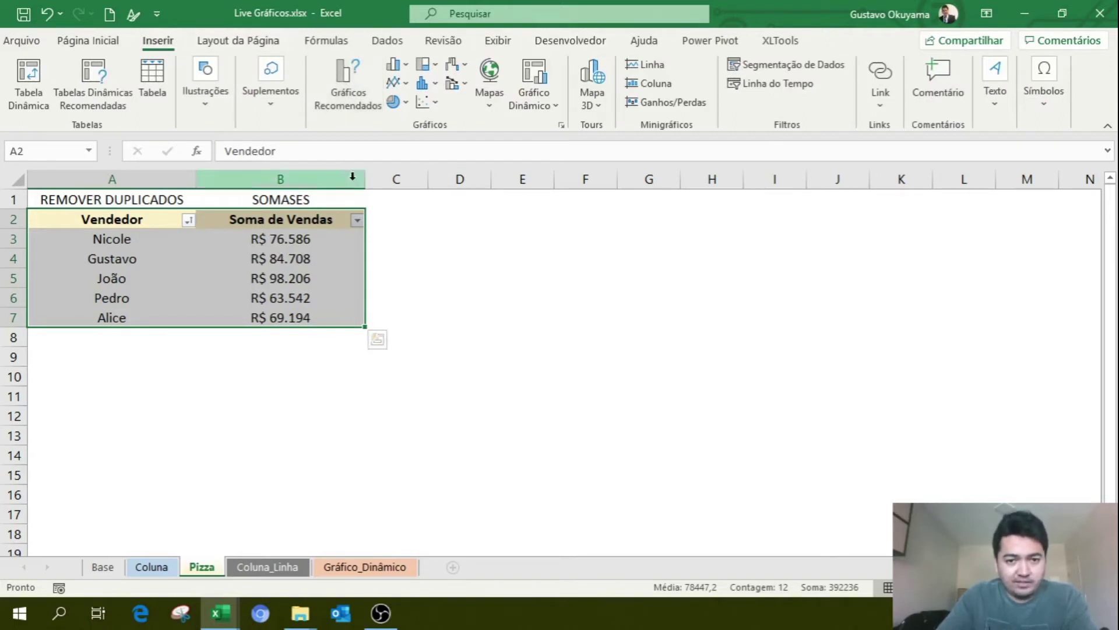
{"action": "left_click", "coordinate": [403, 105]}
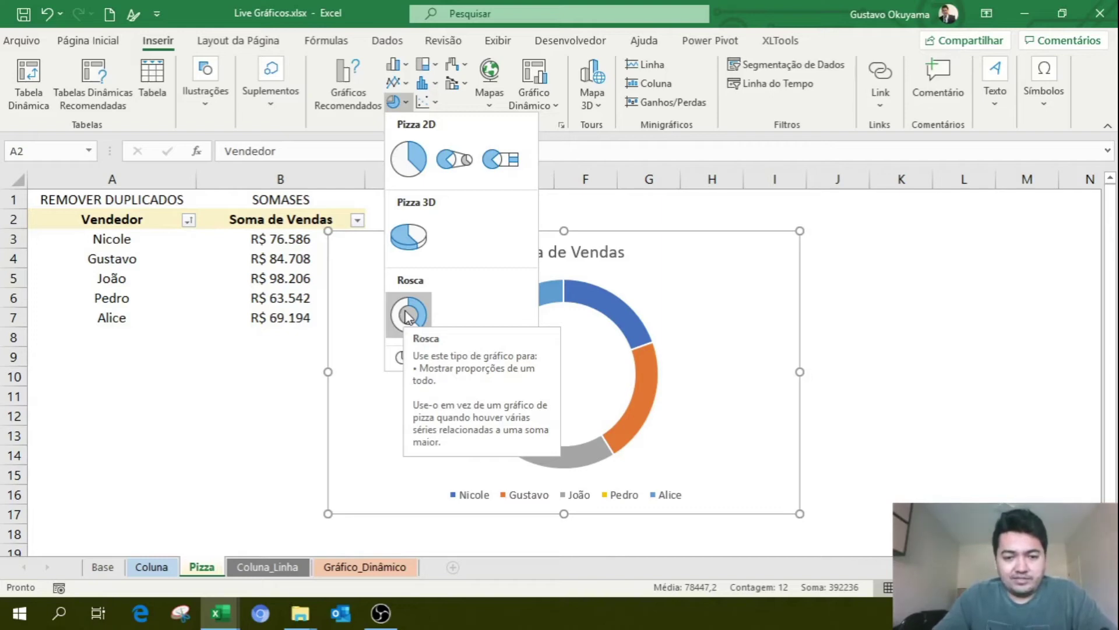
{"action": "left_click", "coordinate": [418, 153]}
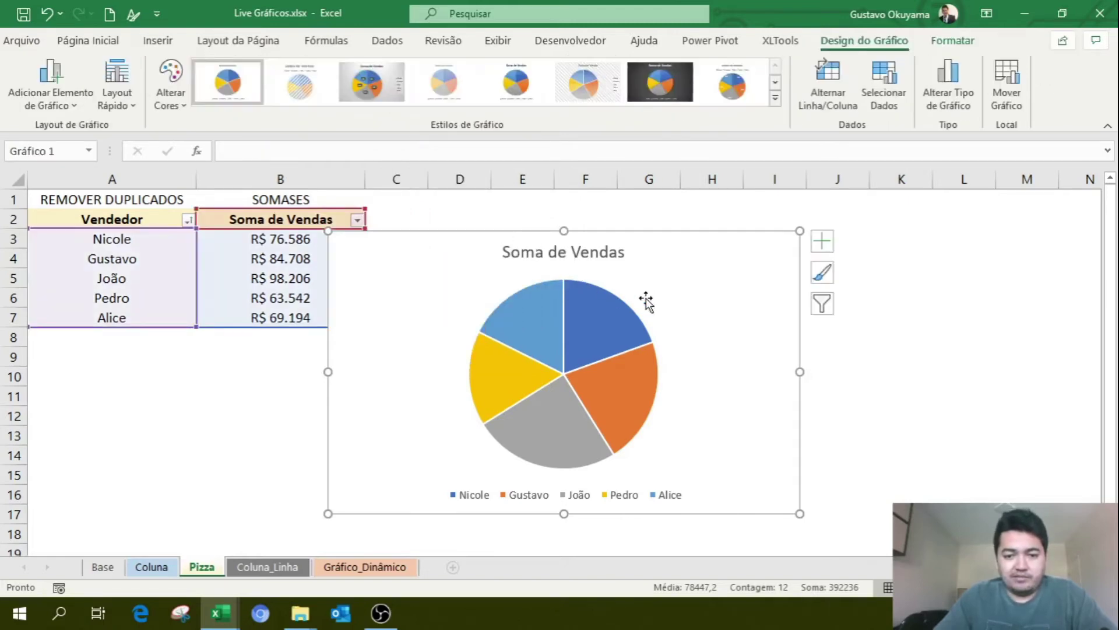
{"action": "left_click_drag", "start_coordinate": [644, 299], "coordinate": [756, 279]}
{"action": "left_click", "coordinate": [355, 450]}
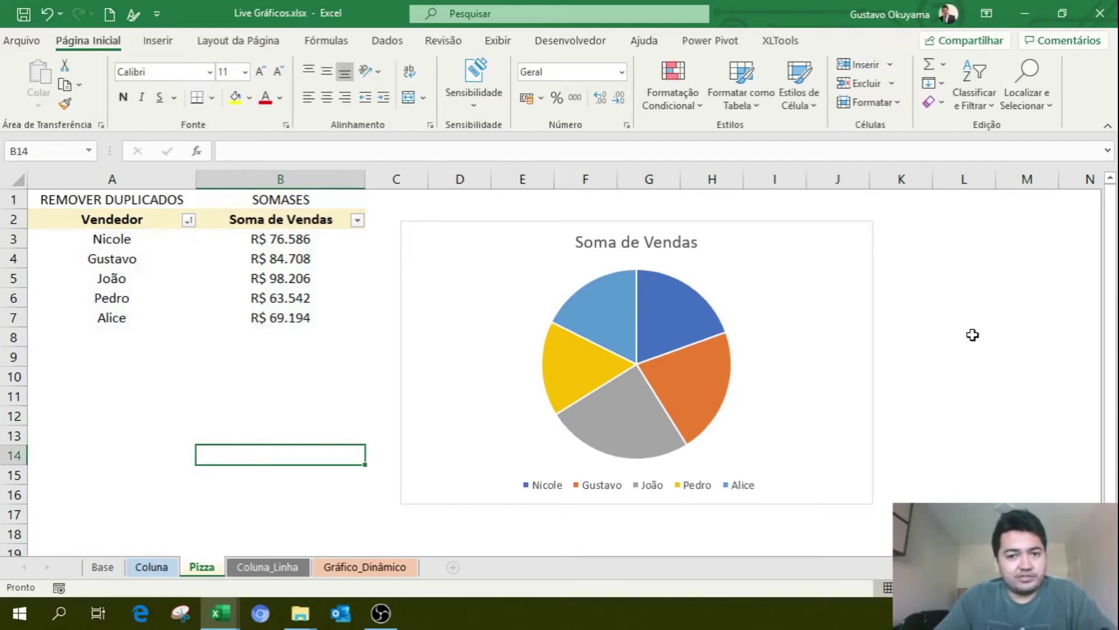
- Remove the outline around the Soma de Vendas pie chart's area
{"action": "left_click", "coordinate": [836, 228]}
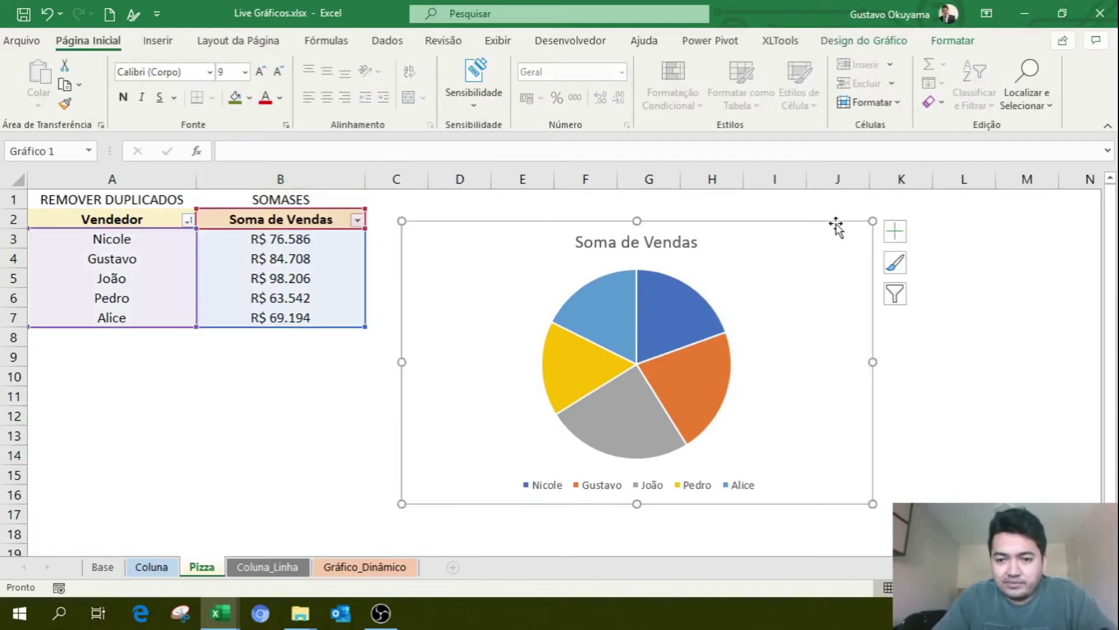
{"action": "left_click", "coordinate": [954, 40]}
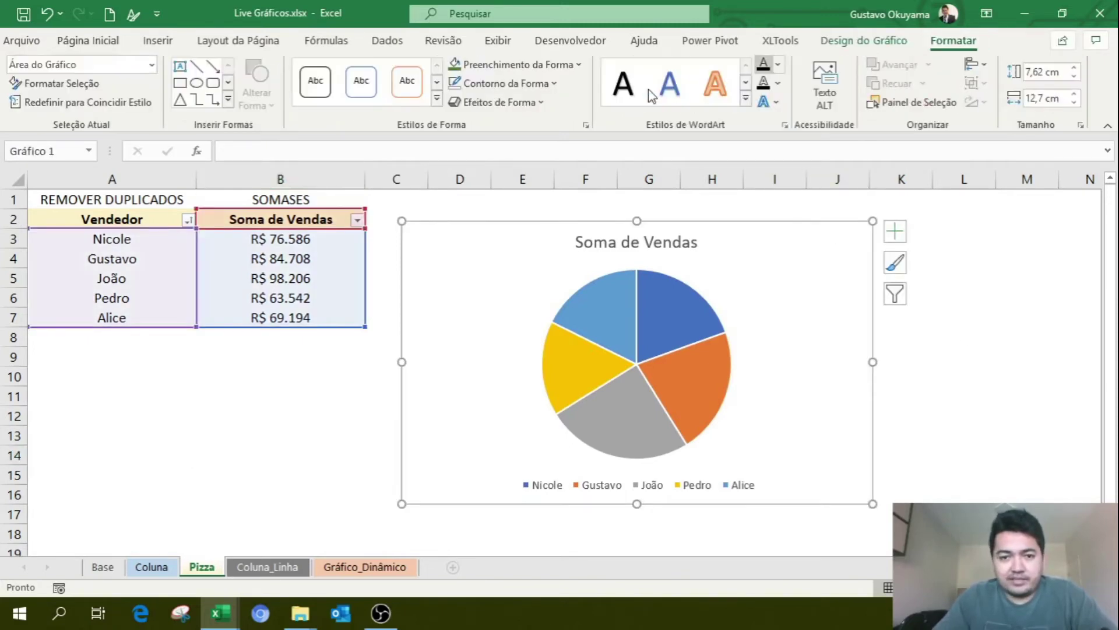
{"action": "left_click", "coordinate": [512, 83]}
{"action": "left_click", "coordinate": [515, 337]}
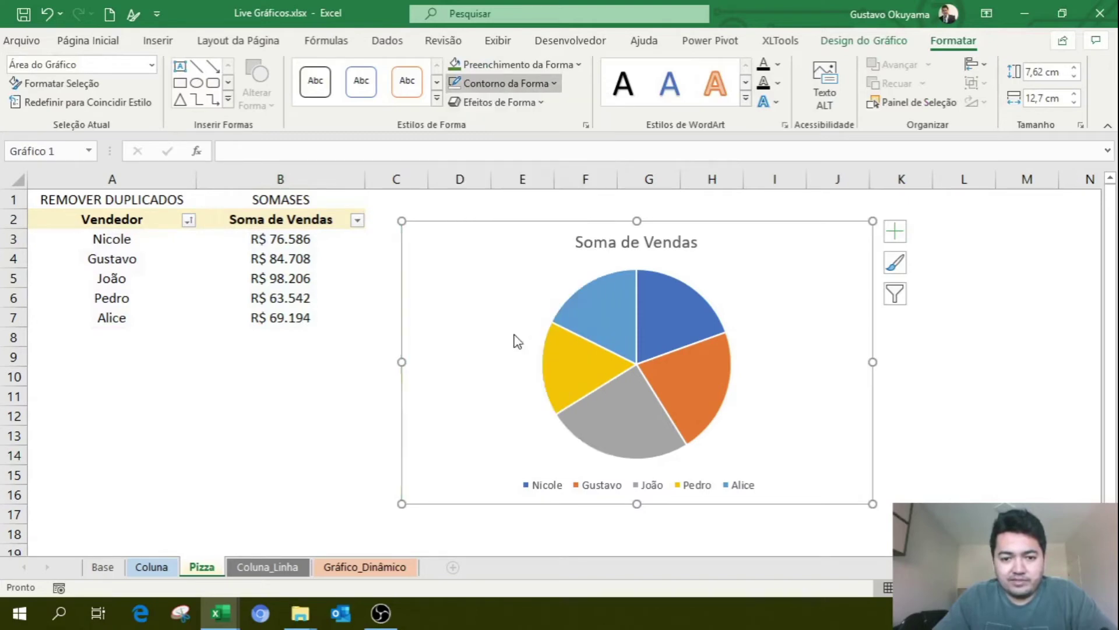
{"action": "left_click", "coordinate": [363, 394]}
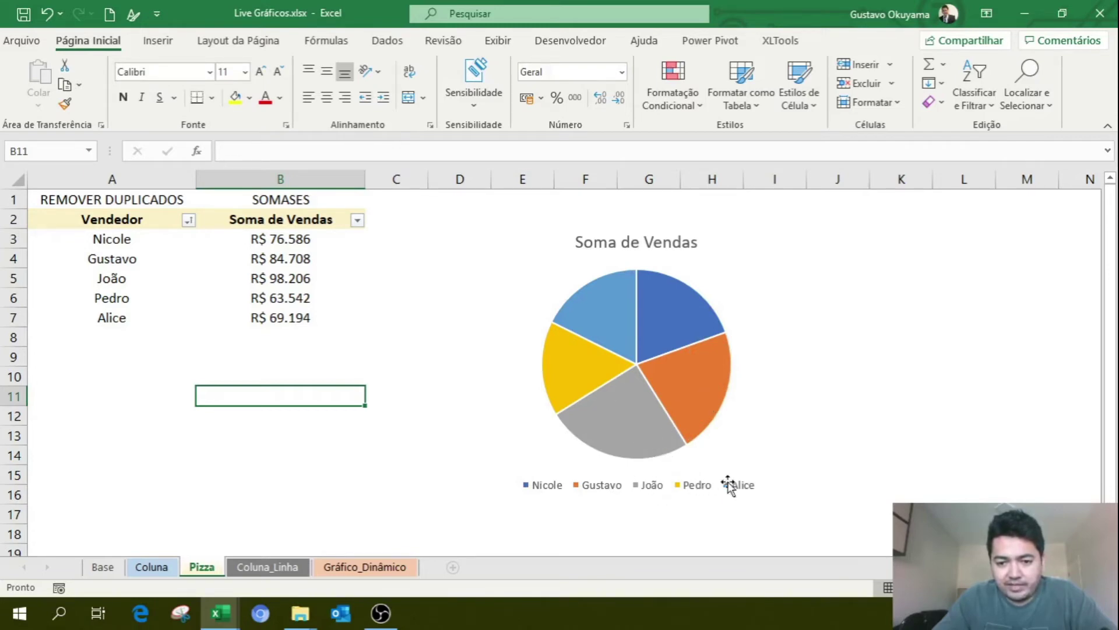
- Add data labels with the sales values to the Soma de Vendas pie chart and toggle them off and on again
{"action": "mouse_move", "coordinate": [636, 343]}
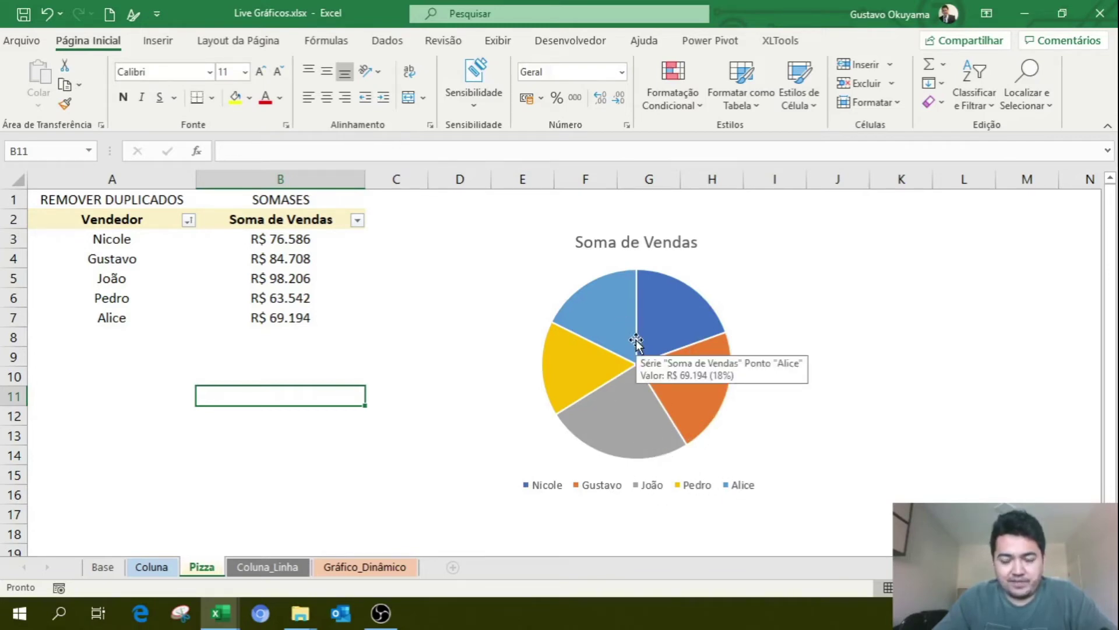
{"action": "right_click", "coordinate": [606, 302]}
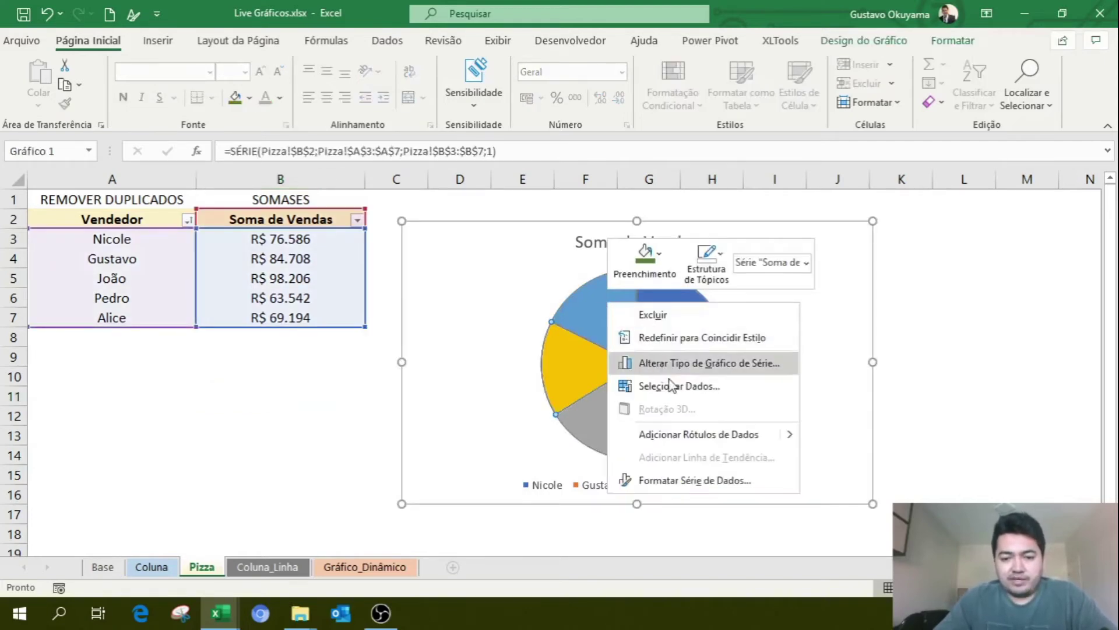
{"action": "left_click", "coordinate": [692, 435]}
{"action": "left_click", "coordinate": [894, 239]}
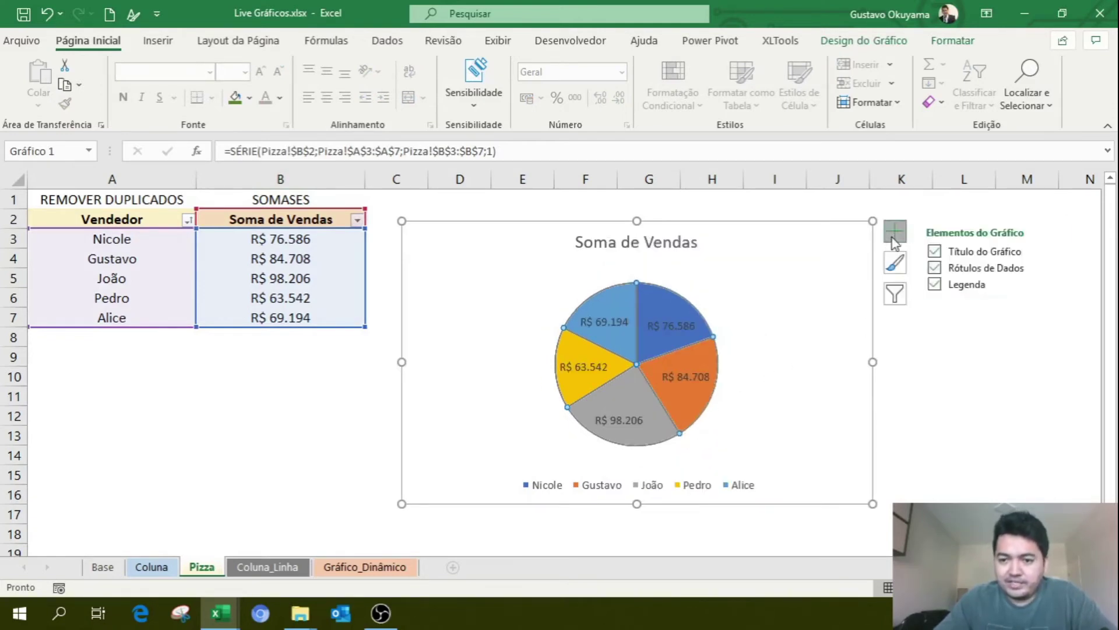
{"action": "left_click", "coordinate": [934, 268]}
{"action": "left_click", "coordinate": [935, 269]}
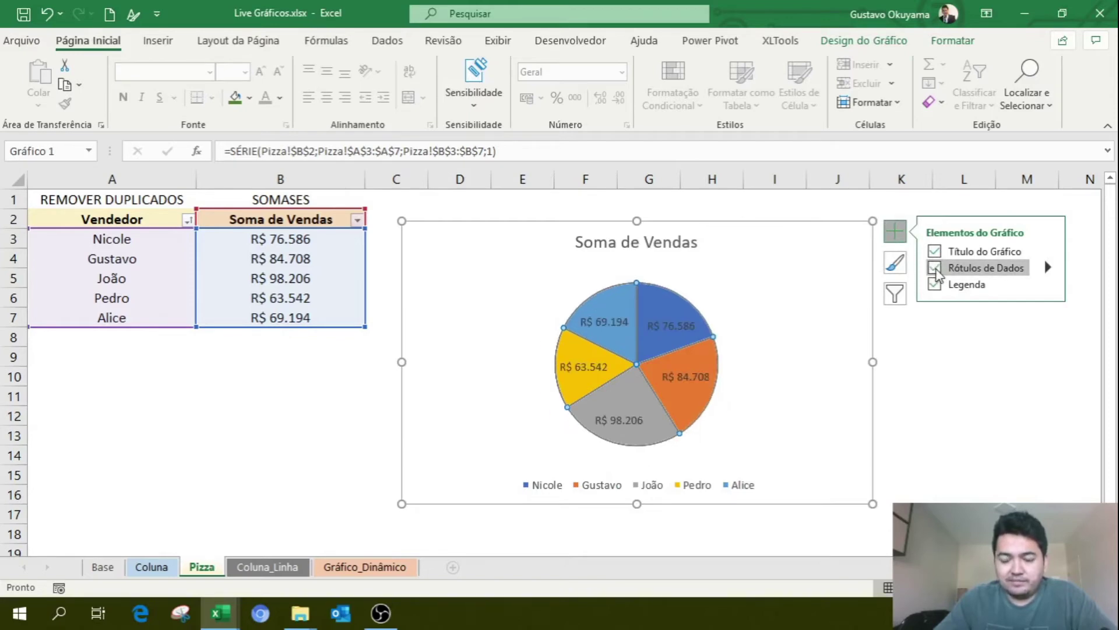
{"action": "left_click", "coordinate": [936, 372]}
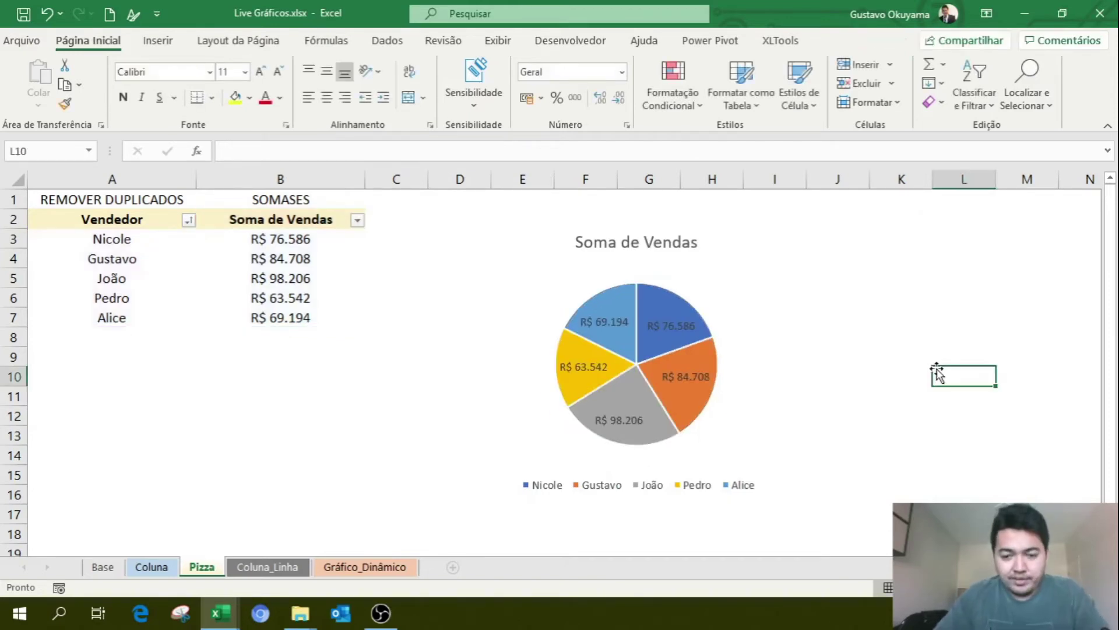
- Try a much smaller size for the pie chart and settle on one slightly smaller than the original
{"action": "left_click", "coordinate": [639, 425]}
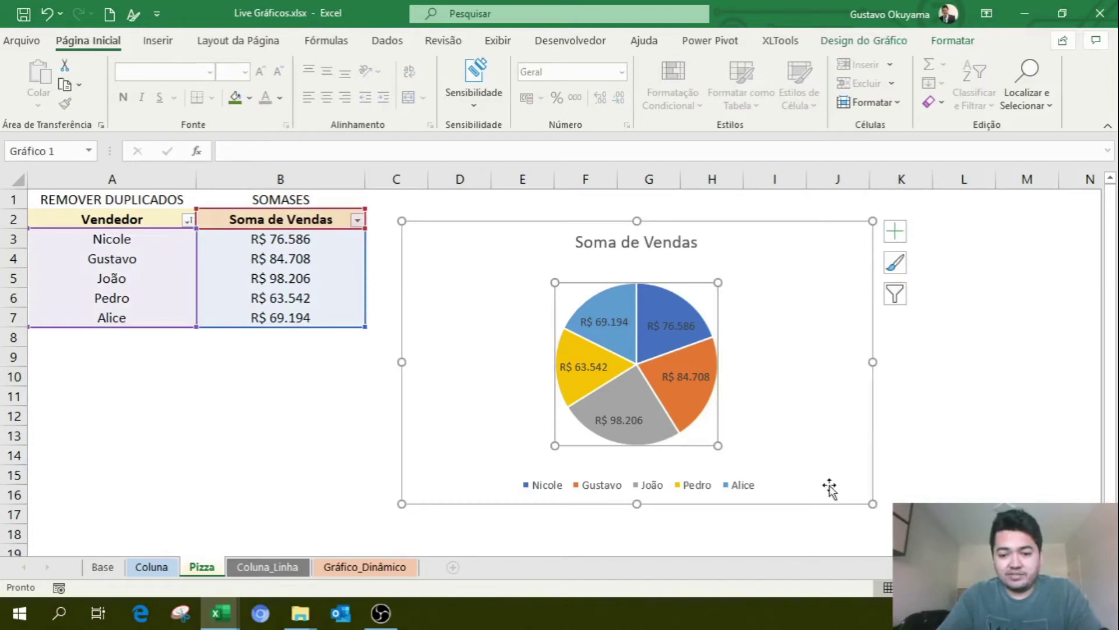
{"action": "left_click_drag", "start_coordinate": [873, 503], "coordinate": [766, 447]}
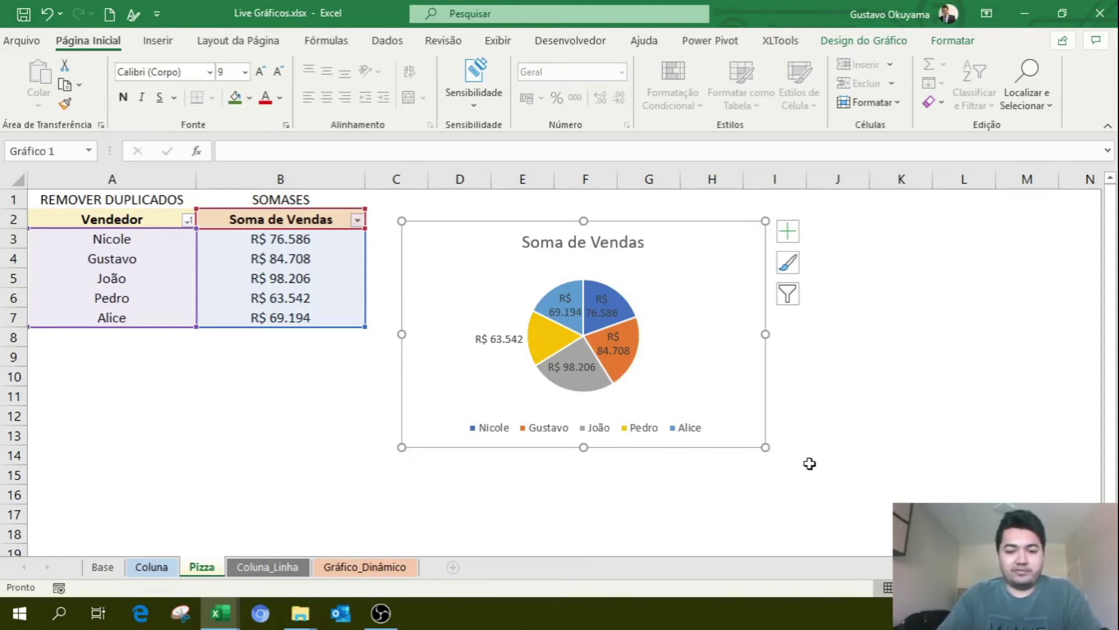
{"action": "left_click_drag", "start_coordinate": [764, 446], "coordinate": [832, 498]}
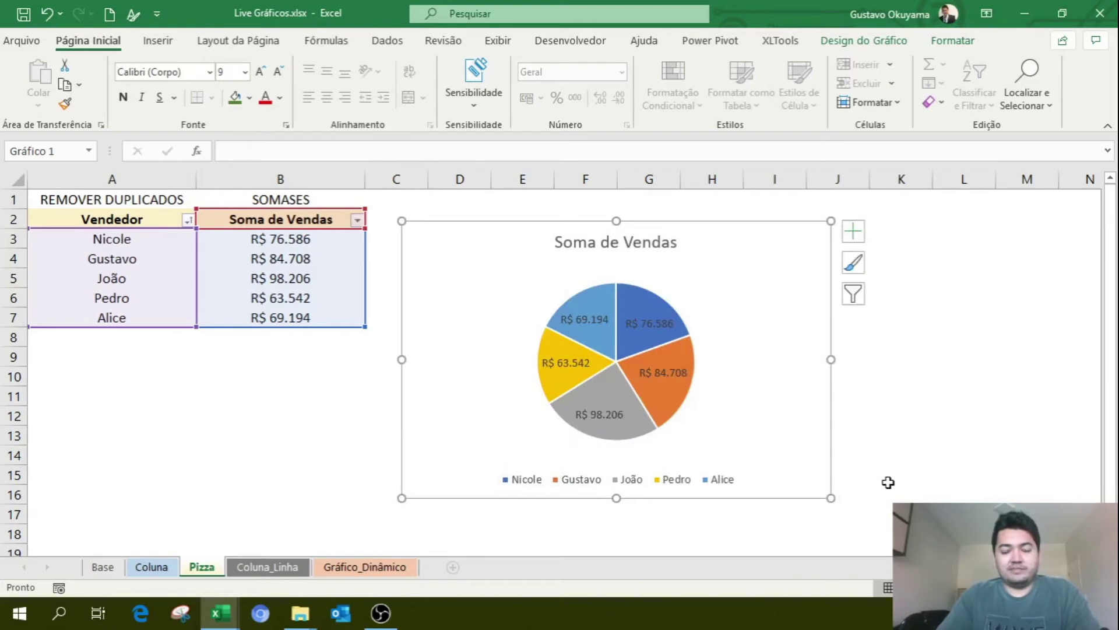
{"action": "left_click", "coordinate": [916, 453]}
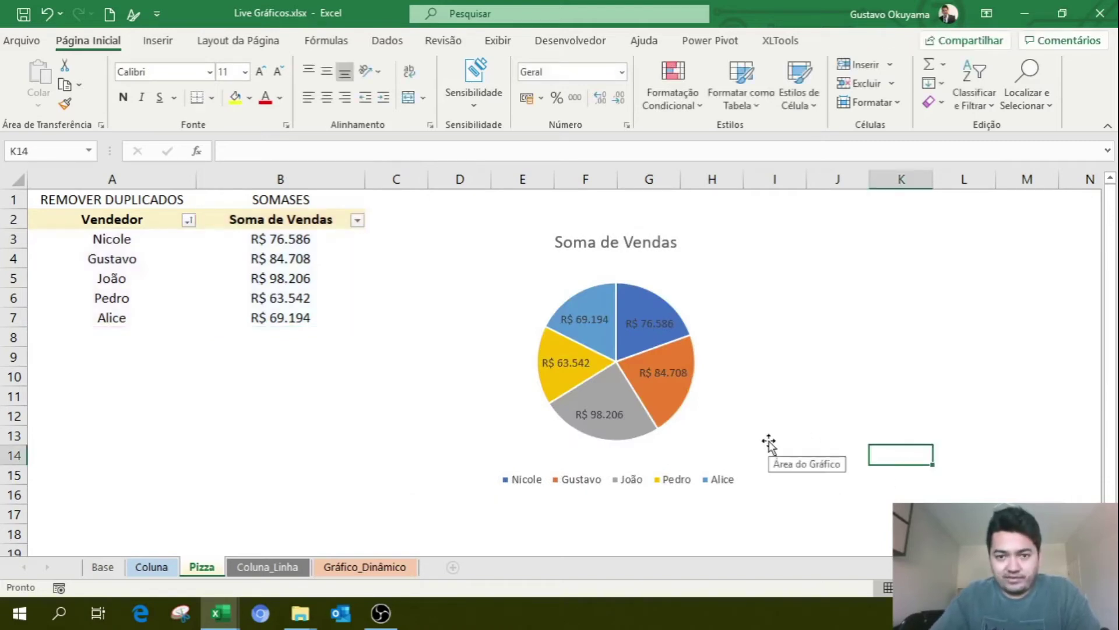
- Place the pie chart's data labels outside the ends of the slices and close the label formatting options
{"action": "left_click", "coordinate": [674, 370]}
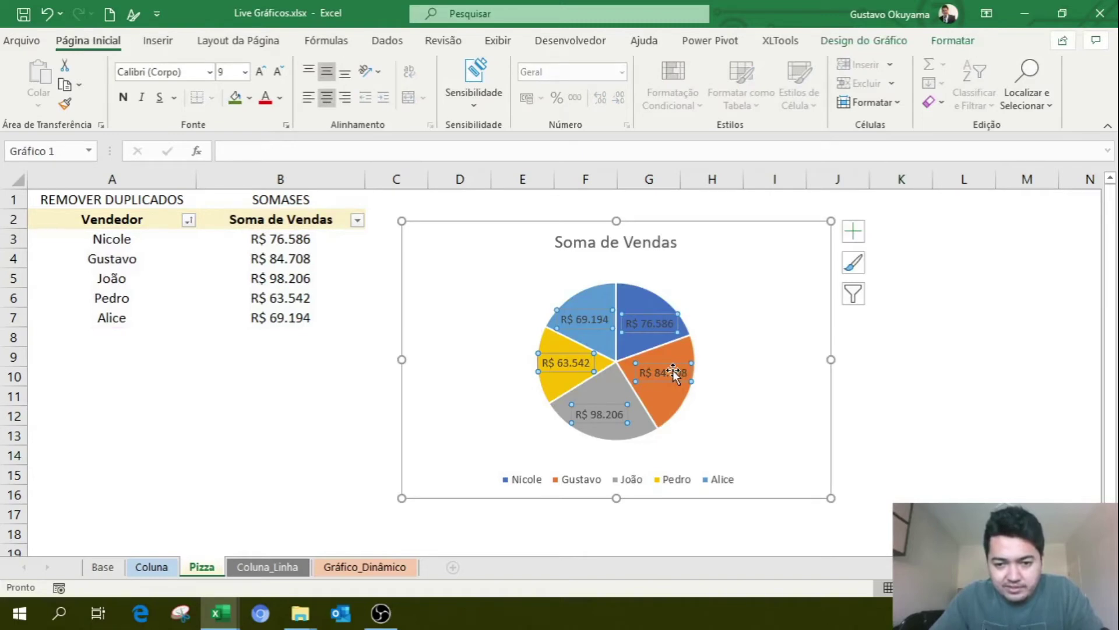
{"action": "right_click", "coordinate": [673, 372]}
{"action": "left_click", "coordinate": [761, 576]}
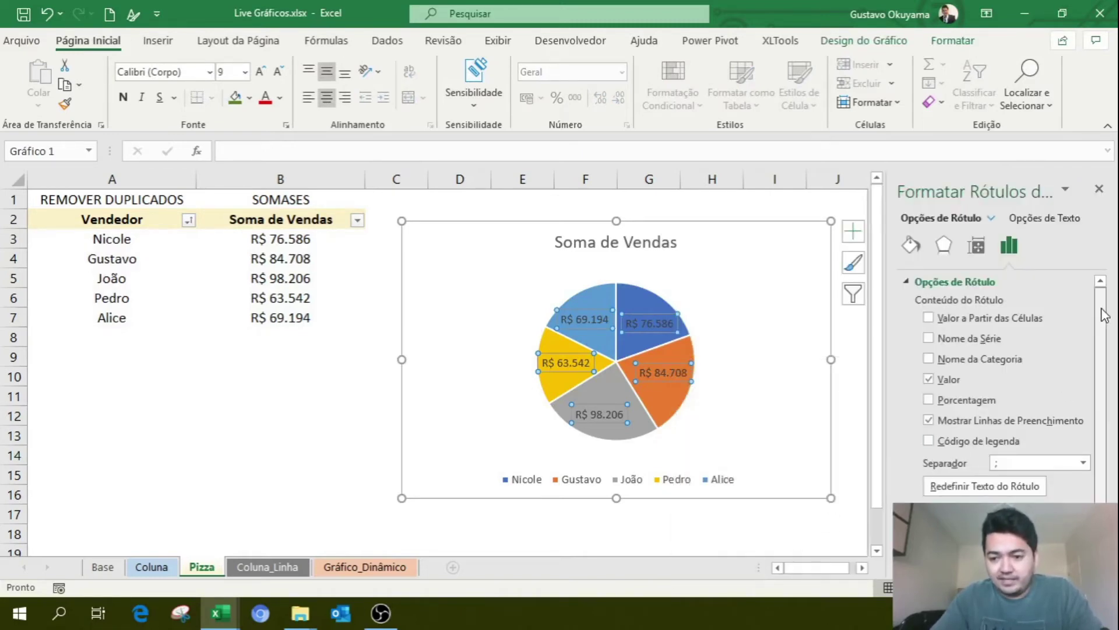
{"action": "scroll", "coordinate": [1088, 361], "scroll_direction": "down", "scroll_amount": 2}
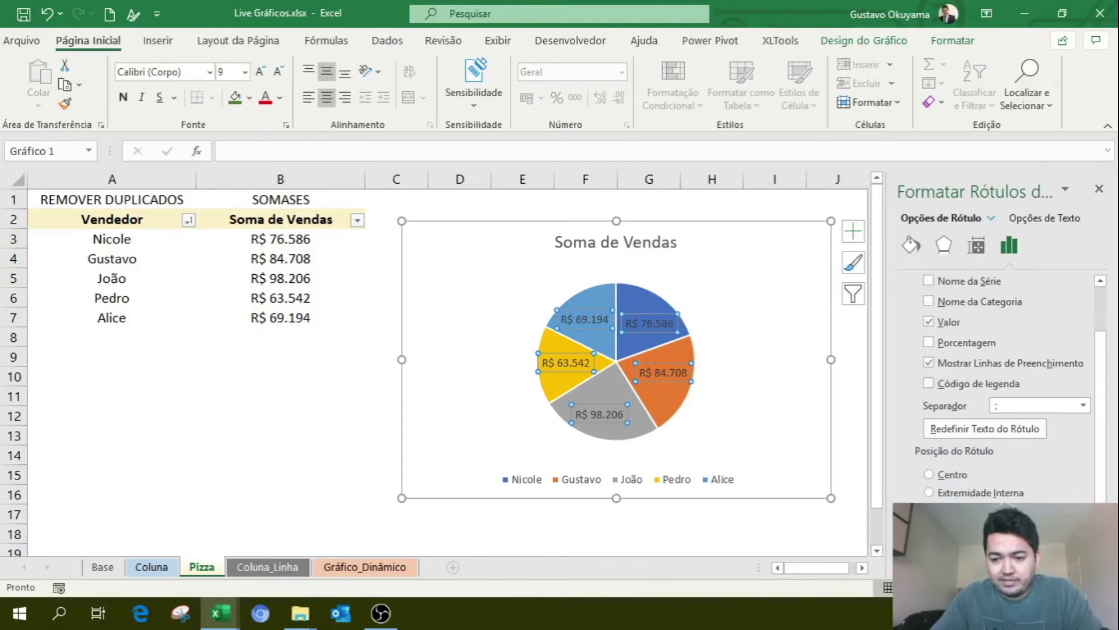
{"action": "left_click", "coordinate": [929, 511]}
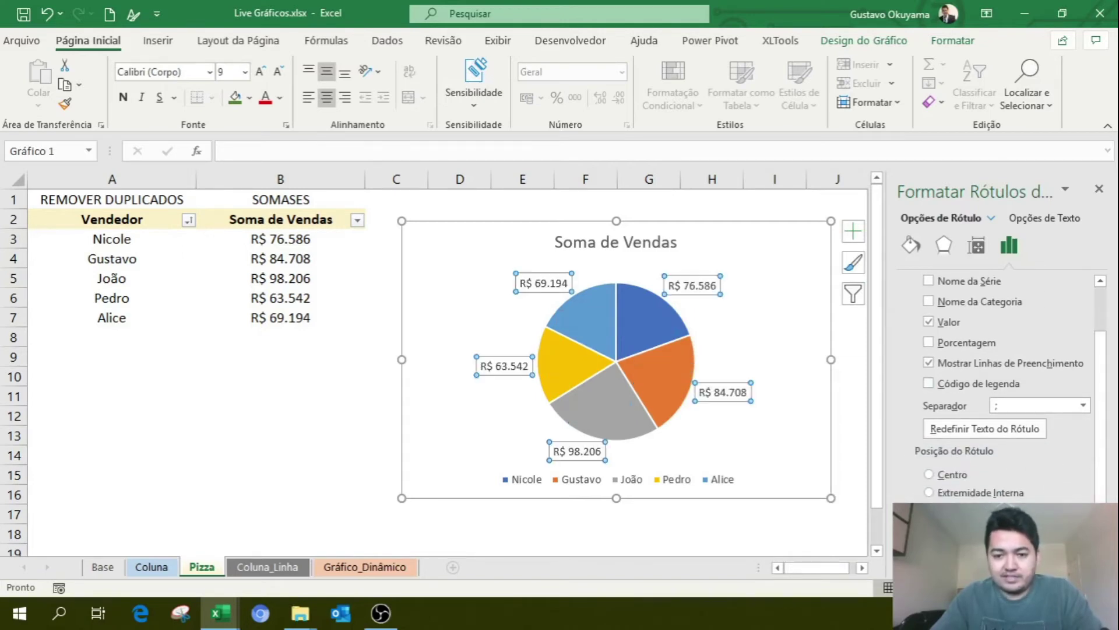
{"action": "left_click", "coordinate": [1101, 185]}
{"action": "left_click", "coordinate": [1026, 298]}
{"action": "left_click", "coordinate": [832, 475]}
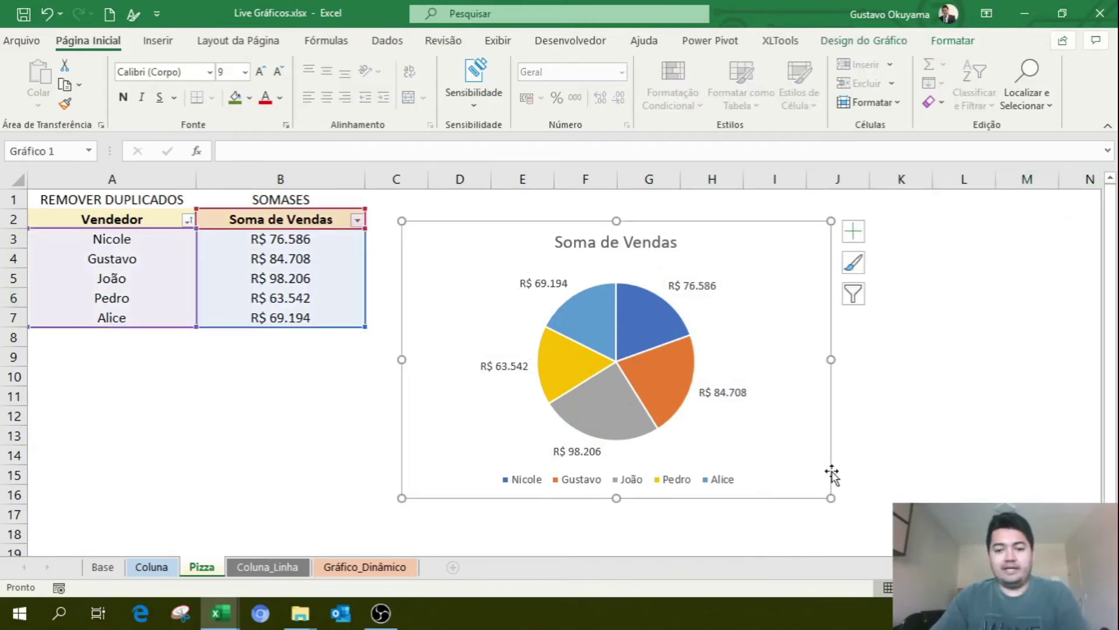
- Widen the pie chart slightly and move it a little farther from the table
{"action": "mouse_move", "coordinate": [832, 498]}
{"action": "left_mouse_down"}
{"action": "mouse_move", "coordinate": [742, 420]}
{"action": "mouse_move", "coordinate": [849, 501]}
{"action": "left_mouse_up"}
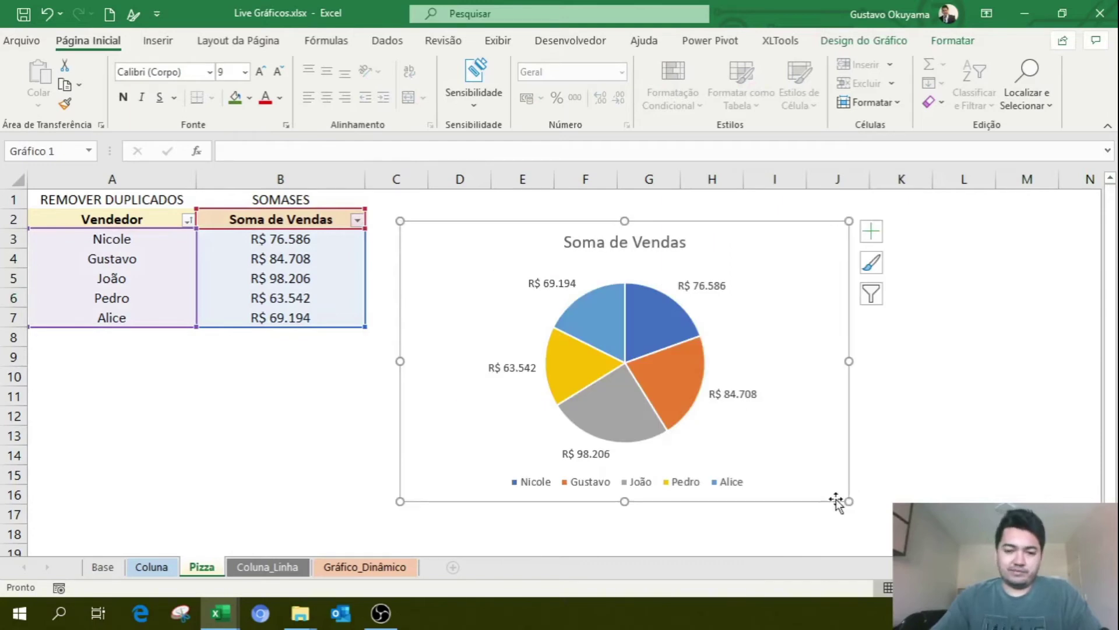
{"action": "left_click", "coordinate": [989, 418]}
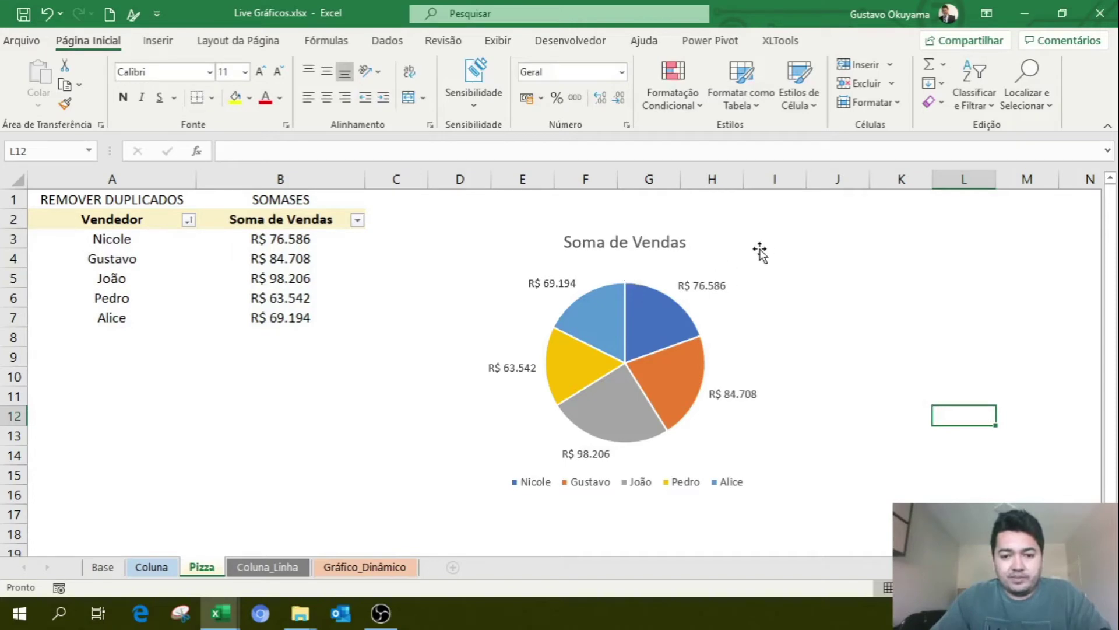
{"action": "left_click_drag", "start_coordinate": [764, 245], "coordinate": [796, 247]}
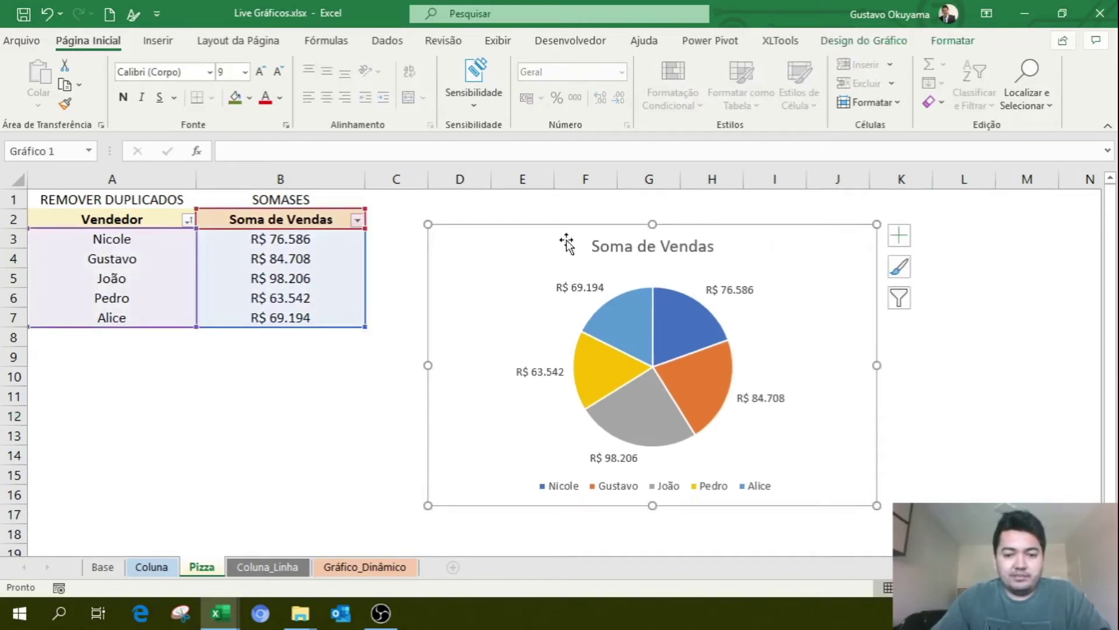
{"action": "left_click", "coordinate": [964, 459]}
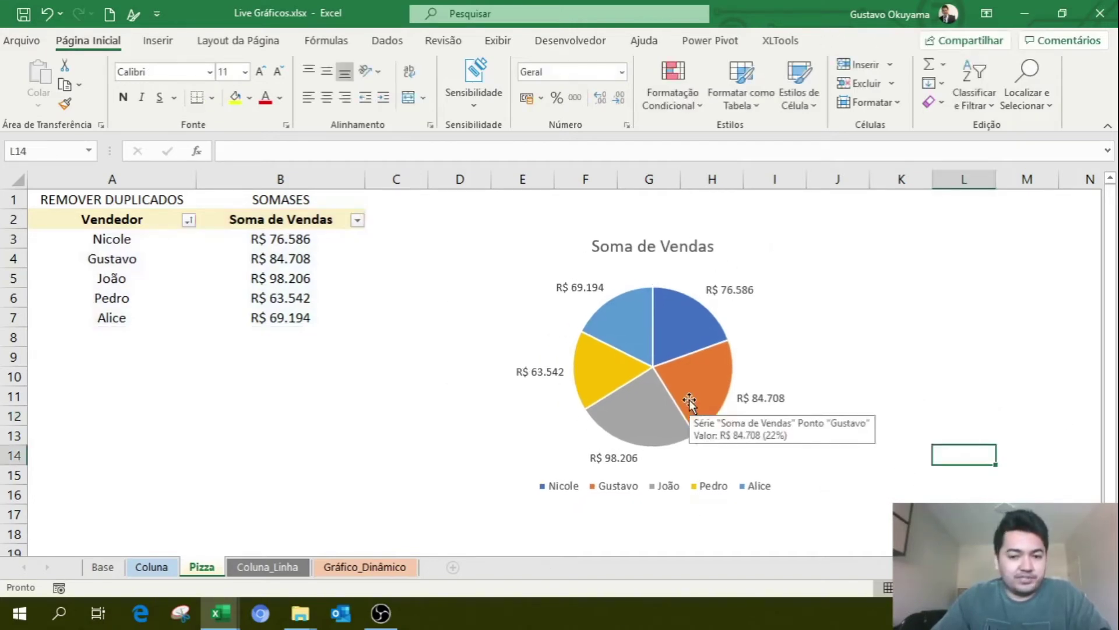
- Fill only the yellow slice of the pie chart with standard red
{"action": "left_click", "coordinate": [611, 369]}
{"action": "left_click", "coordinate": [610, 369]}
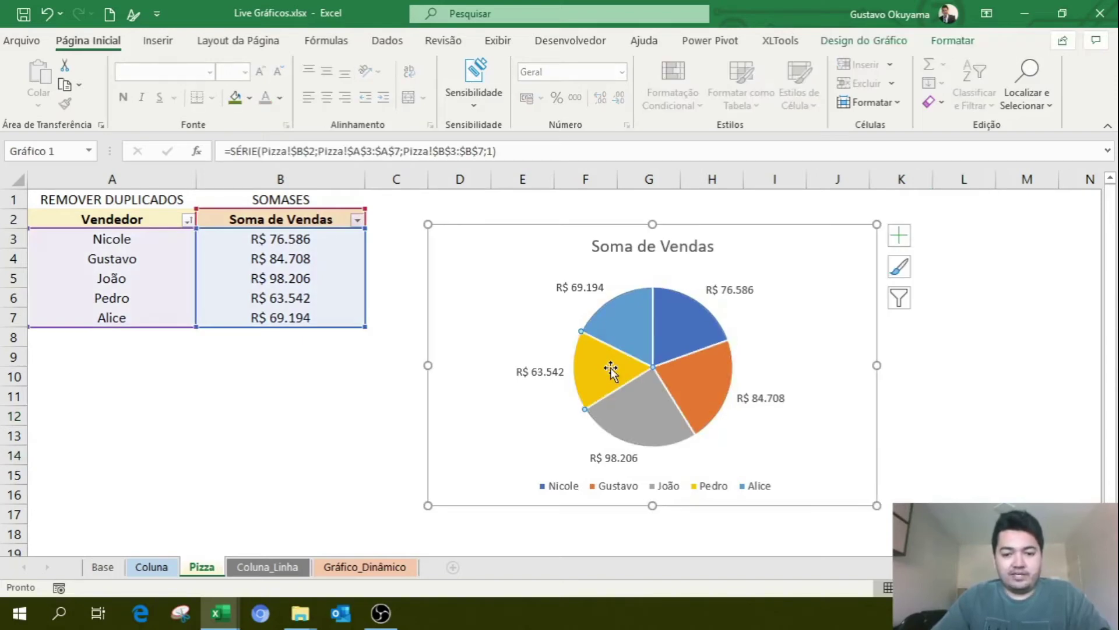
{"action": "left_click", "coordinate": [952, 40]}
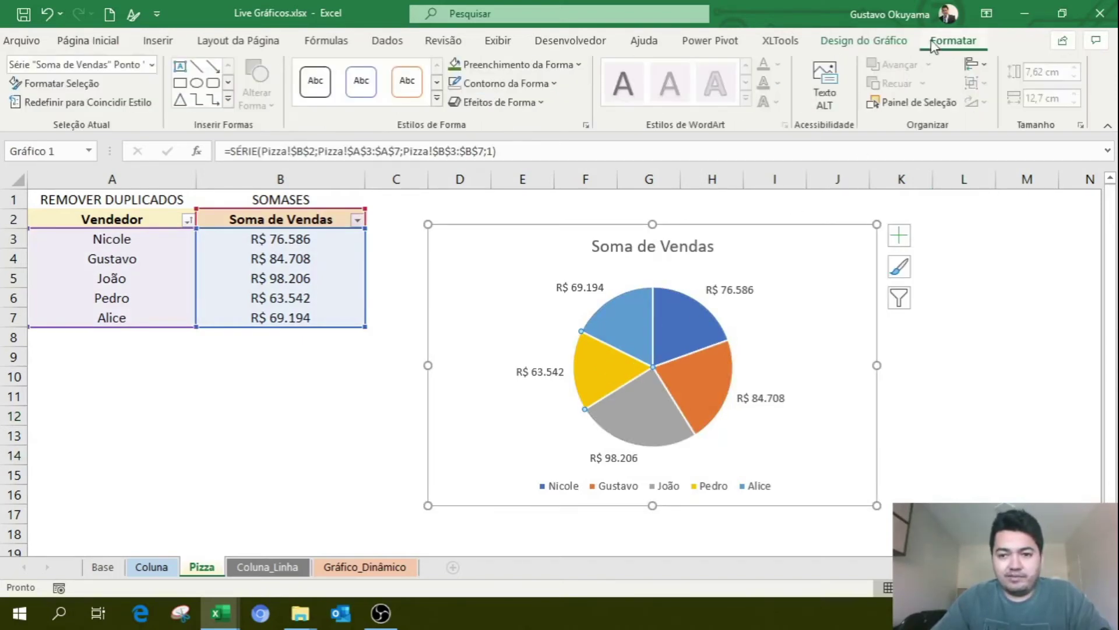
{"action": "left_click", "coordinate": [537, 69]}
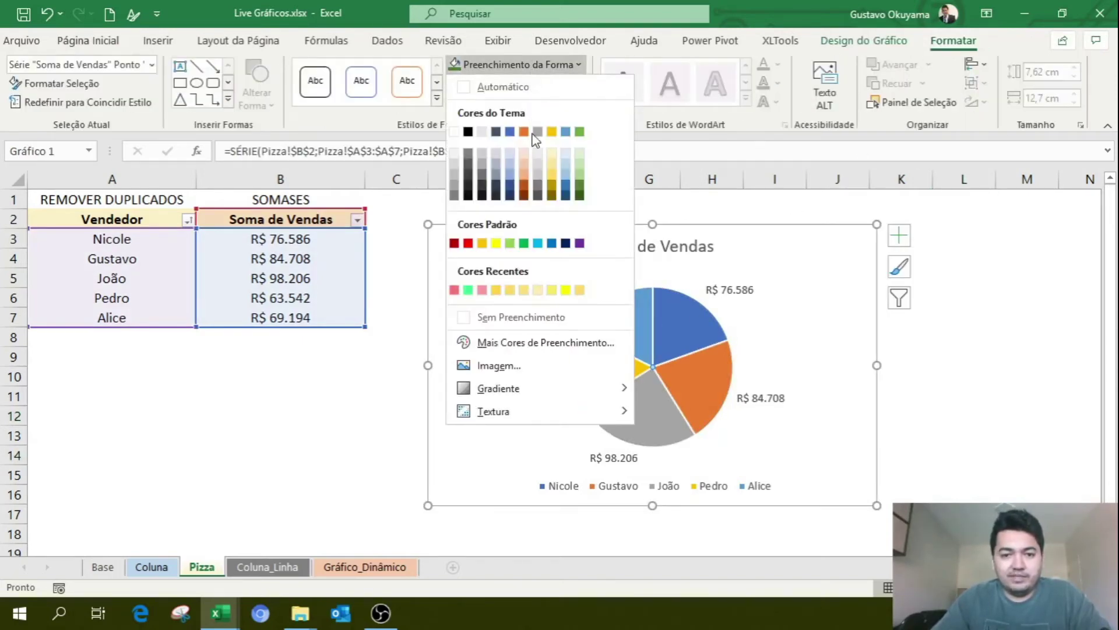
{"action": "left_click", "coordinate": [470, 244]}
{"action": "left_click", "coordinate": [1021, 392]}
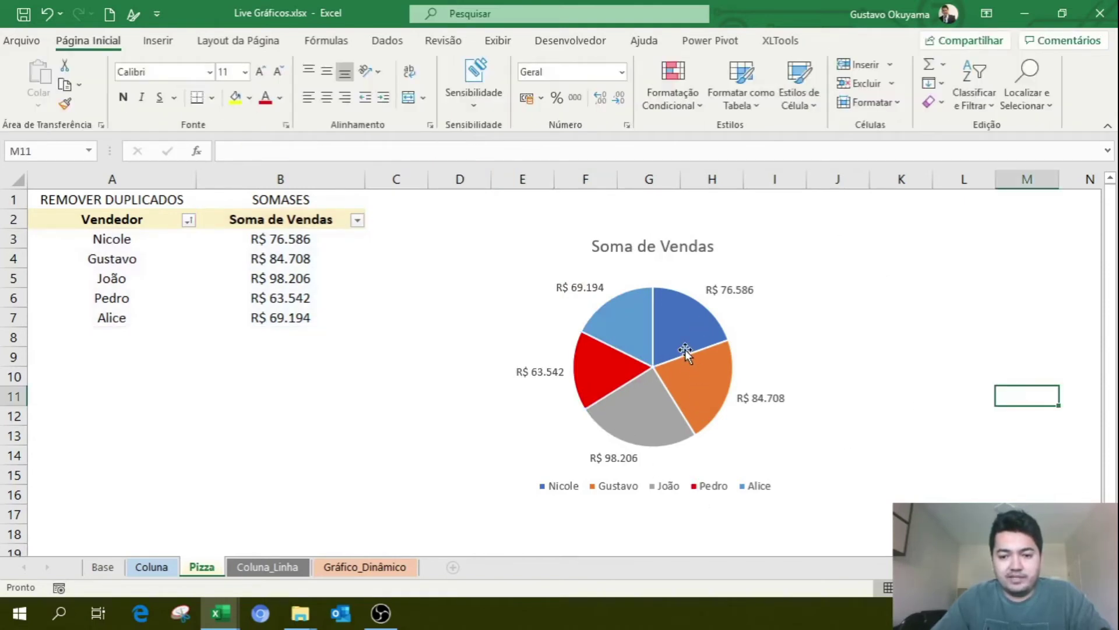
- Fill only the dark blue slice of the pie chart with standard purple
{"action": "left_click", "coordinate": [676, 316]}
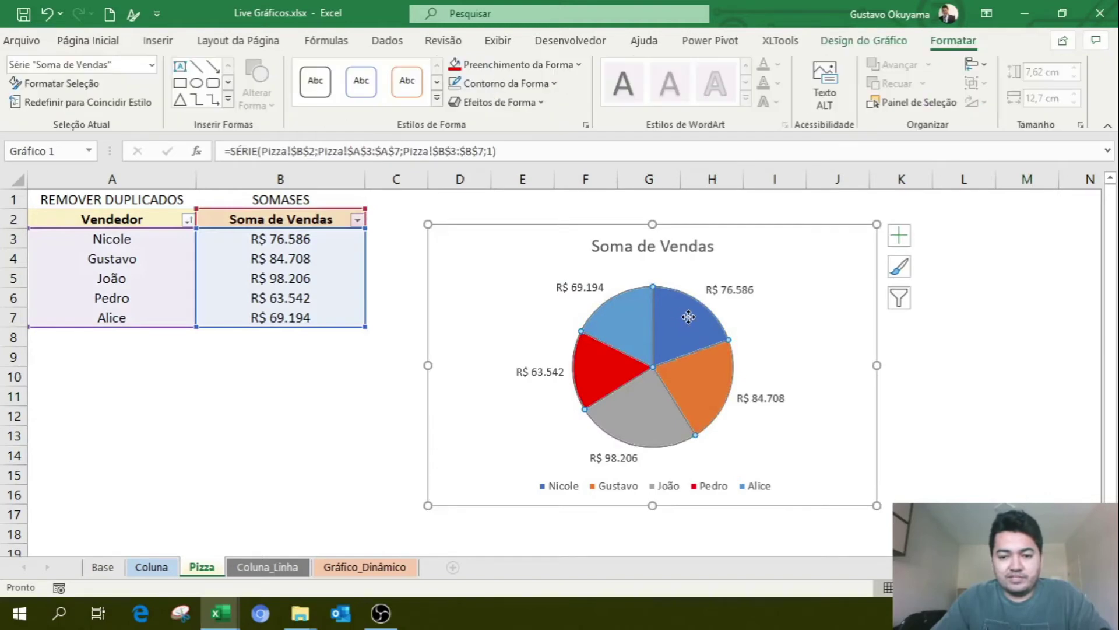
{"action": "left_click", "coordinate": [689, 316]}
{"action": "left_click", "coordinate": [542, 66]}
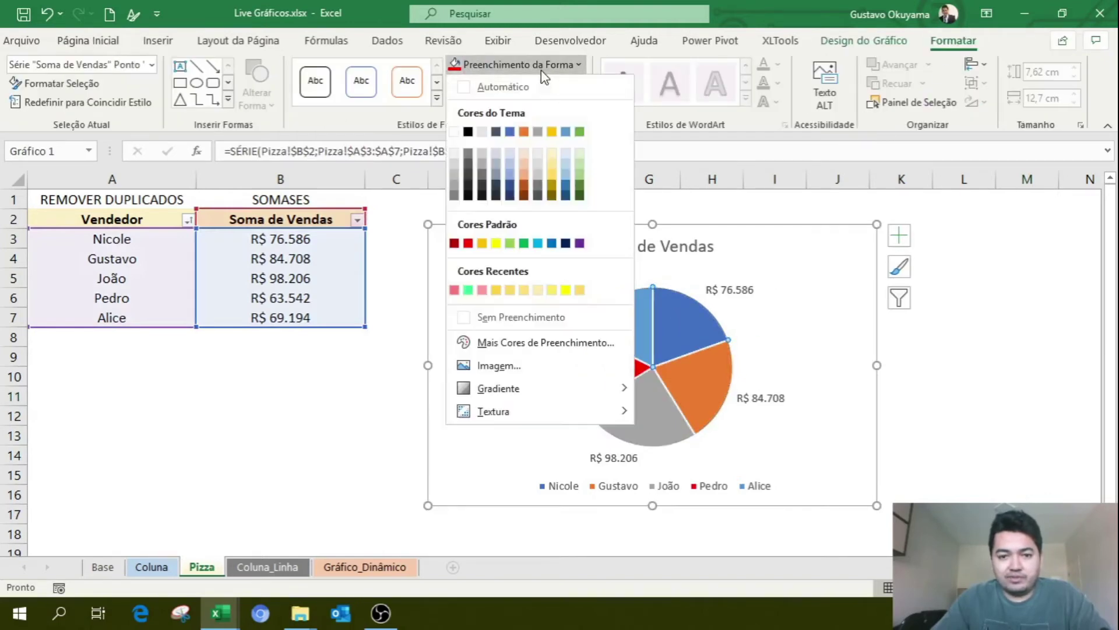
{"action": "left_click", "coordinate": [579, 243]}
{"action": "left_click", "coordinate": [1025, 344]}
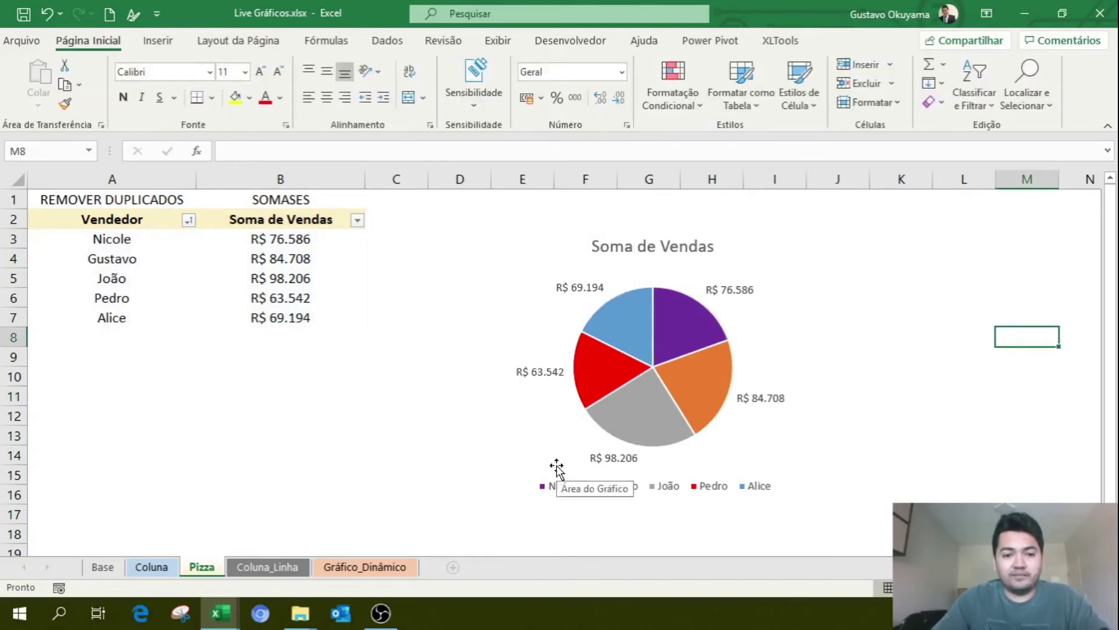
- Copy the vendor names from A3:A7 of the Pizza sheet into the Vendedor column of Coluna_Linha, starting at A3
{"action": "left_click", "coordinate": [307, 479]}
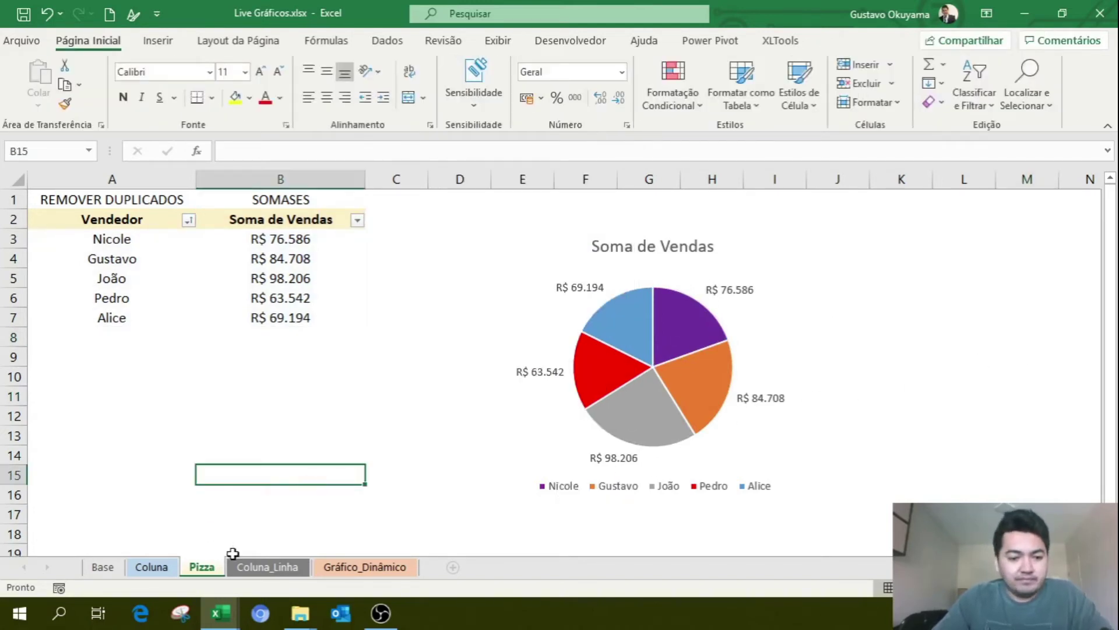
{"action": "left_click", "coordinate": [256, 567]}
{"action": "left_click", "coordinate": [305, 479]}
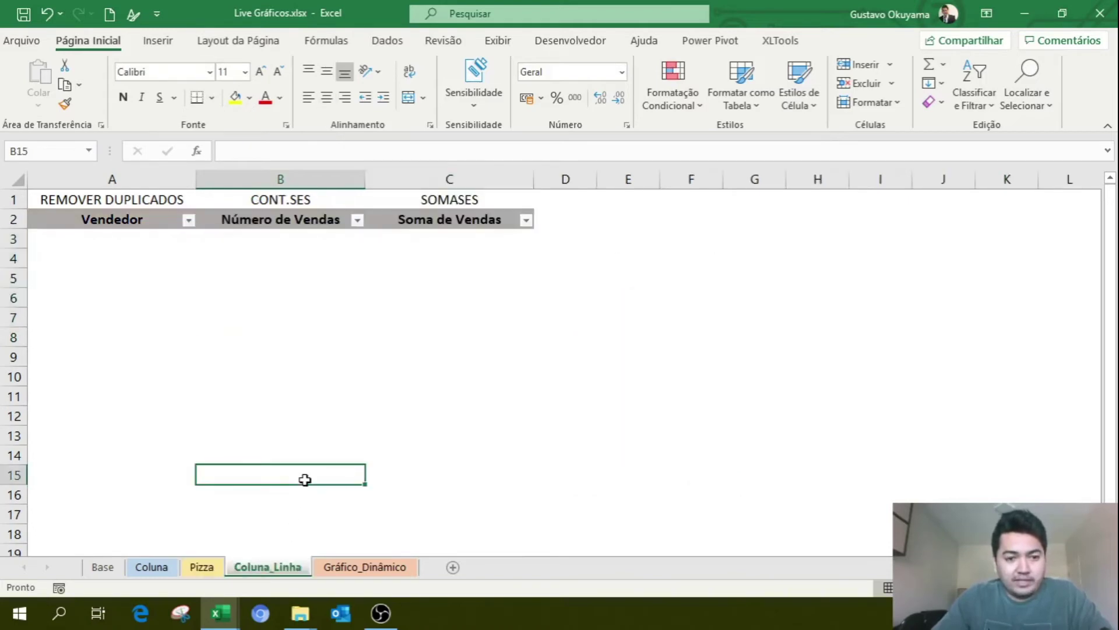
{"action": "left_click", "coordinate": [202, 567]}
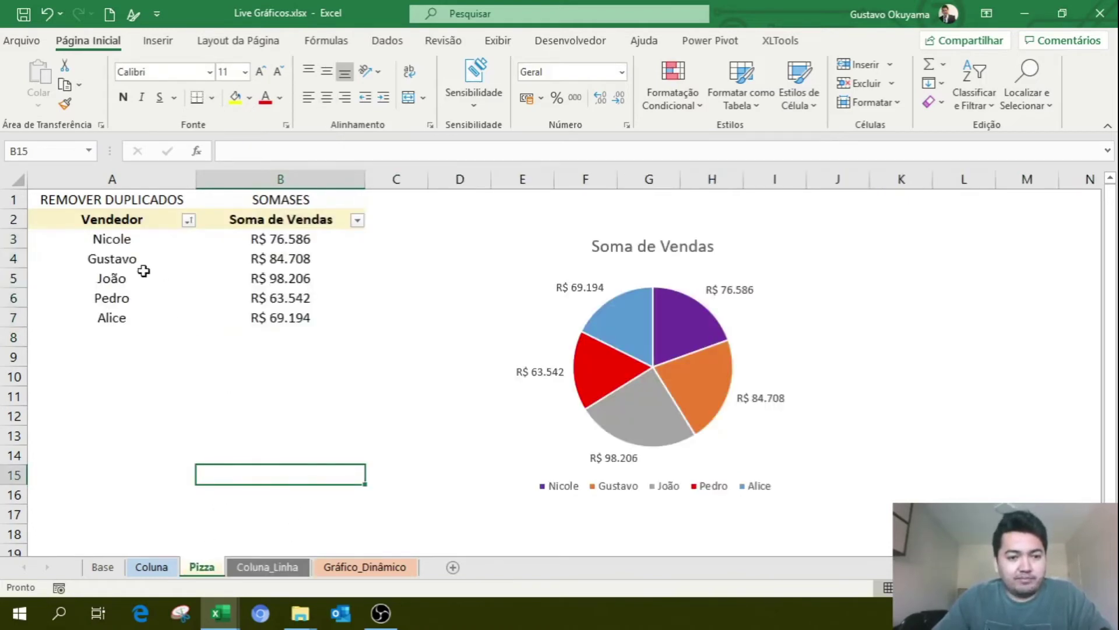
{"action": "left_click_drag", "start_coordinate": [127, 239], "coordinate": [124, 319]}
{"action": "key", "text": "ctrl+c"}
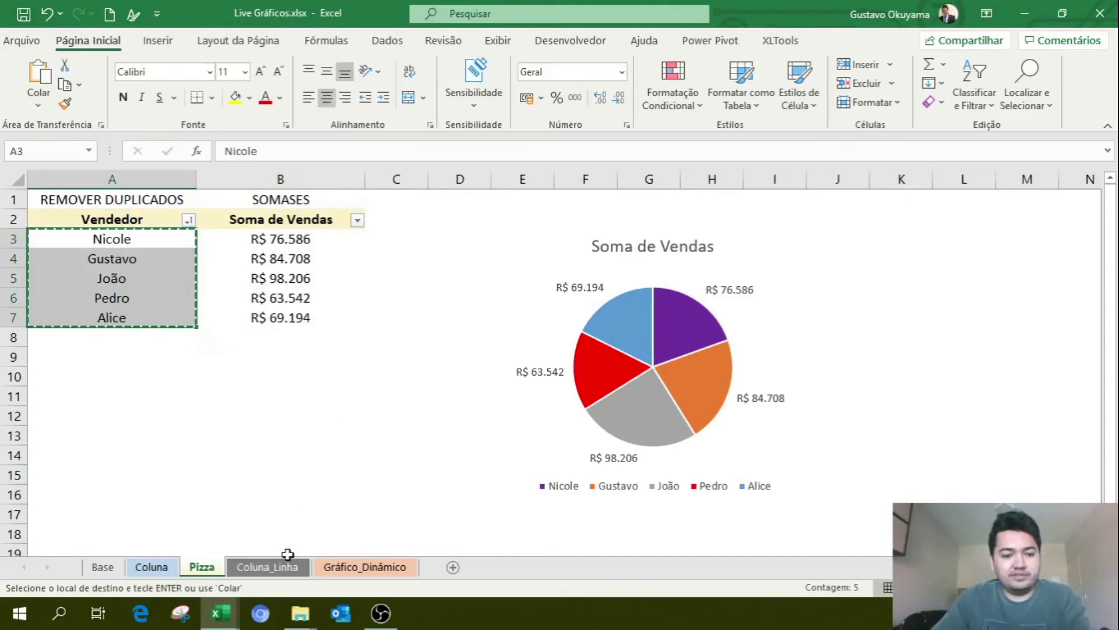
{"action": "left_click", "coordinate": [267, 567]}
{"action": "left_click", "coordinate": [112, 239]}
{"action": "key", "text": "ctrl+v"}
- Switch to the Coluna sheet to fetch the Número de Vendas data for Coluna_Linha's column B, starting at B3
{"action": "left_click", "coordinate": [315, 236]}
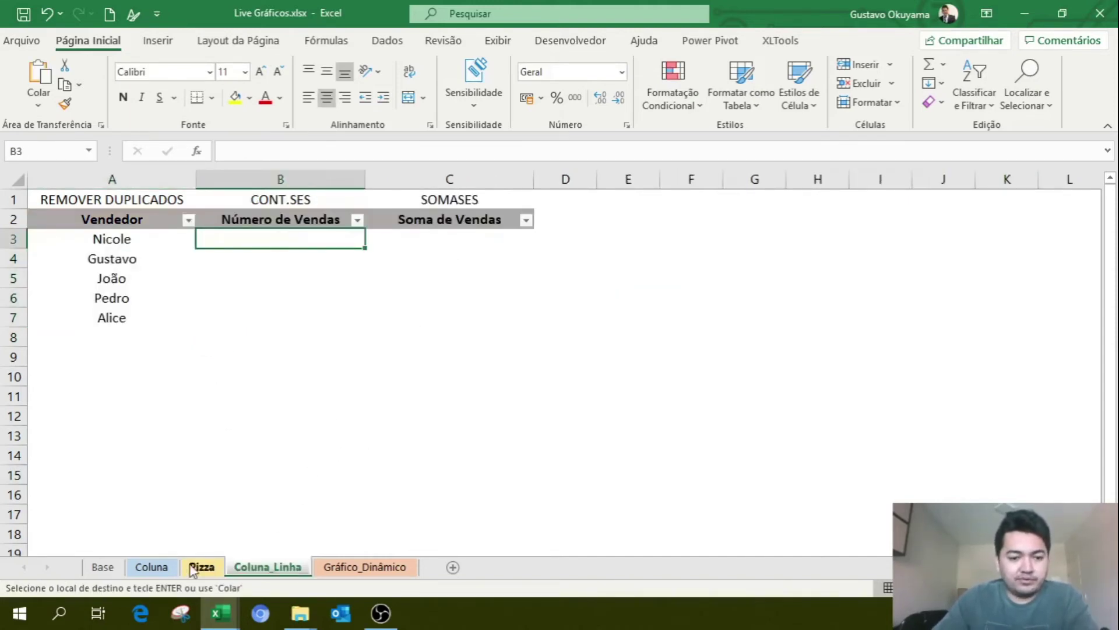
{"action": "left_click", "coordinate": [166, 568]}
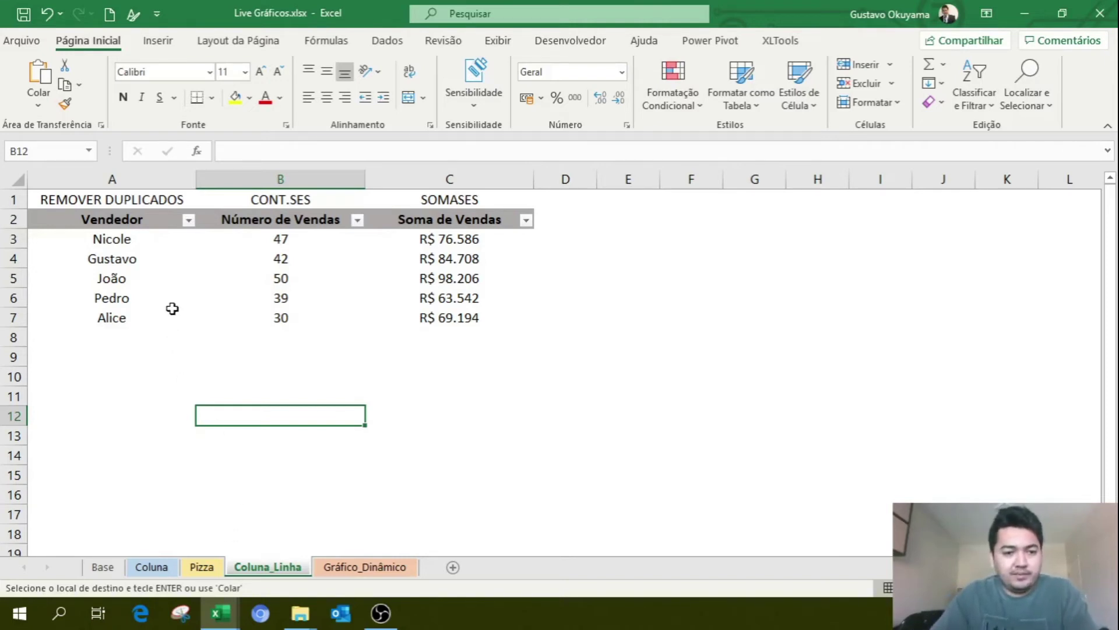
- Insert a 2D clustered column chart from the Vendedor and Soma de Vendas columns (A2:A7, C2:C7) and place it beside the table
{"action": "left_click_drag", "start_coordinate": [135, 217], "coordinate": [112, 317]}
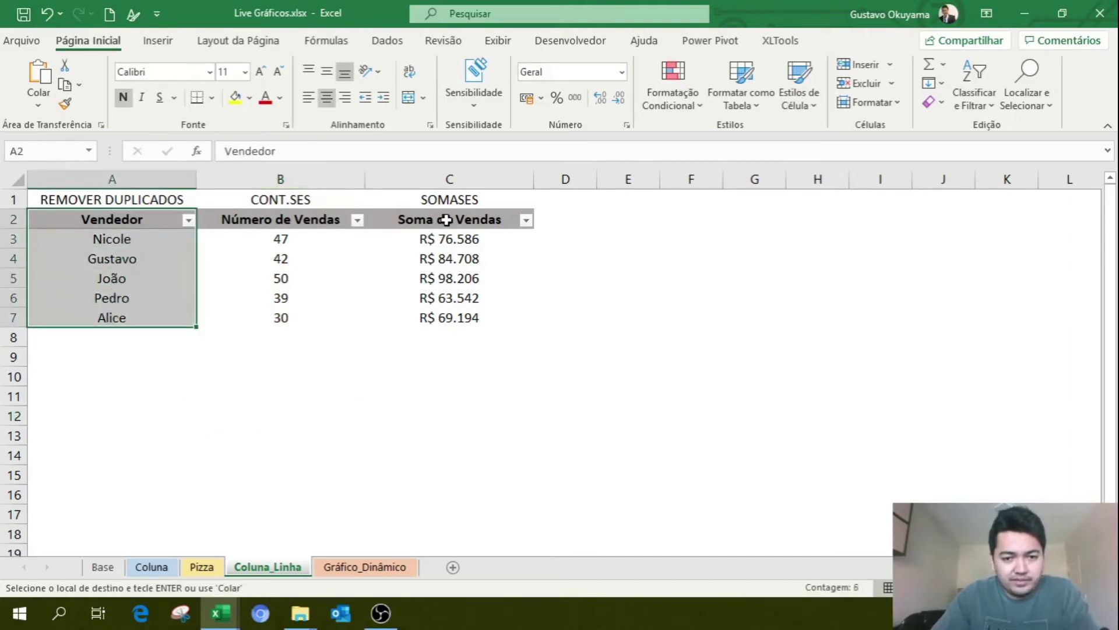
{"action": "left_click_drag", "start_coordinate": [462, 217], "coordinate": [453, 314]}
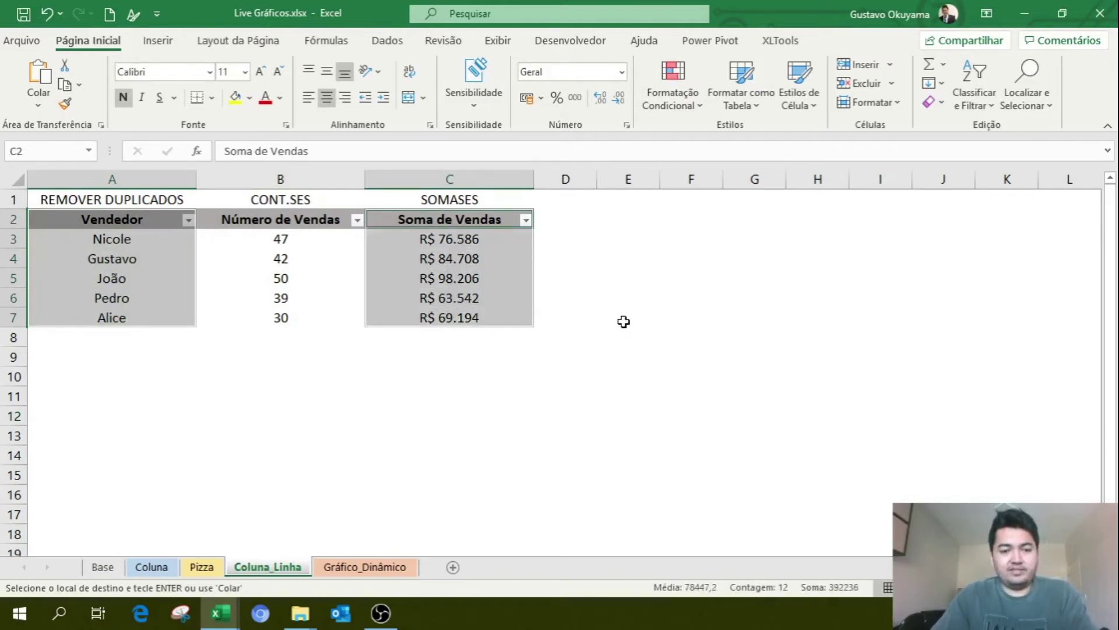
{"action": "left_click", "coordinate": [158, 41]}
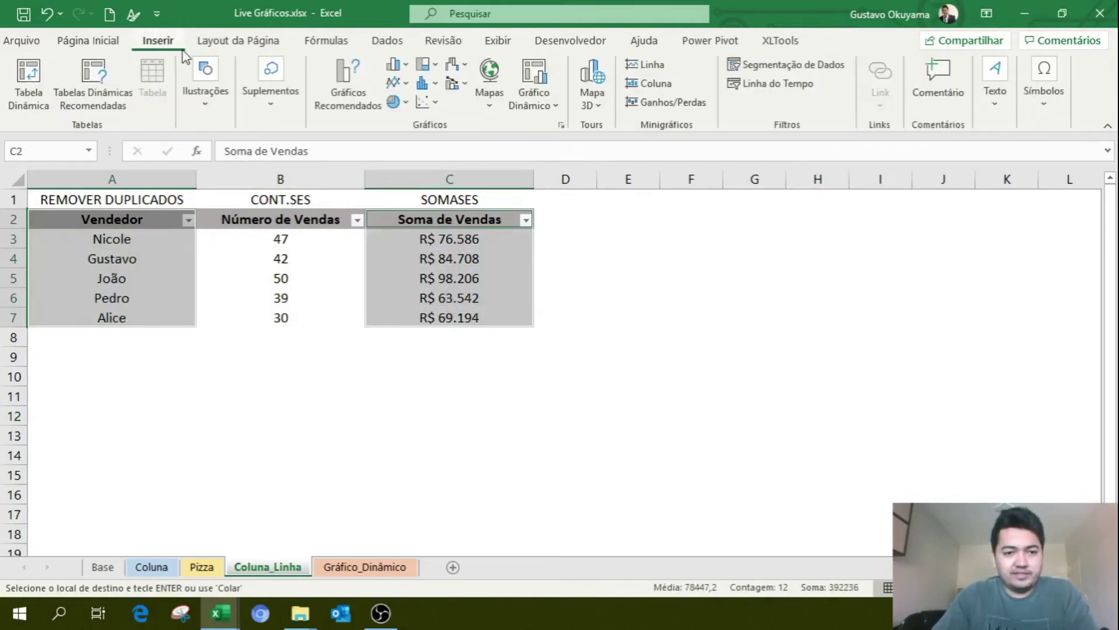
{"action": "left_click", "coordinate": [398, 65]}
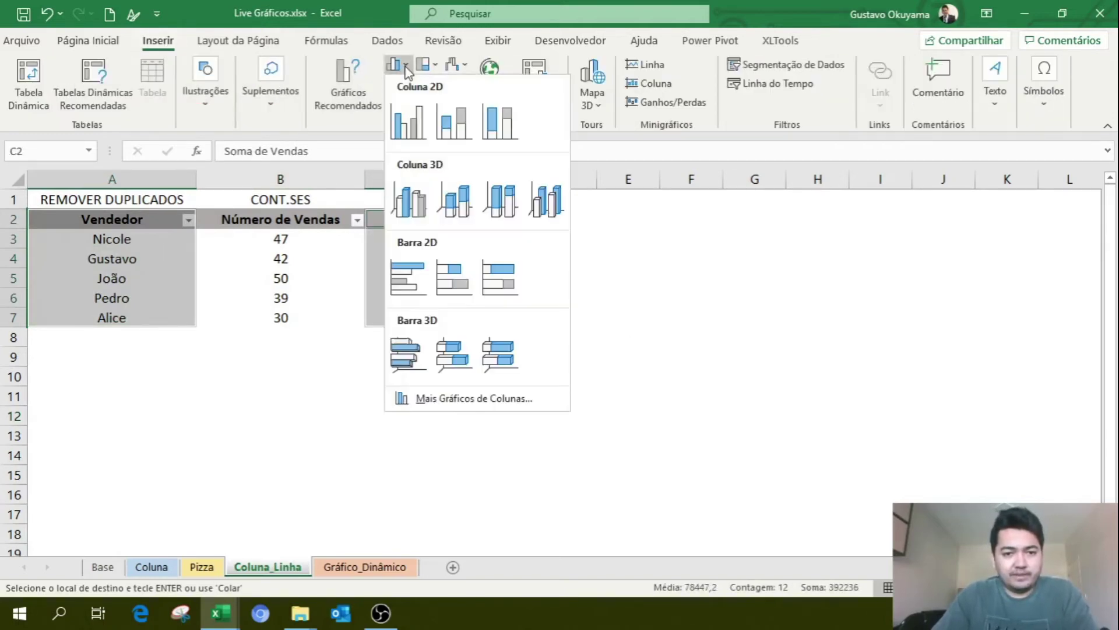
{"action": "left_click", "coordinate": [428, 133]}
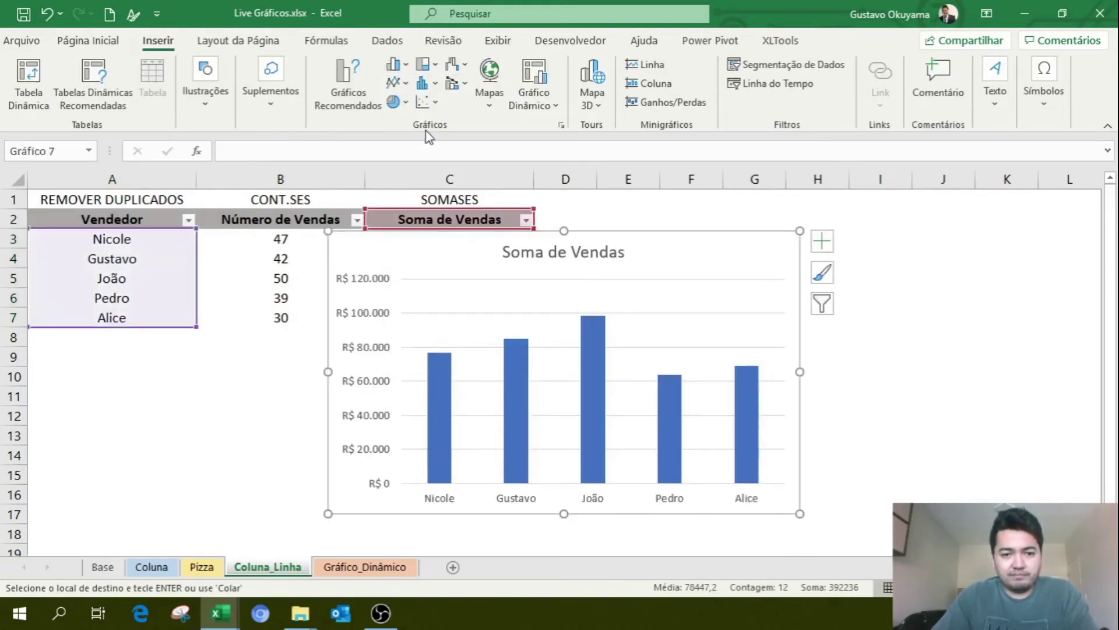
{"action": "left_click_drag", "start_coordinate": [777, 245], "coordinate": [995, 239]}
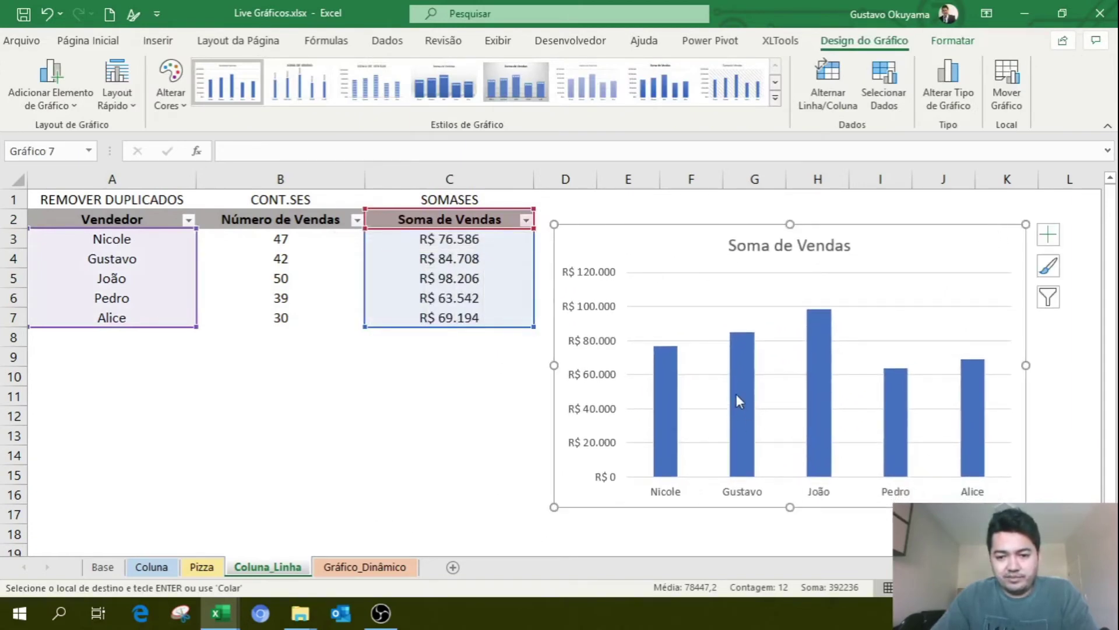
- Add data labels to the Soma de Vendas columns and remove the chart's gridlines
{"action": "right_click", "coordinate": [739, 368]}
{"action": "left_click", "coordinate": [787, 497]}
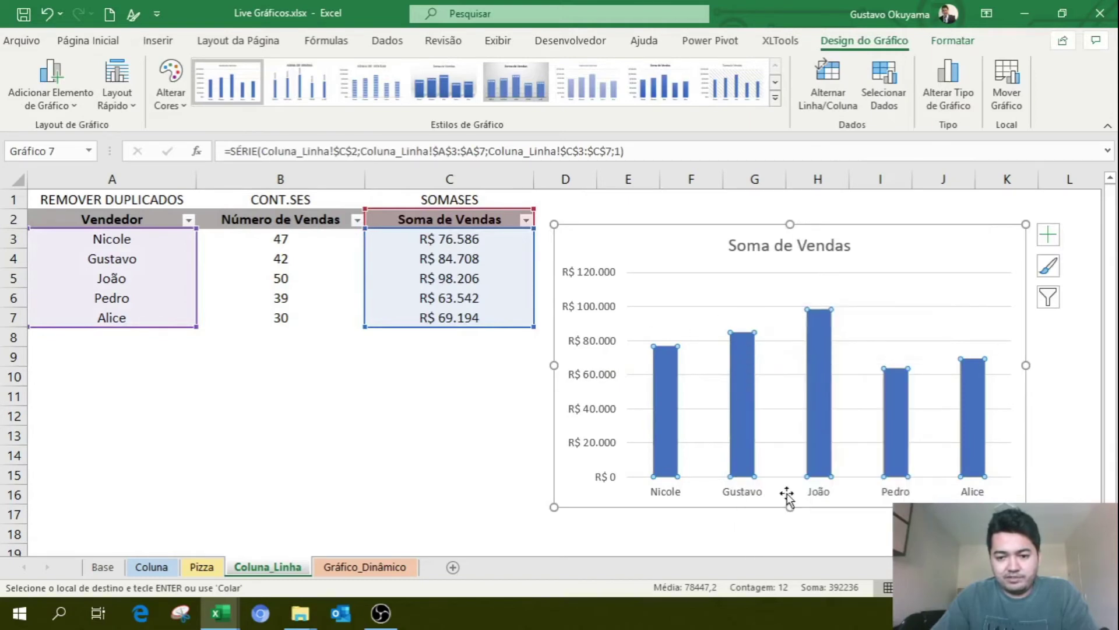
{"action": "left_click", "coordinate": [1048, 235]}
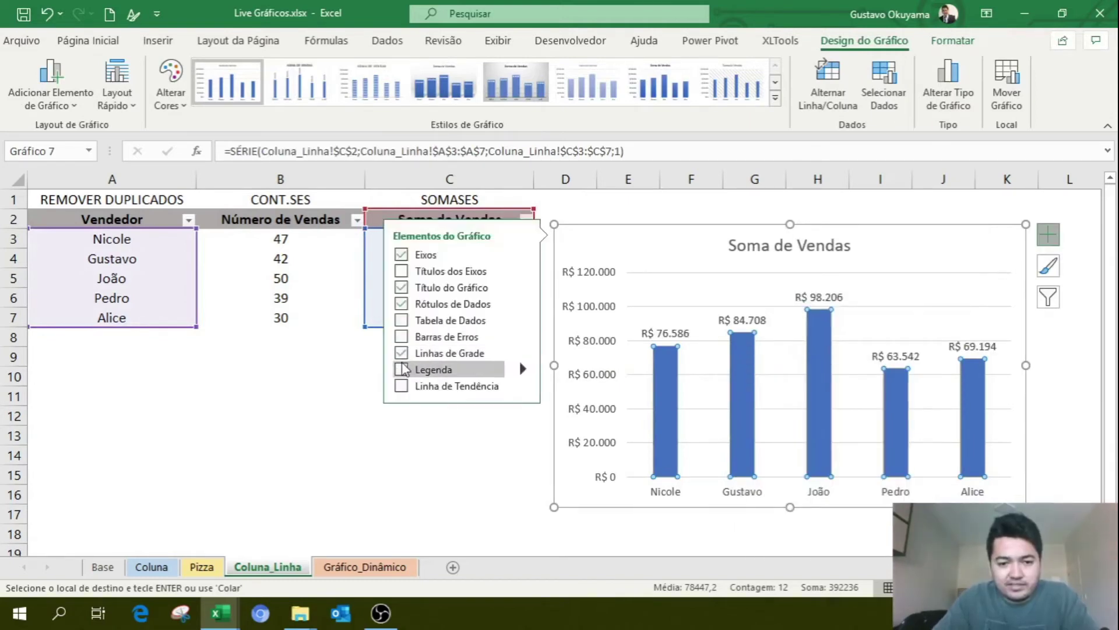
{"action": "left_click", "coordinate": [449, 352]}
{"action": "left_click", "coordinate": [523, 509]}
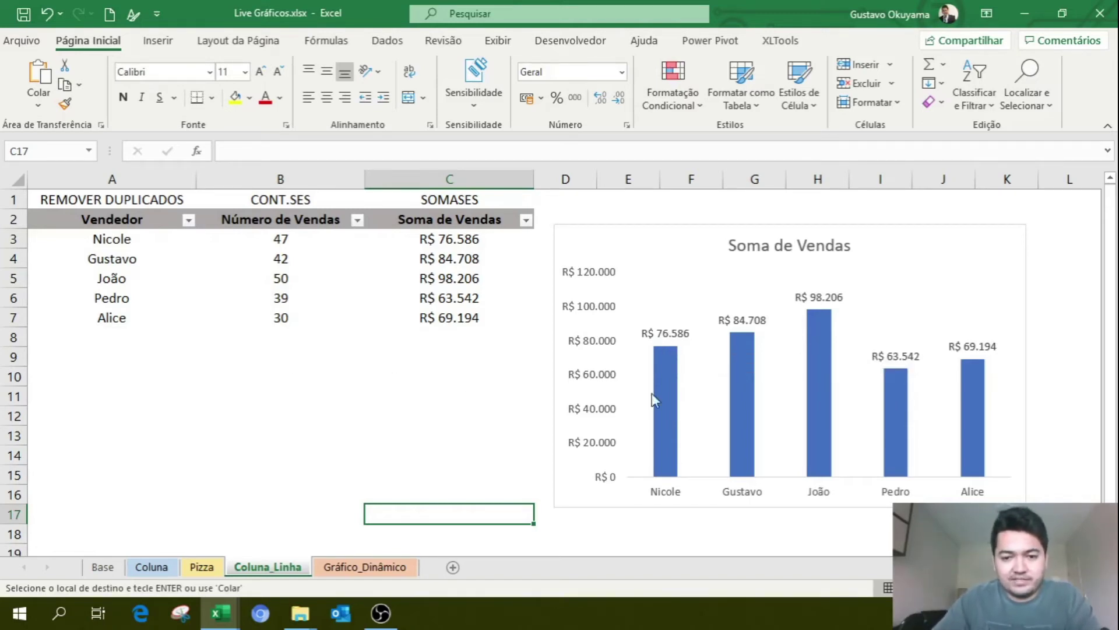
- Open the chart's data source selection and start adding a new legend series
{"action": "left_click", "coordinate": [648, 250]}
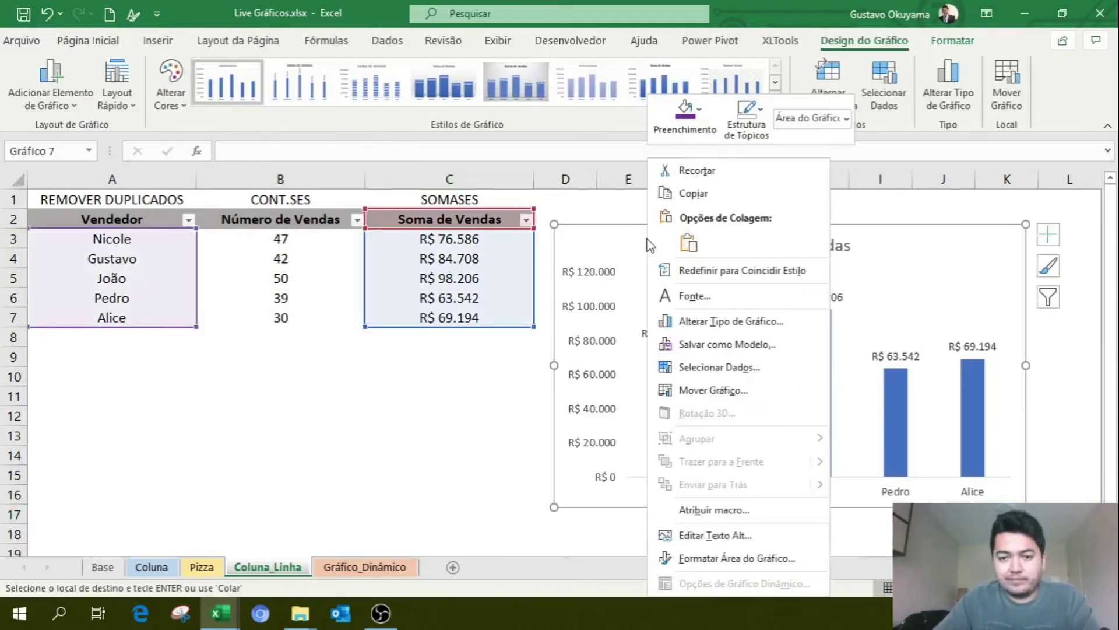
{"action": "right_click", "coordinate": [647, 244]}
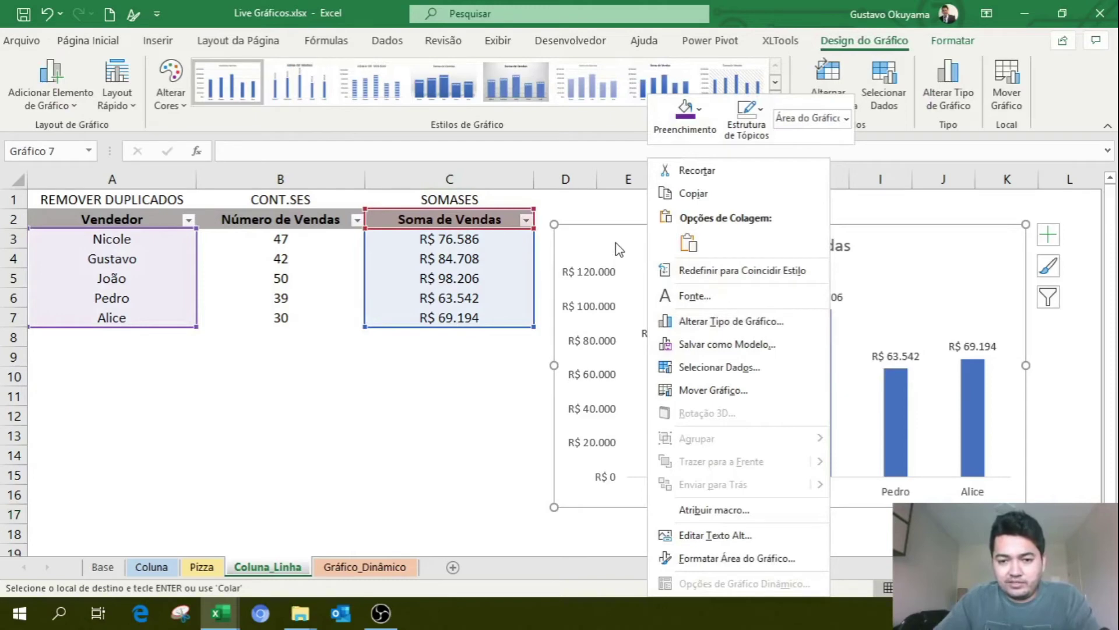
{"action": "left_click", "coordinate": [752, 370]}
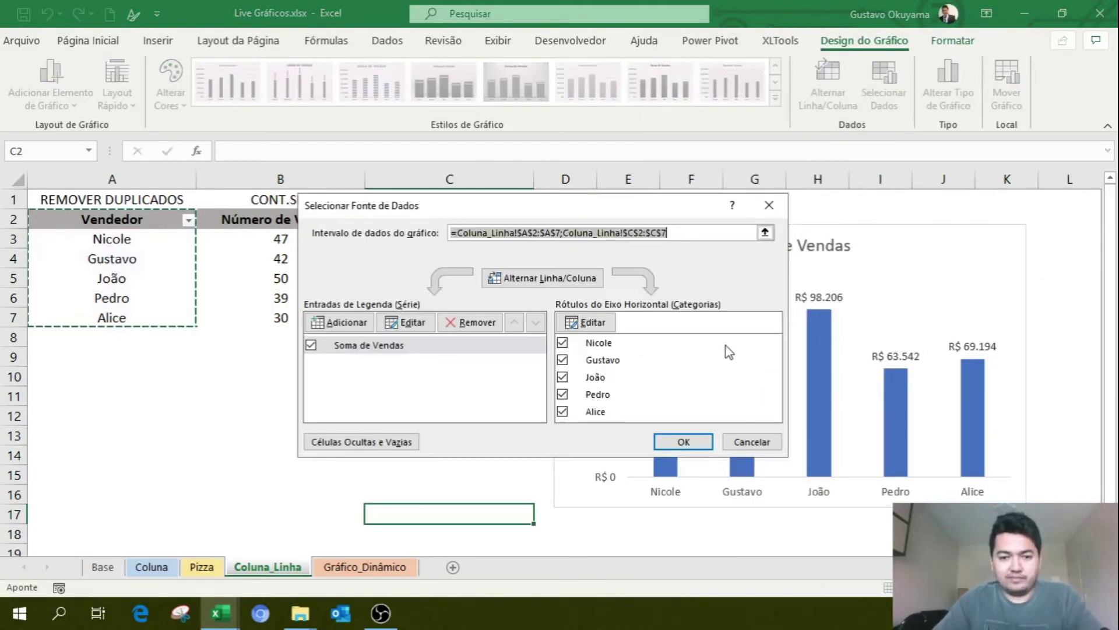
{"action": "left_click_drag", "start_coordinate": [619, 213], "coordinate": [772, 213]}
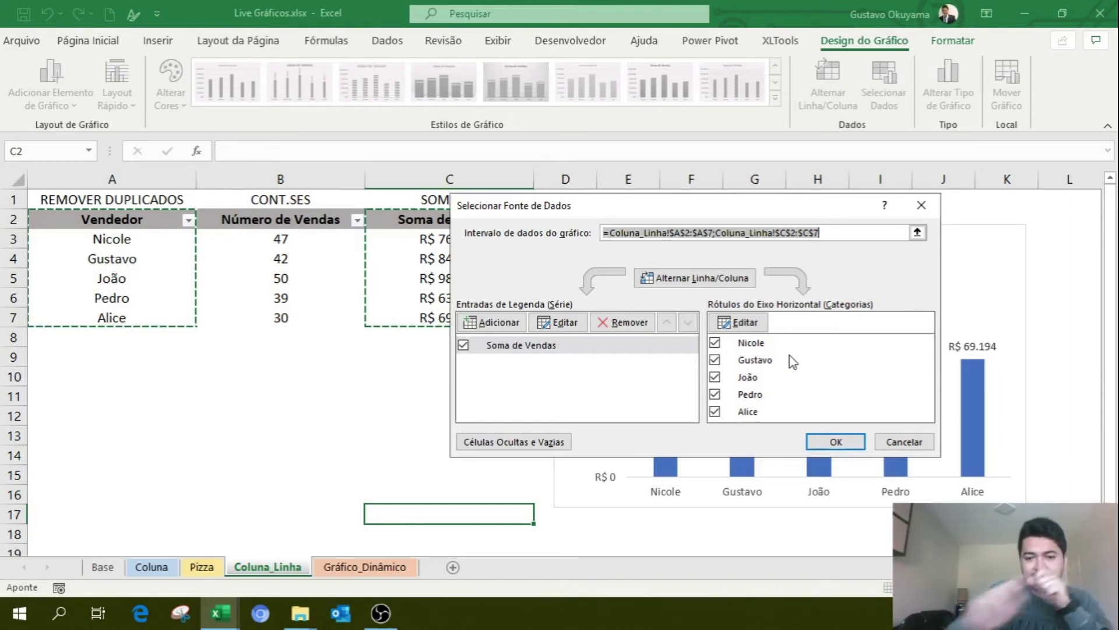
{"action": "left_click", "coordinate": [505, 321]}
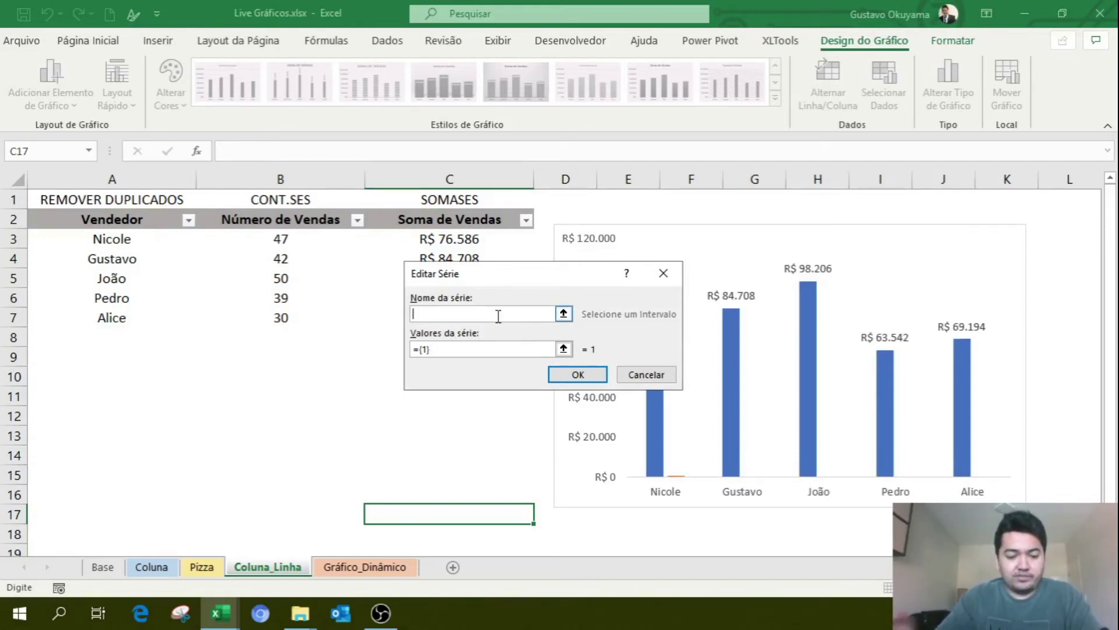
{"action": "type", "text": "A"}
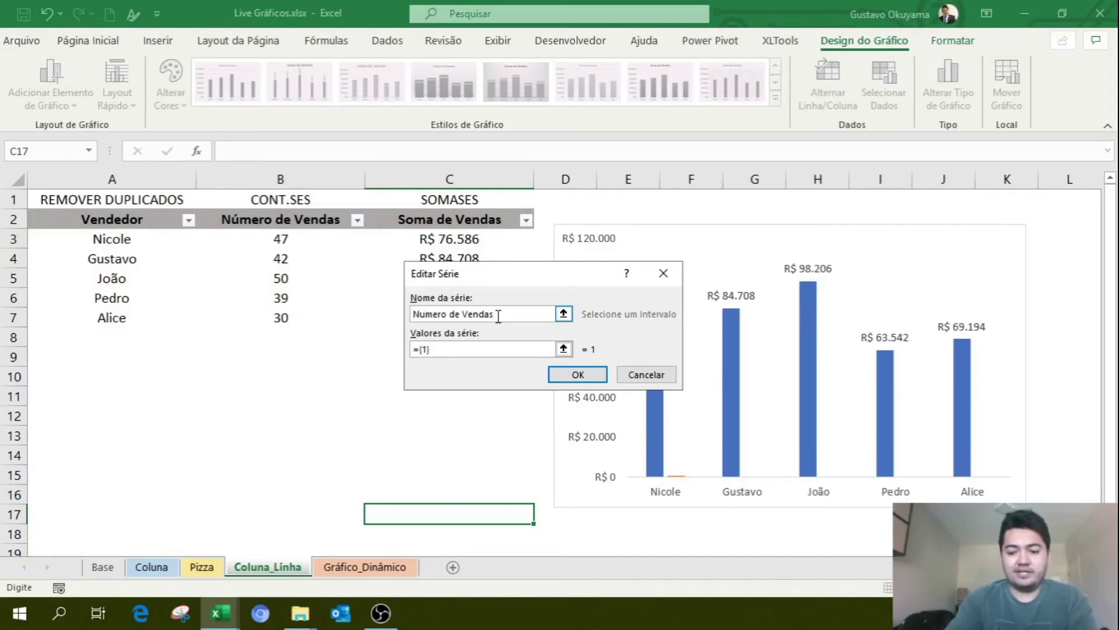
{"action": "key", "text": "BackSpace"}
{"action": "key", "text": "BackSpace"}
{"action": "key", "text": "BackSpace"}
{"action": "key", "text": "BackSpace"}
{"action": "key", "text": "BackSpace"}
{"action": "key", "text": "BackSpace"}
{"action": "key", "text": "BackSpace"}
{"action": "key", "text": "BackSpace"}
{"action": "key", "text": "BackSpace"}
{"action": "key", "text": "BackSpace"}
{"action": "key", "text": "BackSpace"}
{"action": "key", "text": "BackSpace"}
{"action": "key", "text": "BackSpace"}
{"action": "key", "text": "BackSpace"}
{"action": "key", "text": "BackSpace"}
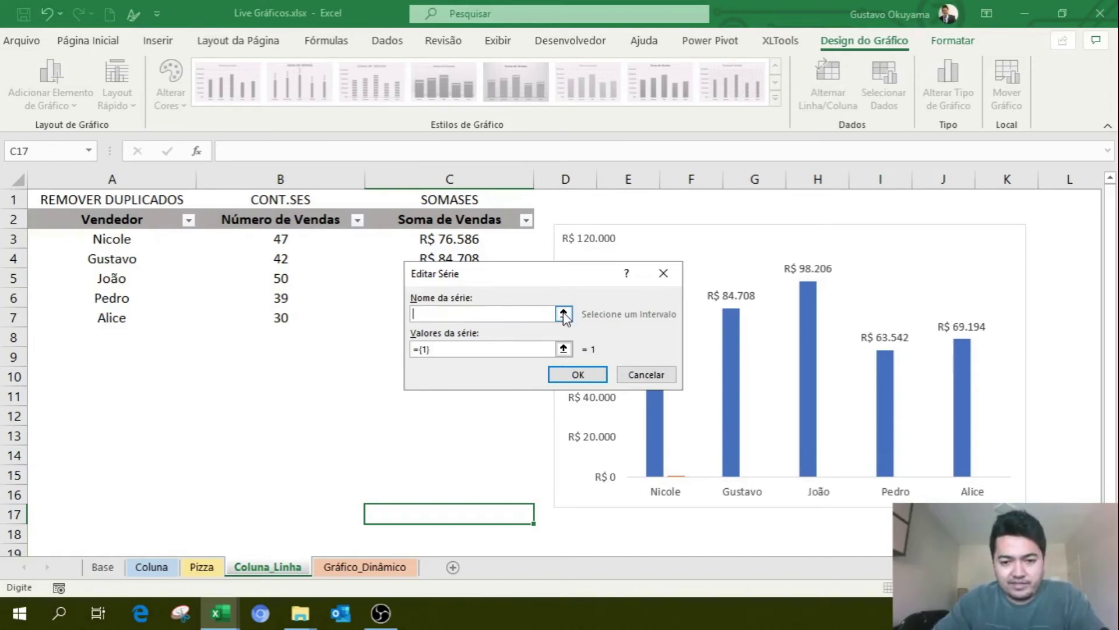
- Link the new series' name to the Número de Vendas header in cell B2 of Coluna_Linha
{"action": "left_click", "coordinate": [563, 315]}
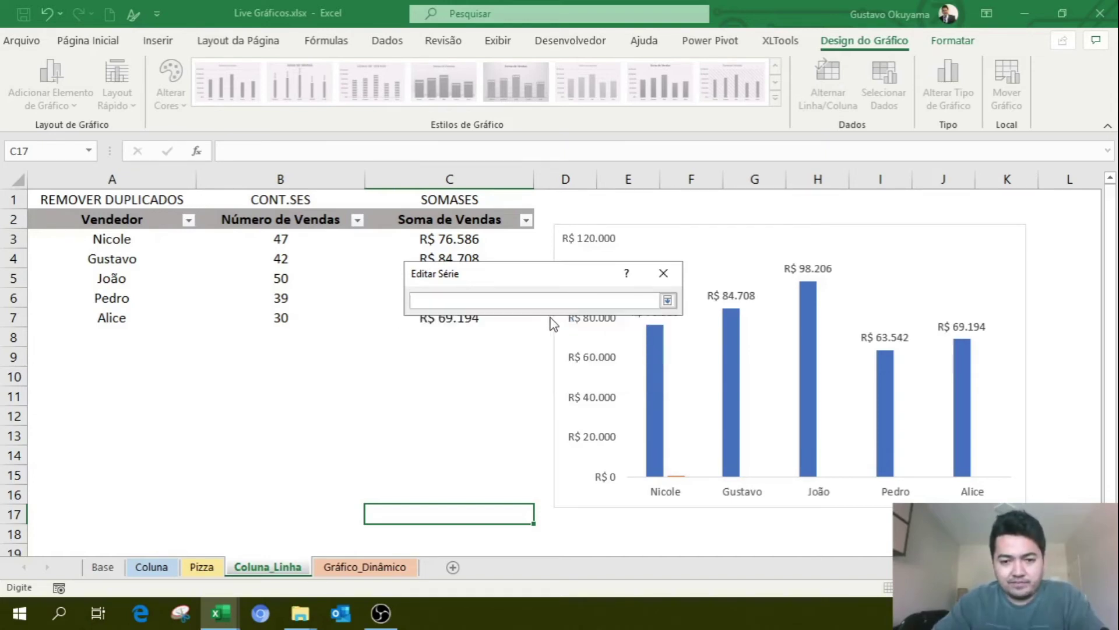
{"action": "left_click", "coordinate": [305, 218]}
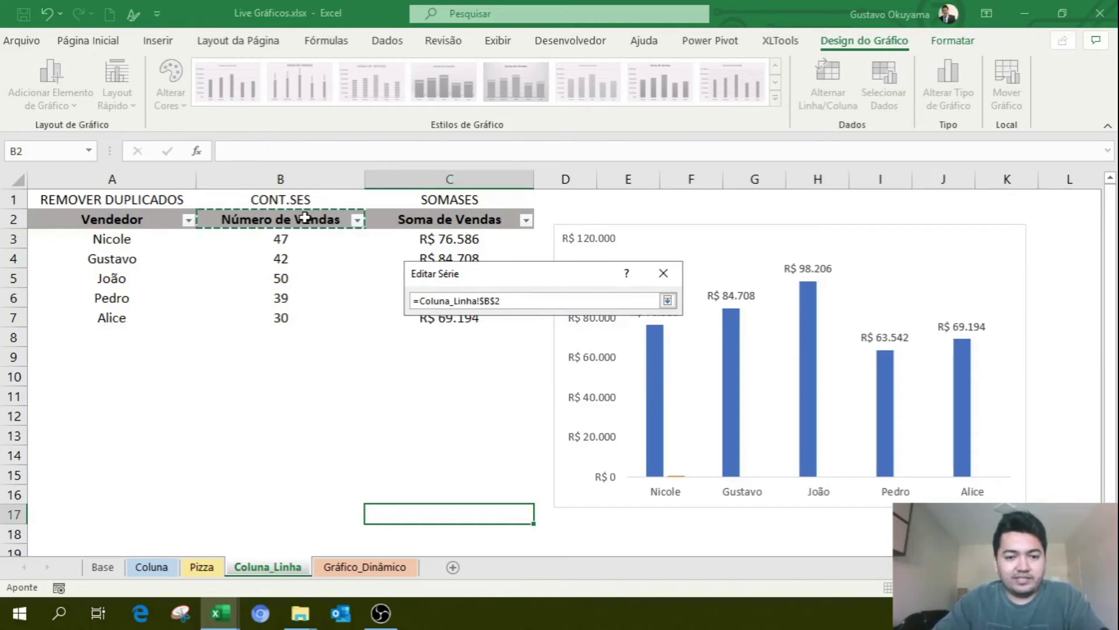
{"action": "key", "text": "Return"}
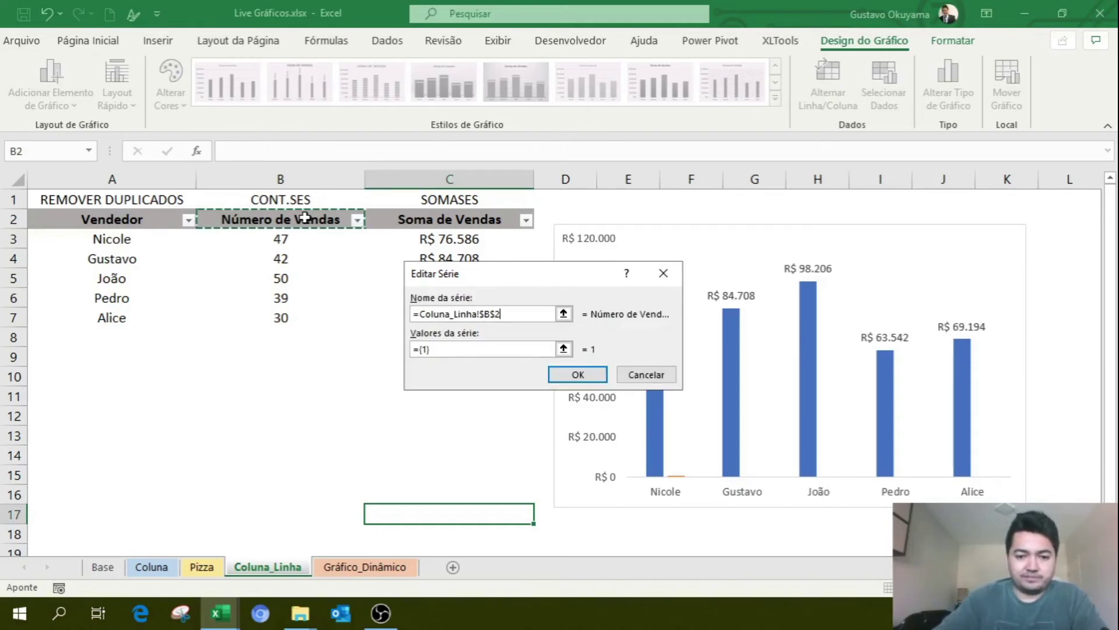
- Set the new series' values to Coluna_Linha B3:B7 and apply the updated data source to the chart
{"action": "left_click_drag", "start_coordinate": [445, 350], "coordinate": [387, 344]}
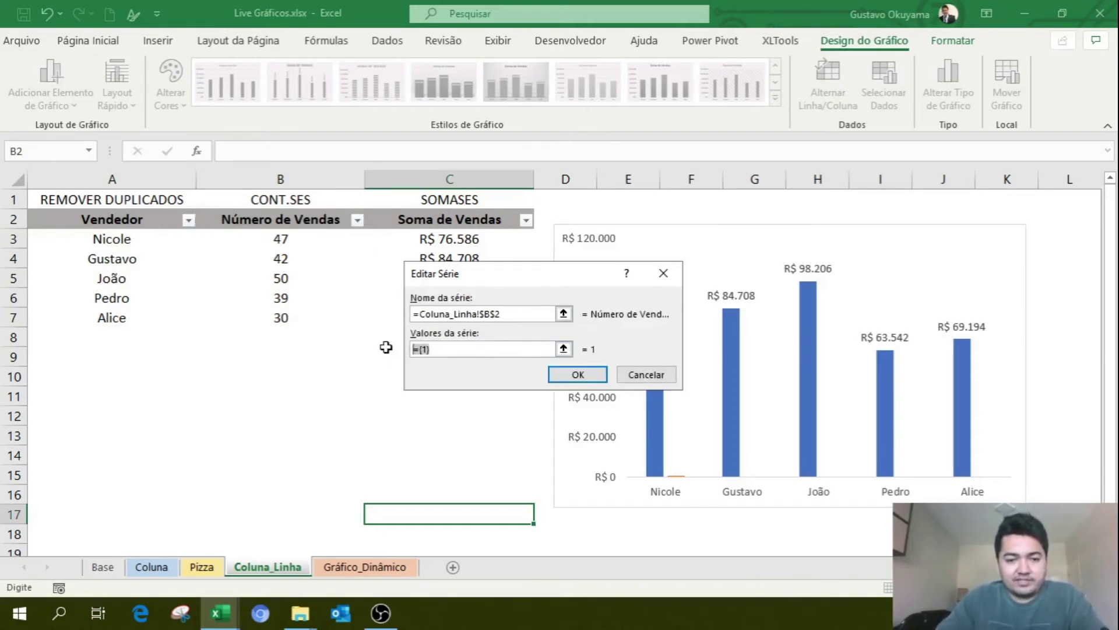
{"action": "key", "text": "BackSpace"}
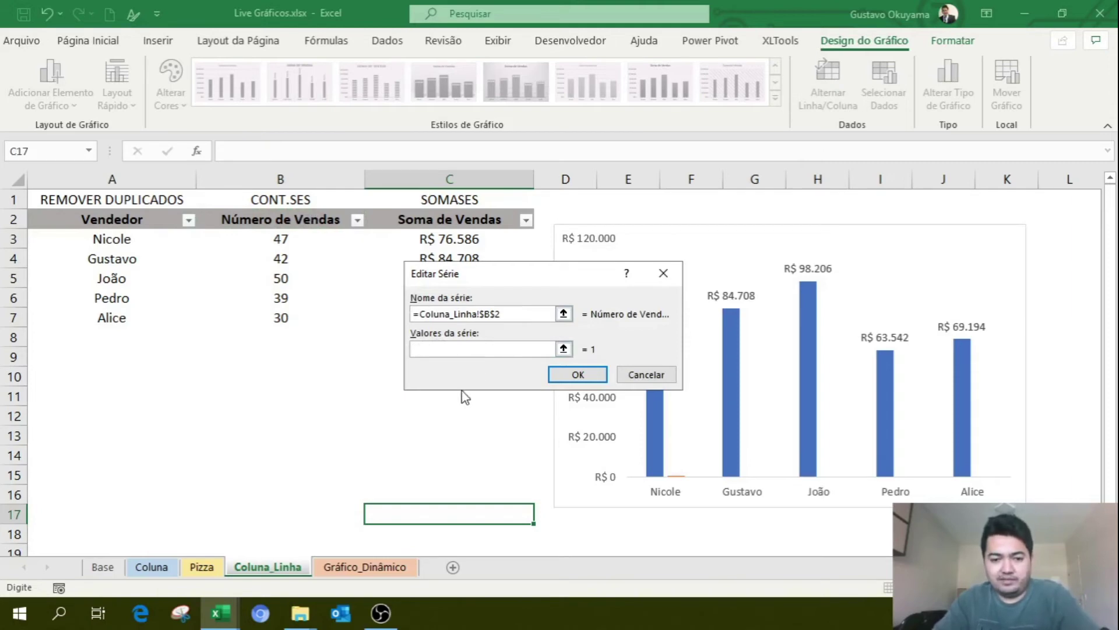
{"action": "left_click", "coordinate": [563, 350]}
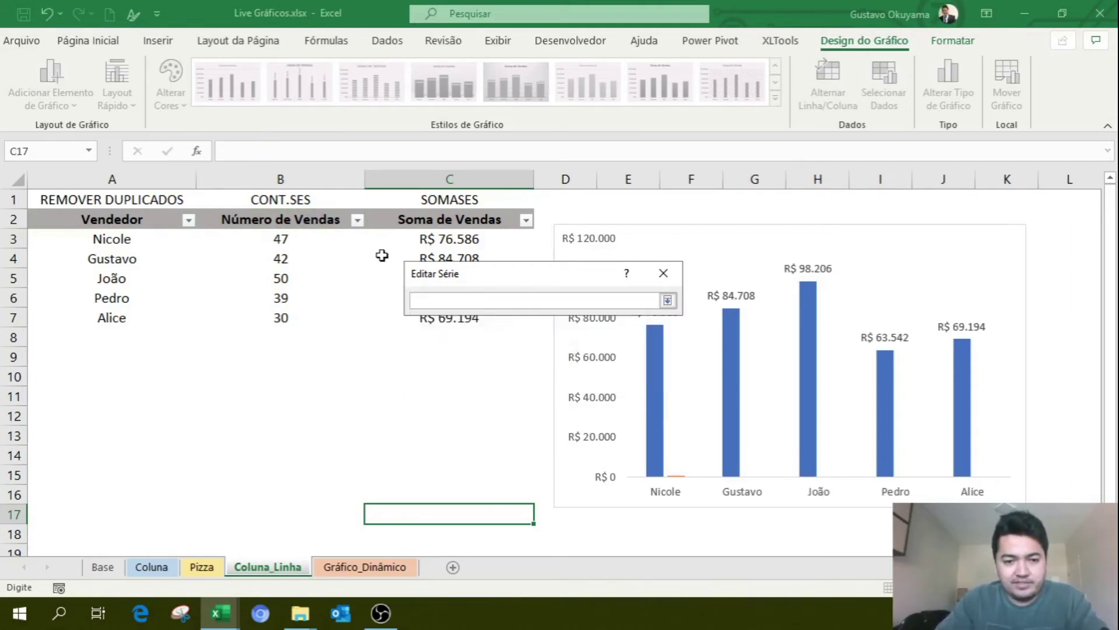
{"action": "left_click", "coordinate": [296, 238]}
{"action": "left_click_drag", "start_coordinate": [296, 238], "coordinate": [290, 309]}
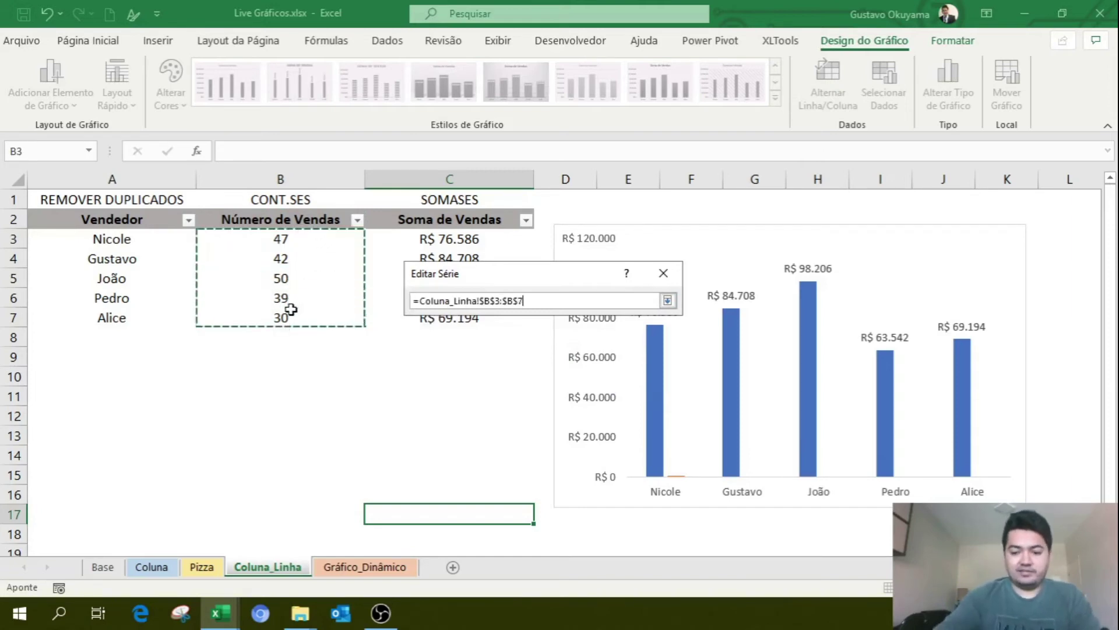
{"action": "key", "text": "Return"}
{"action": "left_click", "coordinate": [583, 376]}
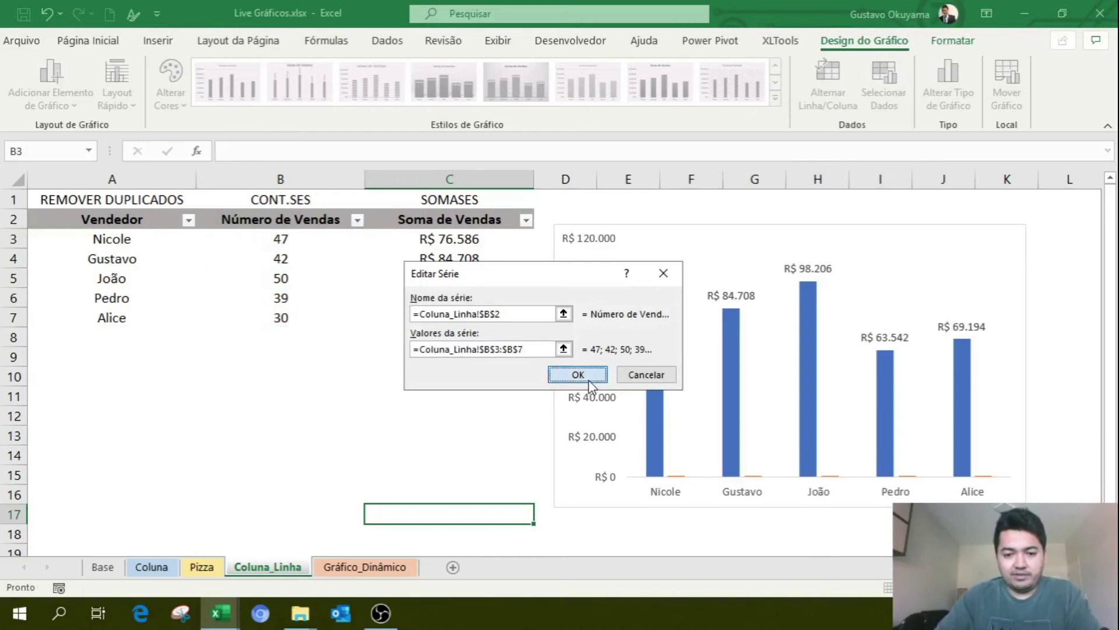
{"action": "left_click", "coordinate": [835, 442]}
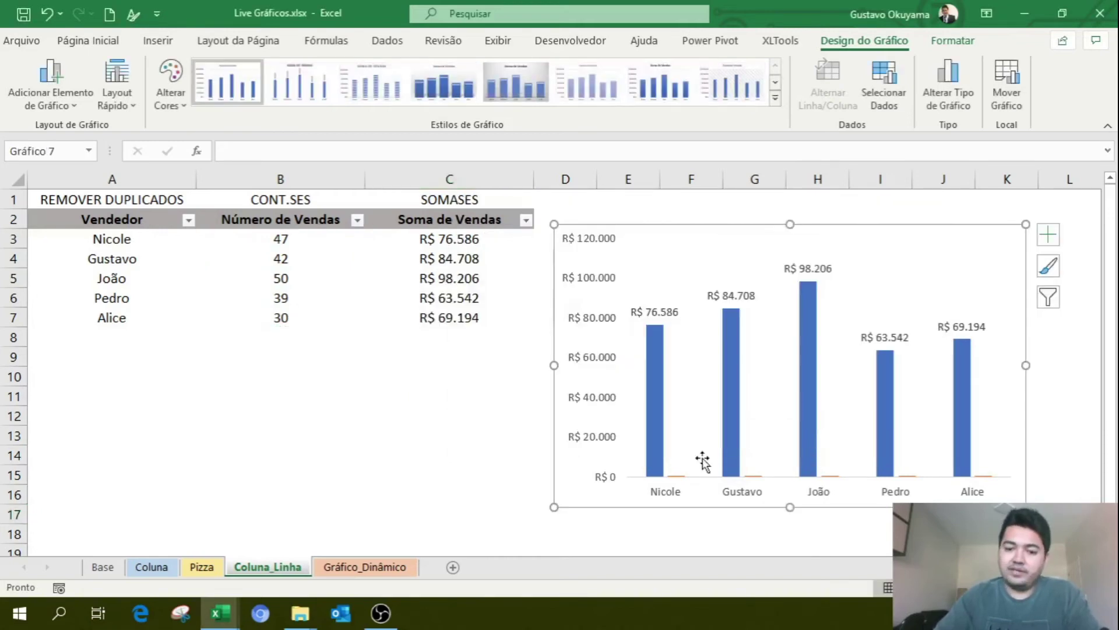
- Replace the Número de Vendas value in cell B3 with 10000
{"action": "left_click", "coordinate": [292, 455]}
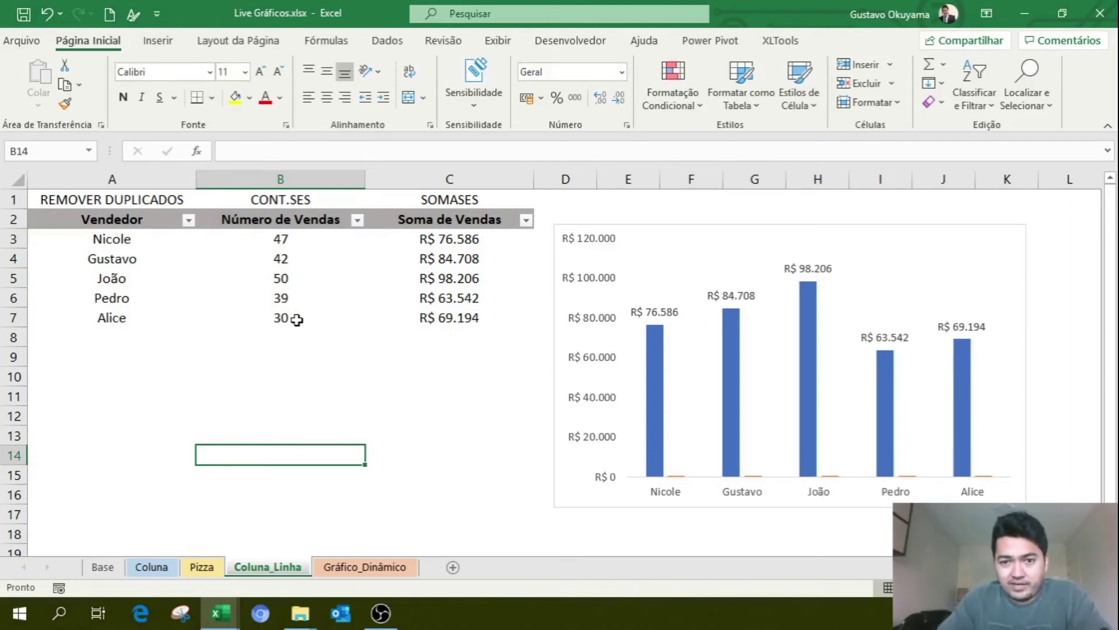
{"action": "left_click", "coordinate": [301, 239]}
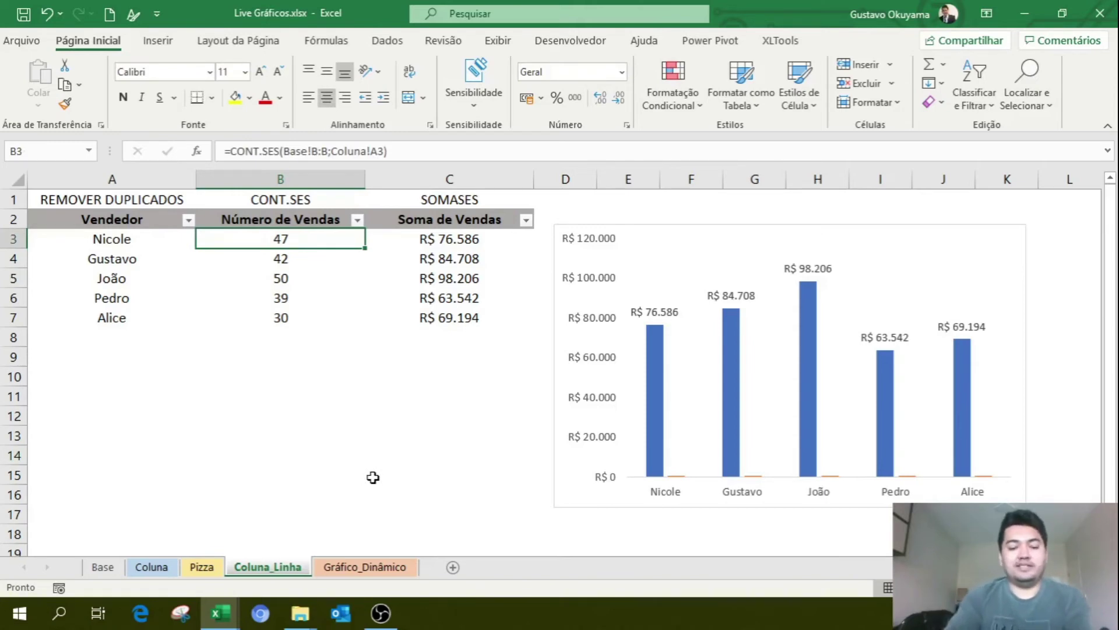
{"action": "type", "text": "10000"}
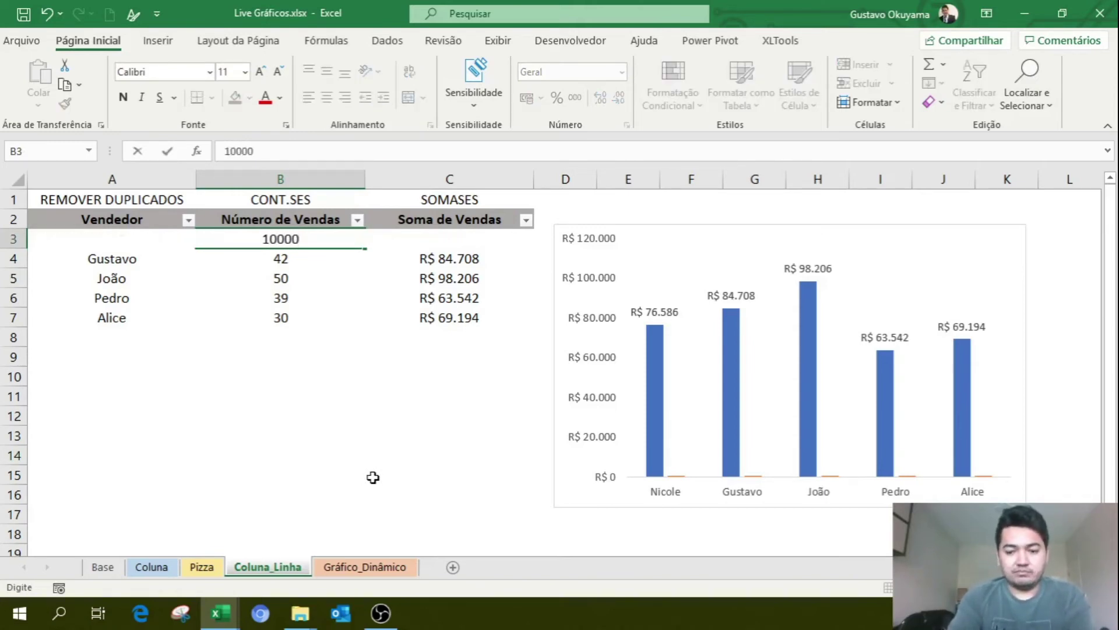
{"action": "key", "text": "Return"}
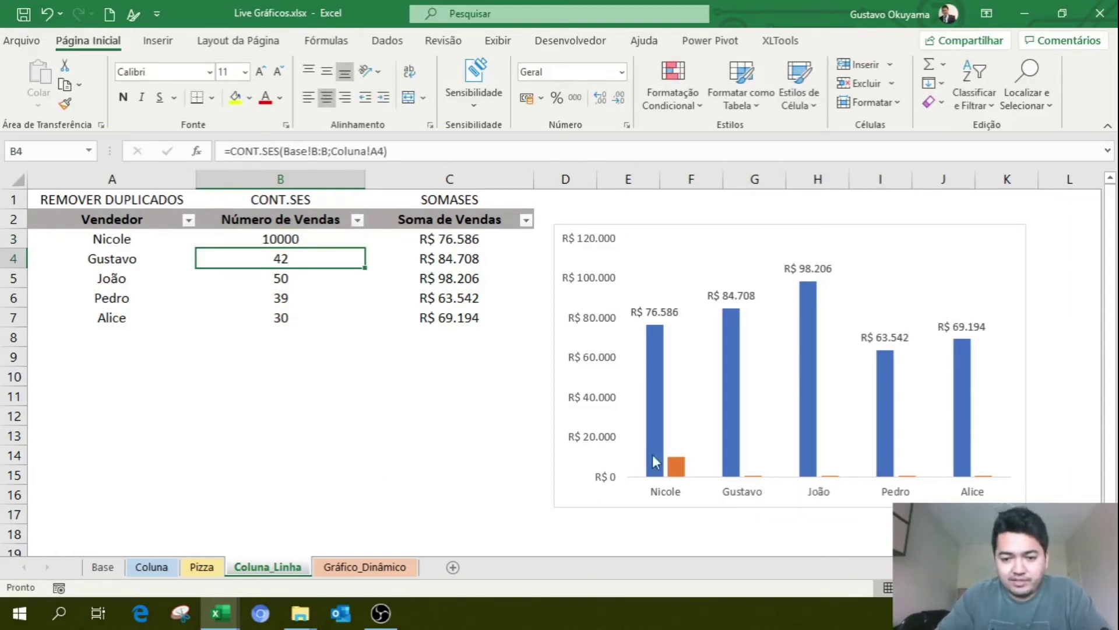
- Plot the Número de Vendas series on the secondary axis and close the series formatting options
{"action": "left_click", "coordinate": [682, 470]}
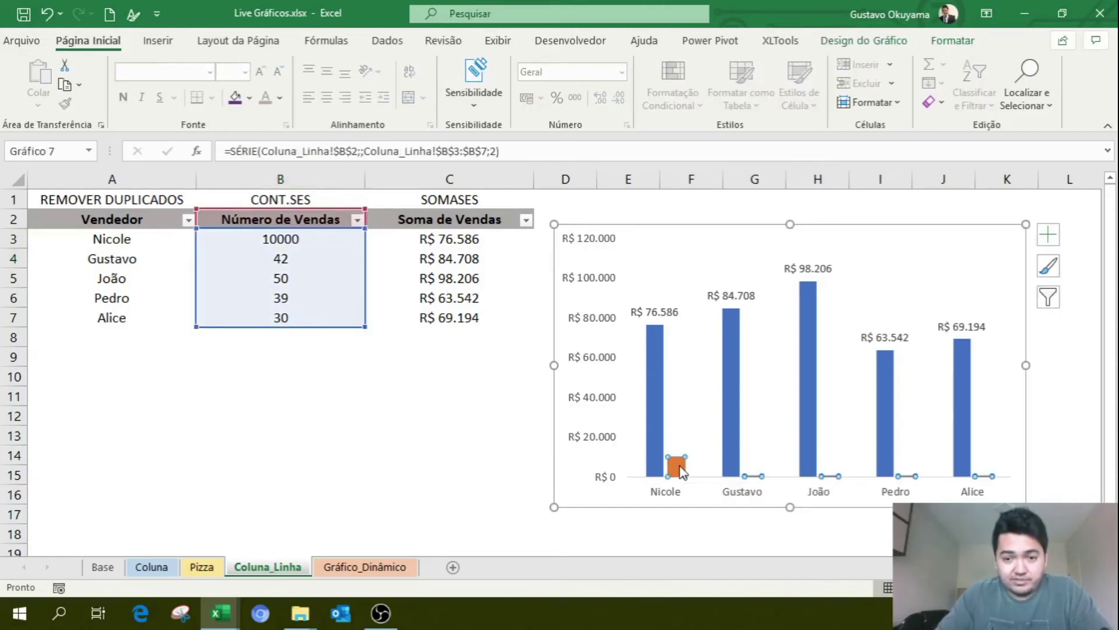
{"action": "left_click", "coordinate": [954, 41]}
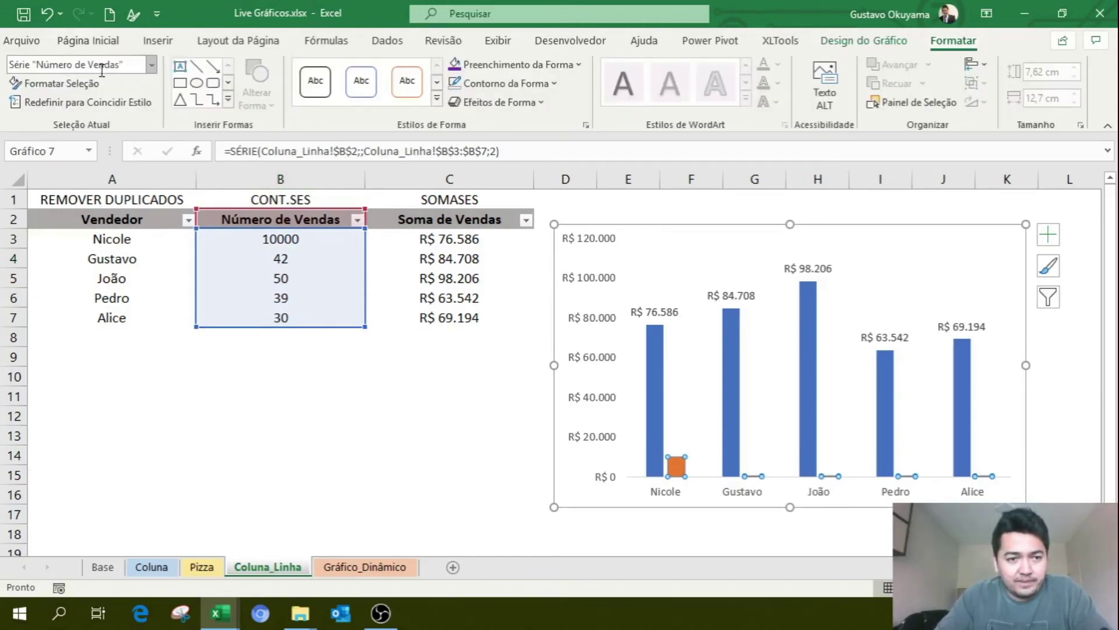
{"action": "left_click", "coordinate": [150, 66]}
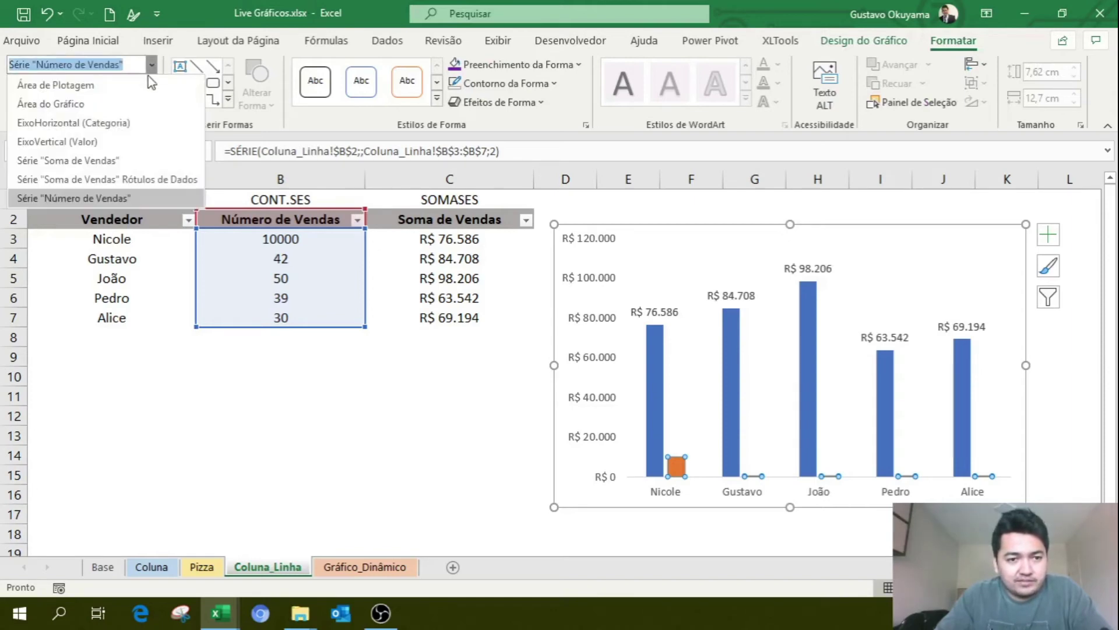
{"action": "left_click", "coordinate": [119, 198]}
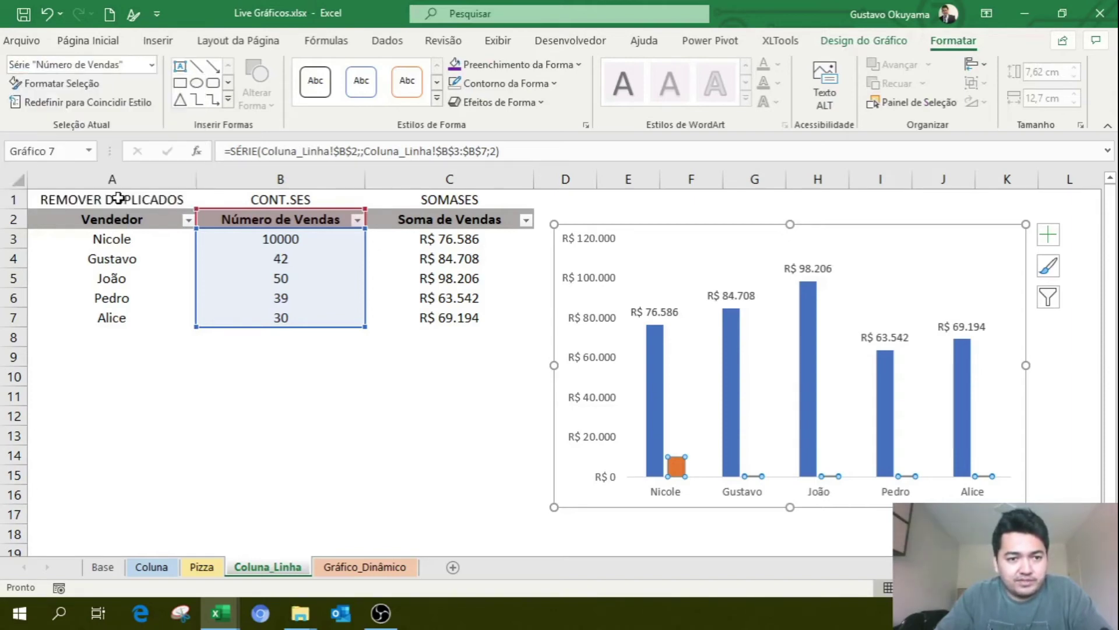
{"action": "left_click", "coordinate": [76, 85]}
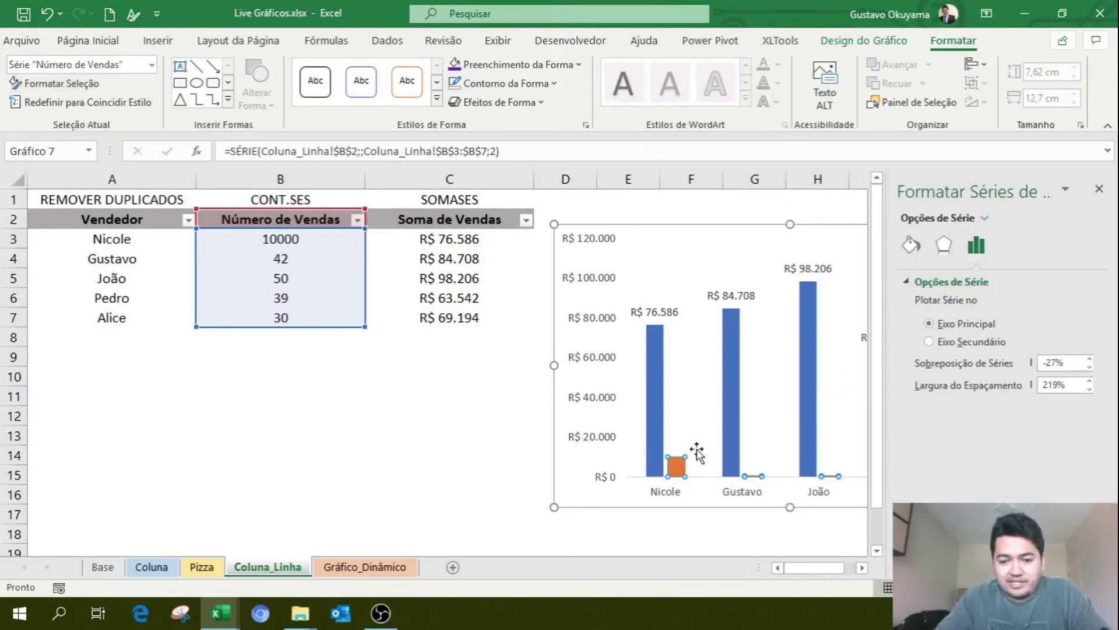
{"action": "left_click", "coordinate": [935, 341]}
{"action": "scroll", "coordinate": [936, 340], "scroll_direction": "down", "scroll_amount": 2}
{"action": "left_click", "coordinate": [1098, 189]}
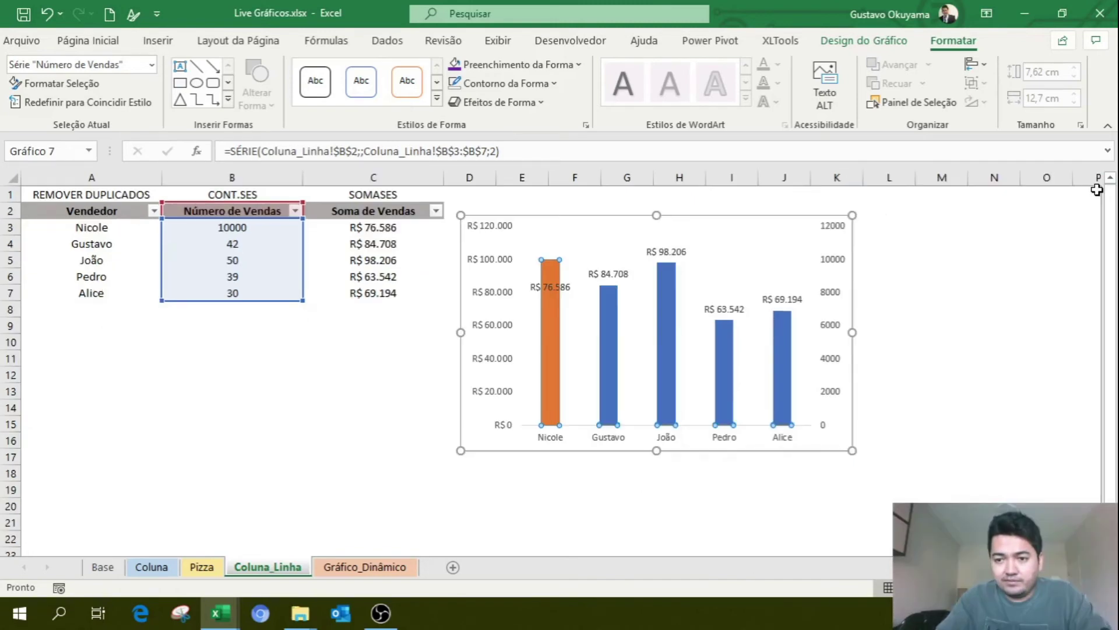
- Change the Número de Vendas series in the combo chart from clustered columns to the Linha chart type
{"action": "left_click", "coordinate": [1004, 327]}
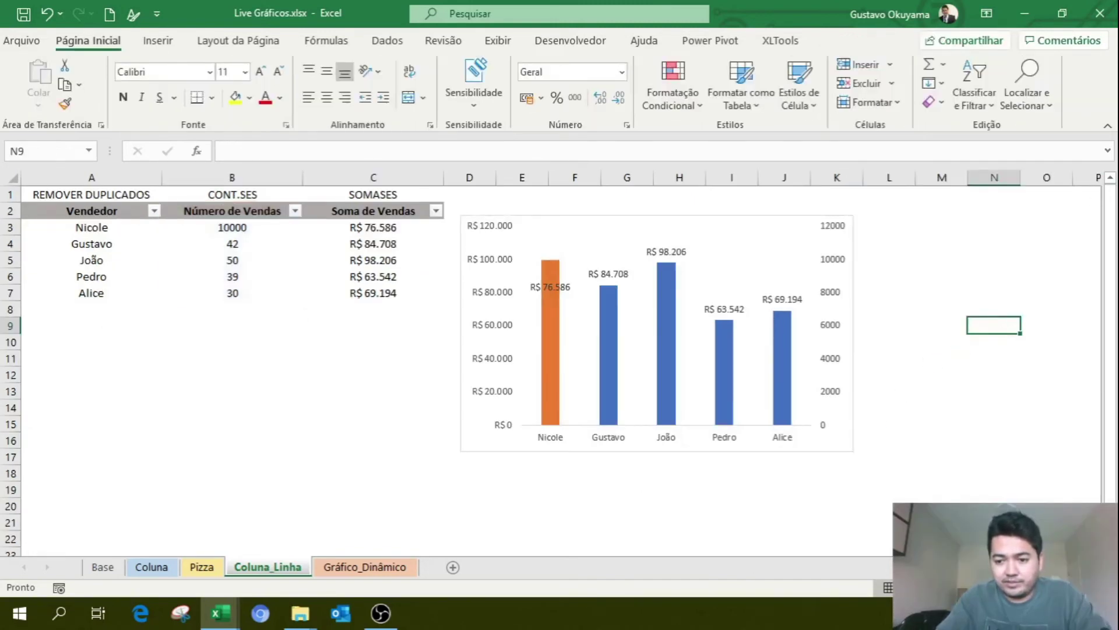
{"action": "scroll", "coordinate": [551, 363], "scroll_direction": "up", "scroll_amount": 2}
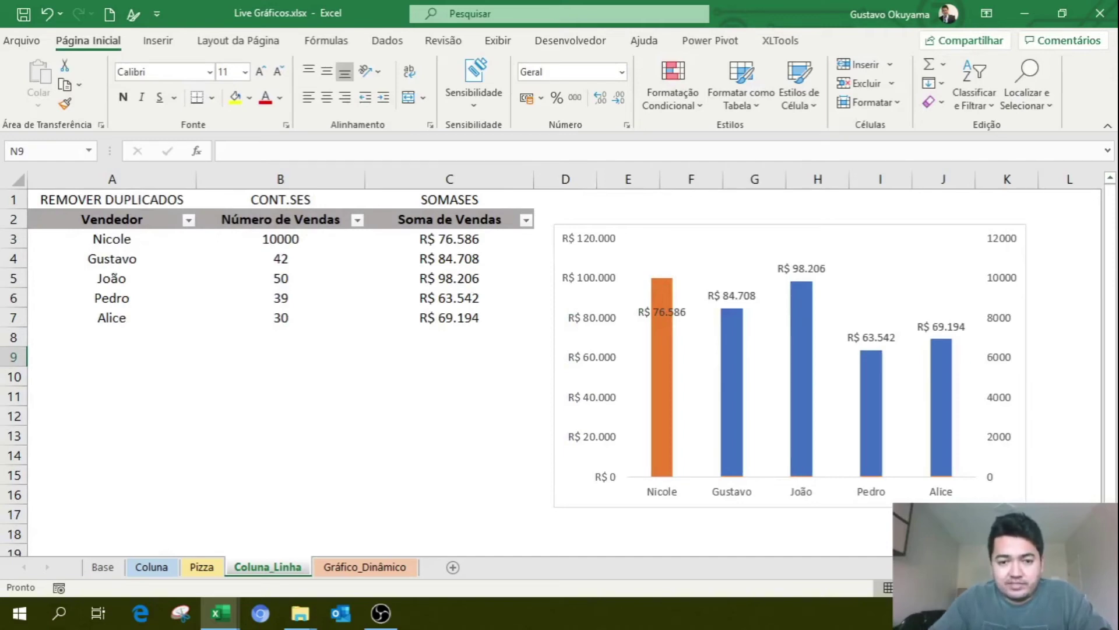
{"action": "right_click", "coordinate": [663, 350]}
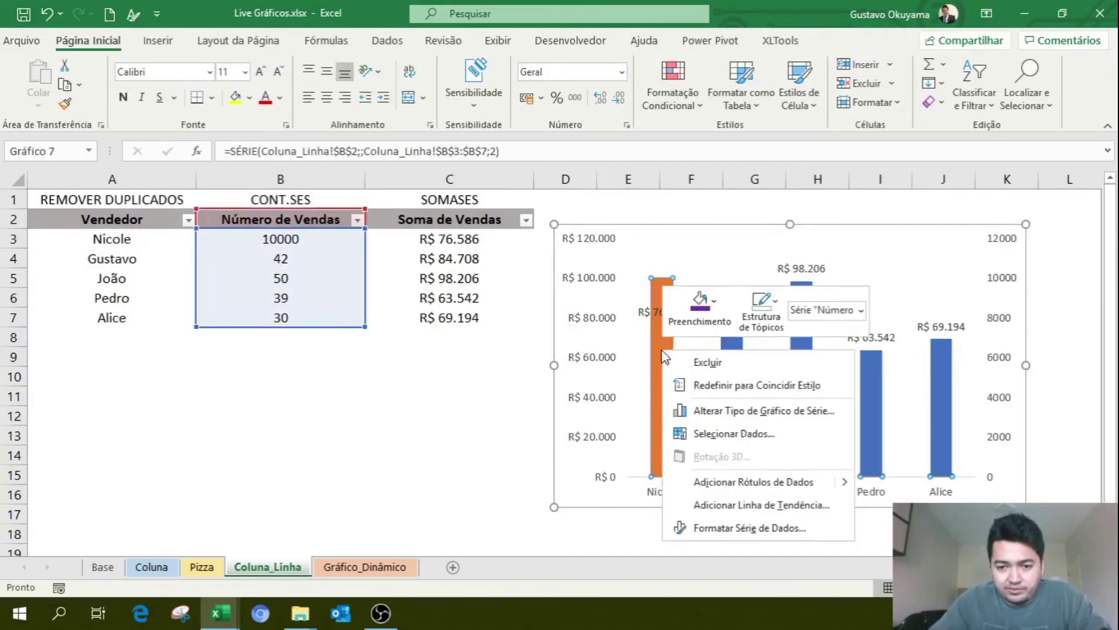
{"action": "left_click", "coordinate": [705, 410]}
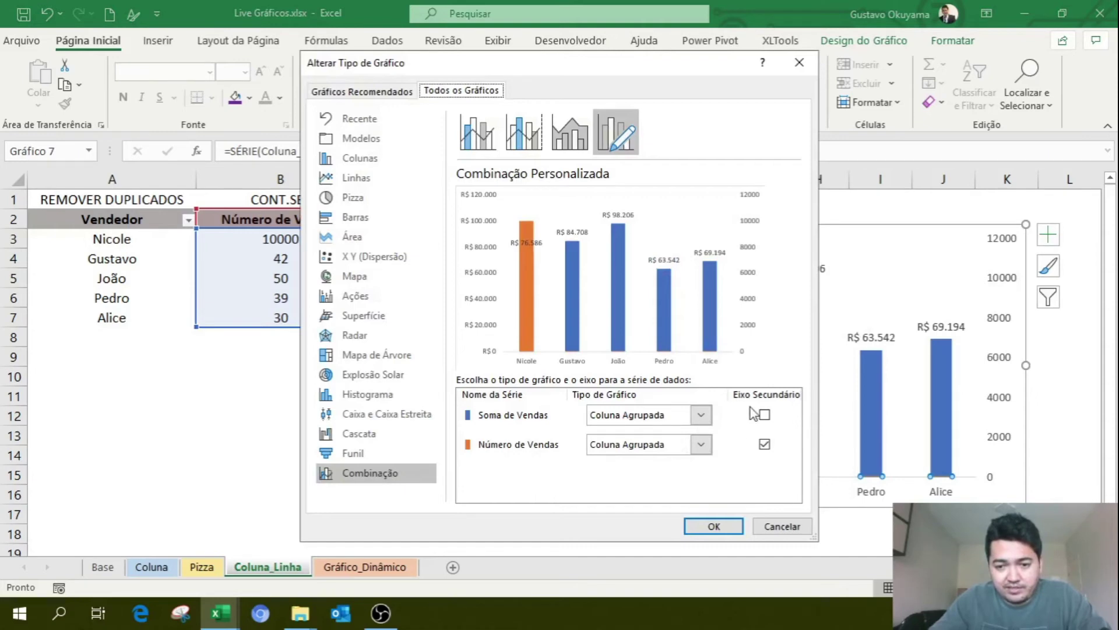
{"action": "left_click", "coordinate": [703, 446]}
{"action": "left_click", "coordinate": [624, 298]}
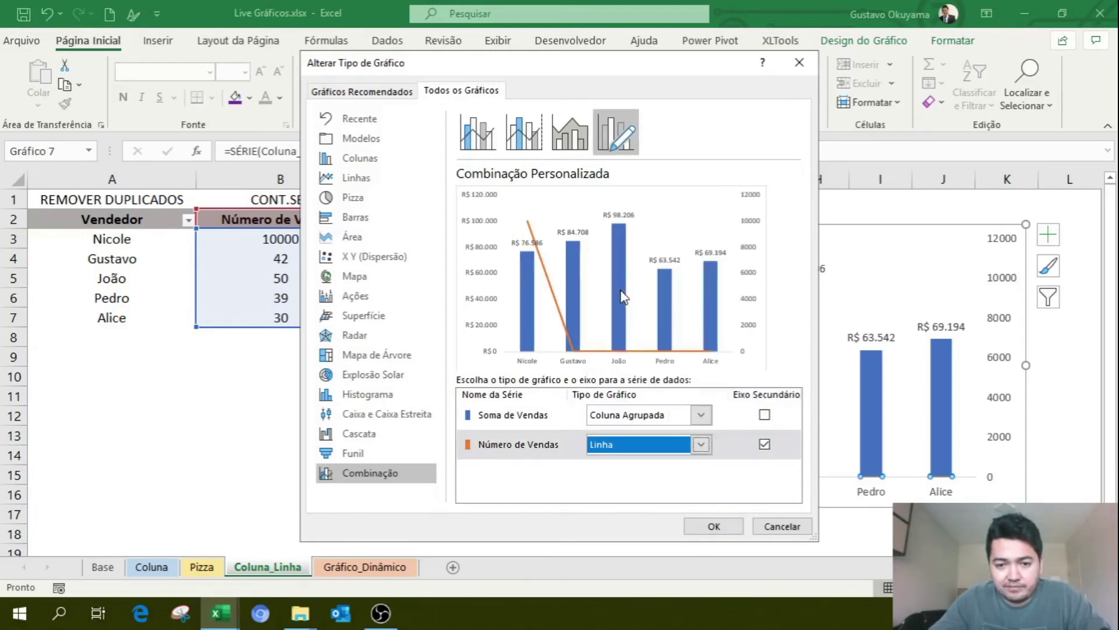
{"action": "left_click", "coordinate": [723, 528]}
{"action": "left_click", "coordinate": [697, 536]}
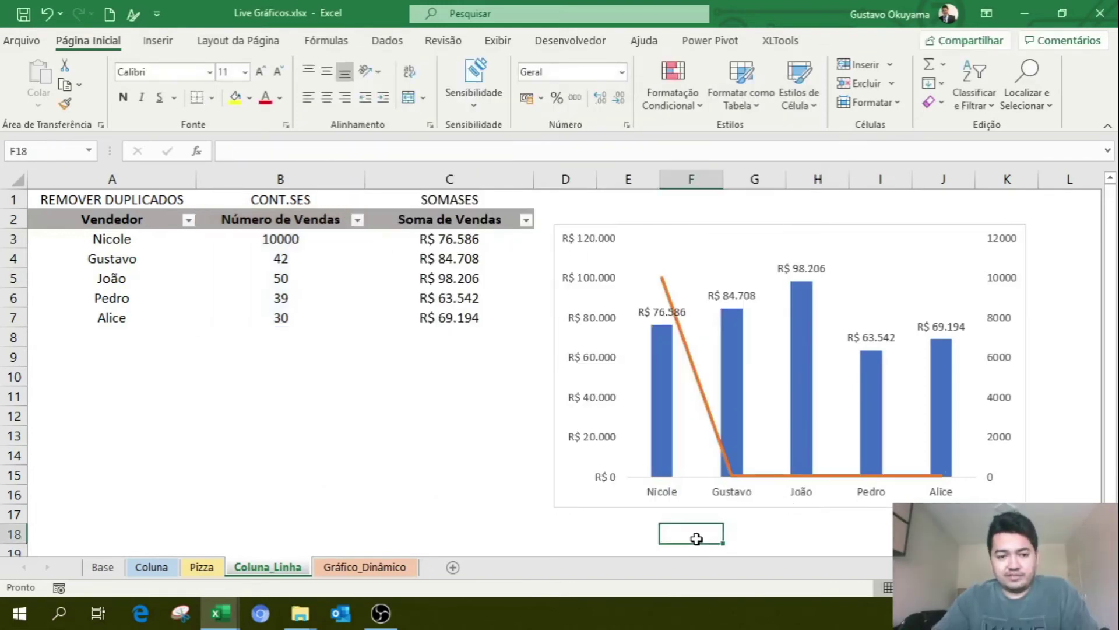
- Set the Número de Vendas value in cell B3 to 47
{"action": "left_click", "coordinate": [298, 241]}
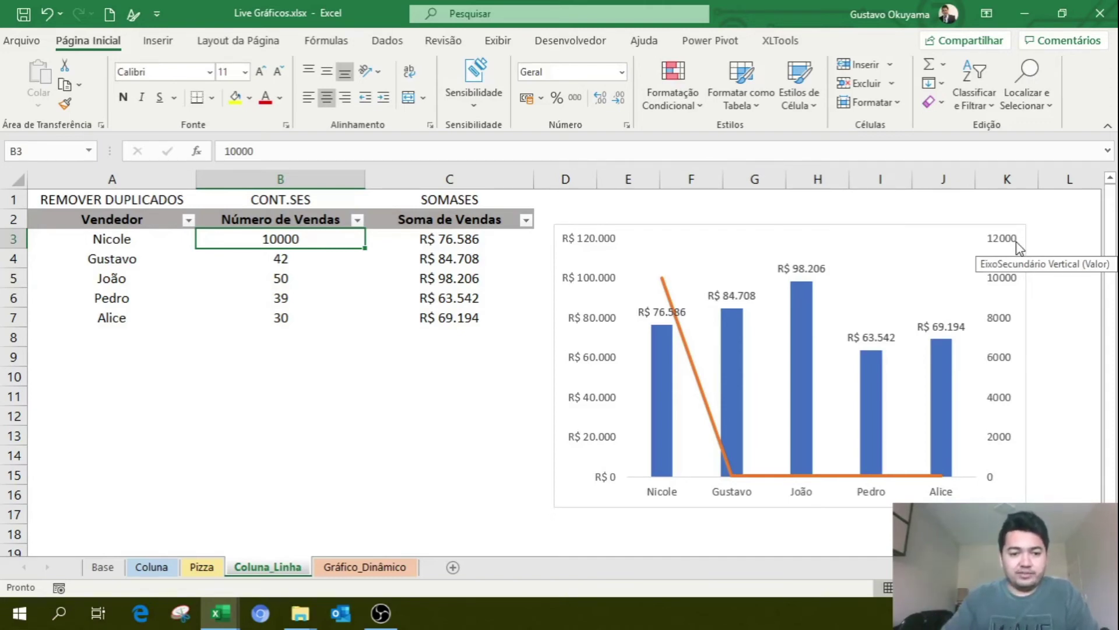
{"action": "left_click", "coordinate": [282, 318]}
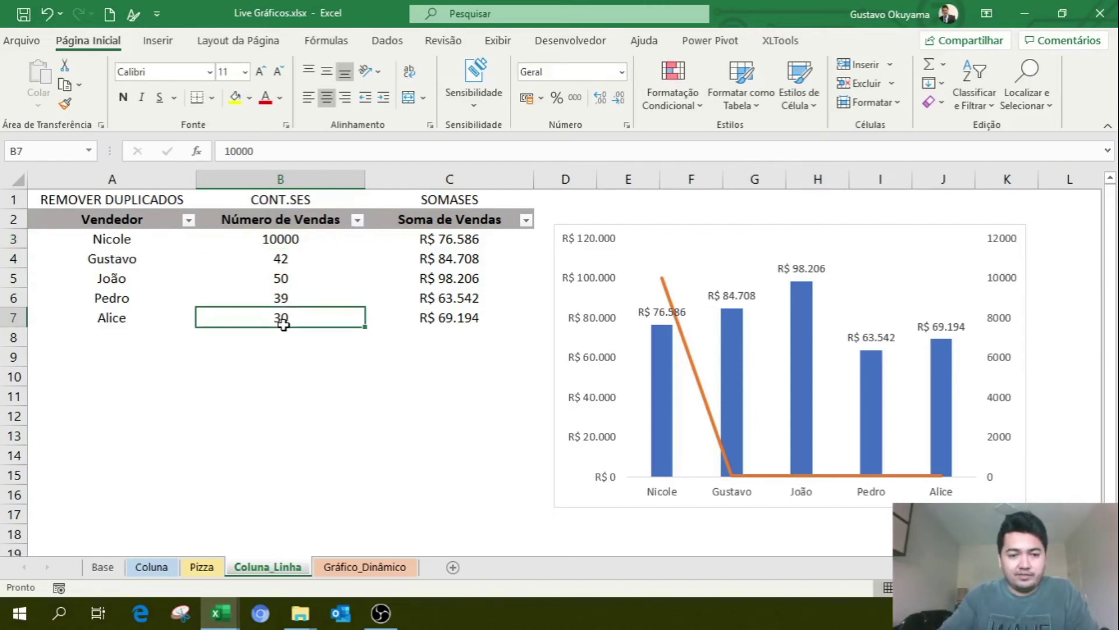
{"action": "left_click", "coordinate": [305, 251]}
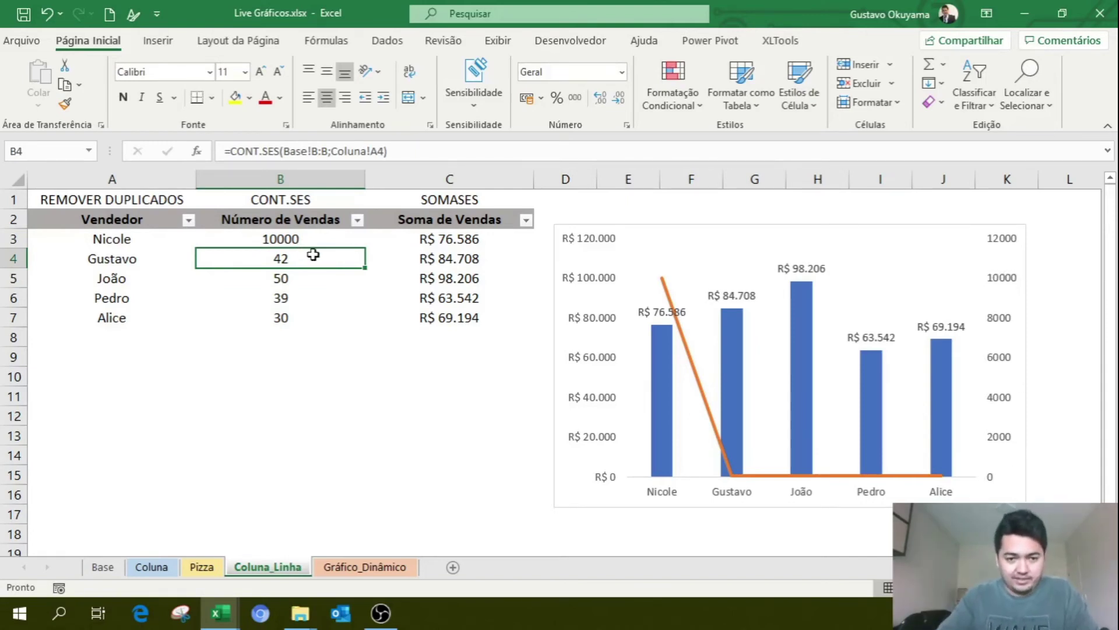
{"action": "left_click", "coordinate": [295, 235]}
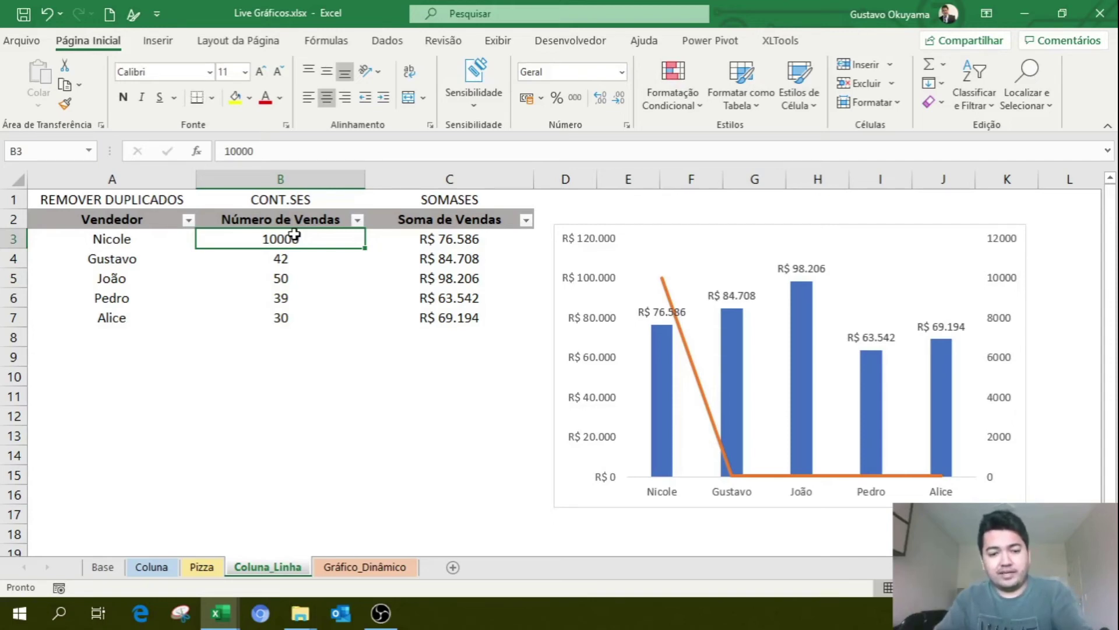
{"action": "type", "text": "47"}
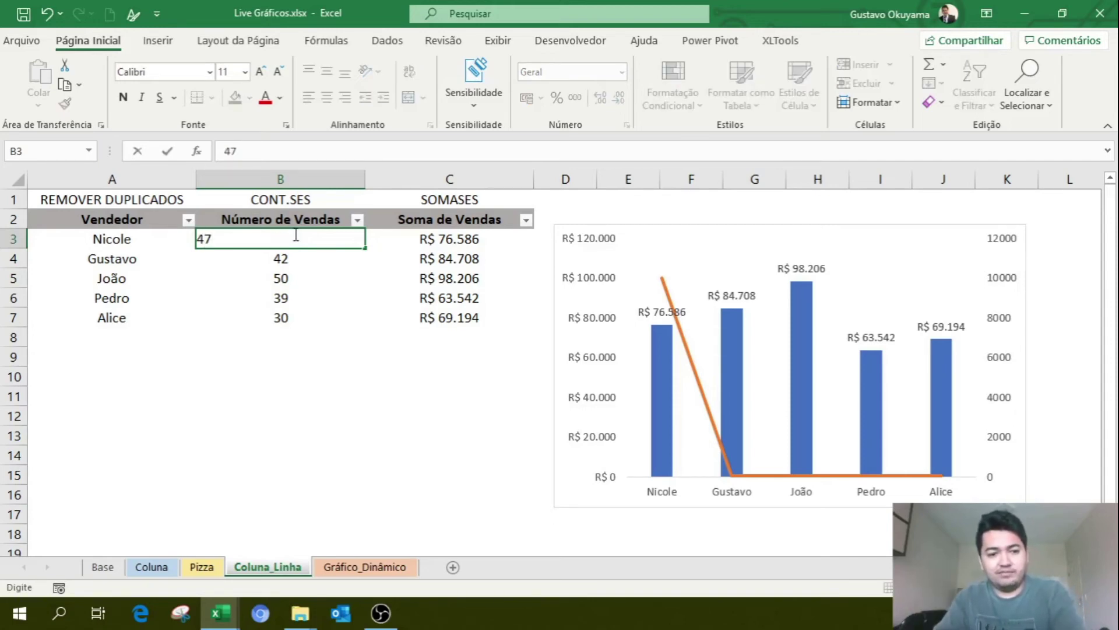
{"action": "key", "text": "Return"}
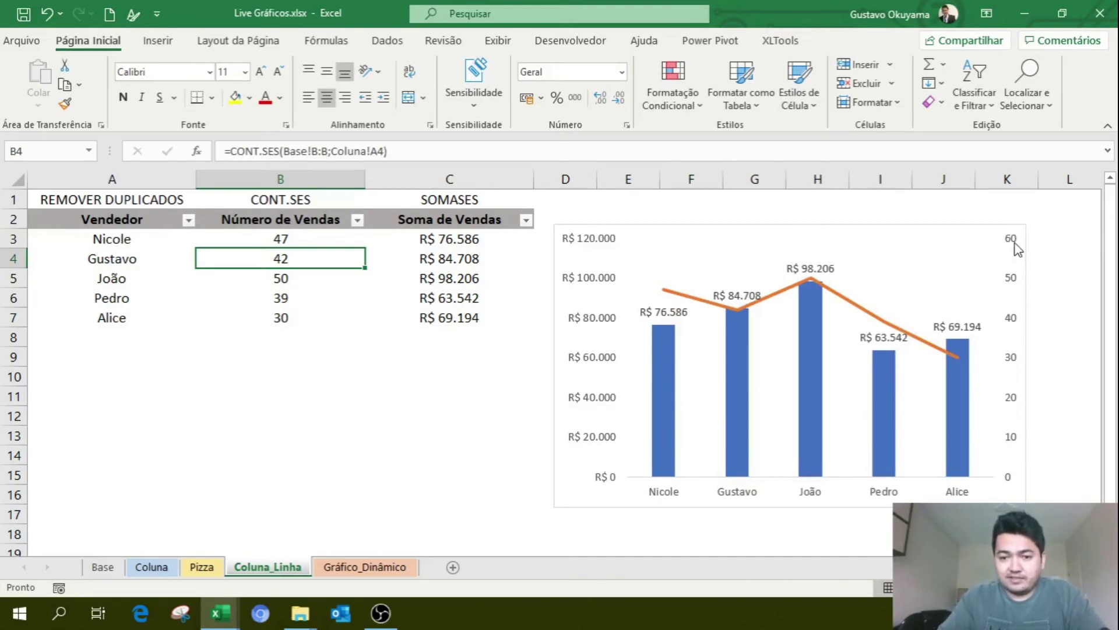
- Add data labels to the Número de Vendas line in the chart
{"action": "right_click", "coordinate": [704, 303]}
{"action": "left_click", "coordinate": [757, 430]}
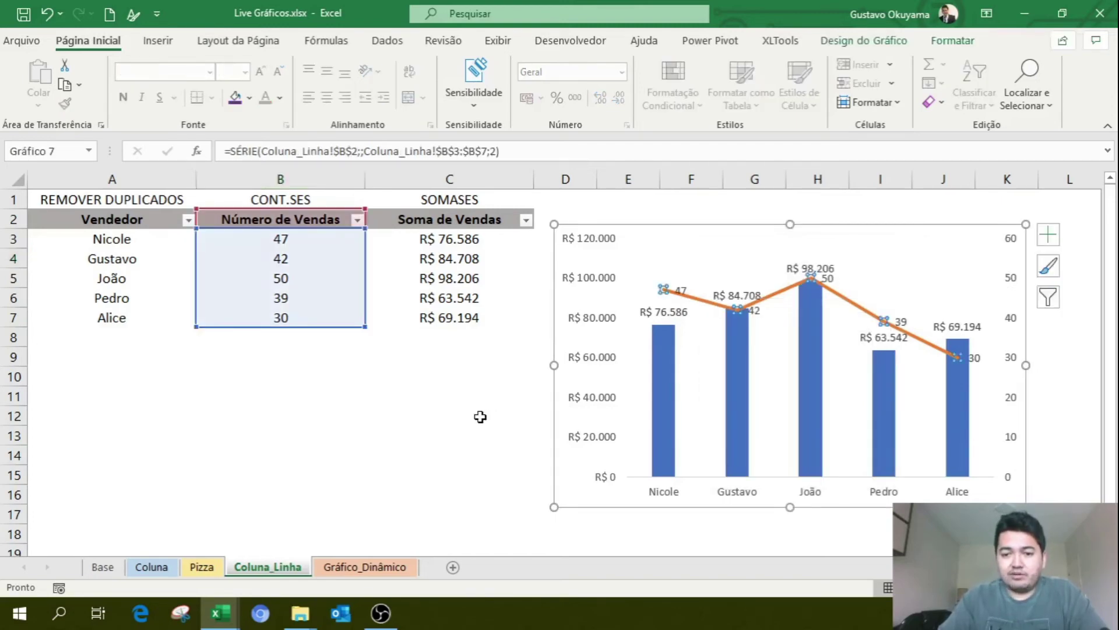
{"action": "left_click", "coordinate": [460, 413]}
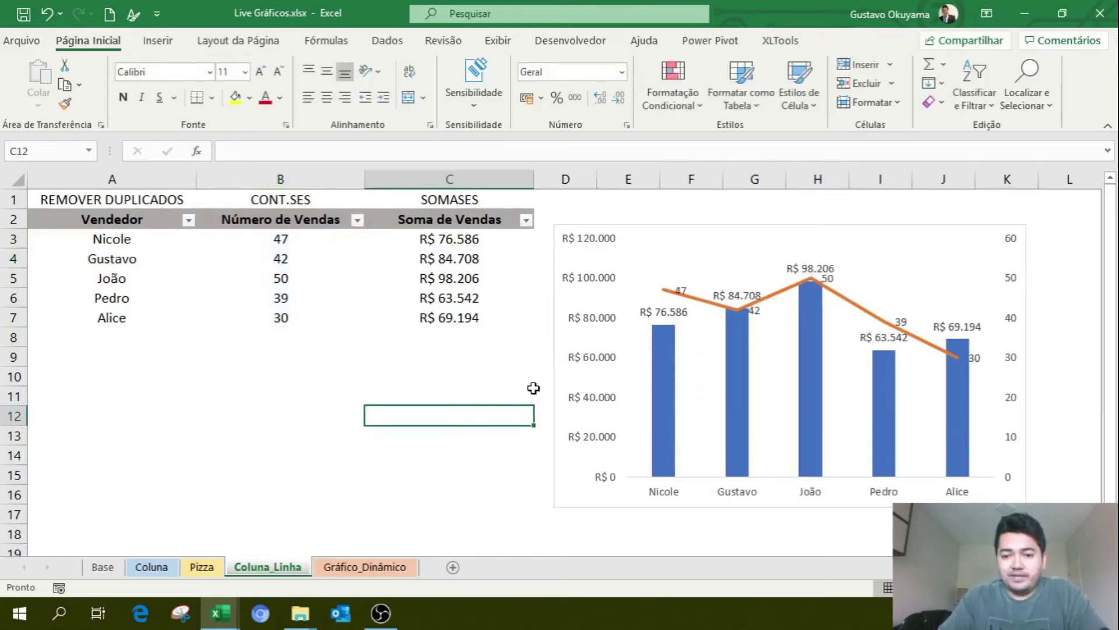
- Give the chart a default title, remove the chart area's outline and shift the chart slightly
{"action": "left_click", "coordinate": [632, 233]}
{"action": "left_click", "coordinate": [953, 40]}
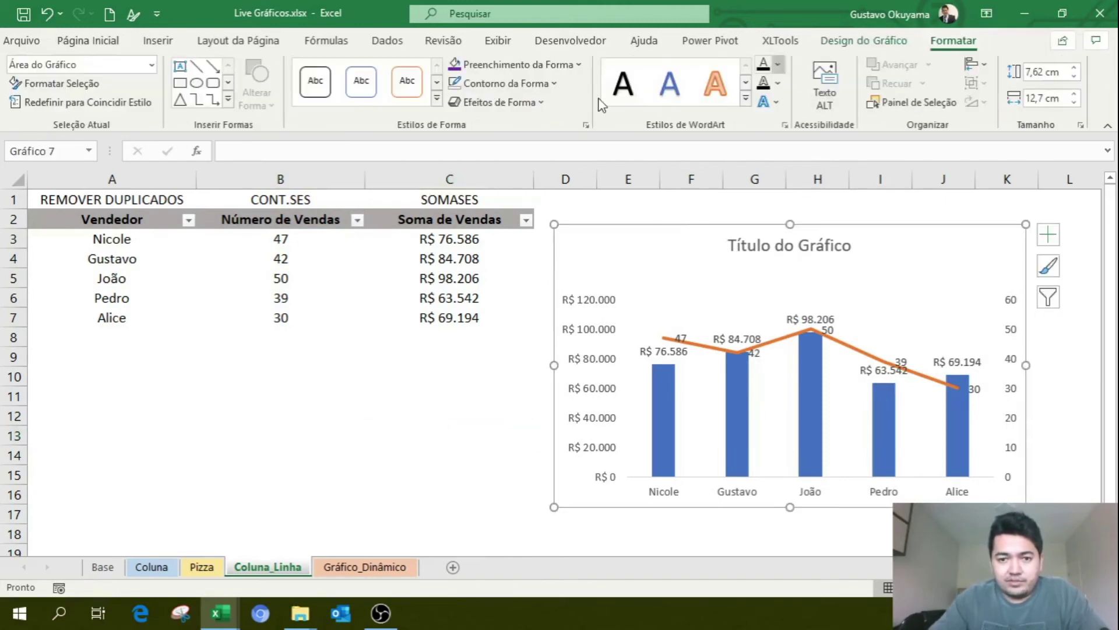
{"action": "left_click", "coordinate": [503, 82]}
{"action": "left_click", "coordinate": [487, 344]}
{"action": "left_click", "coordinate": [449, 420]}
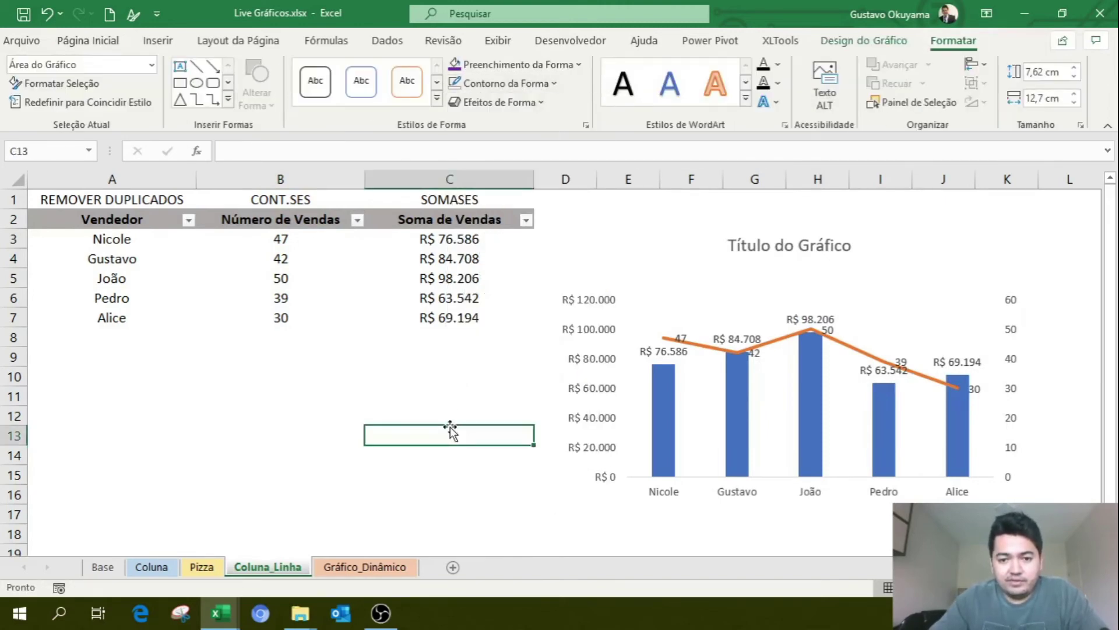
{"action": "left_click_drag", "start_coordinate": [675, 243], "coordinate": [663, 237]}
{"action": "left_click", "coordinate": [498, 415]}
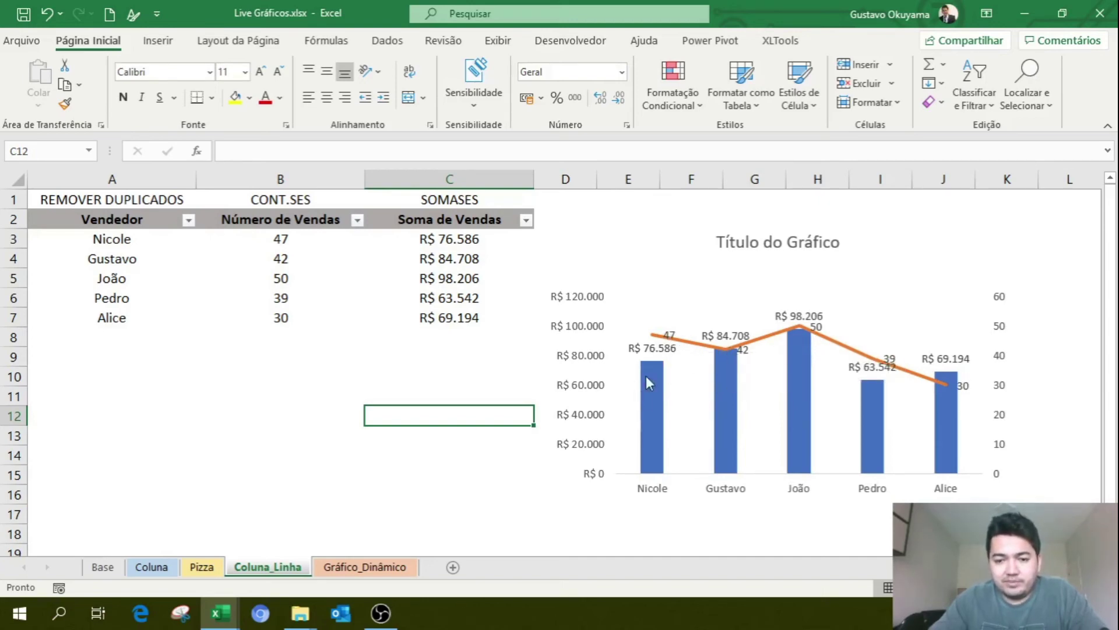
- Delete the entire combo chart from the Coluna_Linha sheet
{"action": "left_click", "coordinate": [688, 277]}
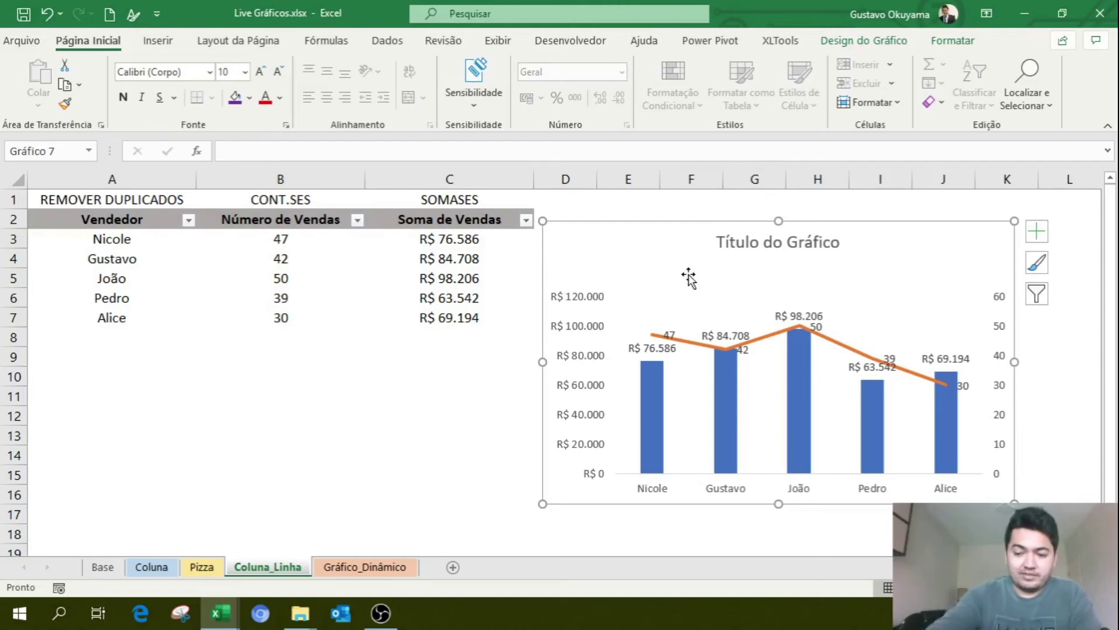
{"action": "key", "text": "Delete"}
{"action": "left_click_drag", "start_coordinate": [332, 383], "coordinate": [337, 388]}
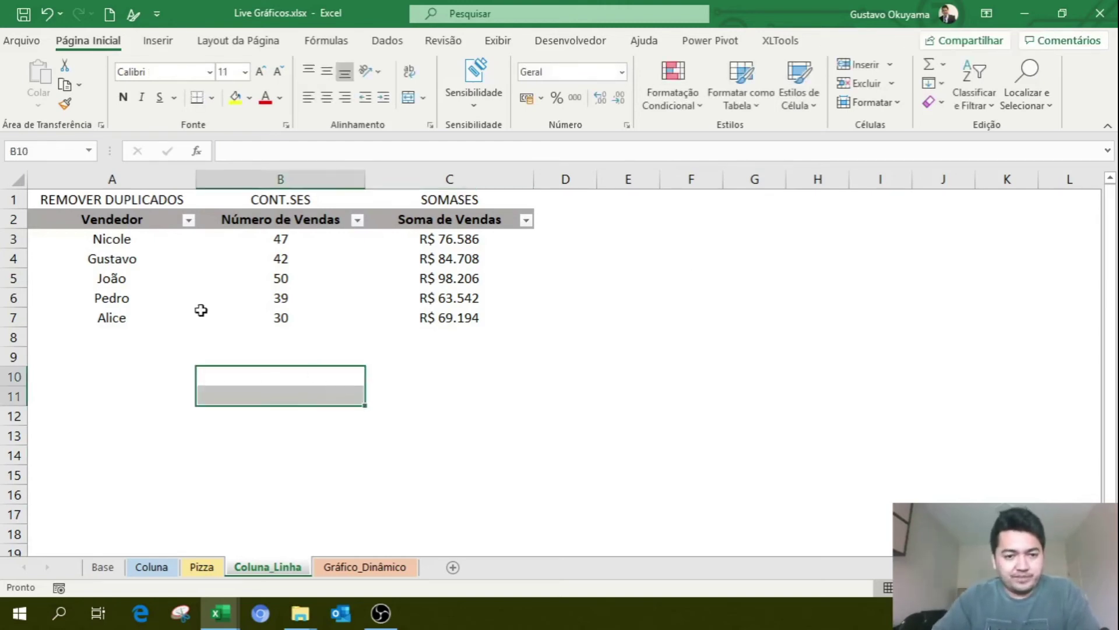
{"action": "left_click", "coordinate": [564, 337]}
- Start a new Combinação chart from the sales table in A2:C7, keeping the table visible beside the chart settings
{"action": "left_click_drag", "start_coordinate": [105, 221], "coordinate": [500, 317]}
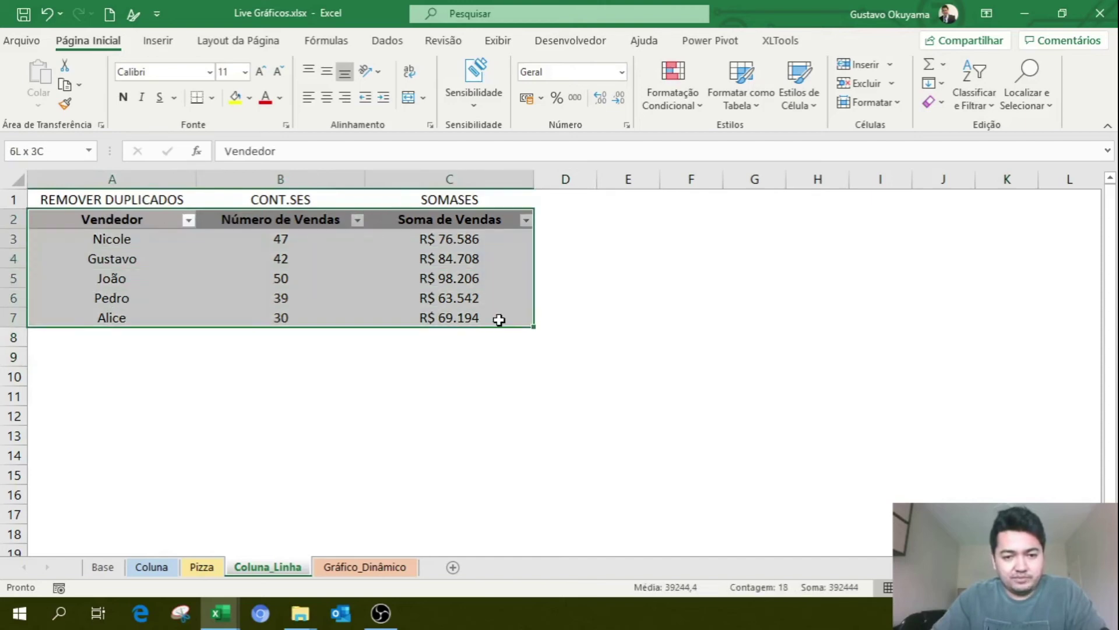
{"action": "left_click", "coordinate": [165, 44]}
{"action": "left_click", "coordinate": [408, 66]}
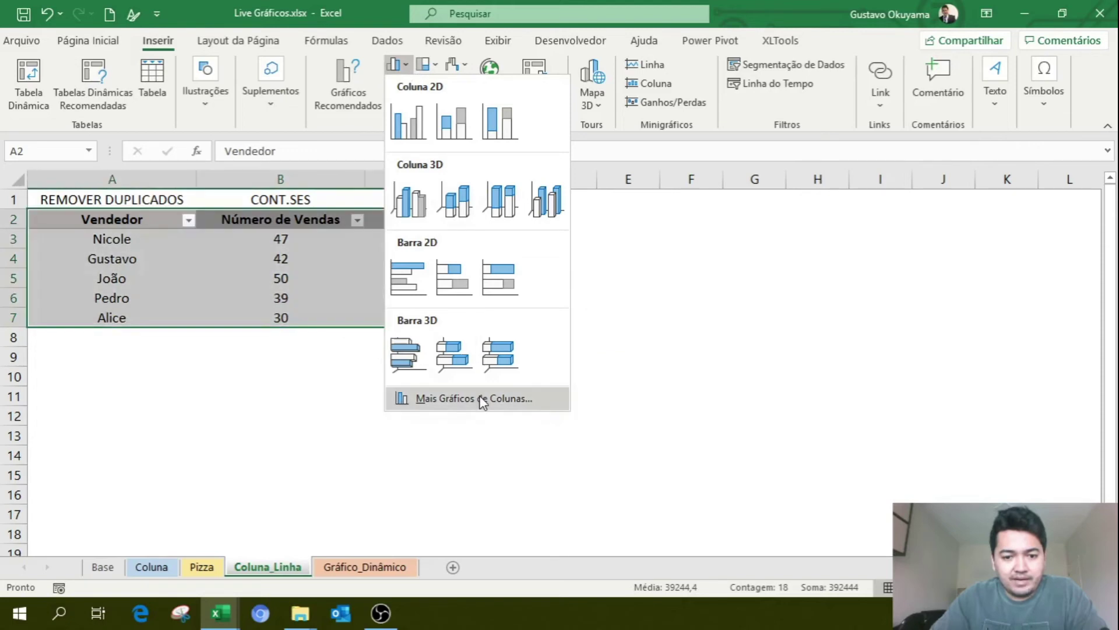
{"action": "left_click", "coordinate": [484, 400]}
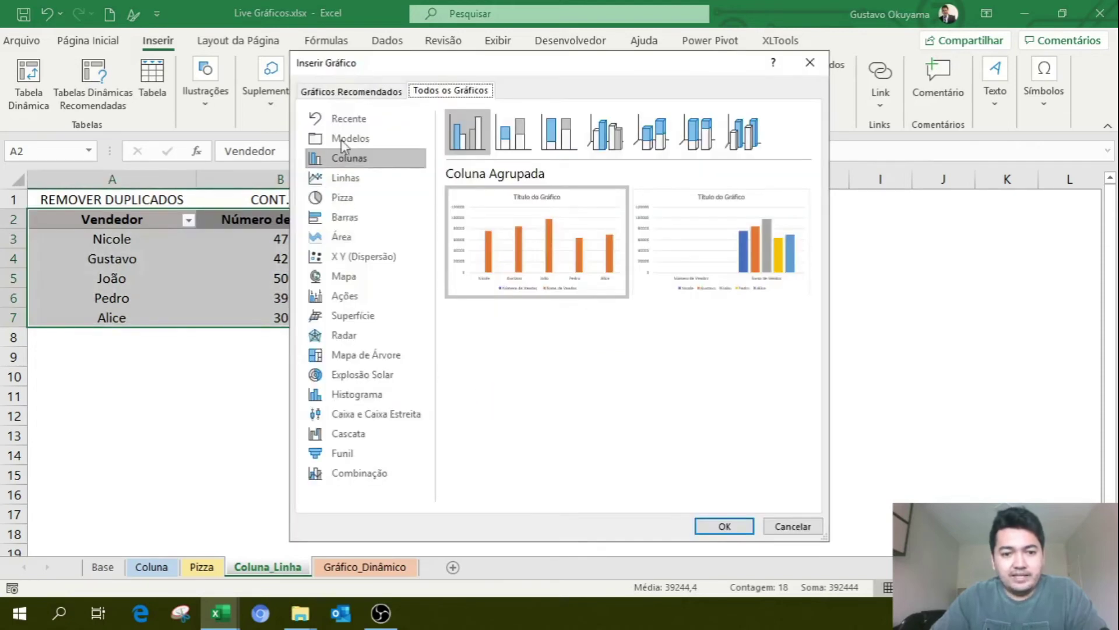
{"action": "left_click", "coordinate": [367, 475]}
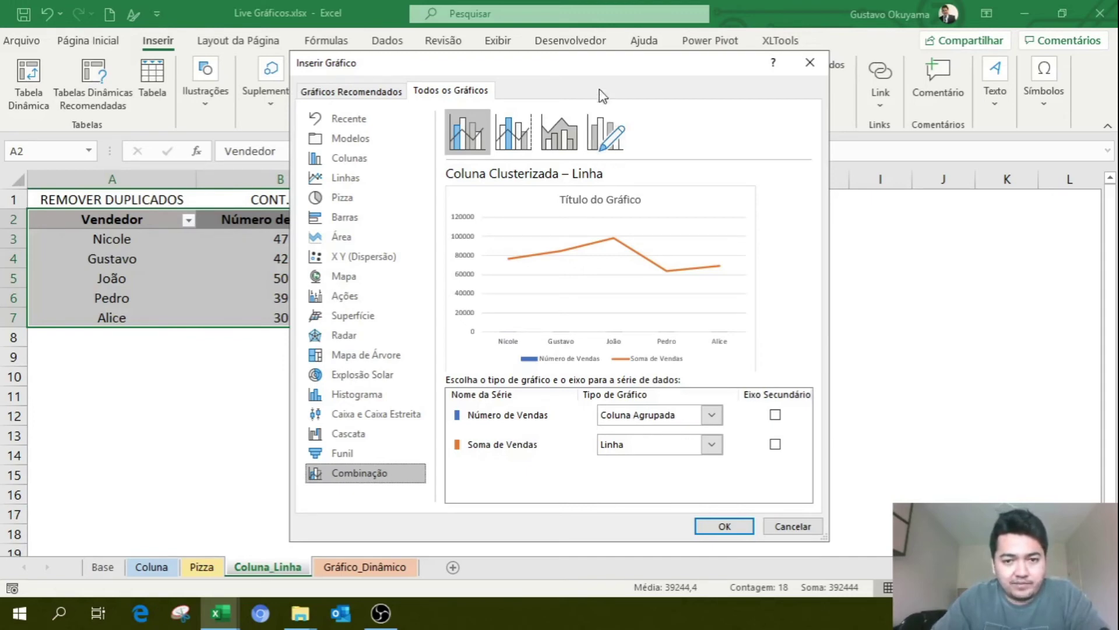
{"action": "left_click_drag", "start_coordinate": [598, 88], "coordinate": [858, 102]}
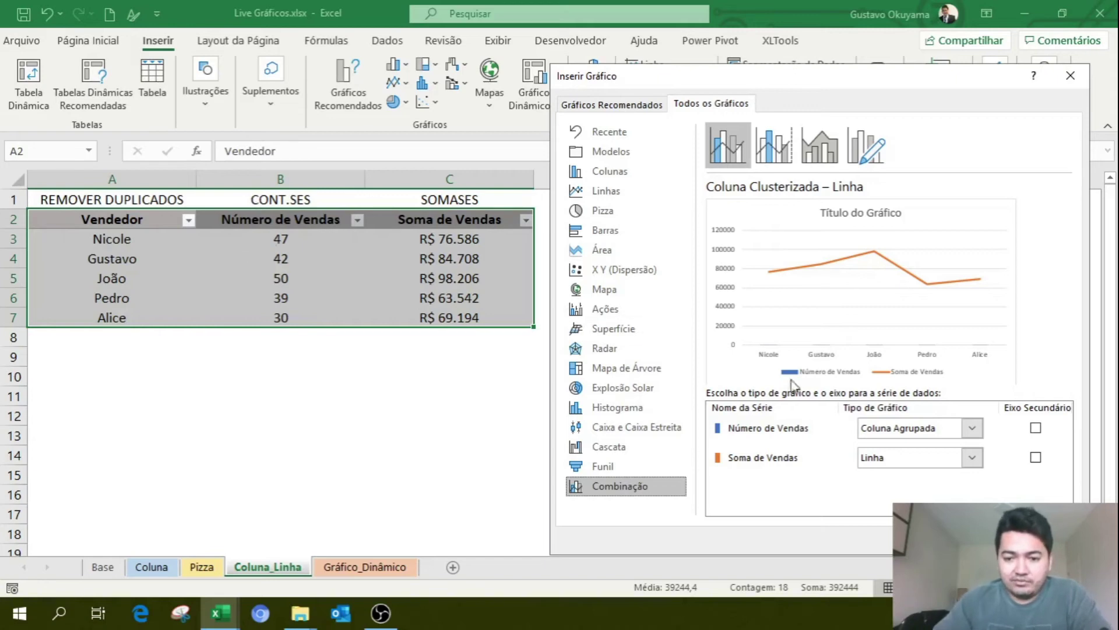
- Insert the combo chart with Número de Vendas as Linha on the secondary axis and Soma de Vendas as Coluna Agrupada, placed beside the table
{"action": "left_click", "coordinate": [976, 433]}
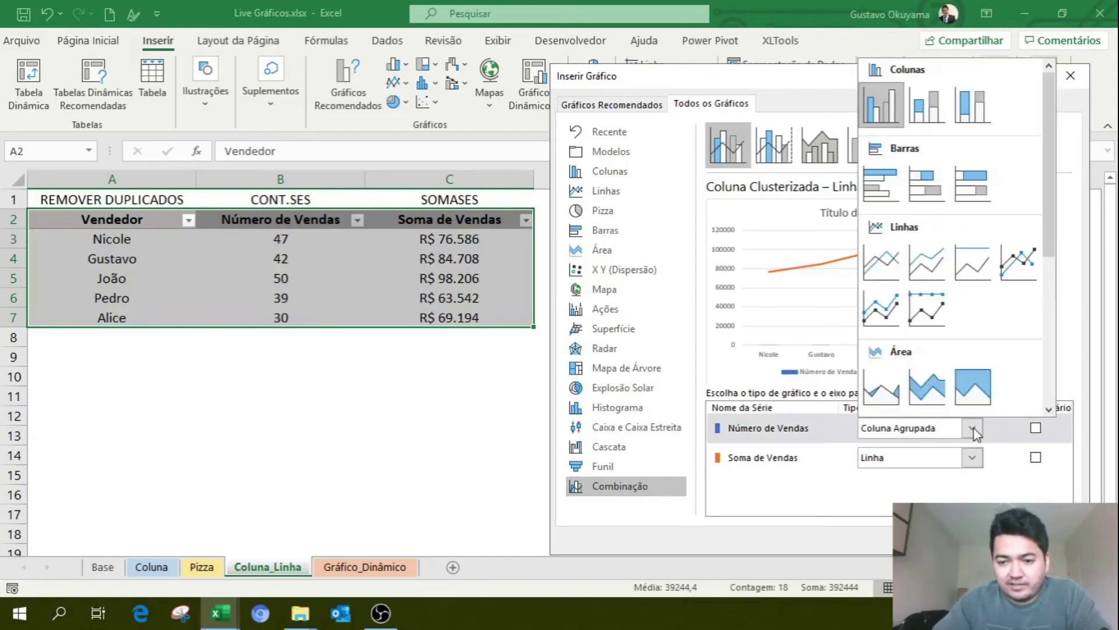
{"action": "left_click", "coordinate": [886, 262]}
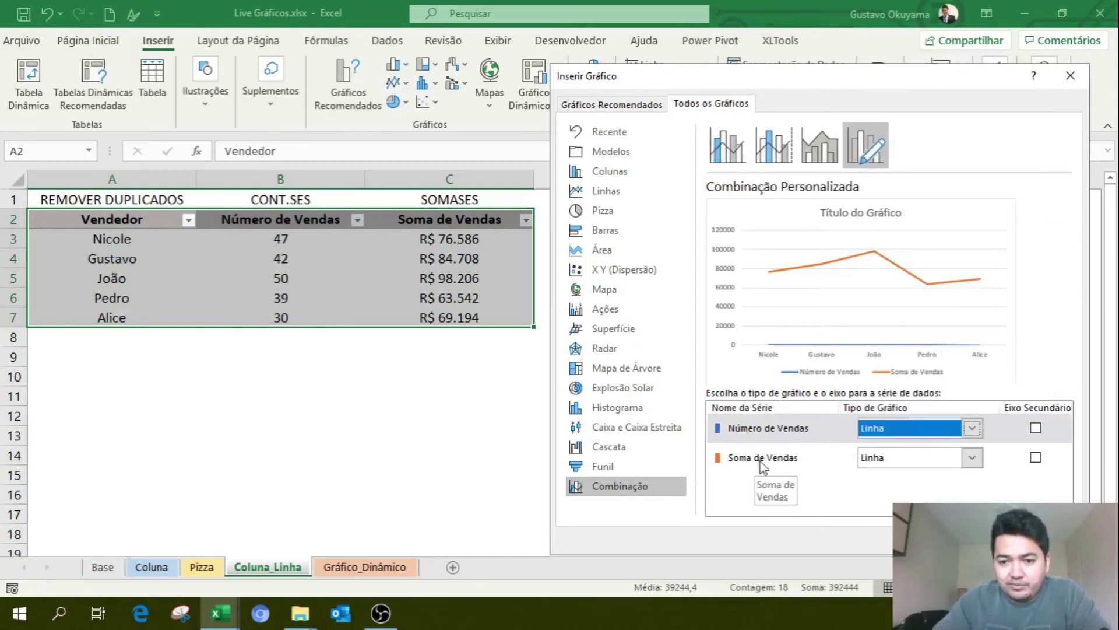
{"action": "left_click", "coordinate": [971, 459]}
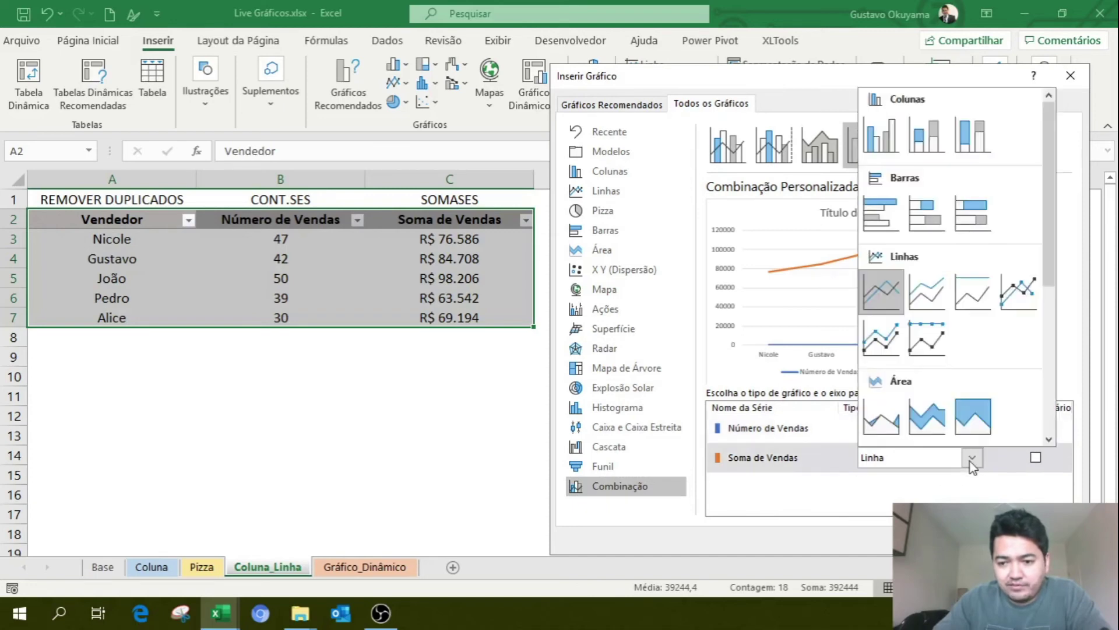
{"action": "left_click", "coordinate": [882, 135]}
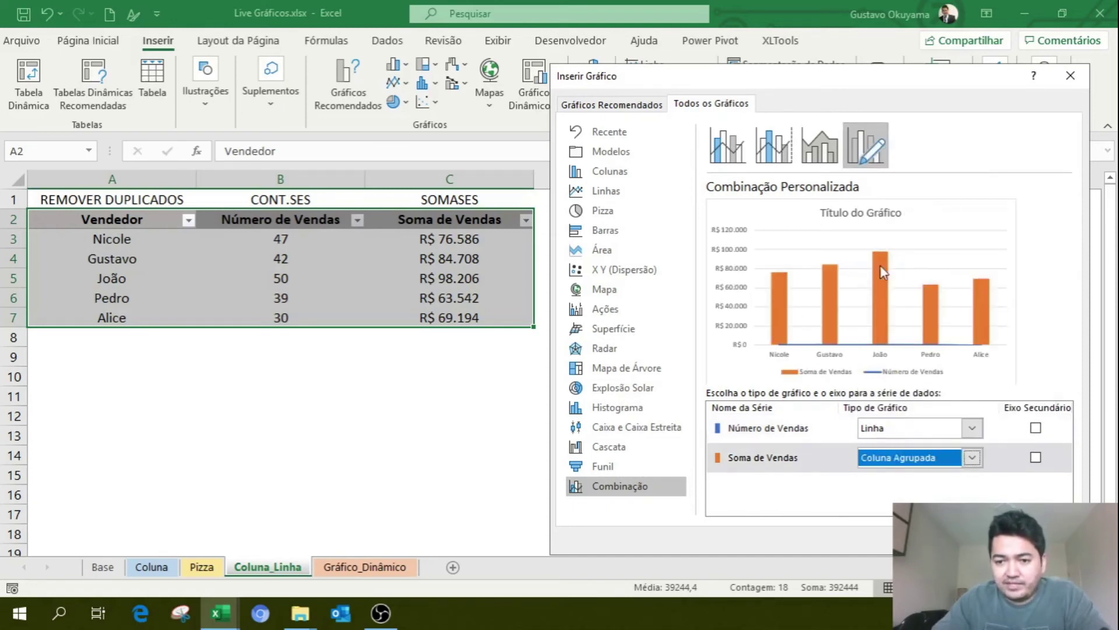
{"action": "left_click", "coordinate": [1036, 429]}
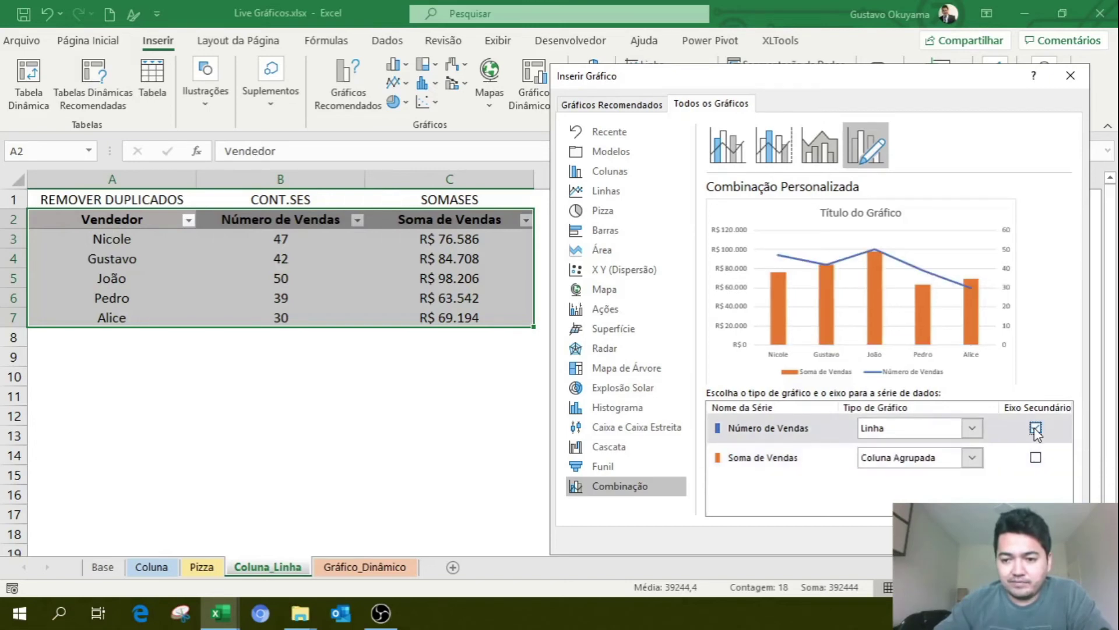
{"action": "left_click", "coordinate": [981, 540]}
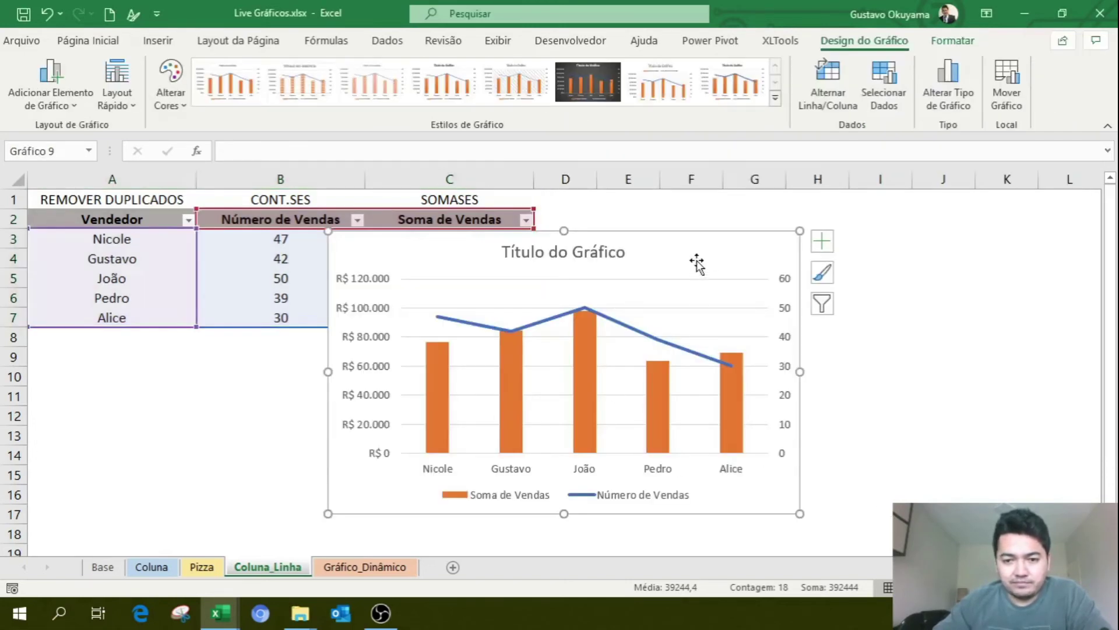
{"action": "left_click_drag", "start_coordinate": [697, 260], "coordinate": [925, 244]}
- Add data labels to the Soma de Vendas columns and the Número de Vendas line, enlarging the line's labels
{"action": "right_click", "coordinate": [756, 345]}
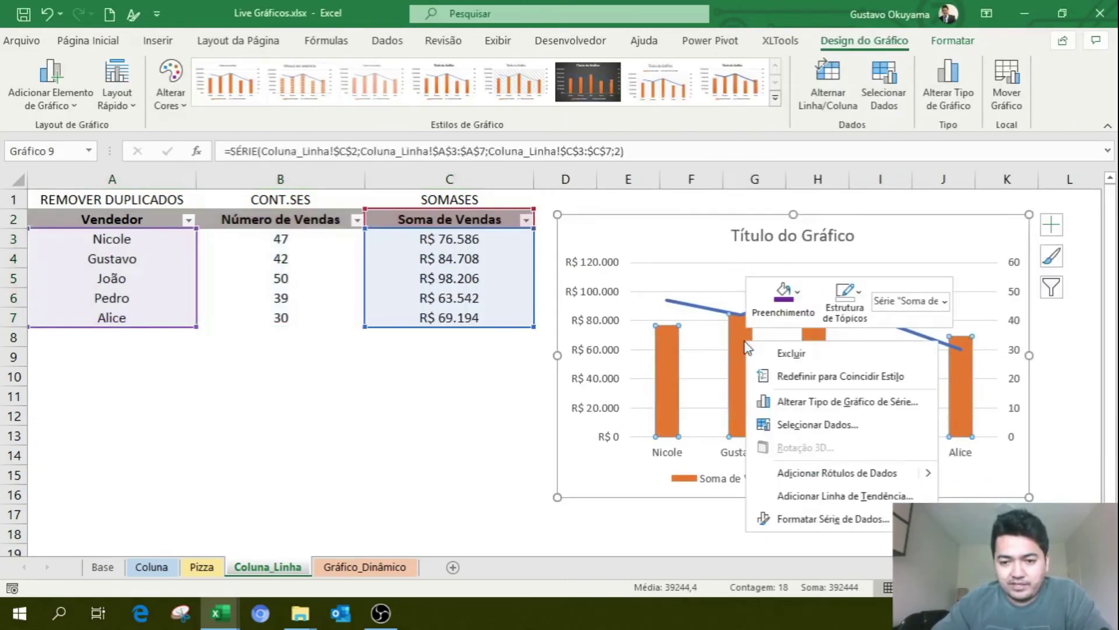
{"action": "left_click", "coordinate": [796, 471]}
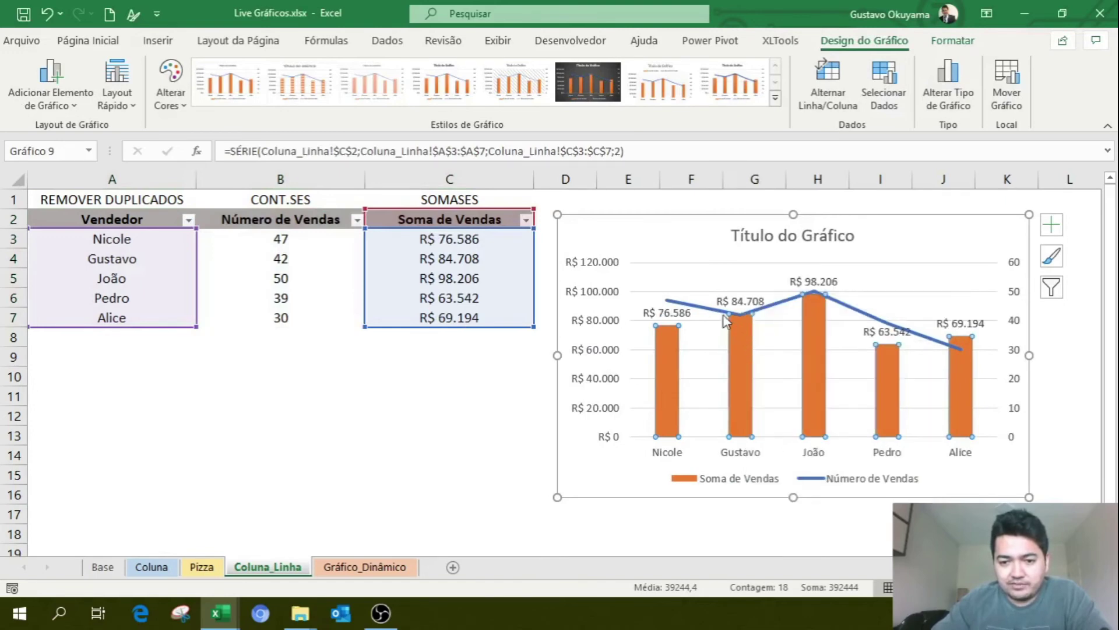
{"action": "right_click", "coordinate": [709, 310]}
{"action": "left_click", "coordinate": [789, 438]}
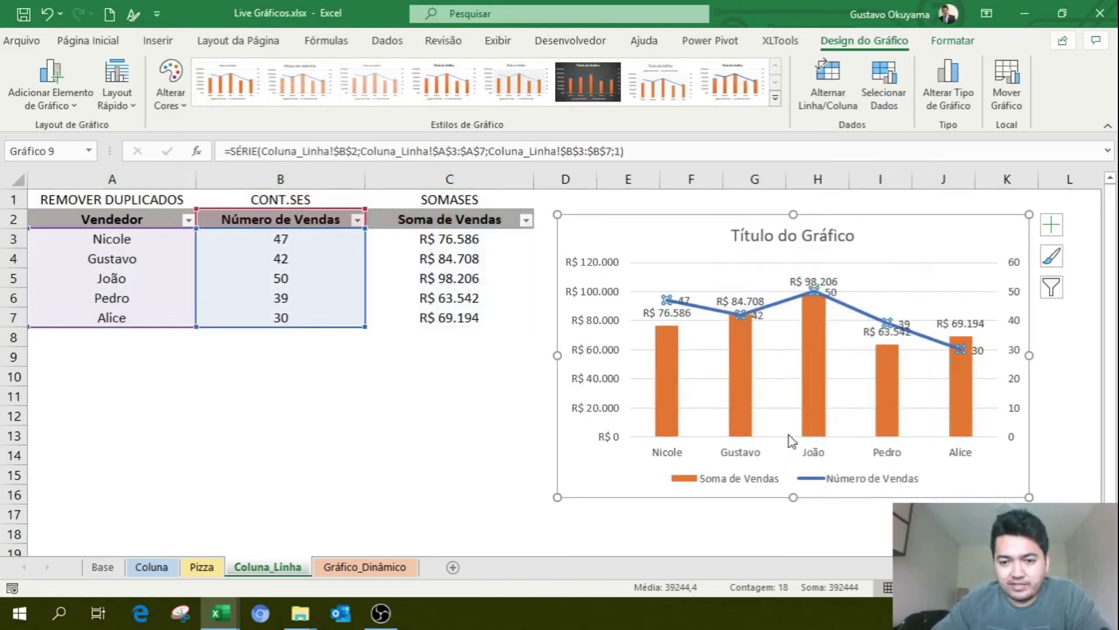
{"action": "key", "text": "Escape"}
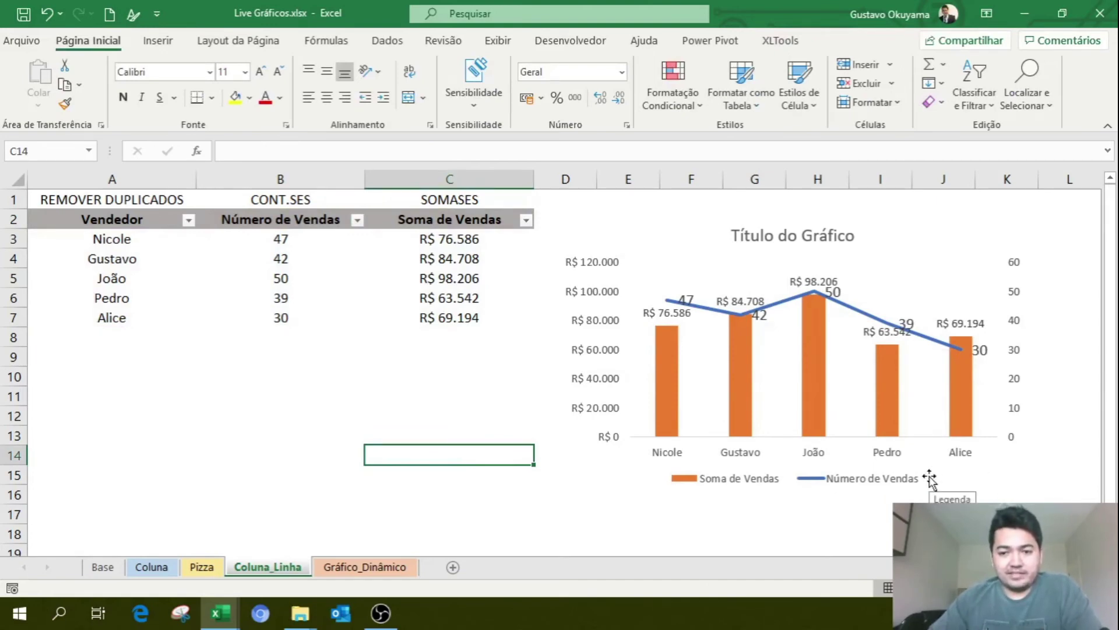
- Switch to the Gráfico_Dinâmico sheet to work on its empty sales target table
{"action": "left_click", "coordinate": [389, 568]}
{"action": "left_click", "coordinate": [406, 379]}
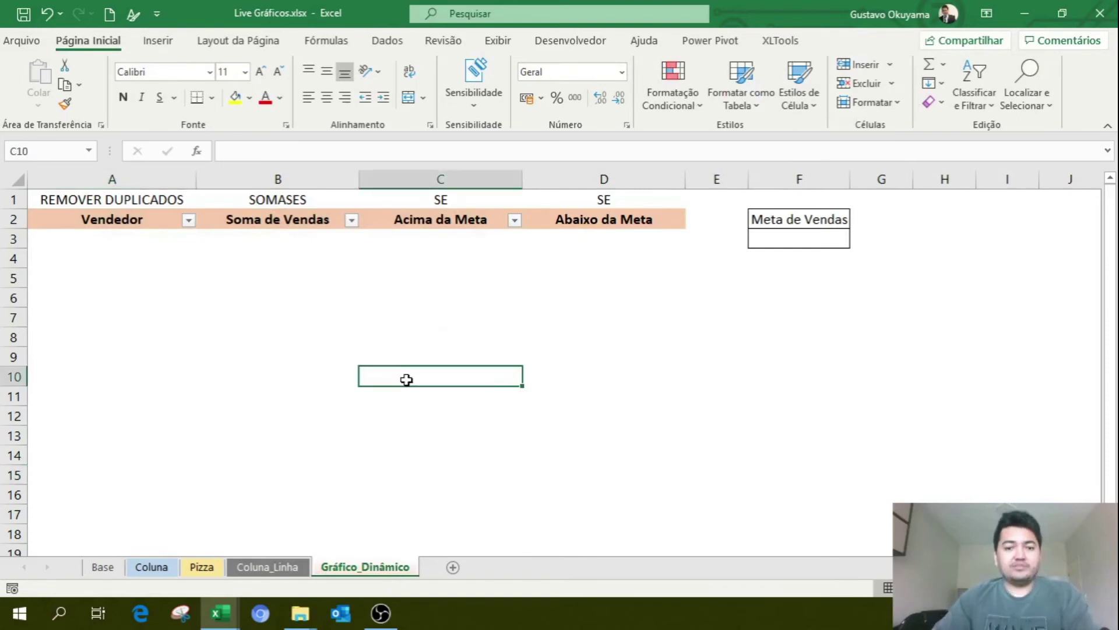
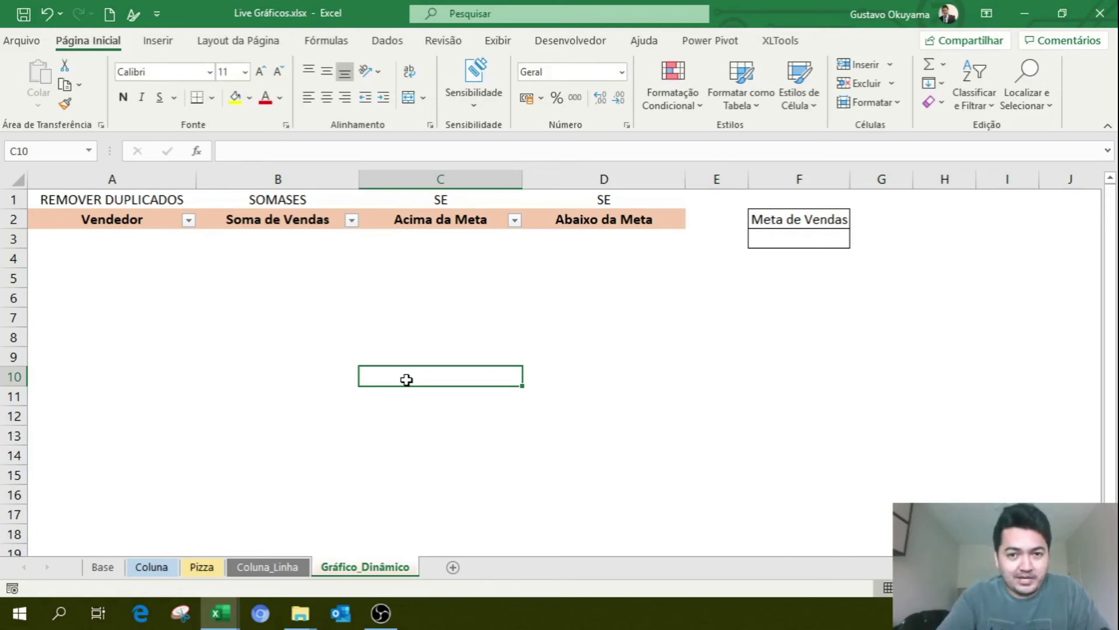
- Copy the seller names in A3:A7 of the Pizza sheet into the Vendedor column of Gráfico_Dinâmico, starting at A3
{"action": "left_click", "coordinate": [136, 247]}
{"action": "left_click", "coordinate": [222, 564]}
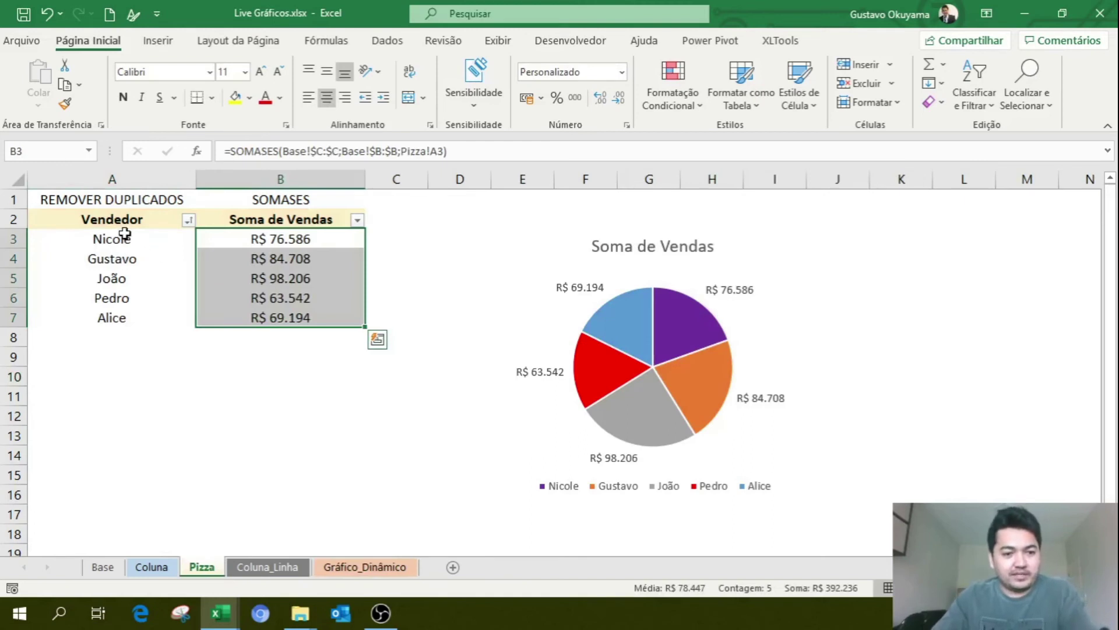
{"action": "left_click_drag", "start_coordinate": [125, 237], "coordinate": [125, 316]}
{"action": "key", "text": "ctrl+c"}
{"action": "left_click", "coordinate": [364, 567]}
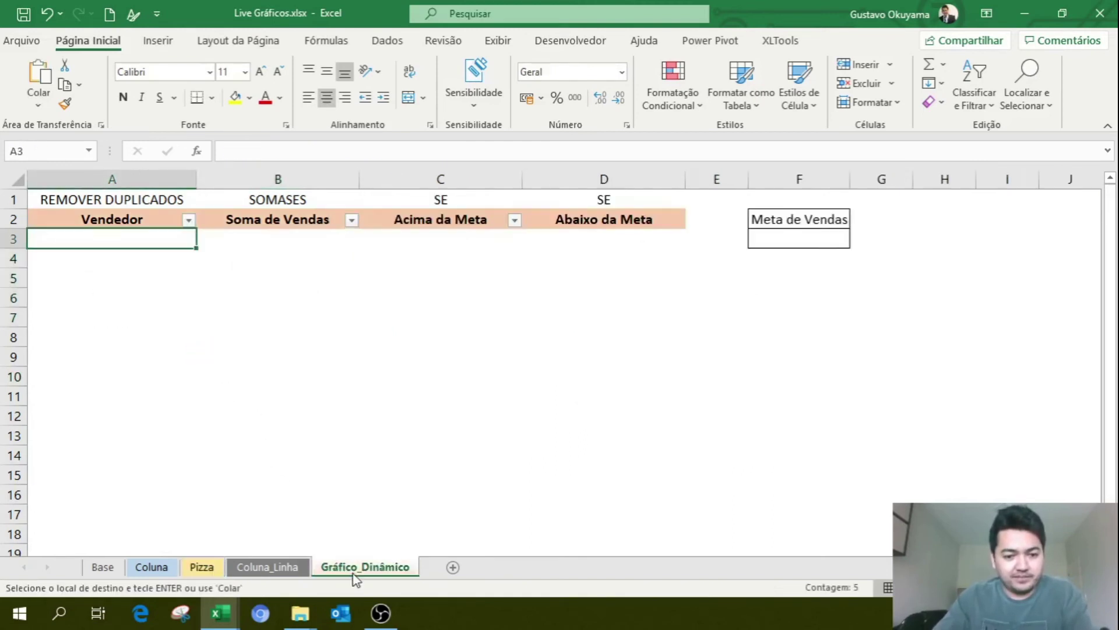
{"action": "key", "text": "ctrl+v"}
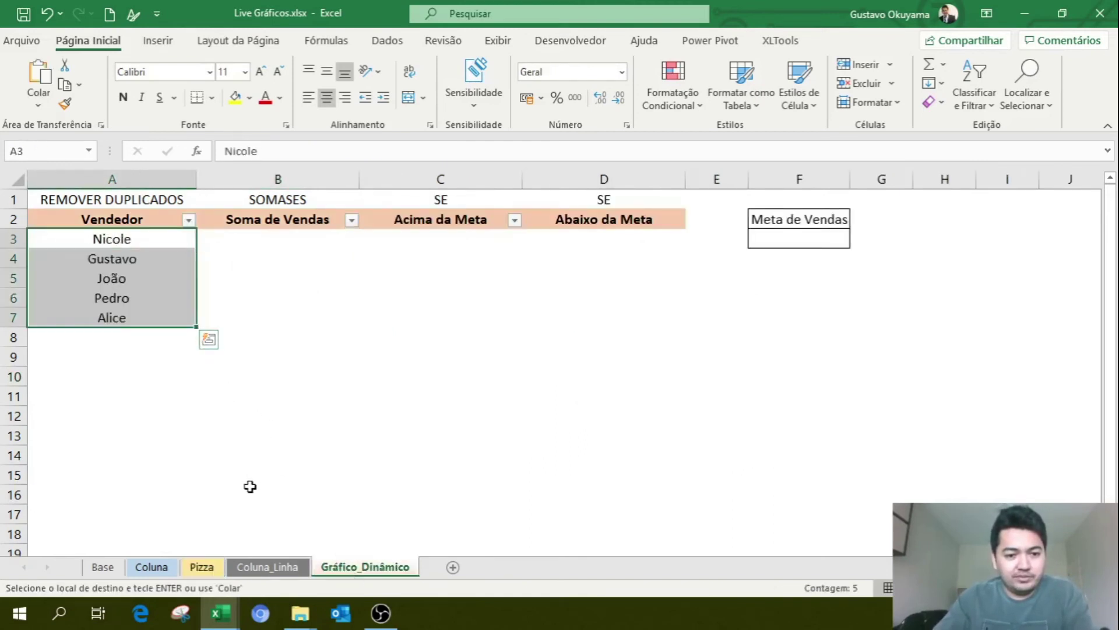
- Copy the Soma de Vendas values in C3:C7 of the Coluna_Linha sheet into B3:B7 of Gráfico_Dinâmico
{"action": "left_click", "coordinate": [275, 569]}
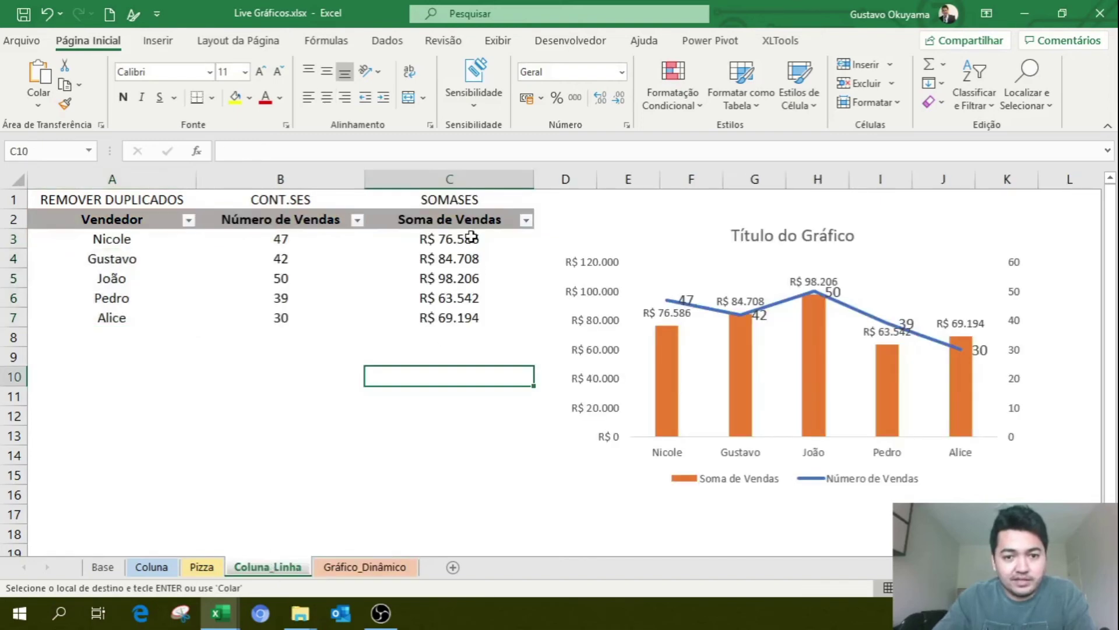
{"action": "left_click_drag", "start_coordinate": [469, 239], "coordinate": [461, 317]}
{"action": "key", "text": "ctrl+Page_Down"}
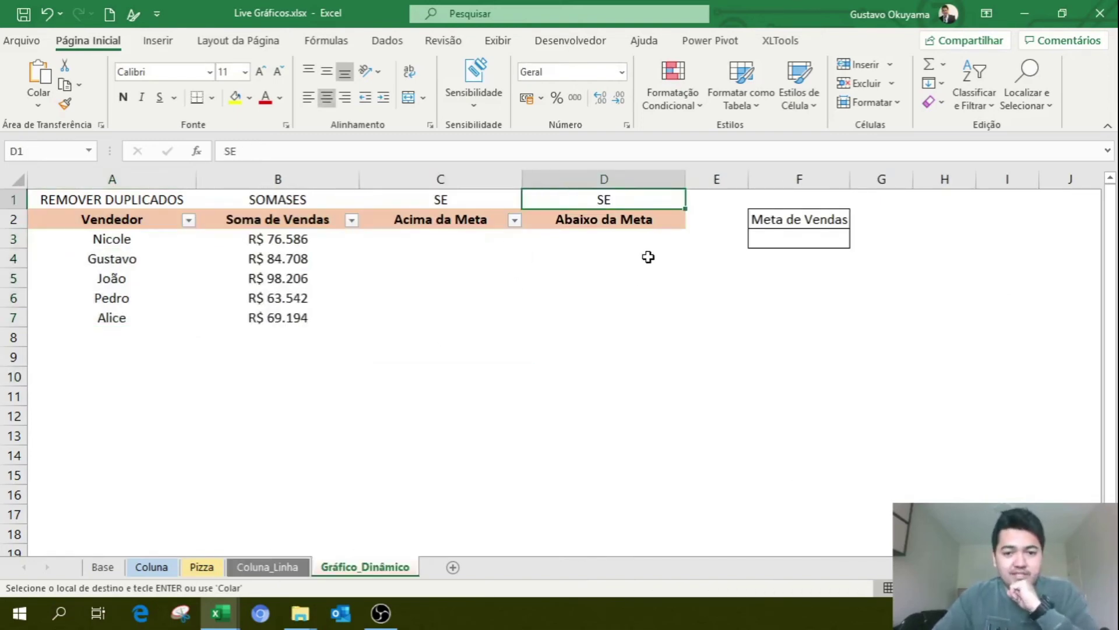
{"action": "left_click", "coordinate": [709, 220]}
{"action": "left_click_drag", "start_coordinate": [710, 220], "coordinate": [709, 300]}
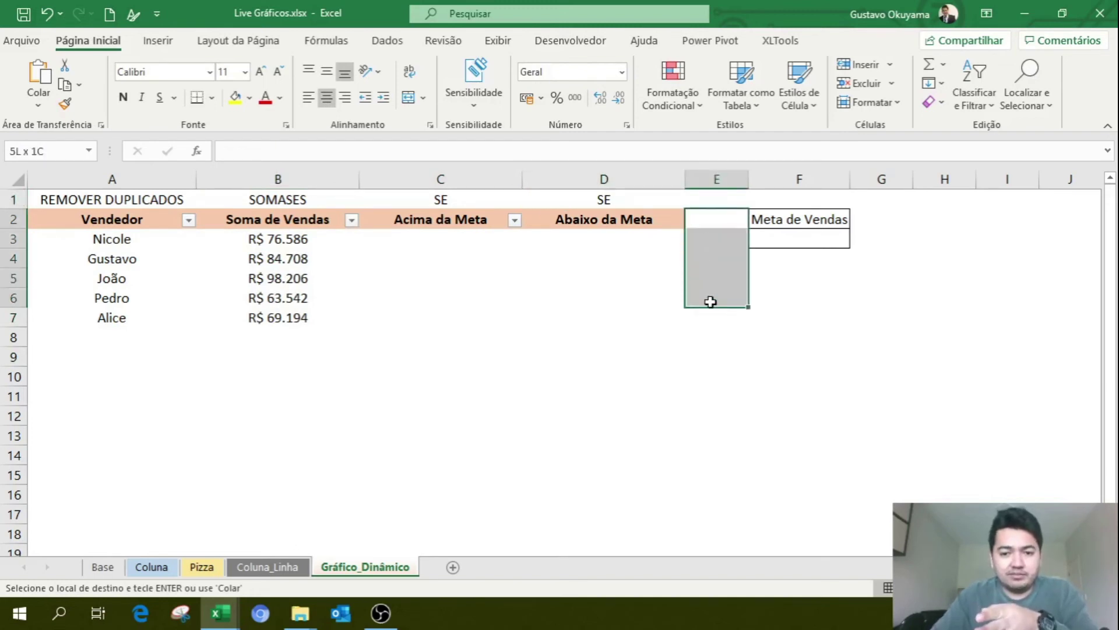
{"action": "left_click", "coordinate": [821, 333]}
{"action": "left_click", "coordinate": [802, 240]}
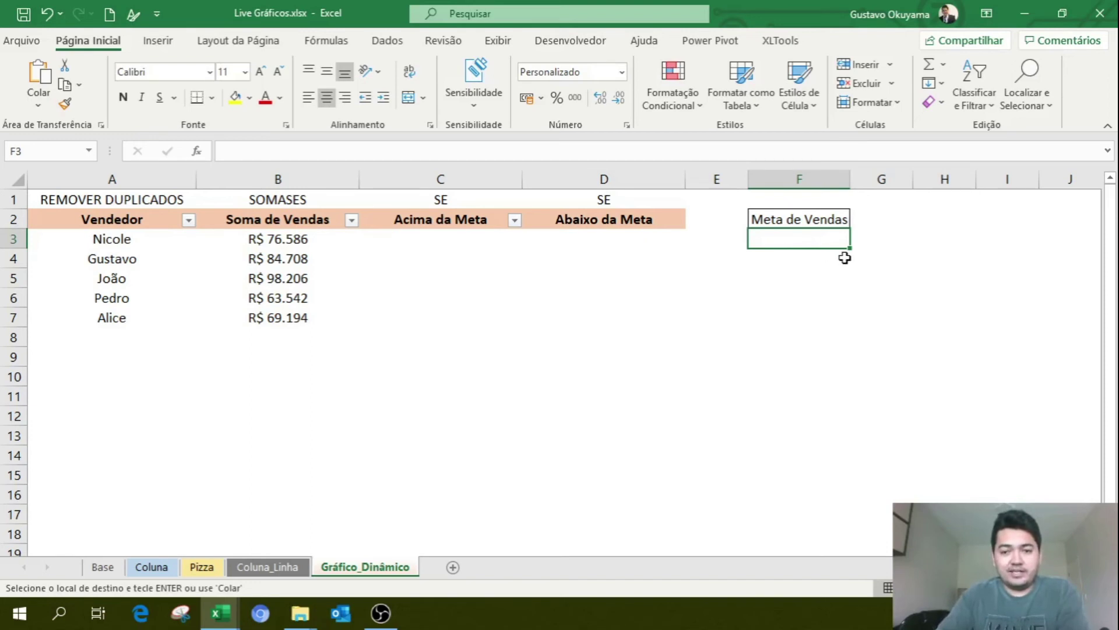
{"action": "left_click", "coordinate": [425, 242]}
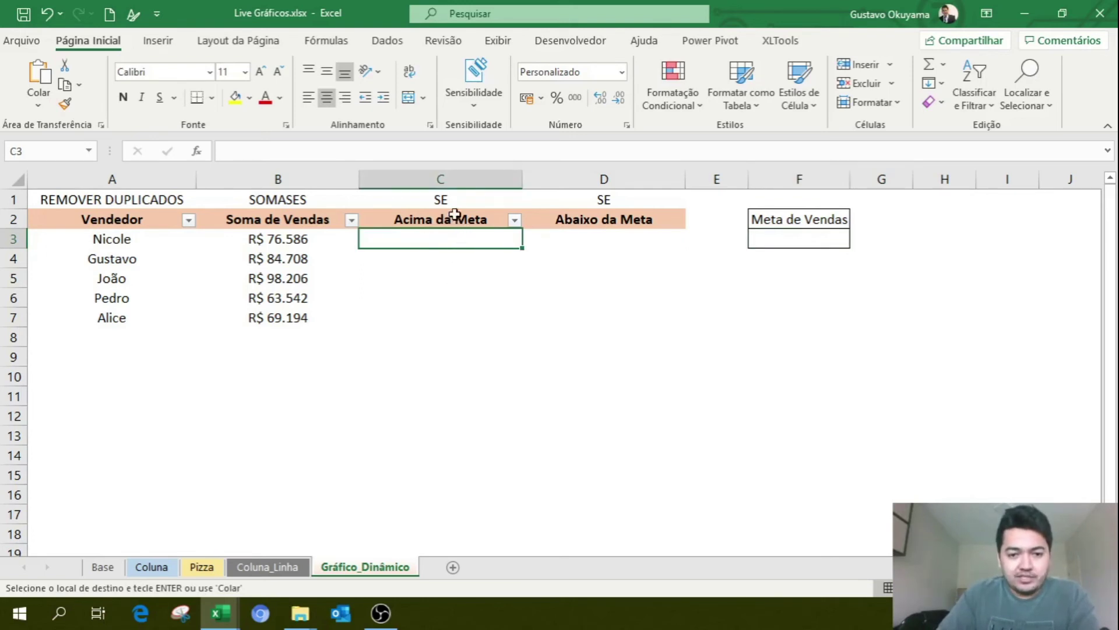
{"action": "left_click", "coordinate": [445, 180]}
{"action": "left_click", "coordinate": [551, 180]}
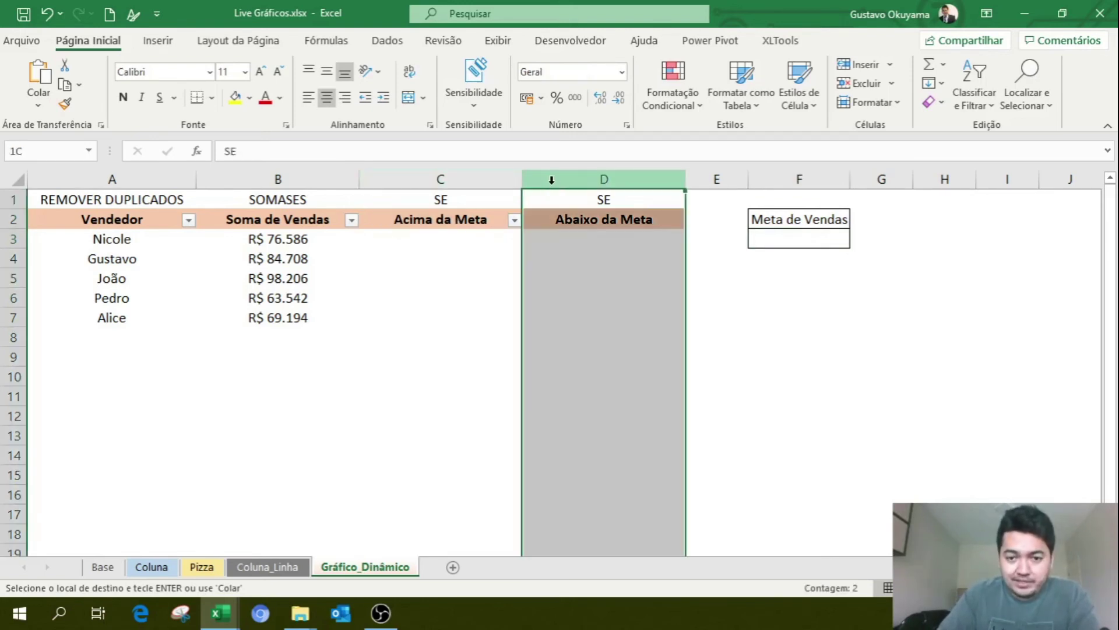
{"action": "left_click", "coordinate": [401, 244]}
- Set the Meta de Vendas target in F3 to 70000
{"action": "left_click", "coordinate": [799, 234]}
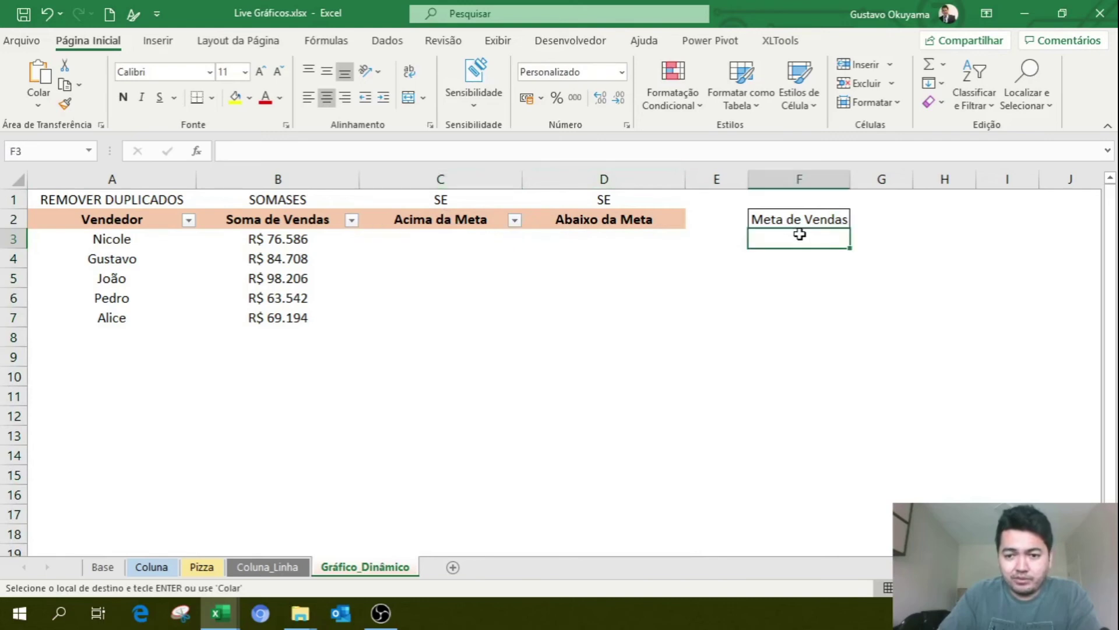
{"action": "type", "text": "70000"}
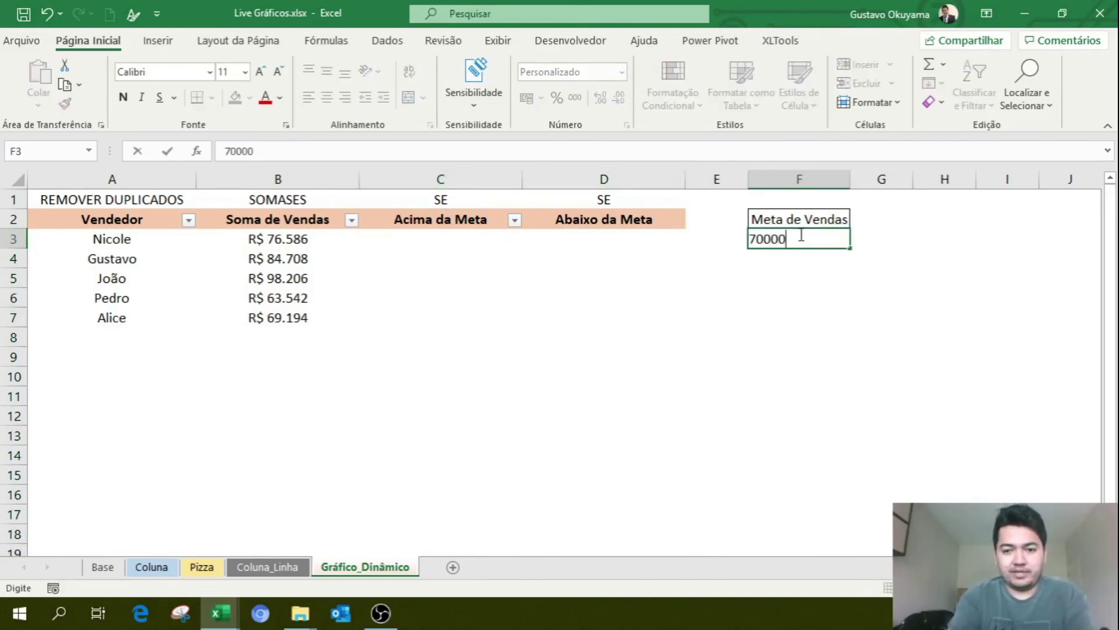
{"action": "key", "text": "Return"}
- Enter the formula =SE(B3>F3;B3;0) in C3, the first cell of the Acima da Meta column
{"action": "left_click", "coordinate": [451, 245]}
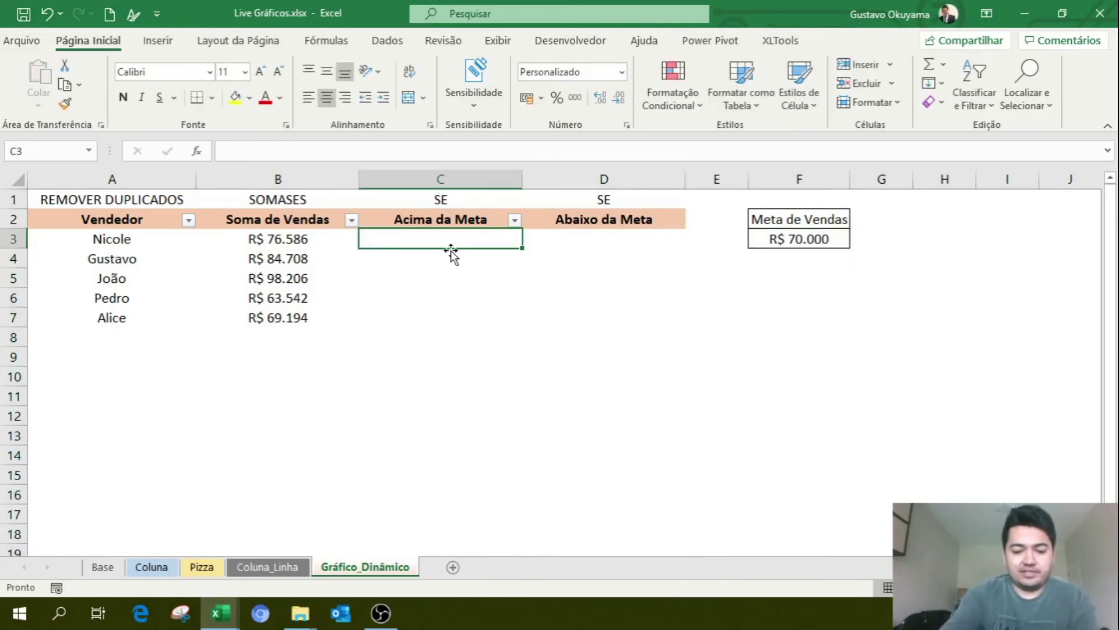
{"action": "type", "text": "=se"}
{"action": "double_click", "coordinate": [449, 257]}
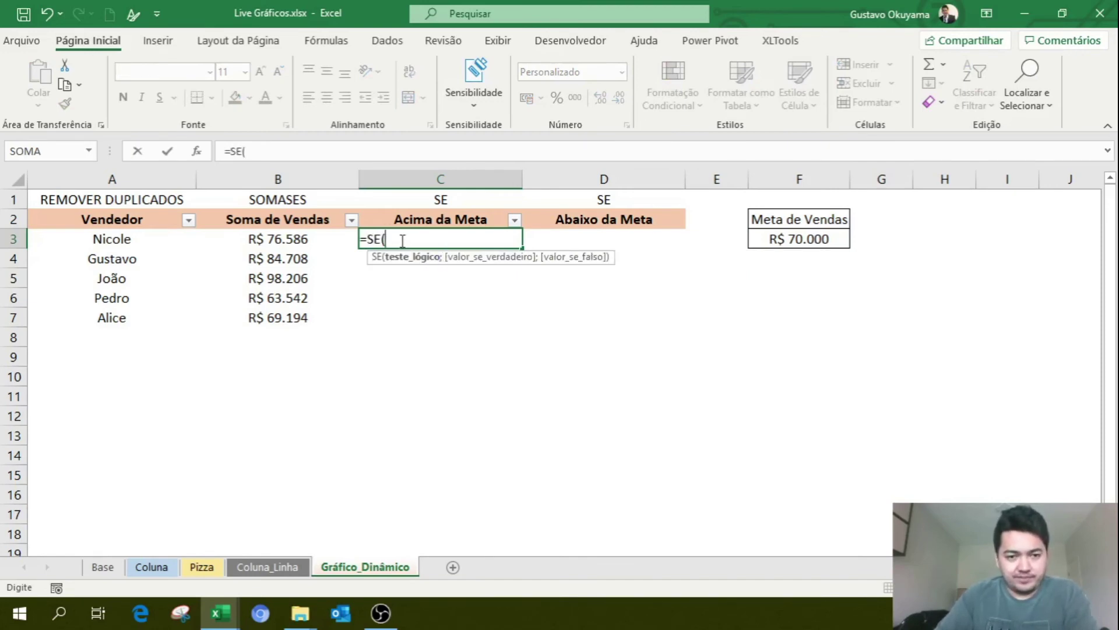
{"action": "left_click", "coordinate": [302, 239]}
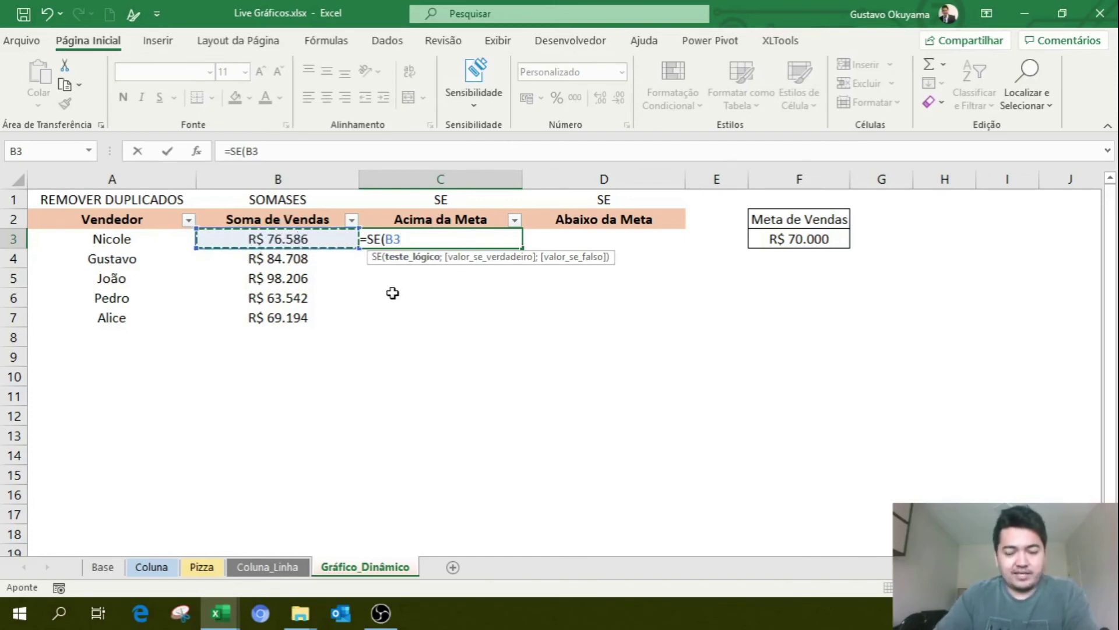
{"action": "type", "text": ">"}
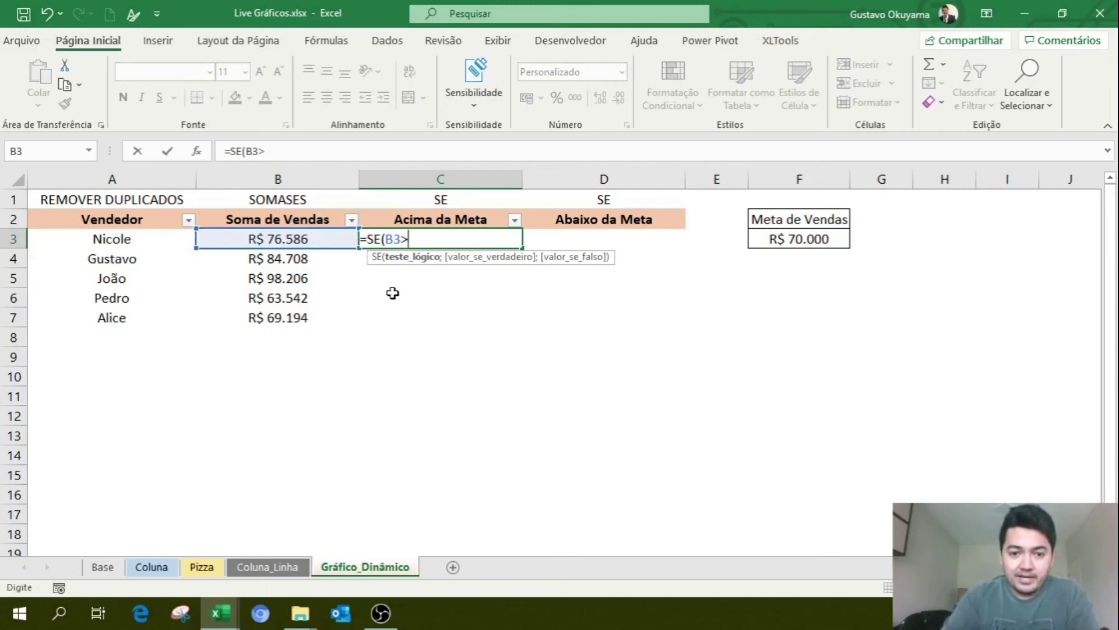
{"action": "left_click", "coordinate": [806, 238]}
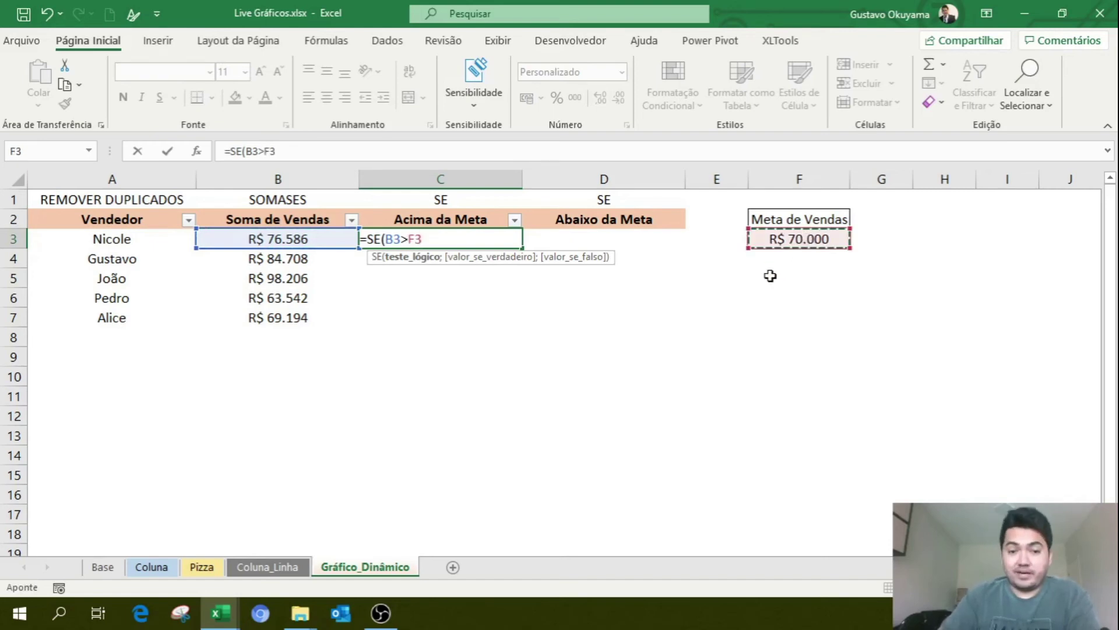
{"action": "type", "text": ";"}
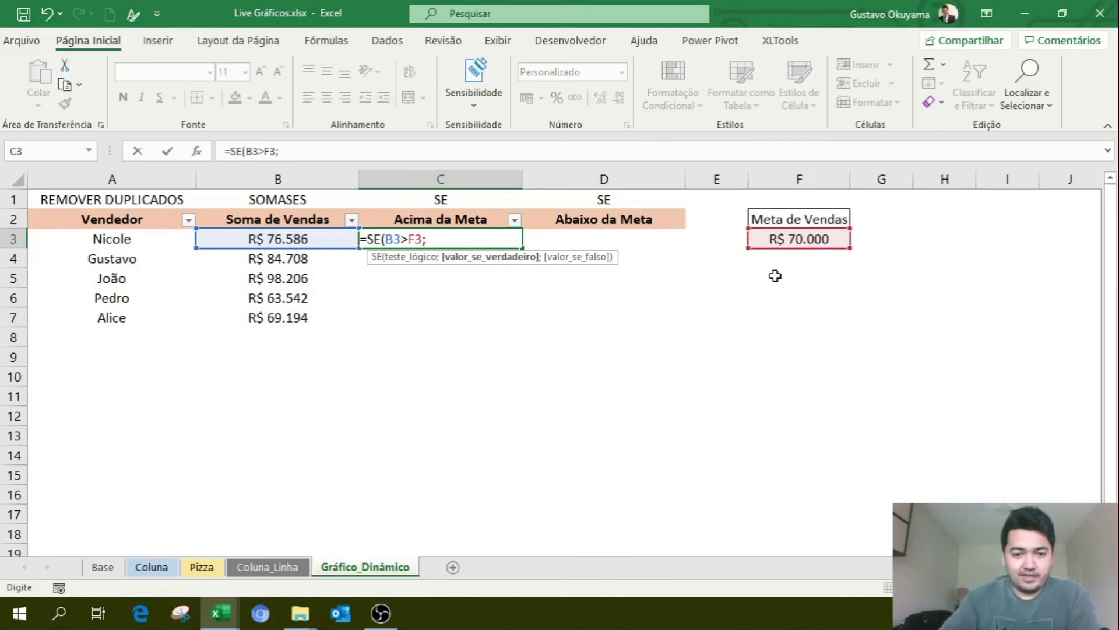
{"action": "left_click", "coordinate": [304, 239]}
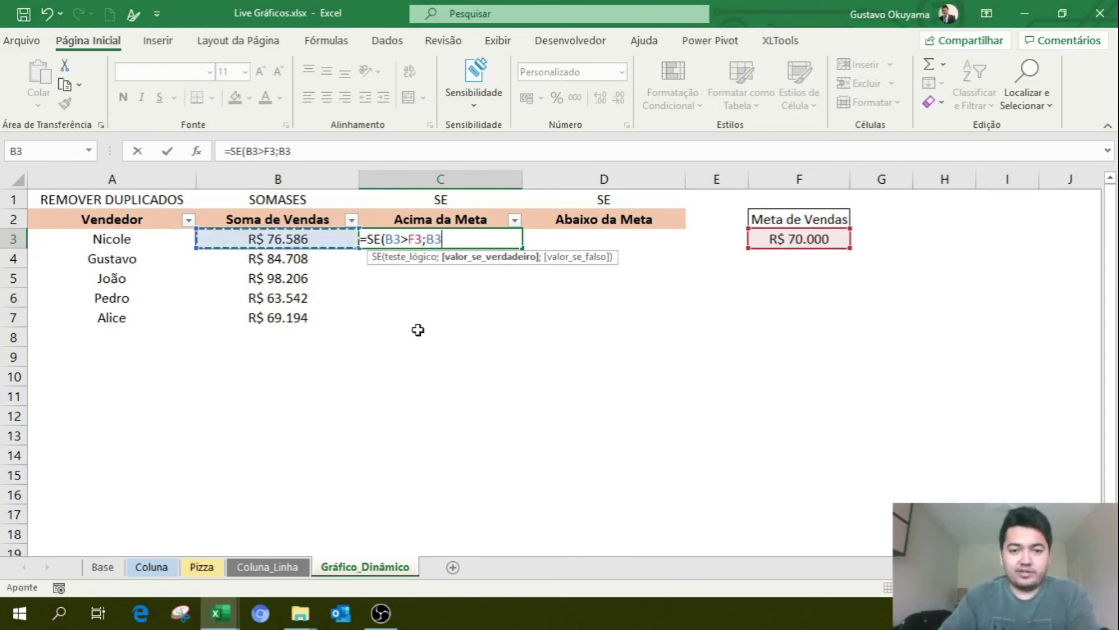
{"action": "type", "text": ";"}
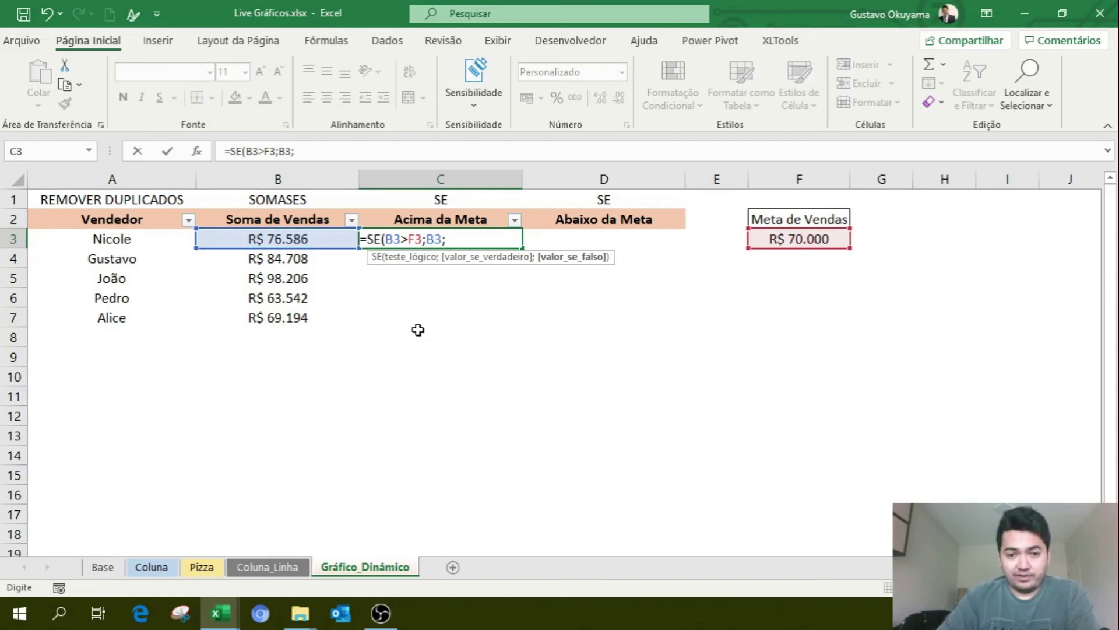
{"action": "type", "text": "o"}
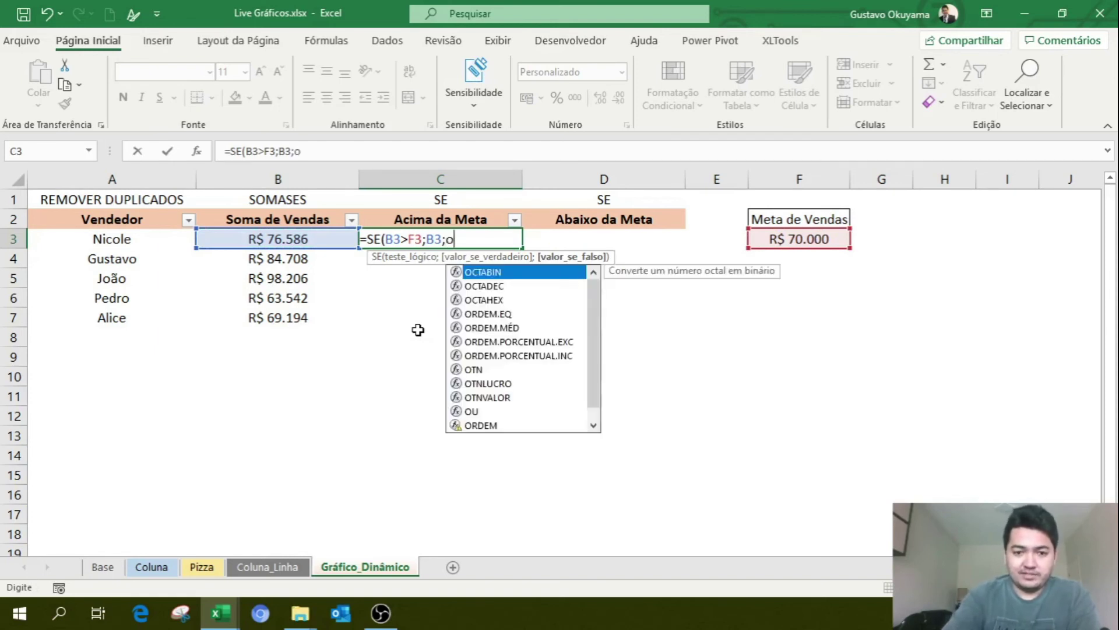
{"action": "key", "text": "BackSpace"}
{"action": "type", "text": "0"}
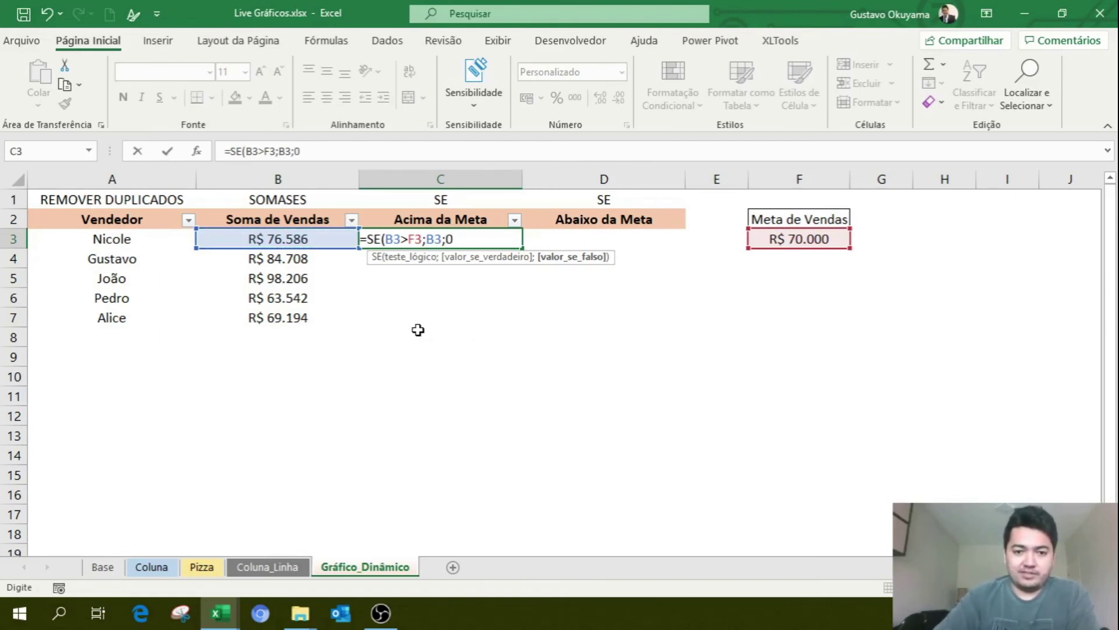
{"action": "type", "text": ")"}
{"action": "key", "text": "Return"}
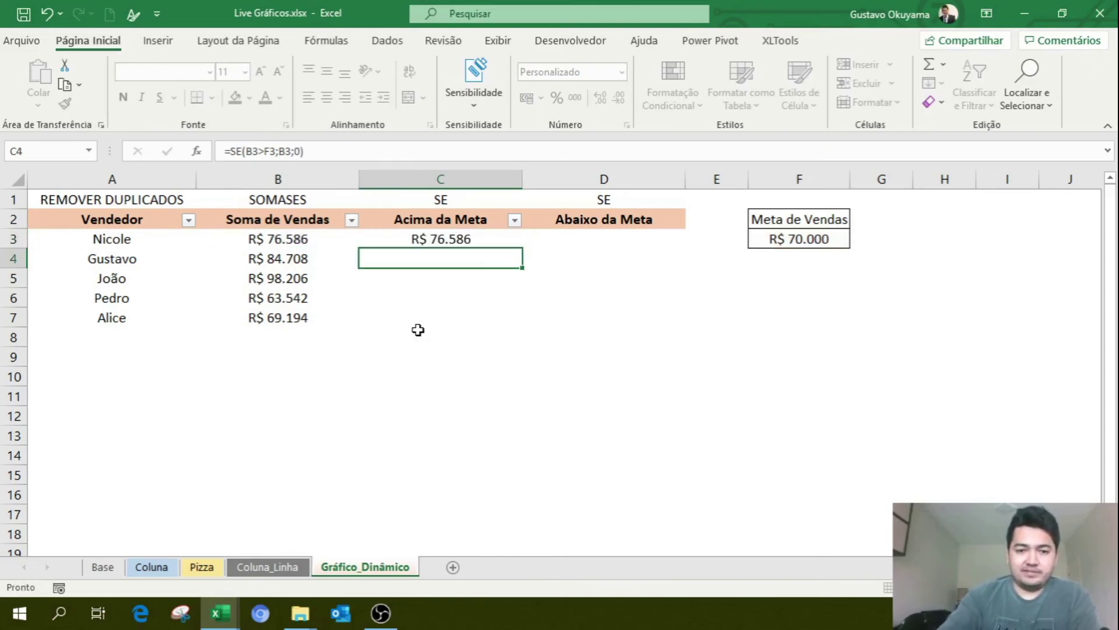
- Make the target reference in the C3 formula absolute, as $F$3
{"action": "left_click", "coordinate": [460, 241]}
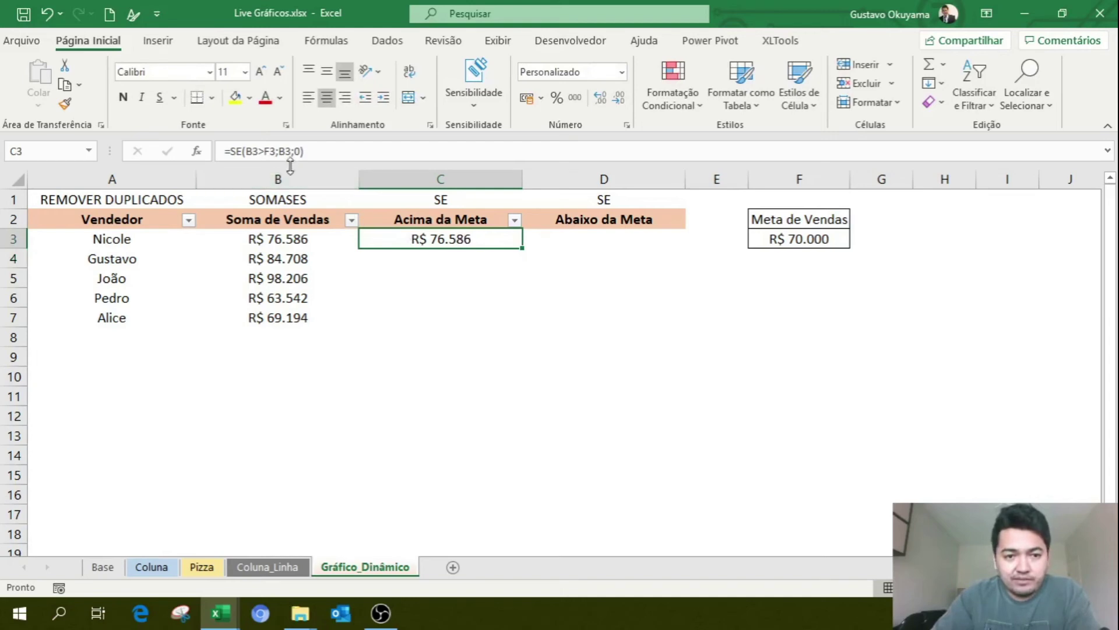
{"action": "double_click", "coordinate": [422, 241]}
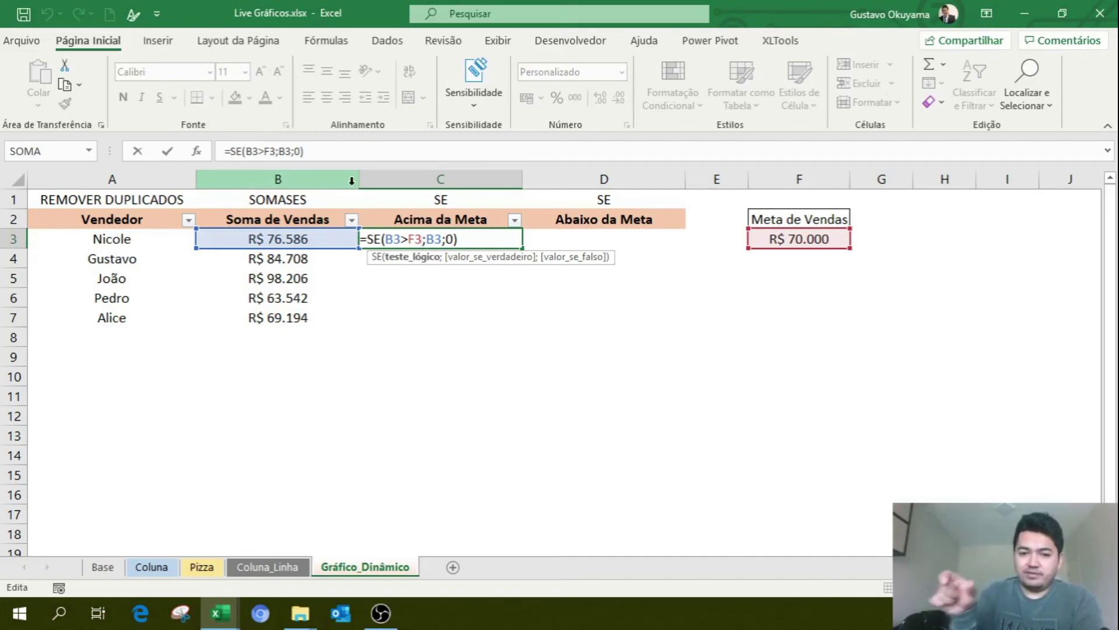
{"action": "left_click_drag", "start_coordinate": [264, 151], "coordinate": [272, 151]}
{"action": "key", "text": "F4"}
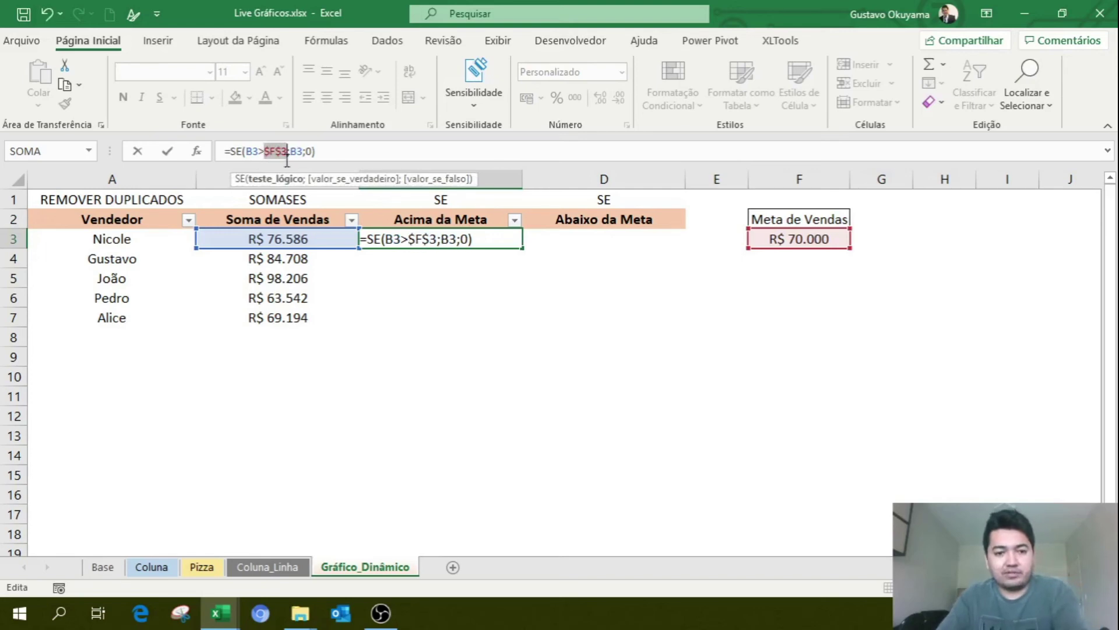
{"action": "key", "text": "Return"}
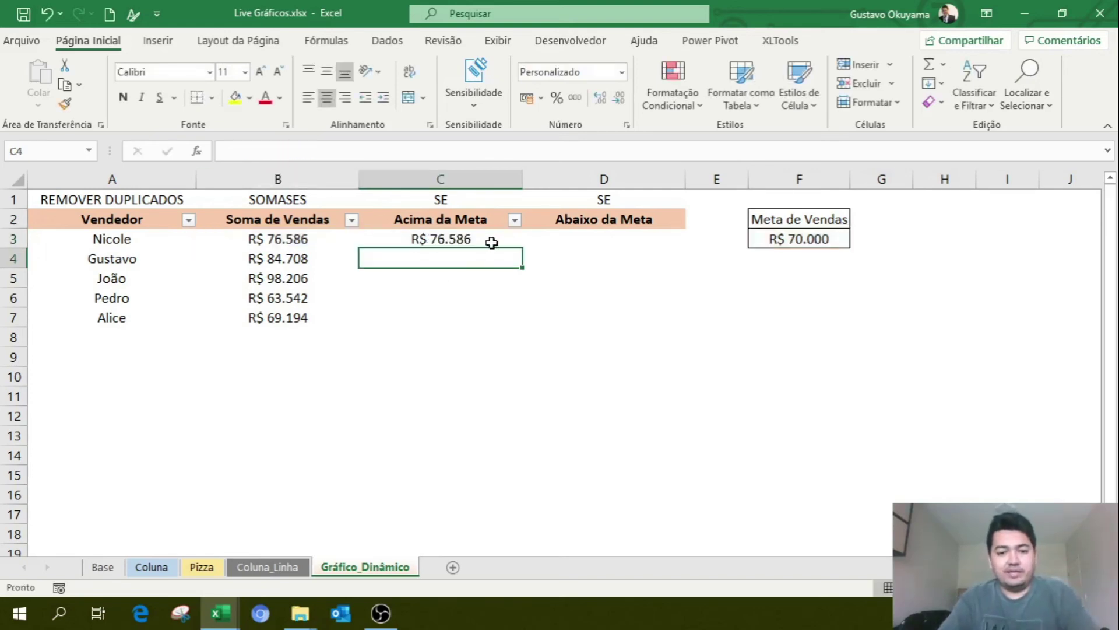
- Fill the Acima da Meta formula from C3 down to C7 and check the copied formula in C4
{"action": "left_click", "coordinate": [510, 241]}
{"action": "left_click_drag", "start_coordinate": [521, 247], "coordinate": [505, 338]}
{"action": "left_click", "coordinate": [500, 356]}
{"action": "left_click", "coordinate": [460, 257]}
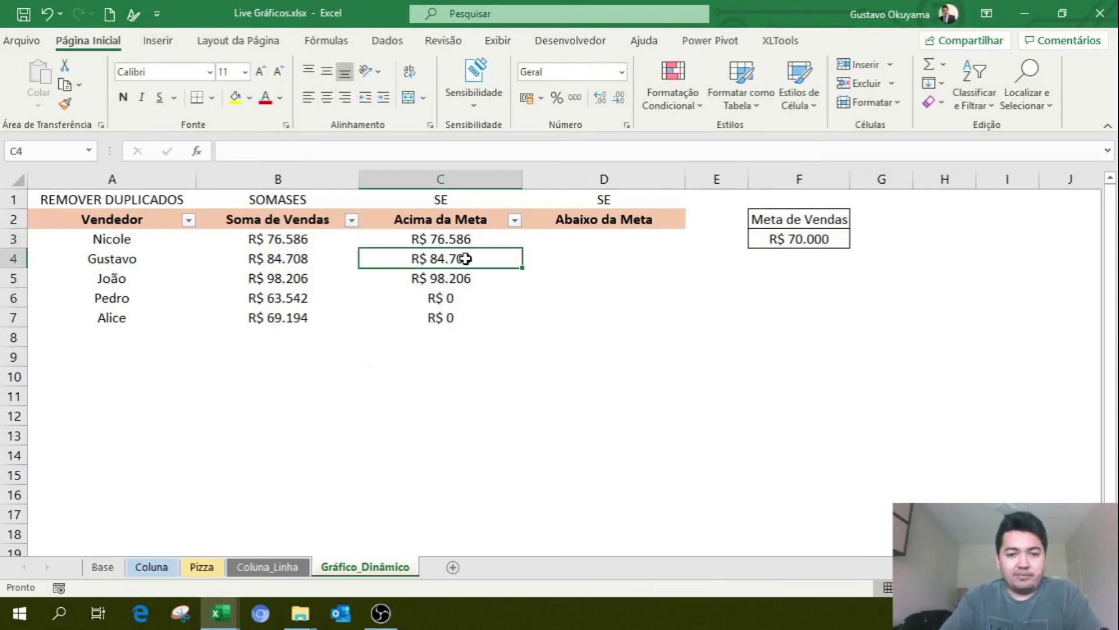
{"action": "double_click", "coordinate": [468, 258]}
- Write the formula =SE(B3<=F3;B3;0) in D3, the first cell of the Abaixo da Meta column
{"action": "left_click", "coordinate": [577, 240]}
{"action": "type", "text": "=SE("}
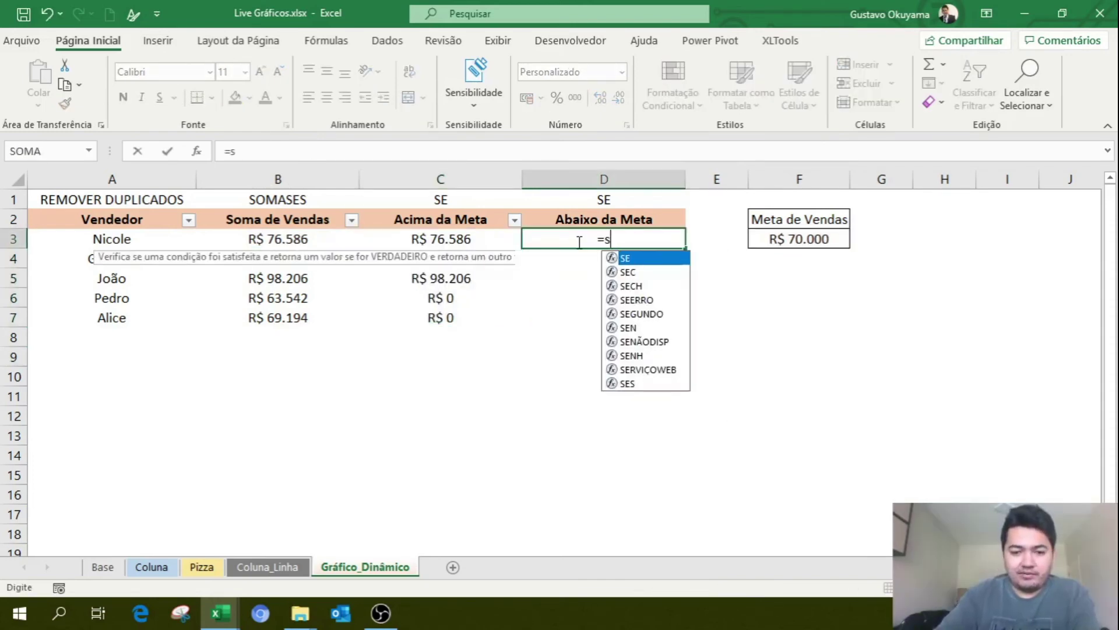
{"action": "left_click", "coordinate": [304, 239]}
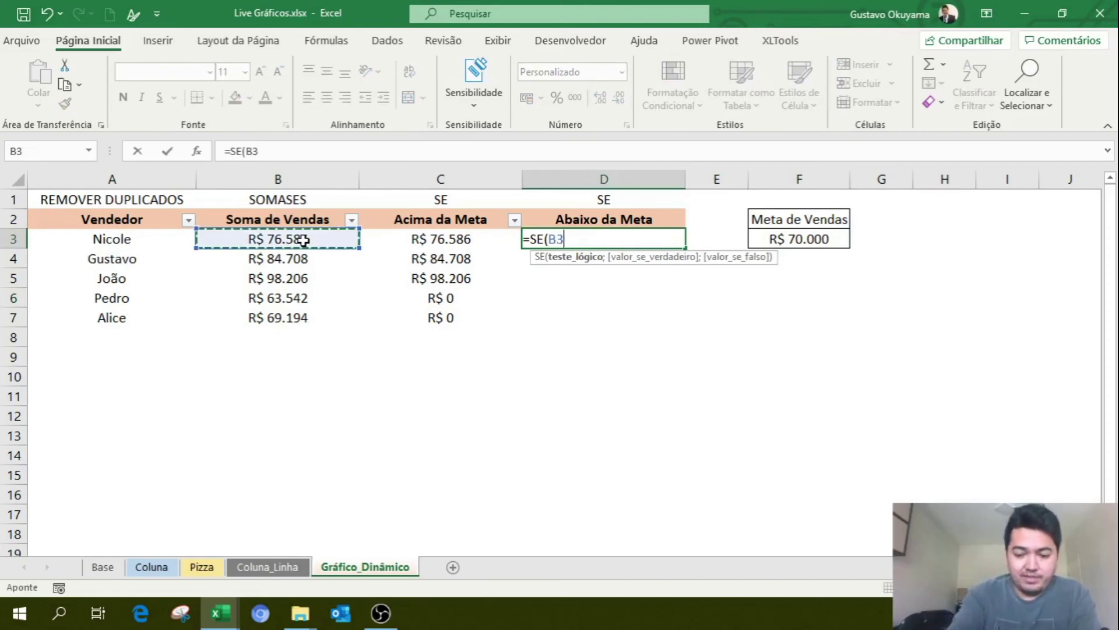
{"action": "type", "text": "<"}
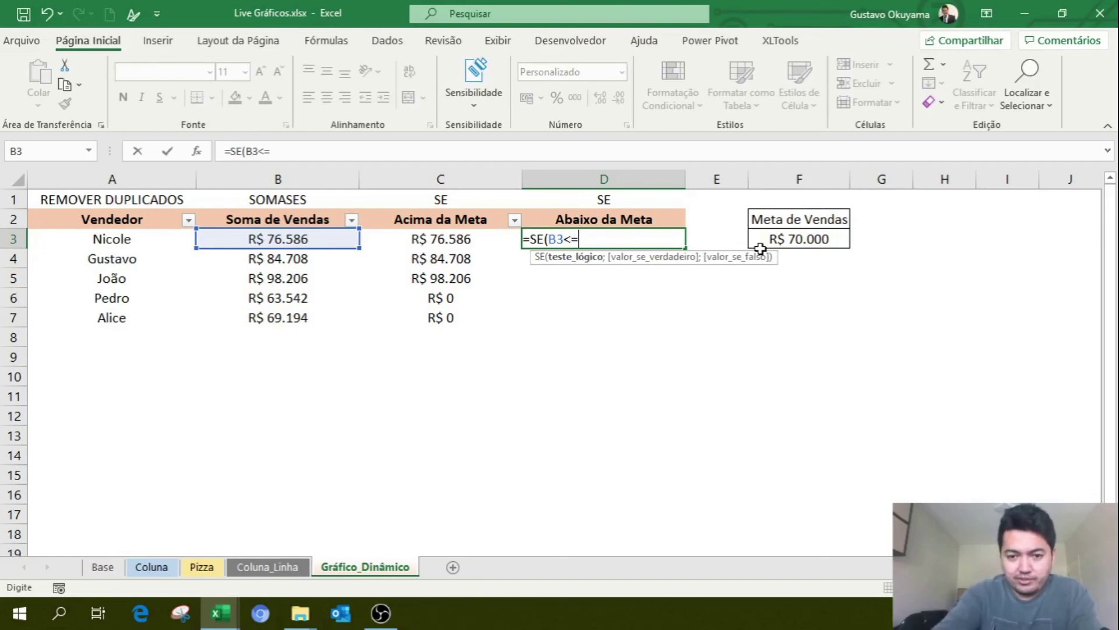
{"action": "type", "text": "="}
{"action": "left_click", "coordinate": [803, 244]}
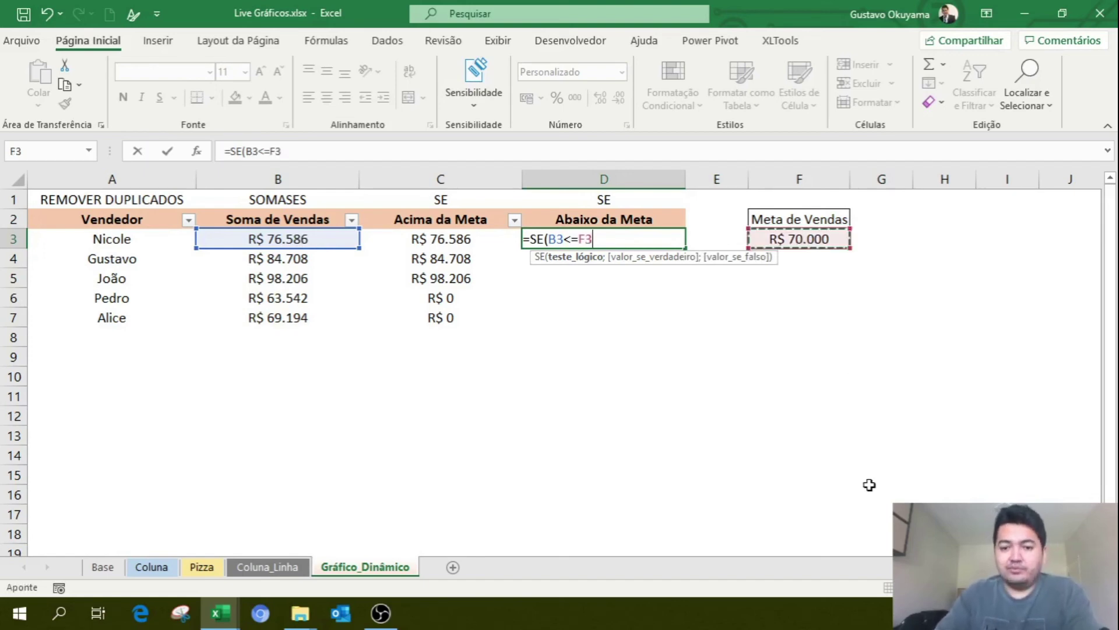
{"action": "type", "text": ";"}
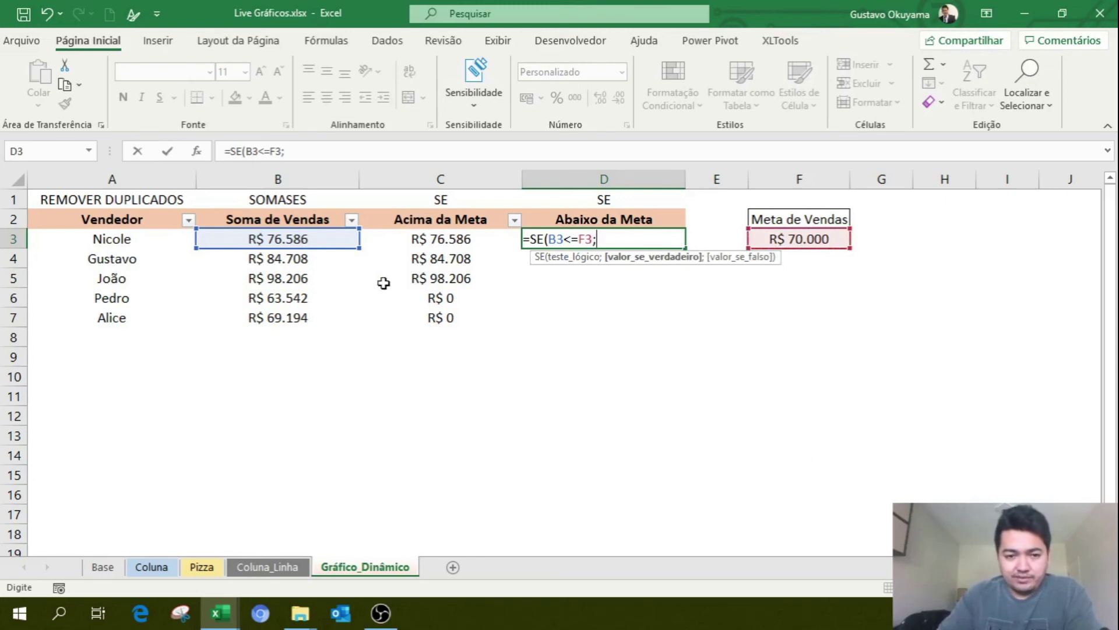
{"action": "left_click", "coordinate": [311, 241]}
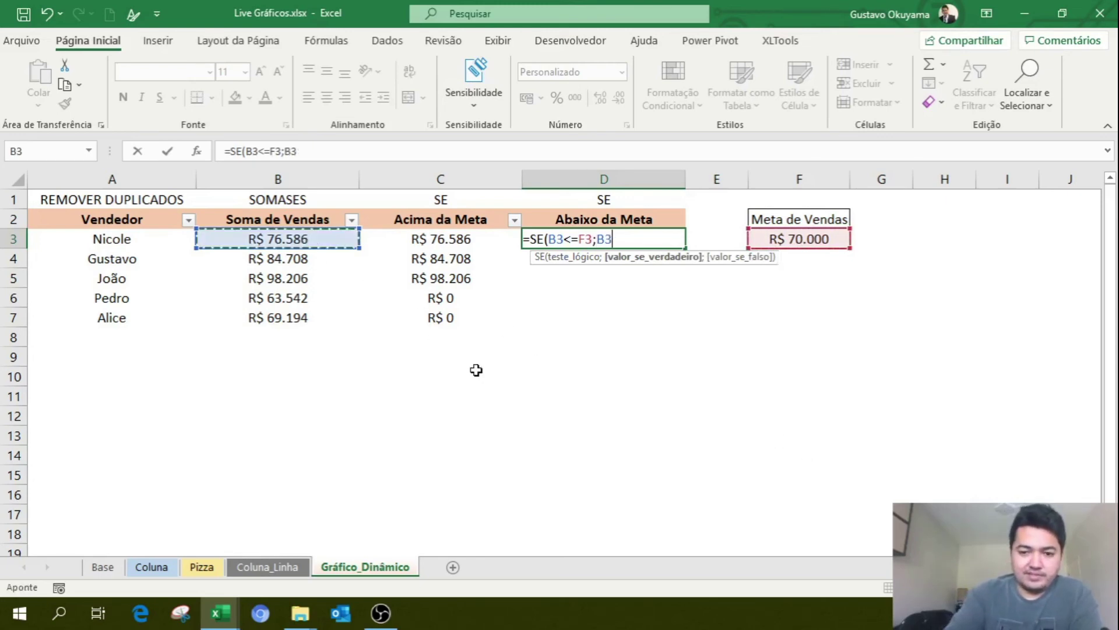
{"action": "type", "text": ";0)"}
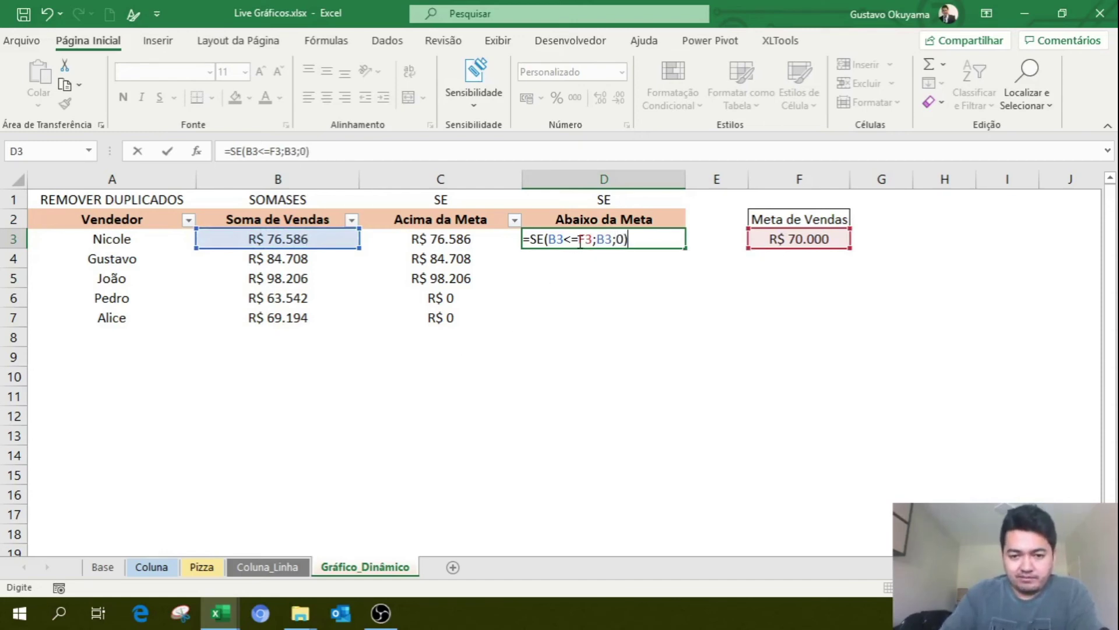
- Make the target reference in the D3 formula absolute, as $F$3
{"action": "left_click_drag", "start_coordinate": [579, 240], "coordinate": [592, 239]}
{"action": "key", "text": "F4"}
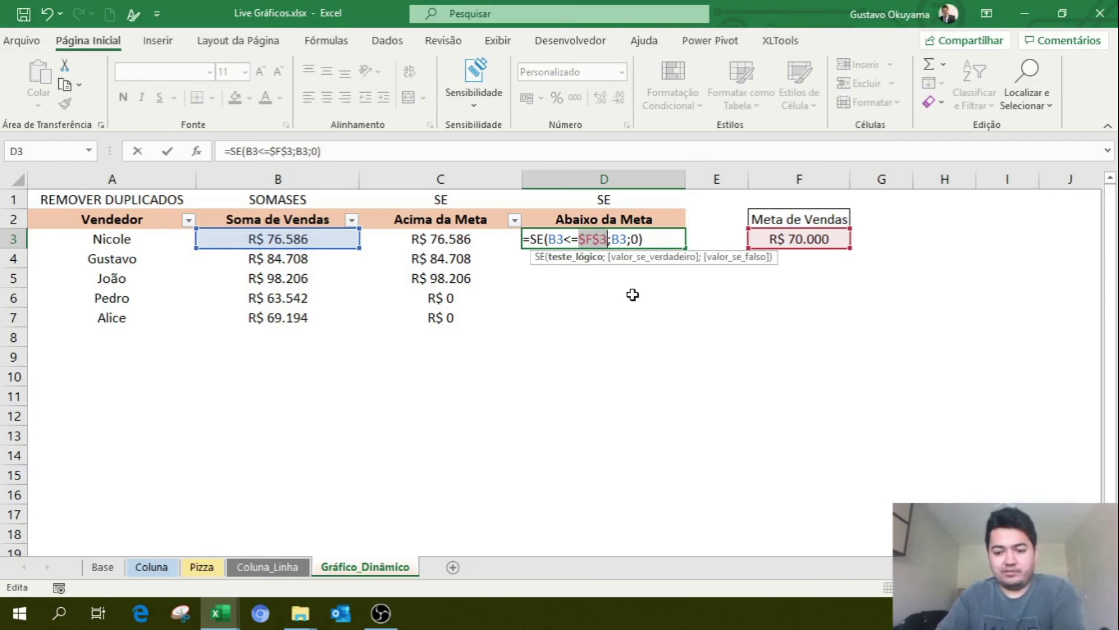
{"action": "key", "text": "Return"}
- Fill the Abaixo da Meta formula from D3 down to D7
{"action": "left_click", "coordinate": [633, 240]}
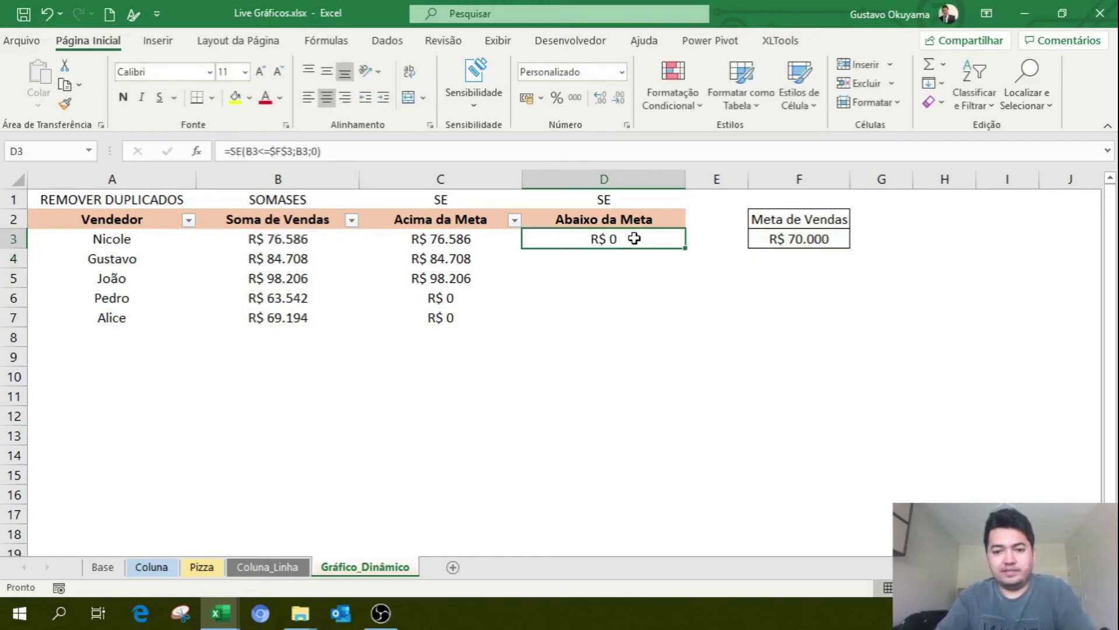
{"action": "double_click", "coordinate": [688, 250]}
{"action": "left_click", "coordinate": [774, 409]}
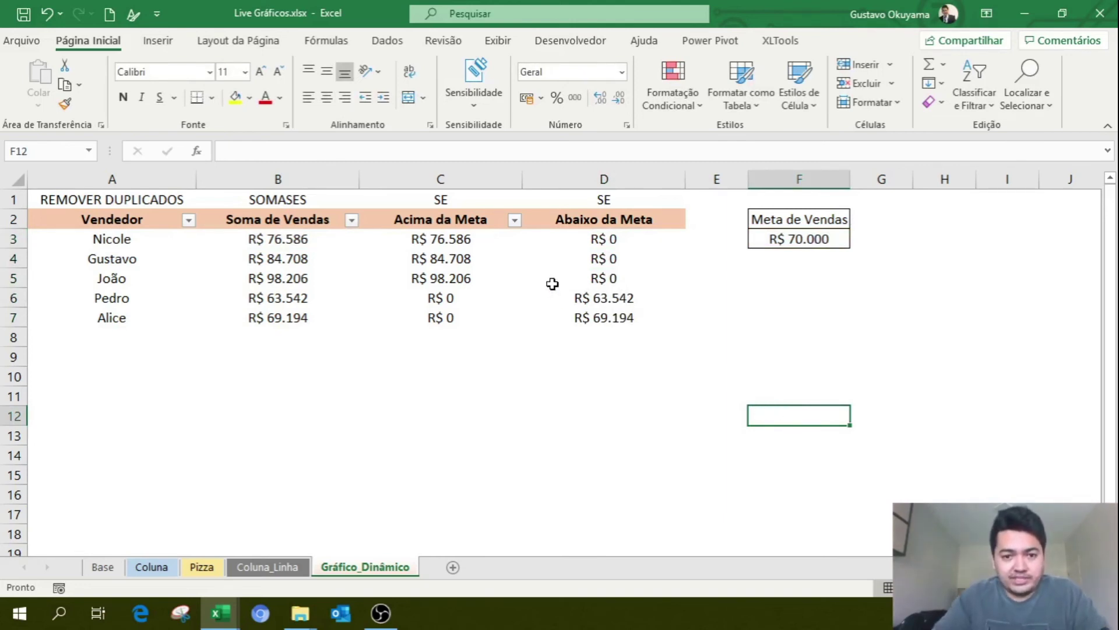
- Compare the sales total in B3 with the Acima da Meta and Abaixo da Meta formulas in C3 and D3
{"action": "left_click", "coordinate": [339, 239]}
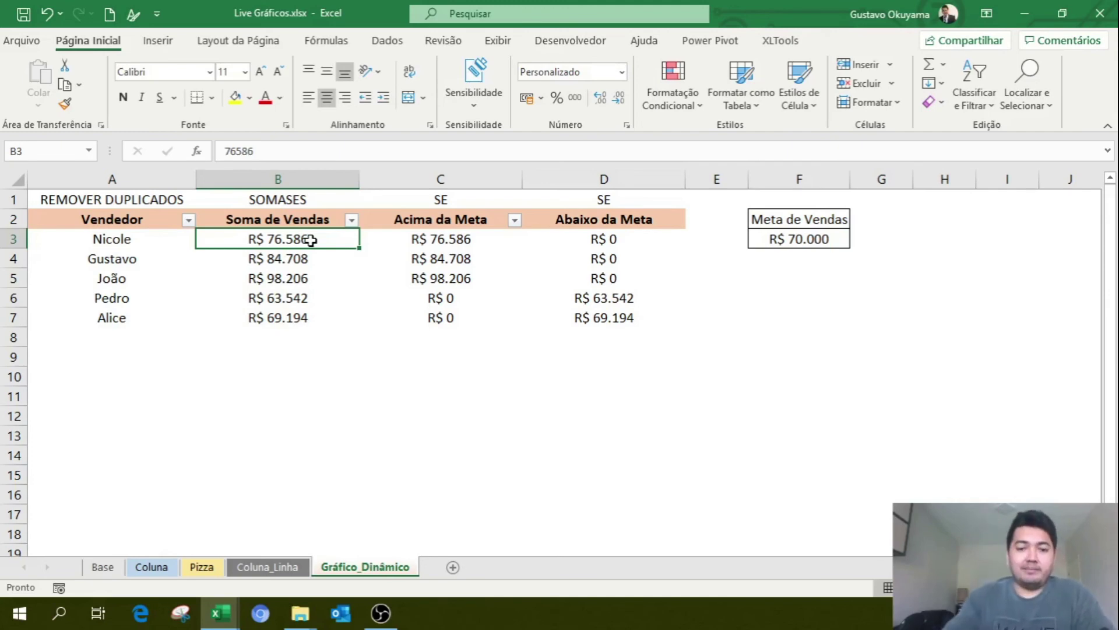
{"action": "left_click", "coordinate": [411, 215]}
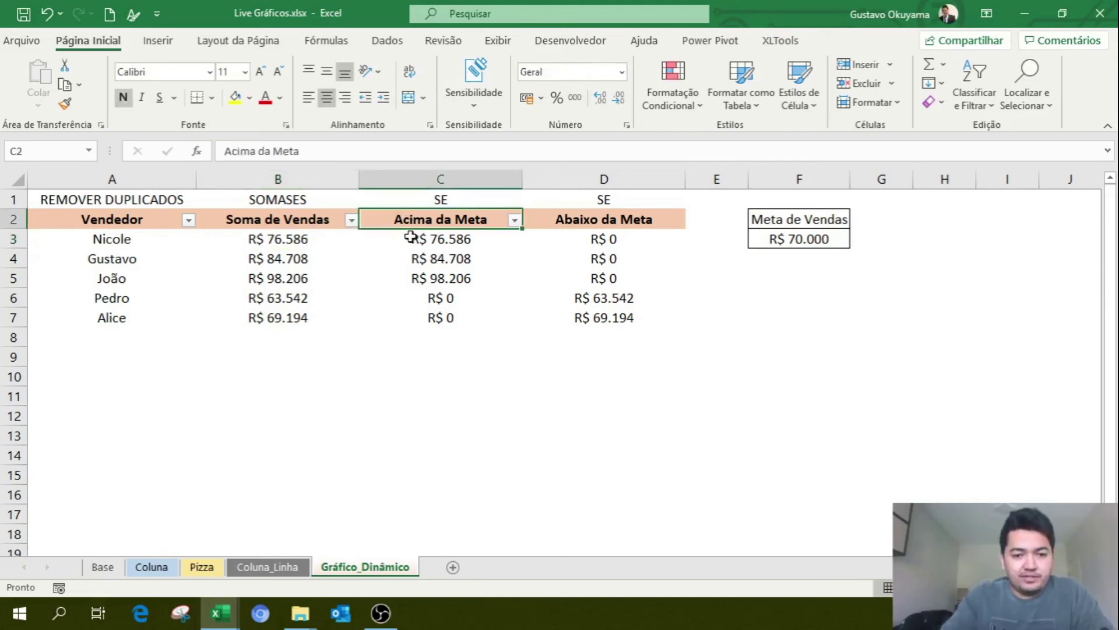
{"action": "left_click", "coordinate": [424, 236]}
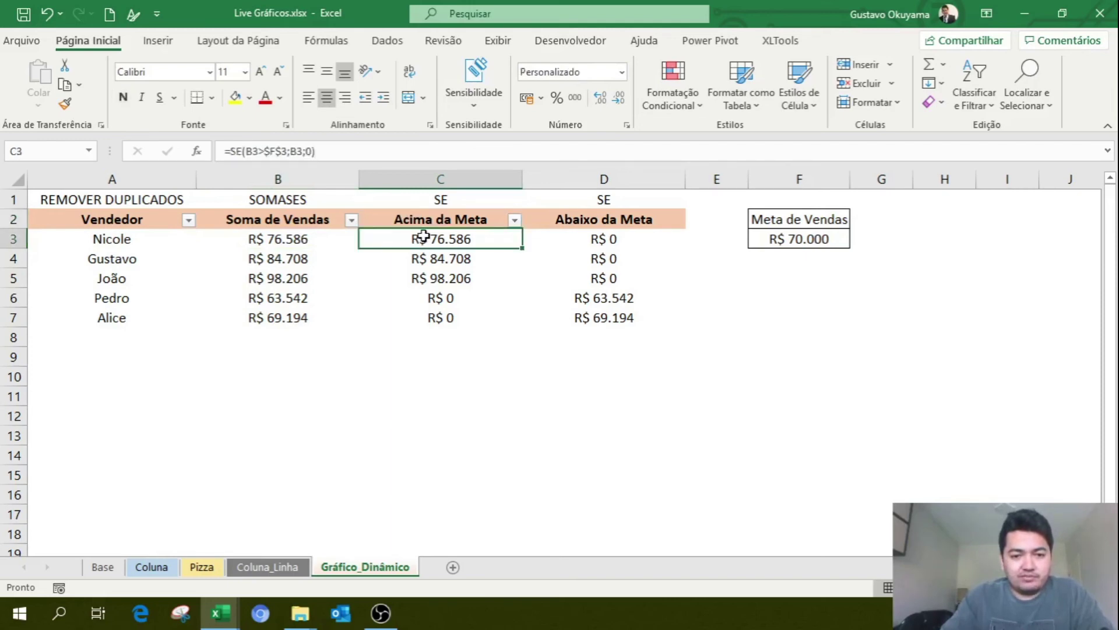
{"action": "left_click", "coordinate": [293, 239]}
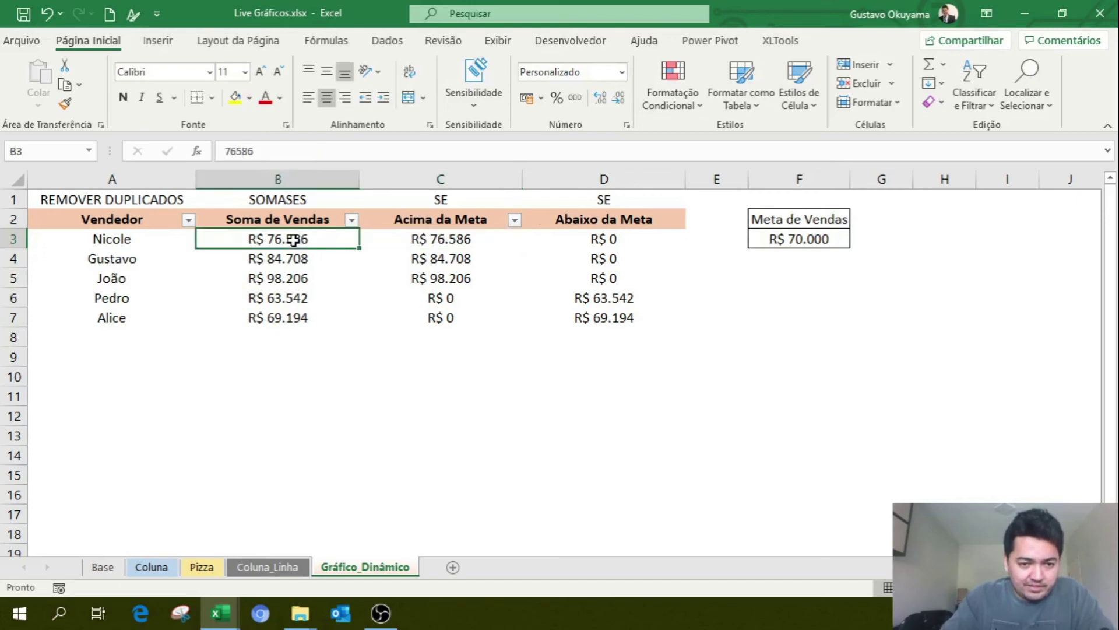
{"action": "left_click", "coordinate": [451, 241]}
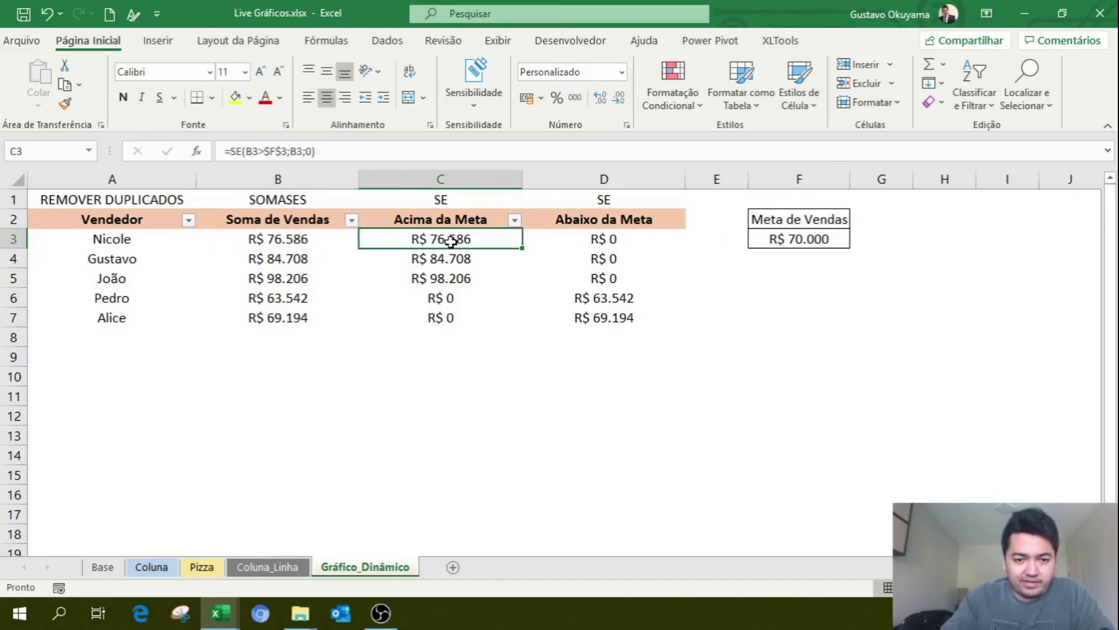
{"action": "left_click", "coordinate": [619, 236]}
{"action": "left_click", "coordinate": [456, 239]}
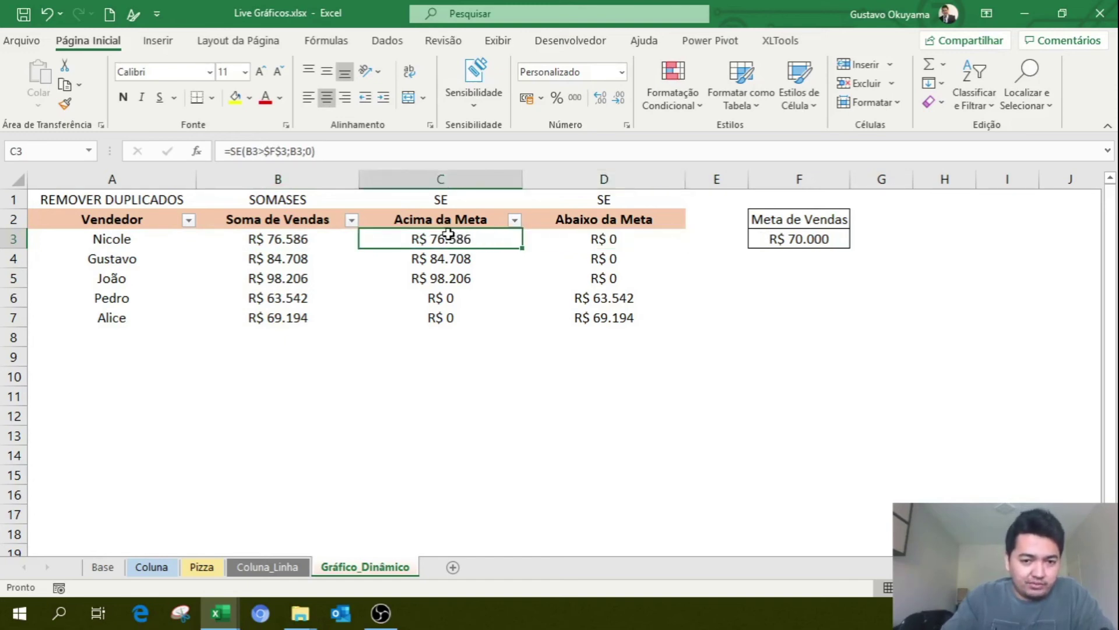
{"action": "left_click", "coordinate": [608, 236]}
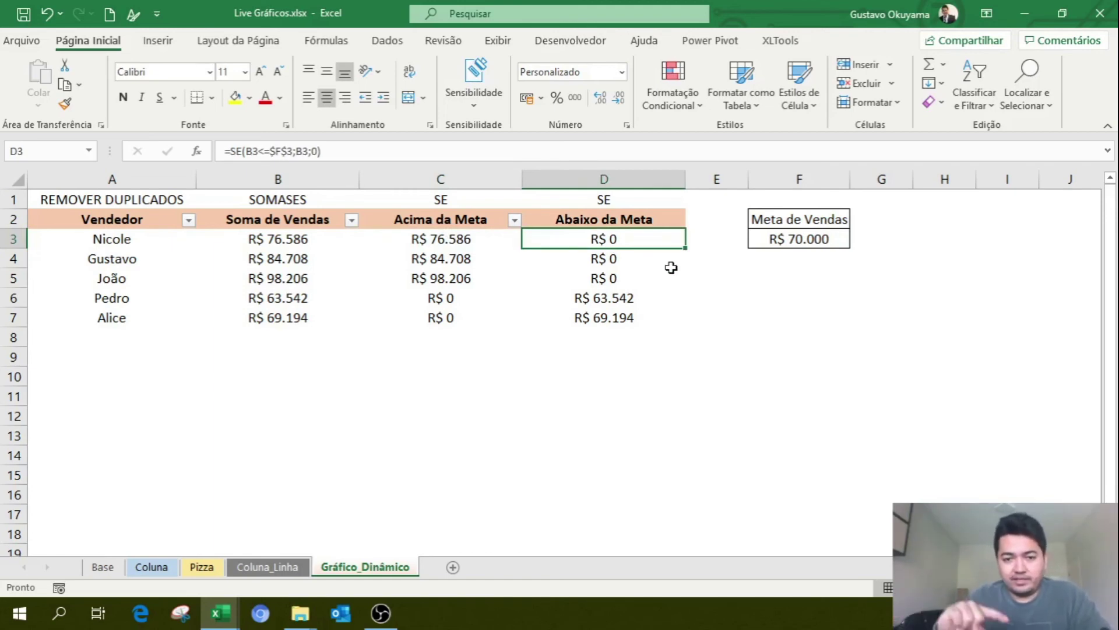
- Examine the Acima da Meta and Abaixo da Meta formulas in rows 4 to 7 against each seller's sales total
{"action": "left_click", "coordinate": [597, 257]}
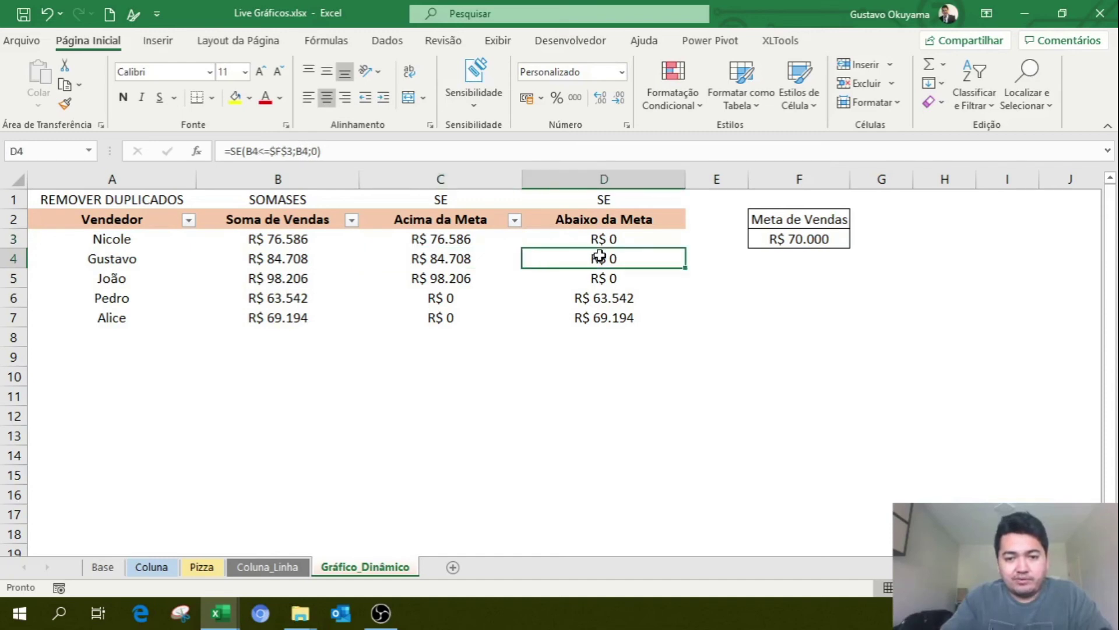
{"action": "left_click", "coordinate": [625, 273]}
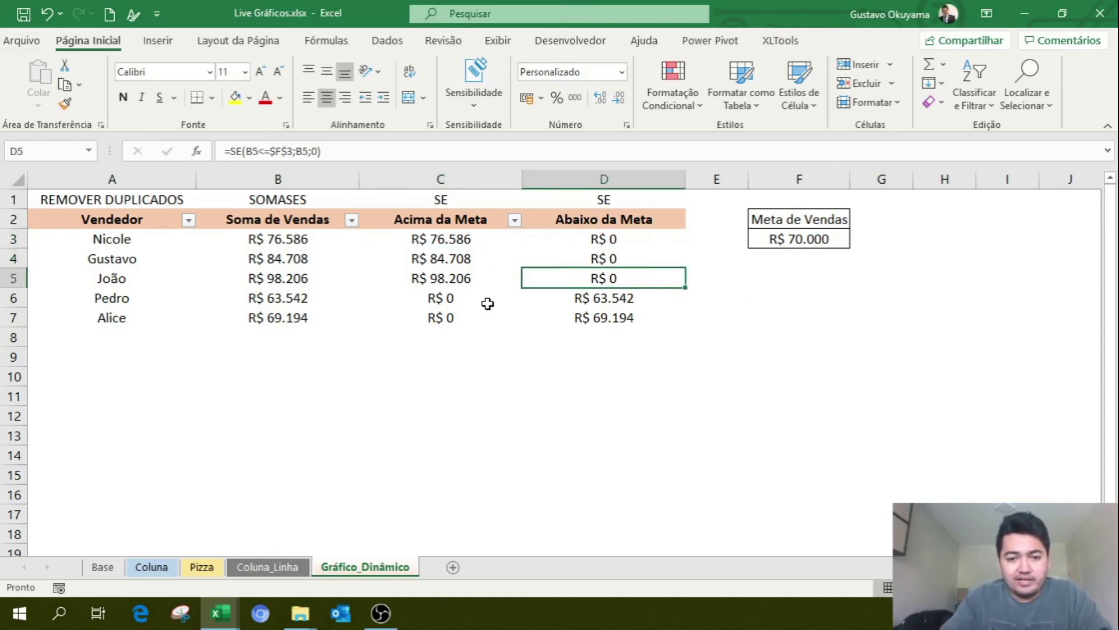
{"action": "left_click", "coordinate": [450, 301]}
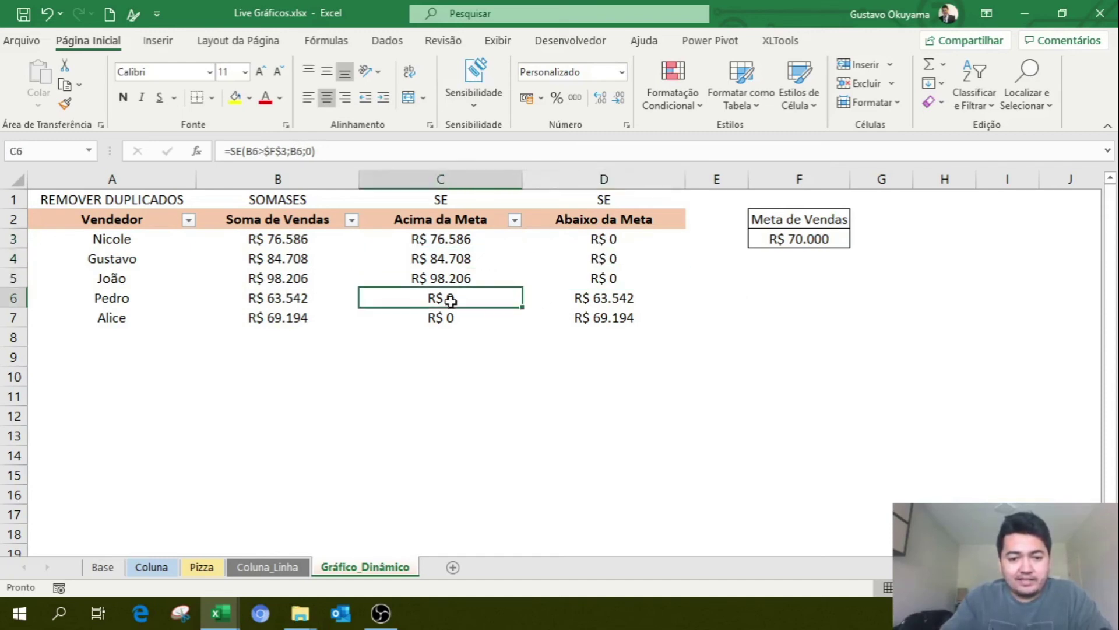
{"action": "left_click", "coordinate": [281, 298]}
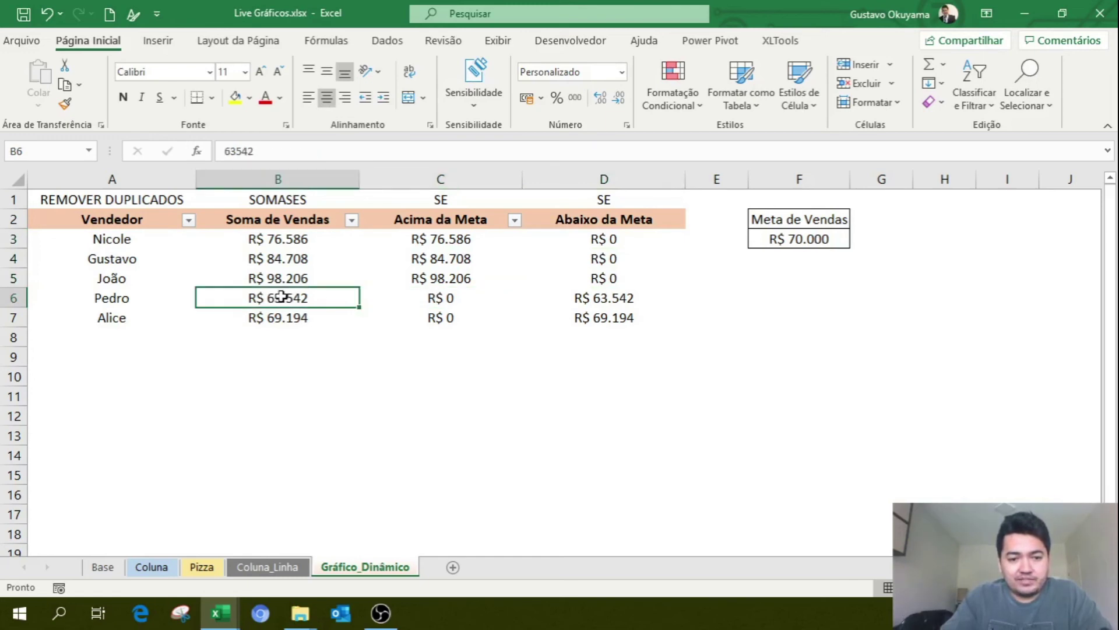
{"action": "left_click", "coordinate": [455, 297]}
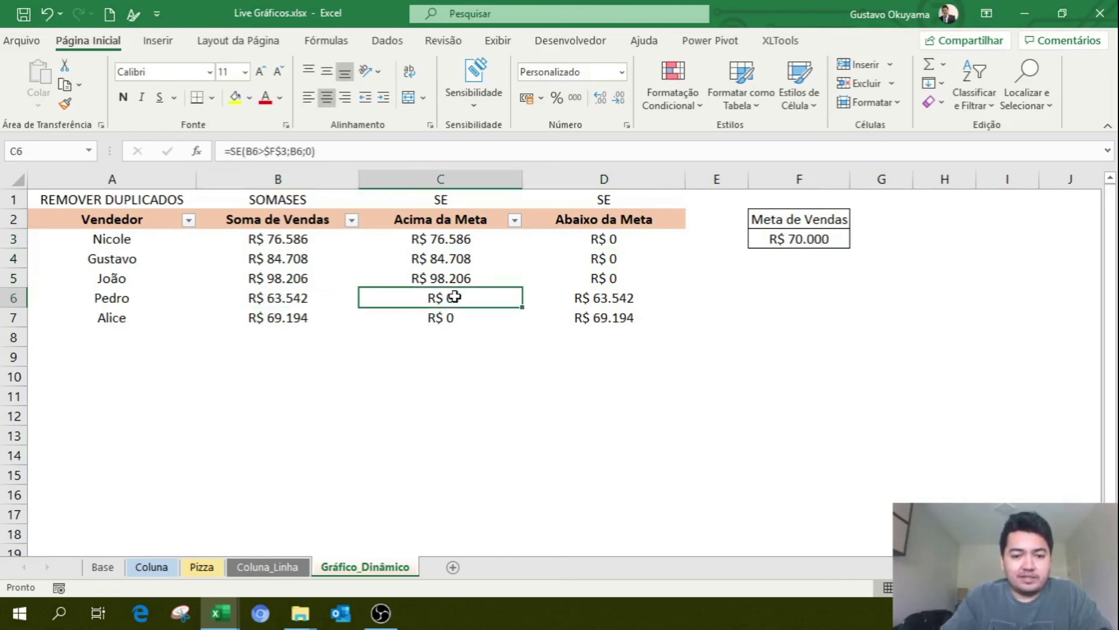
{"action": "left_click", "coordinate": [623, 296]}
{"action": "left_click", "coordinate": [613, 225]}
{"action": "left_click", "coordinate": [607, 294]}
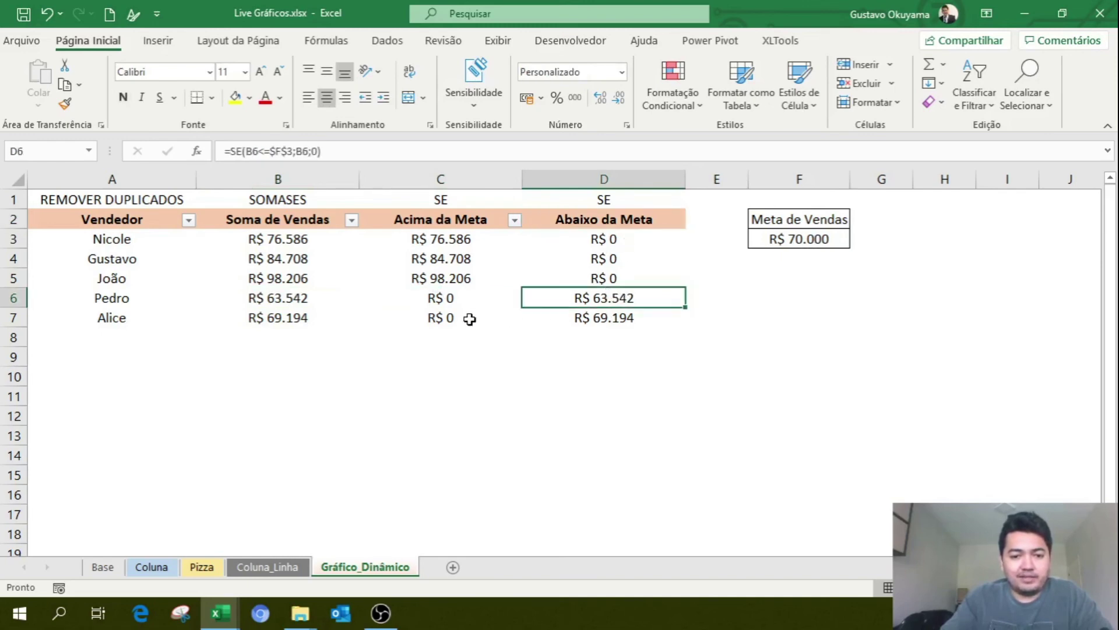
{"action": "left_click", "coordinate": [624, 316]}
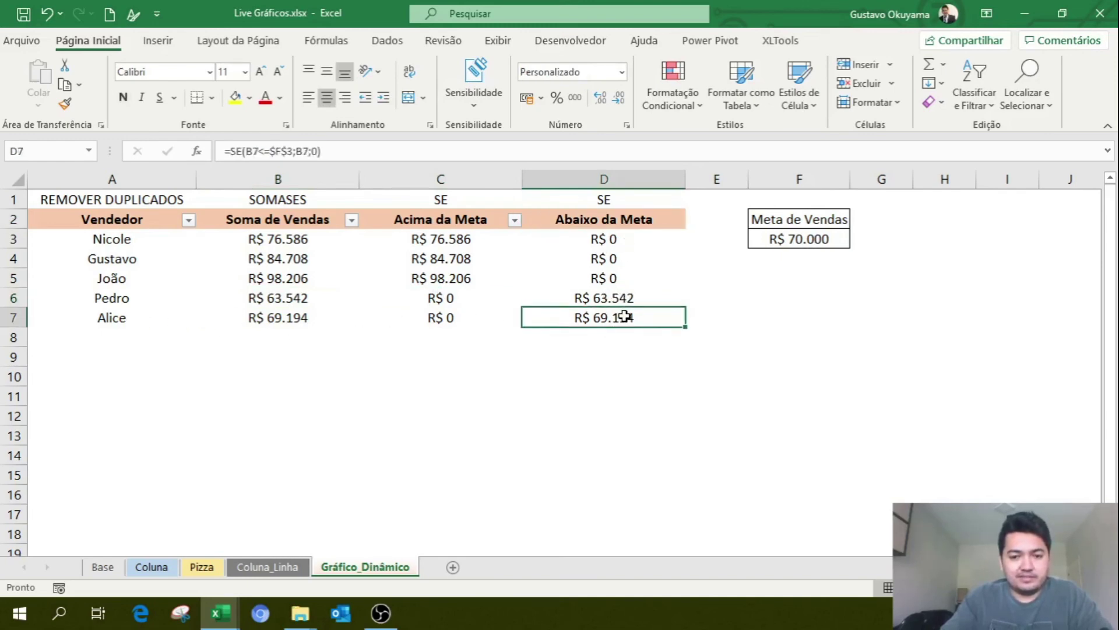
{"action": "left_click", "coordinate": [646, 369]}
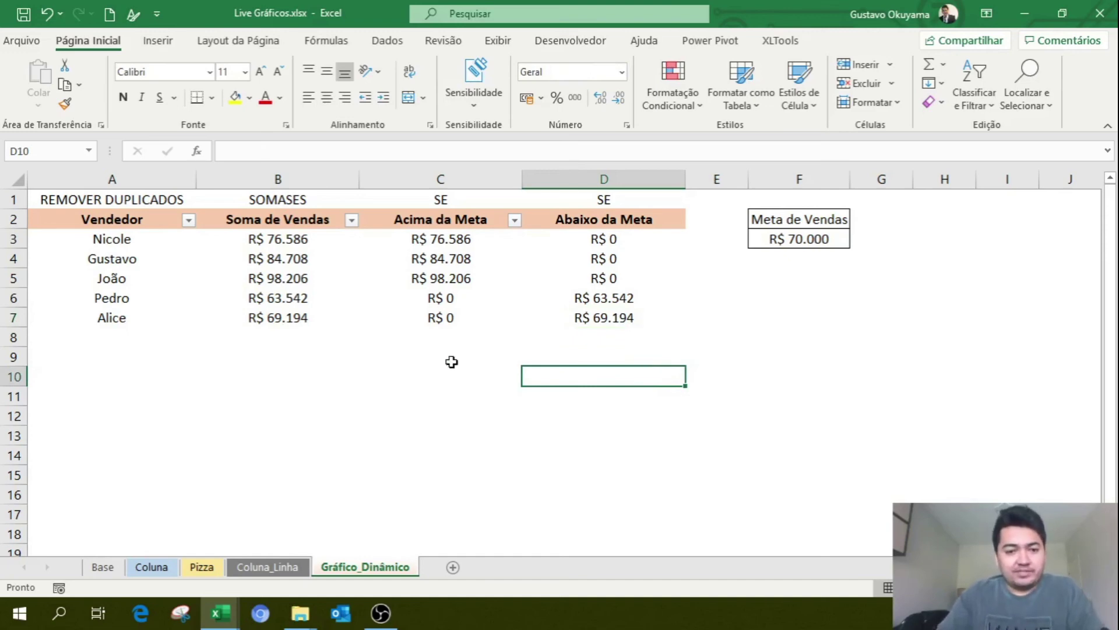
{"action": "left_click_drag", "start_coordinate": [307, 320], "coordinate": [167, 199]}
{"action": "left_click", "coordinate": [360, 438]}
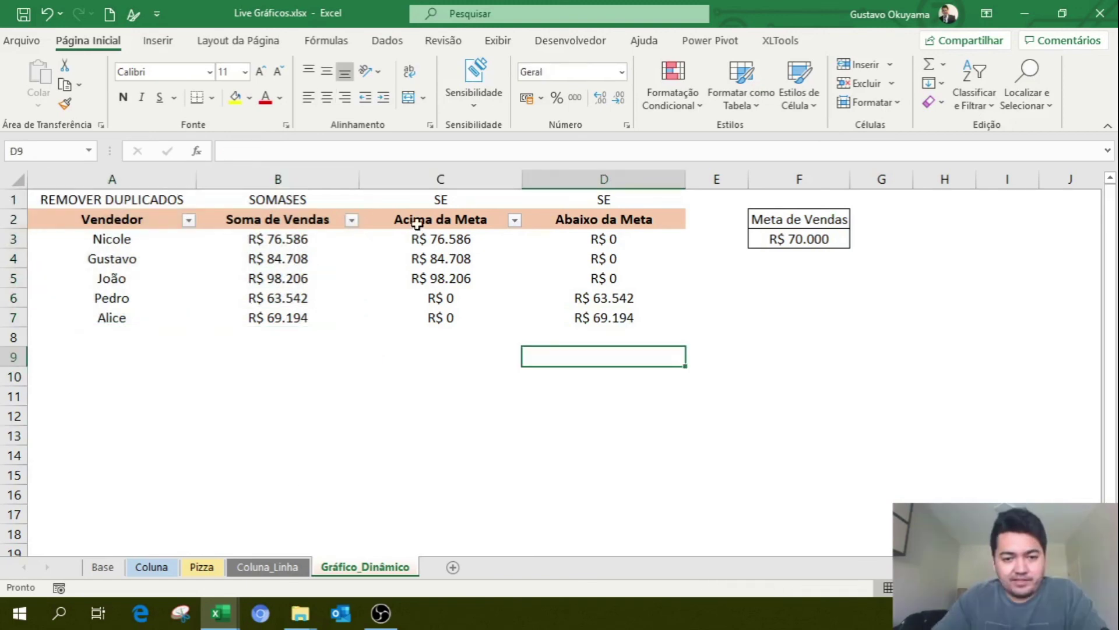
- Insert a 2D stacked column chart from C2:D7 and place it below the Meta de Vendas cell
{"action": "left_click_drag", "start_coordinate": [416, 222], "coordinate": [595, 315]}
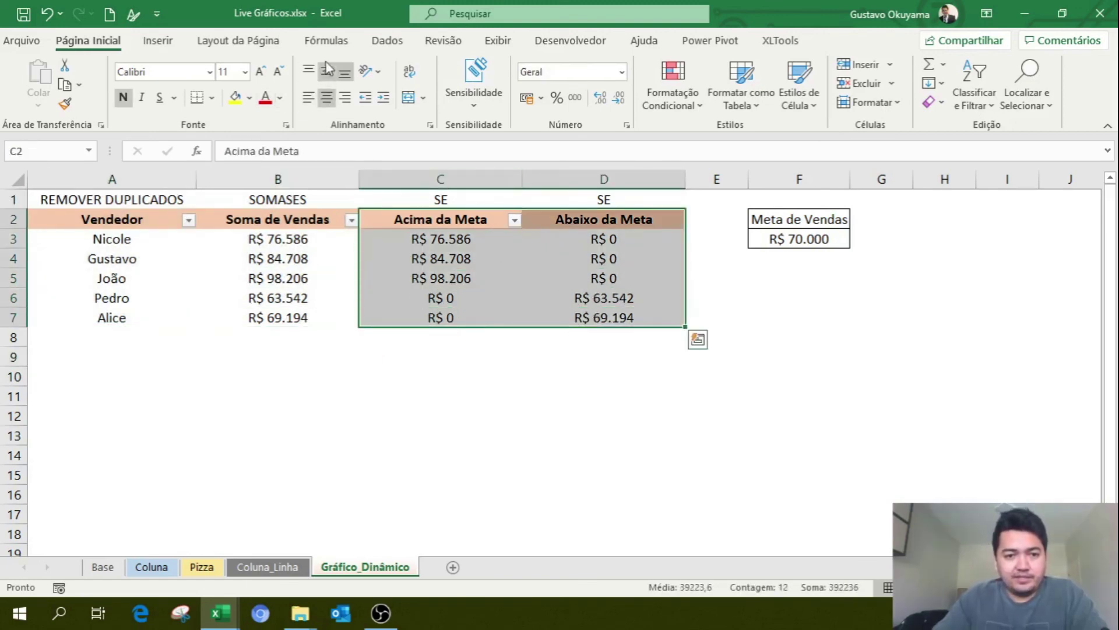
{"action": "left_click", "coordinate": [173, 44]}
{"action": "left_click", "coordinate": [406, 68]}
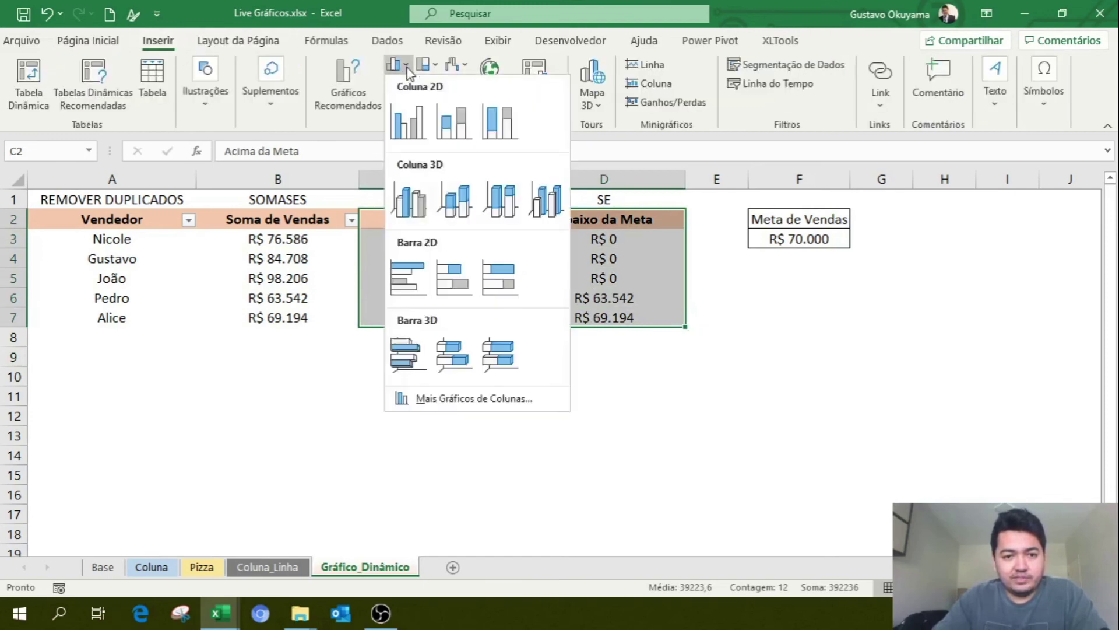
{"action": "left_click", "coordinate": [458, 126]}
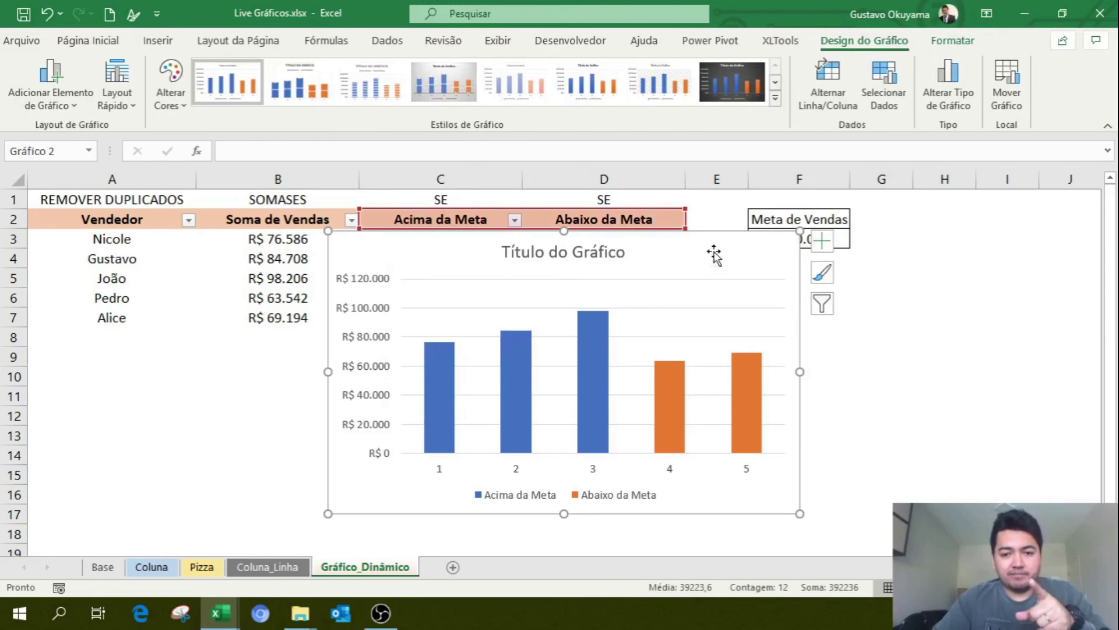
{"action": "left_click_drag", "start_coordinate": [714, 254], "coordinate": [943, 278]}
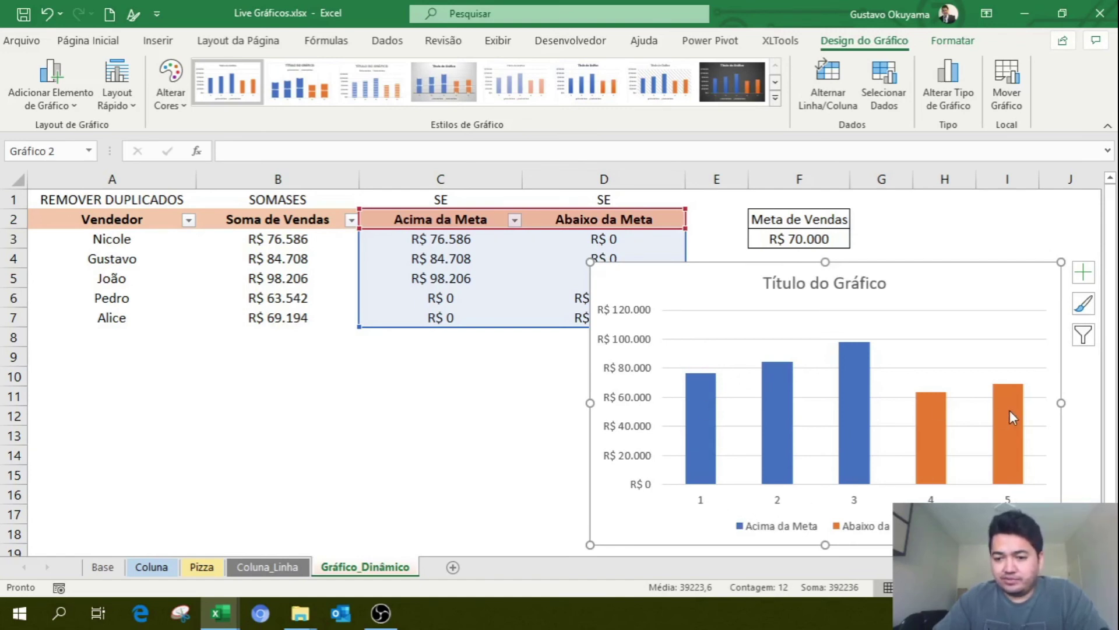
- Set the chart's horizontal axis labels to the seller names in A3:A7
{"action": "mouse_move", "coordinate": [1010, 410]}
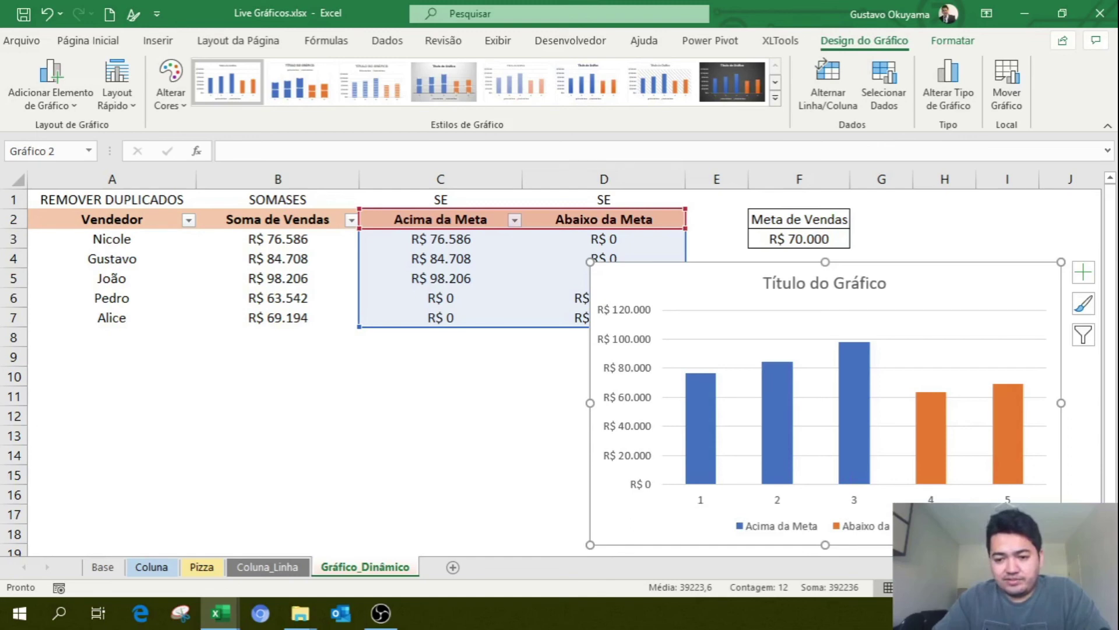
{"action": "right_click", "coordinate": [683, 505]}
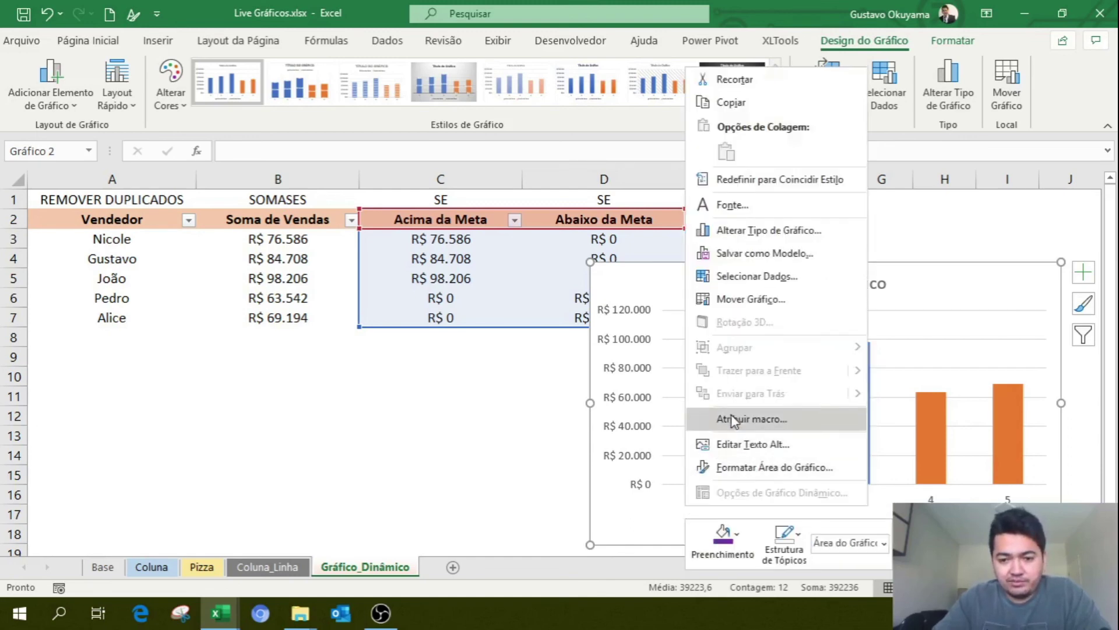
{"action": "left_click", "coordinate": [760, 281]}
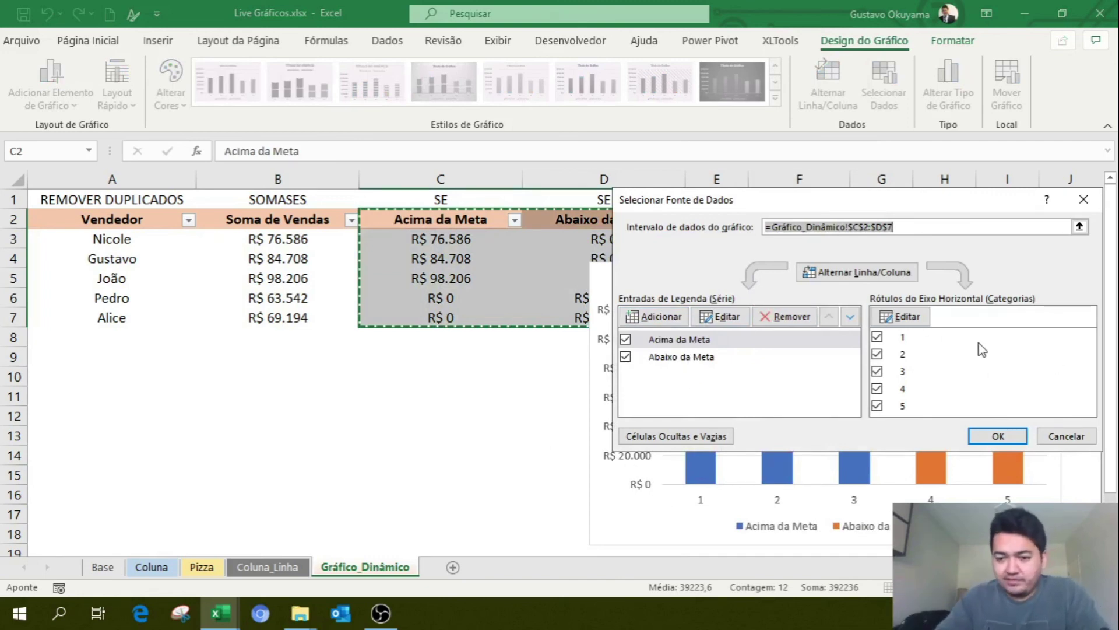
{"action": "left_click", "coordinate": [902, 319]}
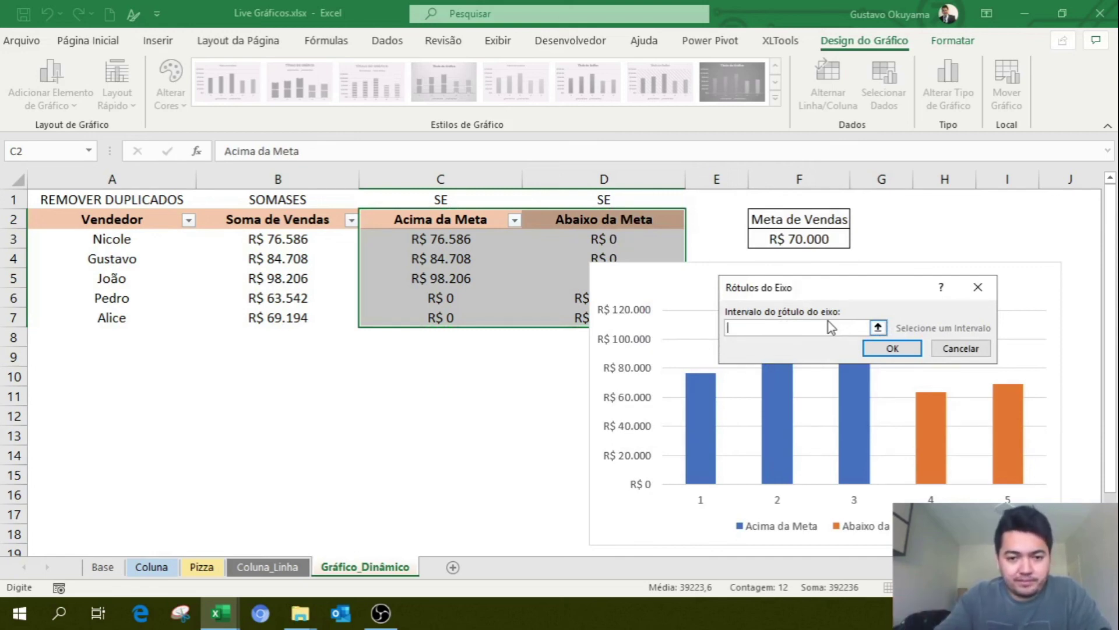
{"action": "left_click_drag", "start_coordinate": [119, 239], "coordinate": [119, 318]}
{"action": "left_click", "coordinate": [890, 349]}
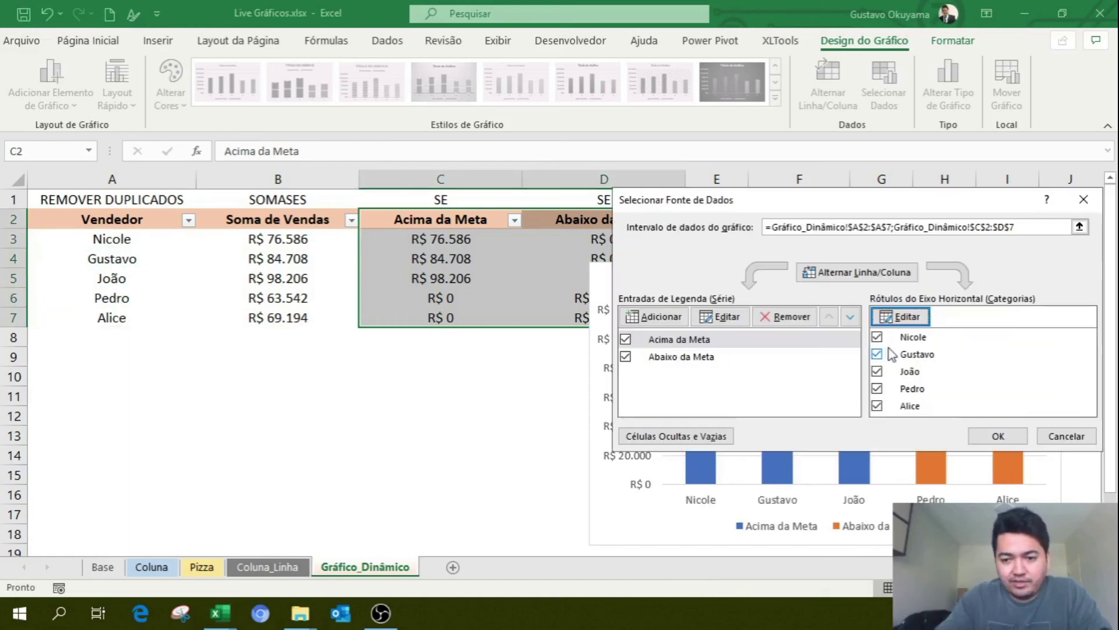
{"action": "left_click", "coordinate": [998, 436]}
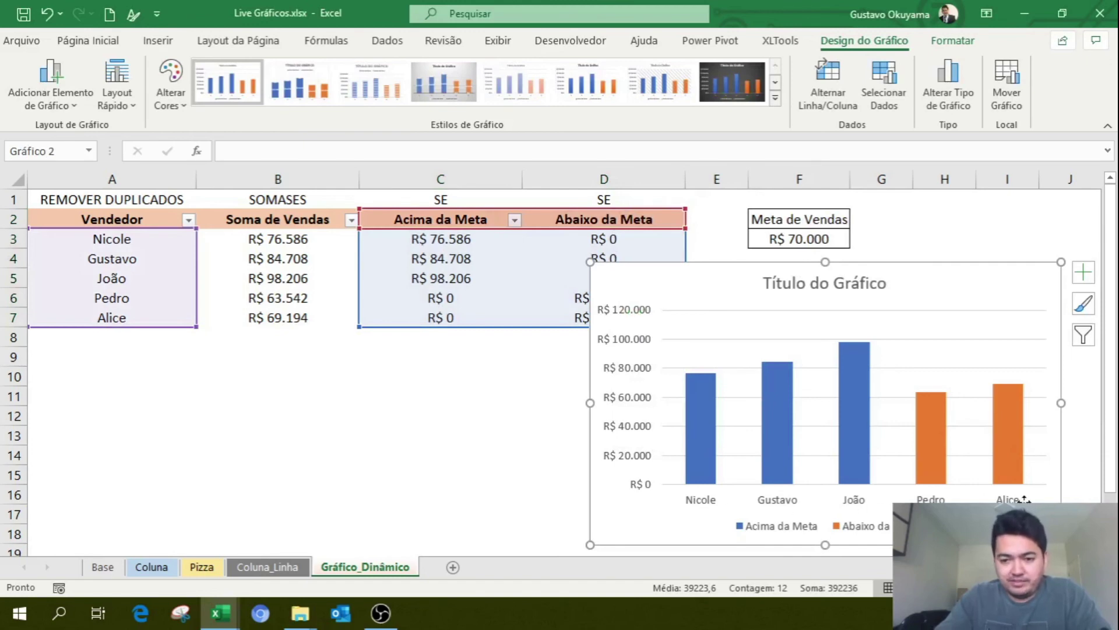
- Remove the gridlines from the stacked column chart
{"action": "mouse_move", "coordinate": [839, 409]}
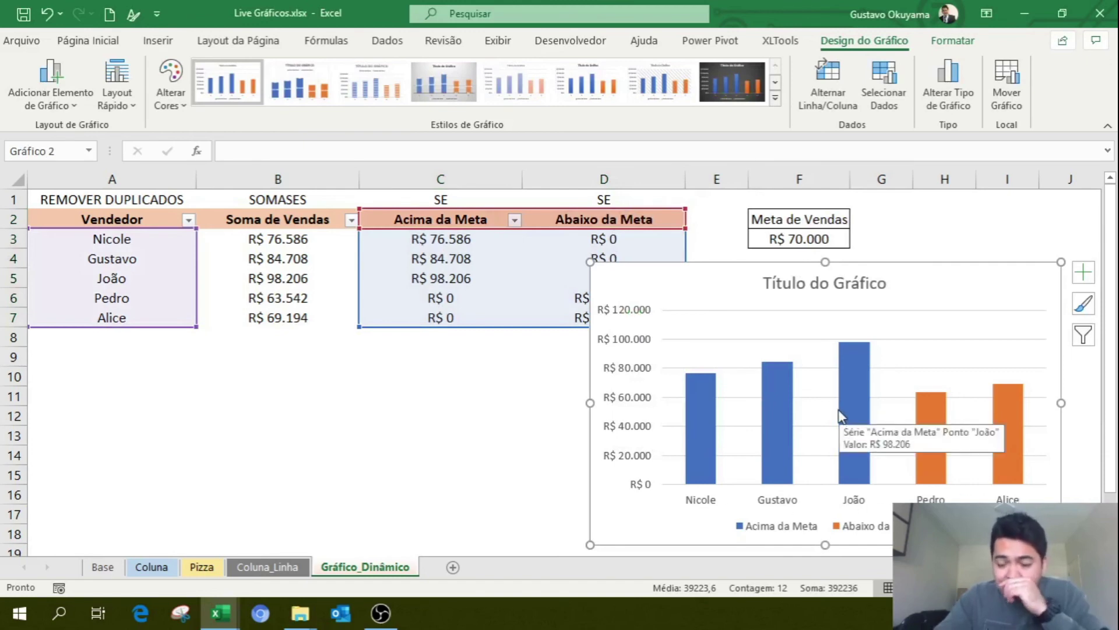
{"action": "left_click", "coordinate": [1083, 271]}
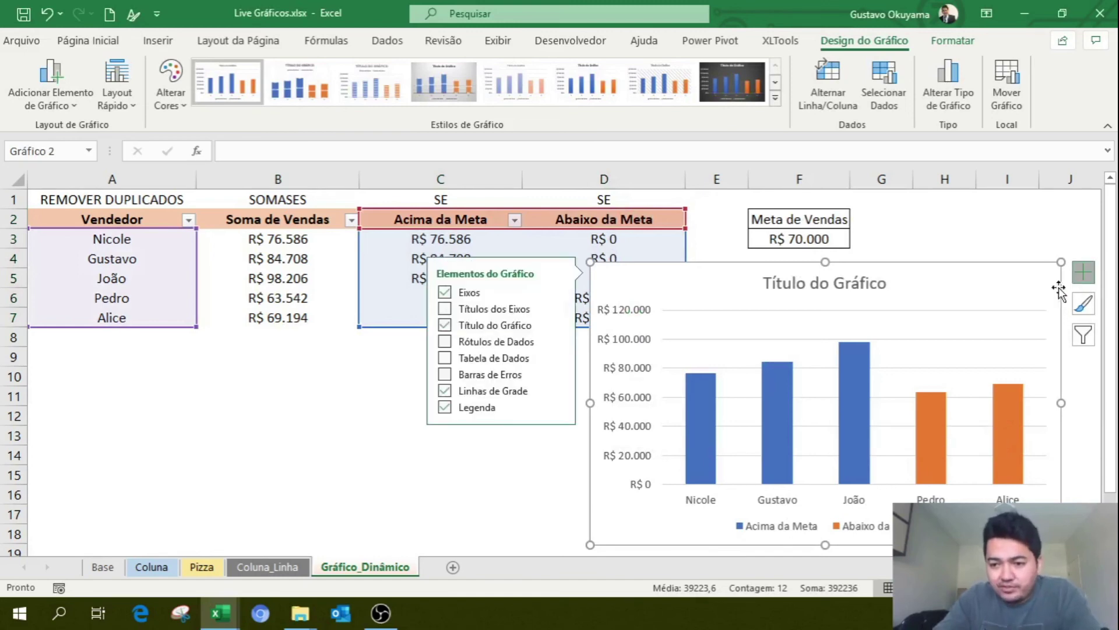
{"action": "left_click", "coordinate": [452, 391]}
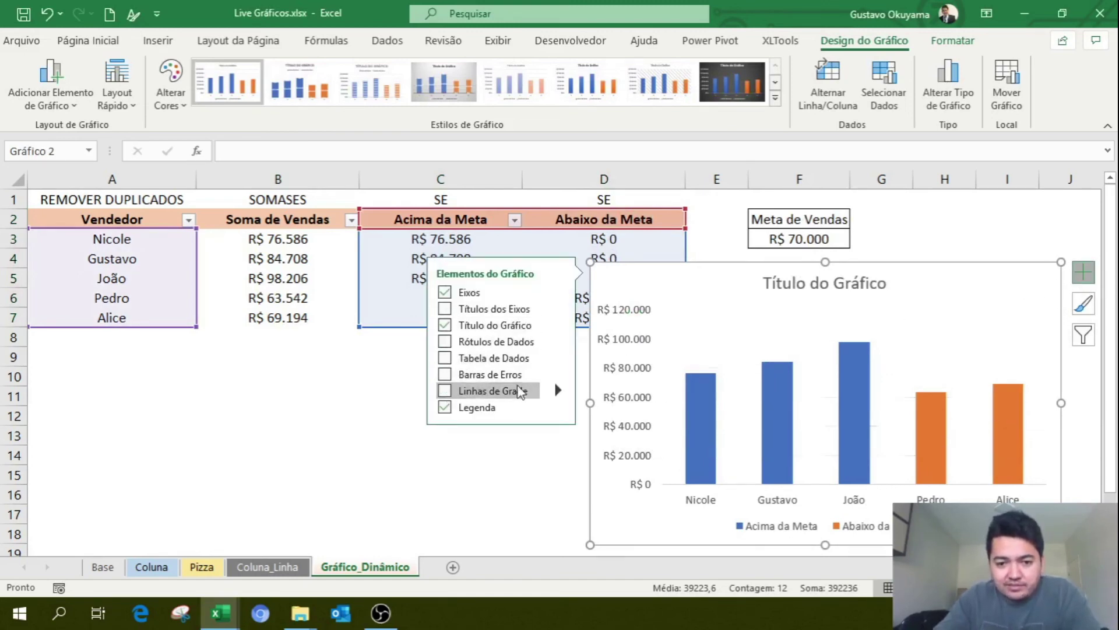
{"action": "left_click", "coordinate": [555, 472]}
- Remove the outline around the chart area
{"action": "left_click", "coordinate": [667, 275]}
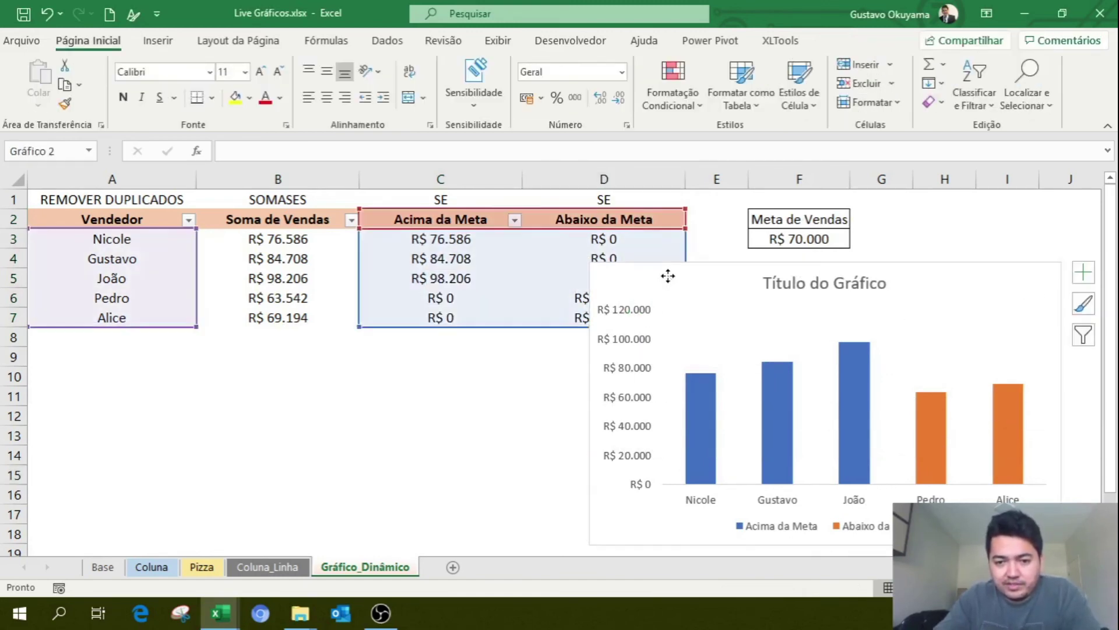
{"action": "left_click", "coordinate": [953, 41]}
{"action": "left_click", "coordinate": [513, 83]}
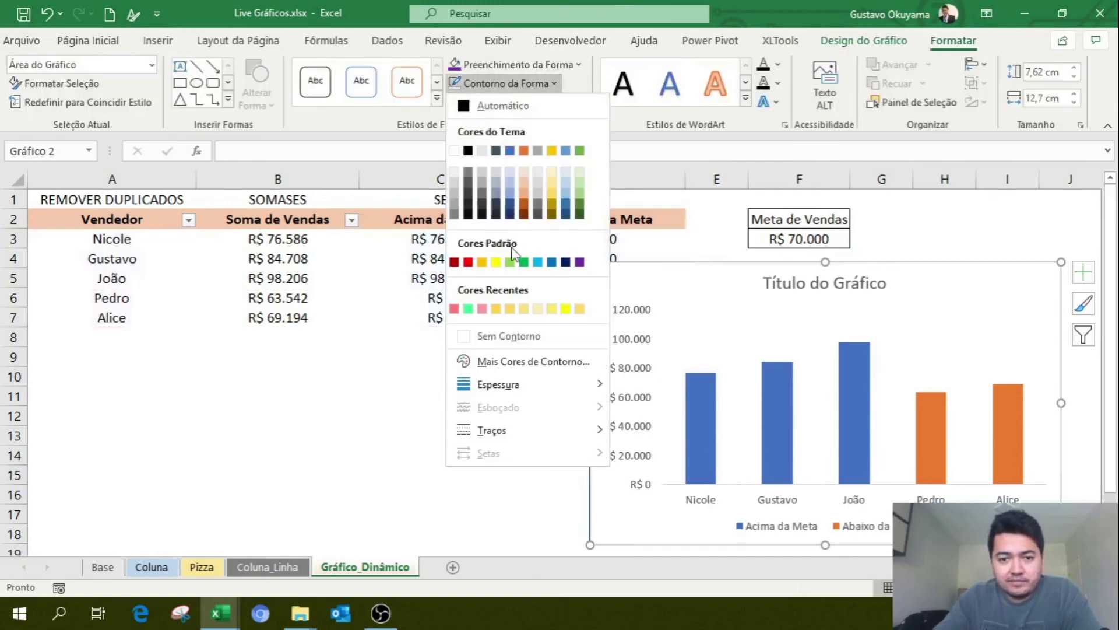
{"action": "left_click", "coordinate": [513, 344]}
{"action": "left_click", "coordinate": [496, 435]}
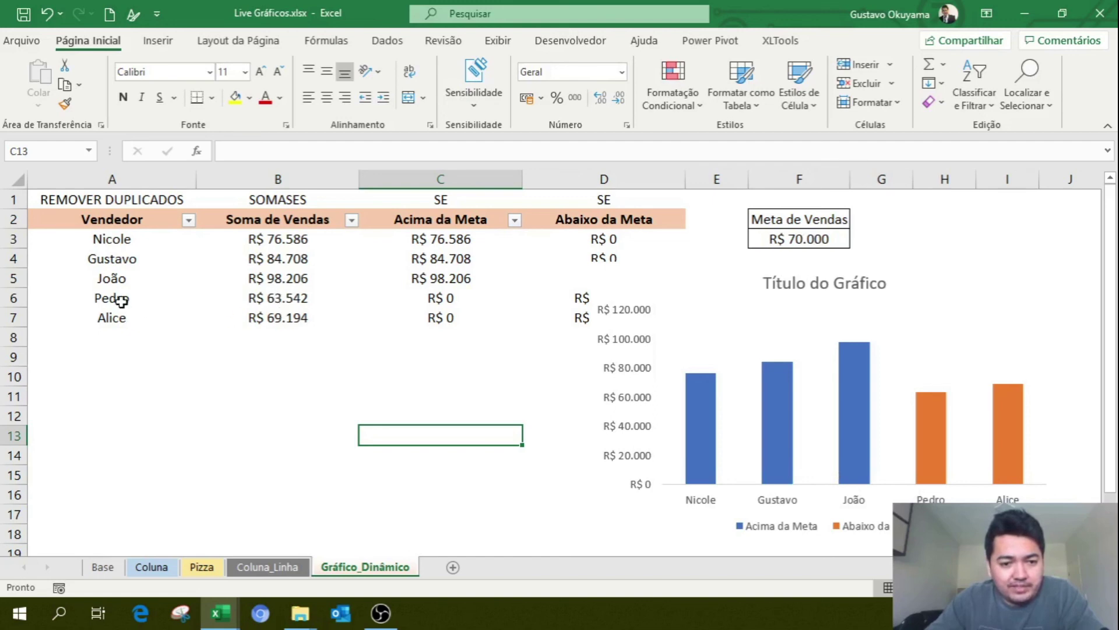
- Fill the chart's Abaixo da Meta series with standard red
{"action": "left_click_drag", "start_coordinate": [121, 300], "coordinate": [236, 320]}
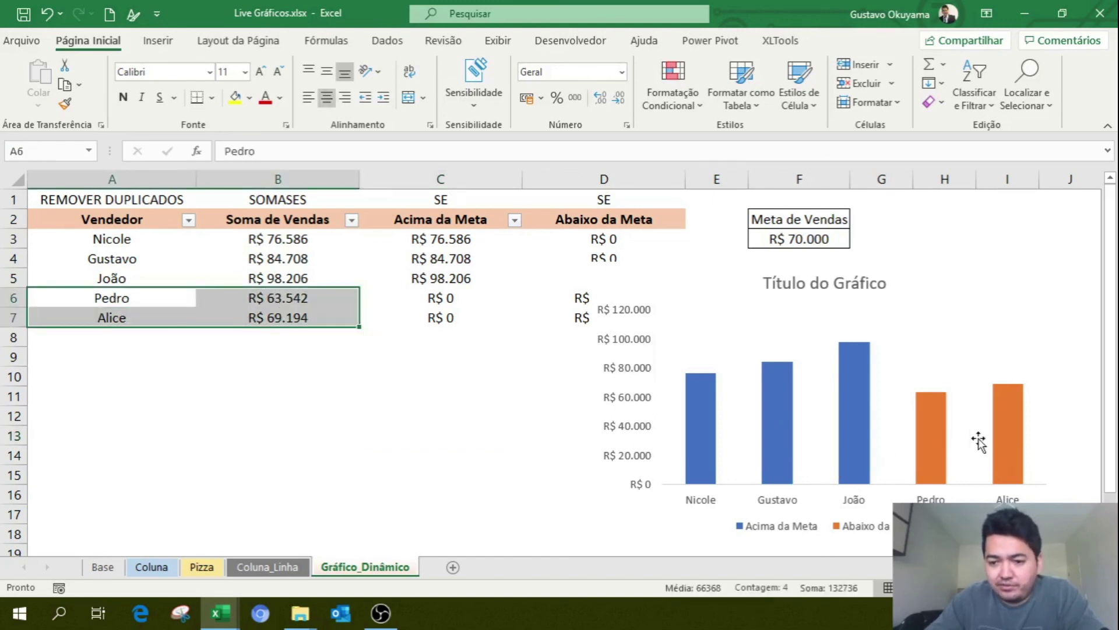
{"action": "left_click", "coordinate": [932, 423]}
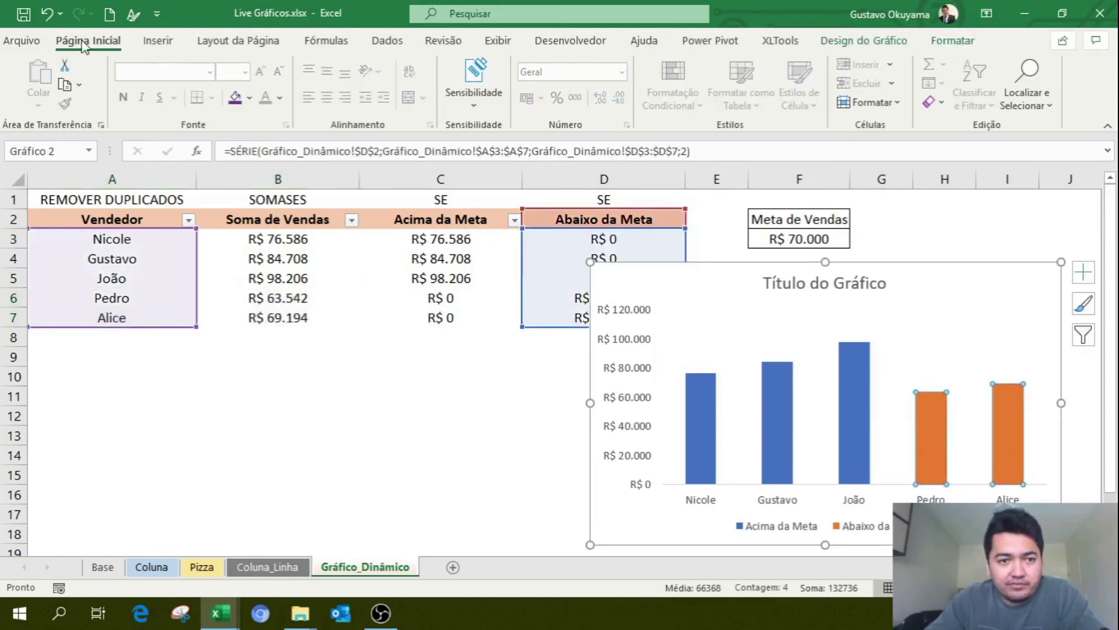
{"action": "left_click", "coordinate": [953, 42]}
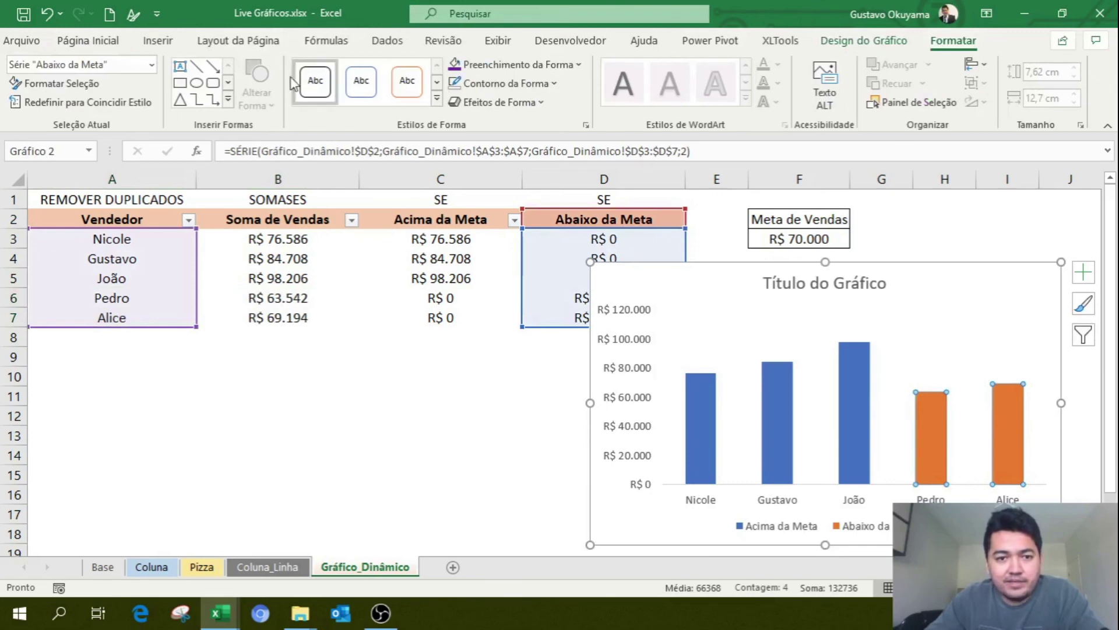
{"action": "left_click", "coordinate": [513, 64]}
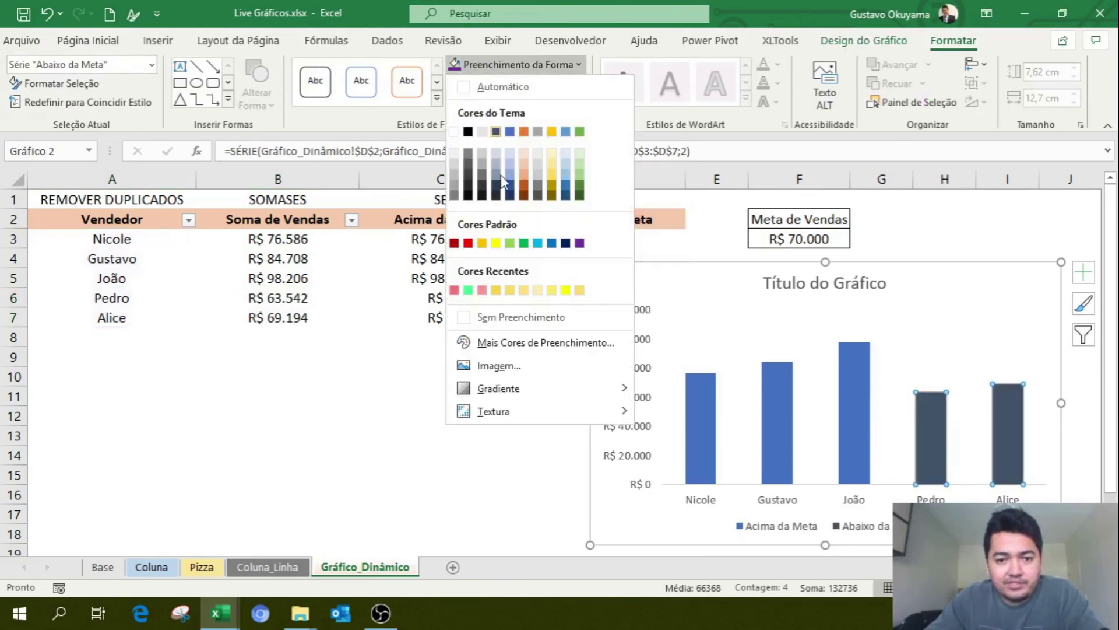
{"action": "left_click", "coordinate": [468, 243]}
{"action": "left_click", "coordinate": [500, 492]}
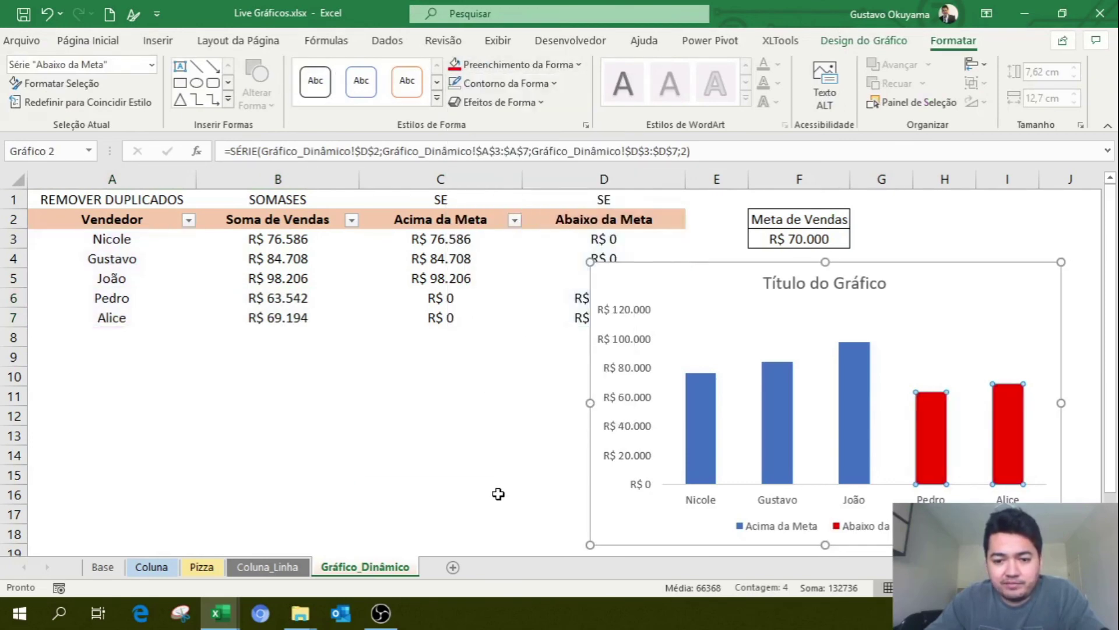
- Fill the Acima da Meta series with standard green and shrink the chart to about 6.62 cm high by 11.44 cm wide
{"action": "left_click", "coordinate": [701, 409]}
{"action": "left_click", "coordinate": [507, 64]}
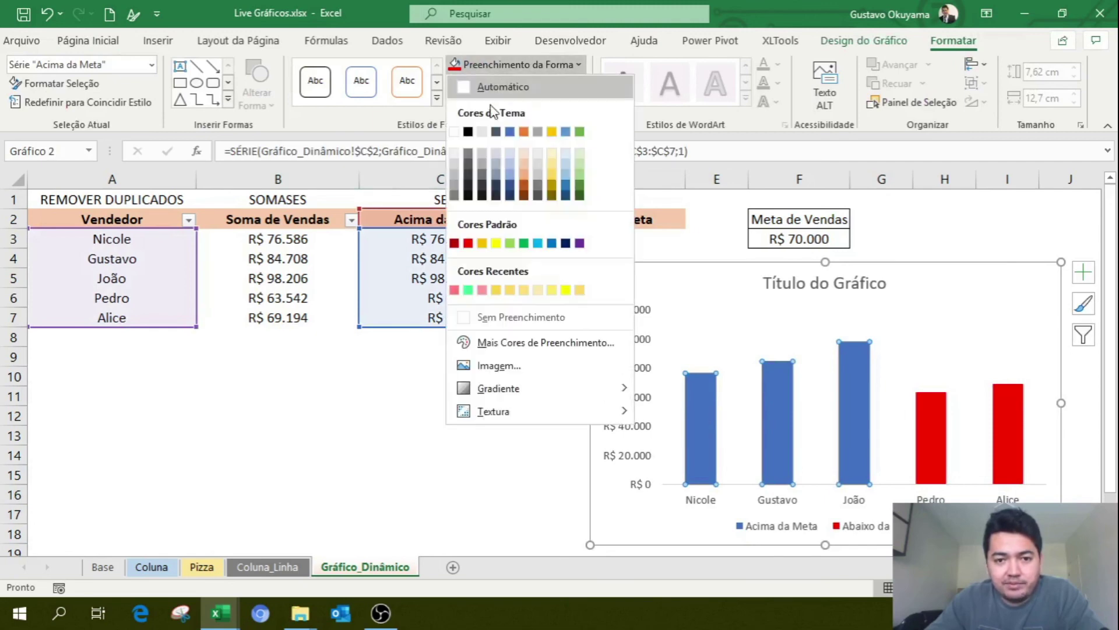
{"action": "left_click", "coordinate": [524, 243]}
{"action": "left_click", "coordinate": [462, 423]}
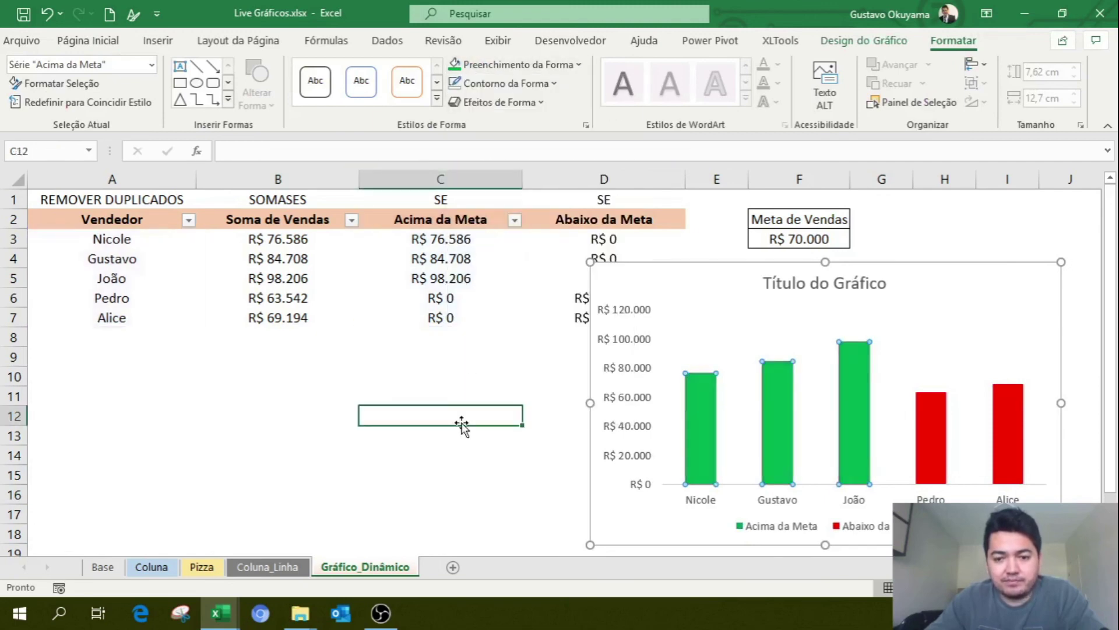
{"action": "left_click", "coordinate": [716, 294]}
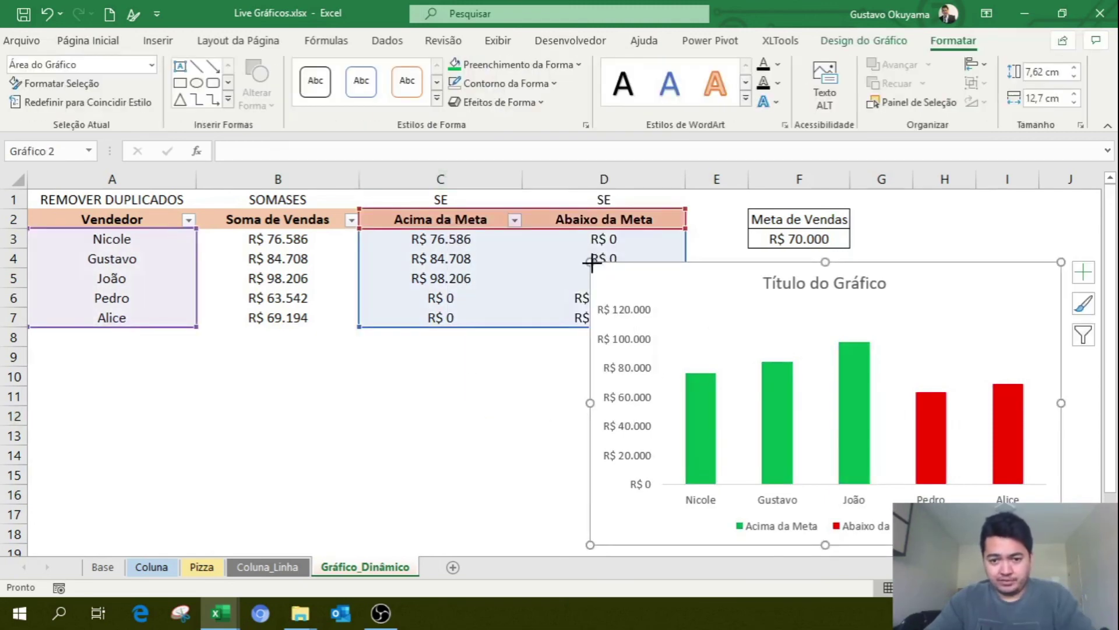
{"action": "left_click_drag", "start_coordinate": [592, 263], "coordinate": [637, 298]}
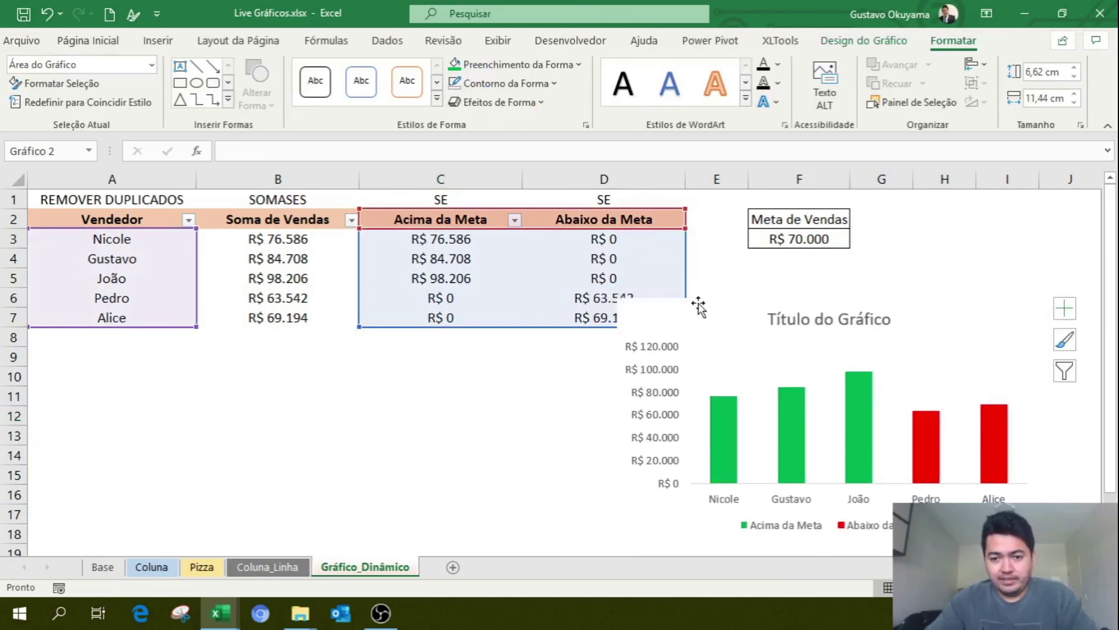
- Set the Meta de Vendas value in F3 to 80000 to test the chart's colours
{"action": "left_click", "coordinate": [805, 243]}
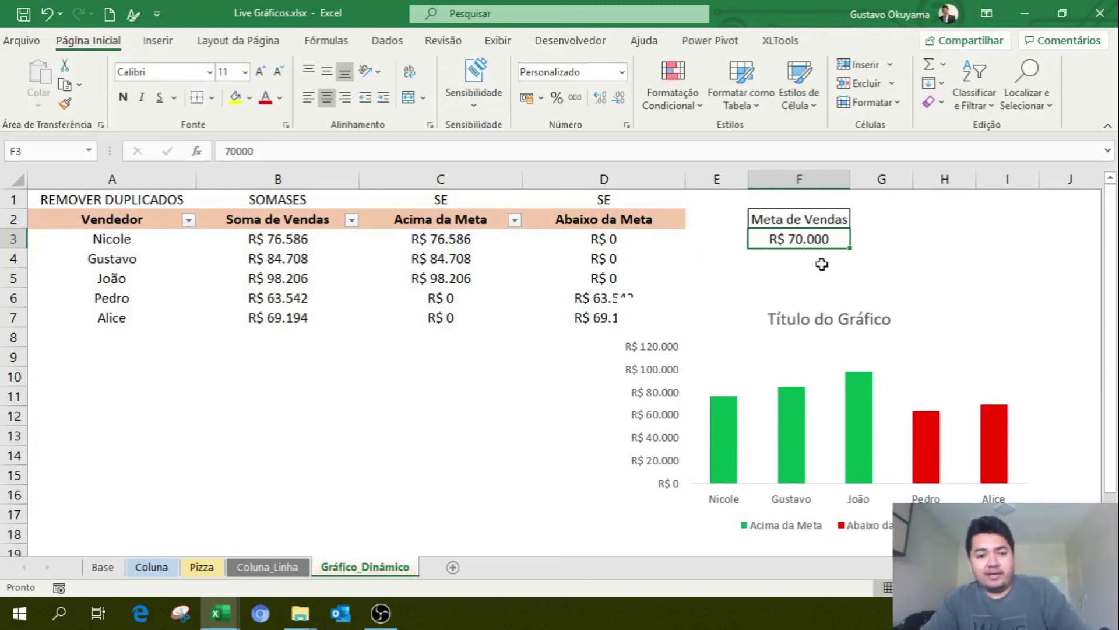
{"action": "type", "text": "8"}
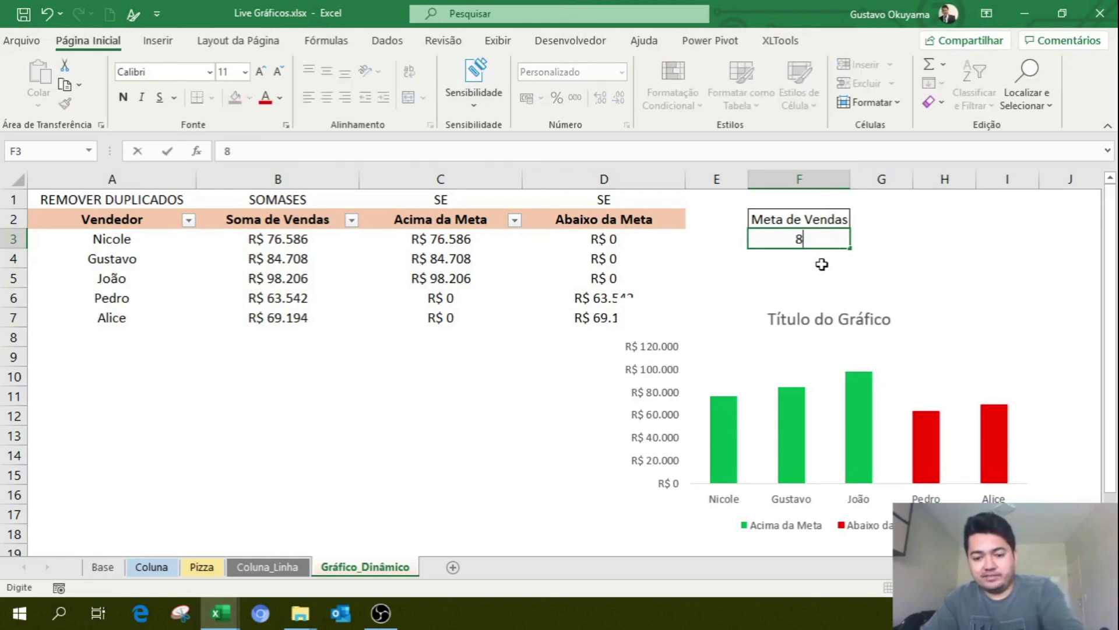
{"action": "type", "text": "0000"}
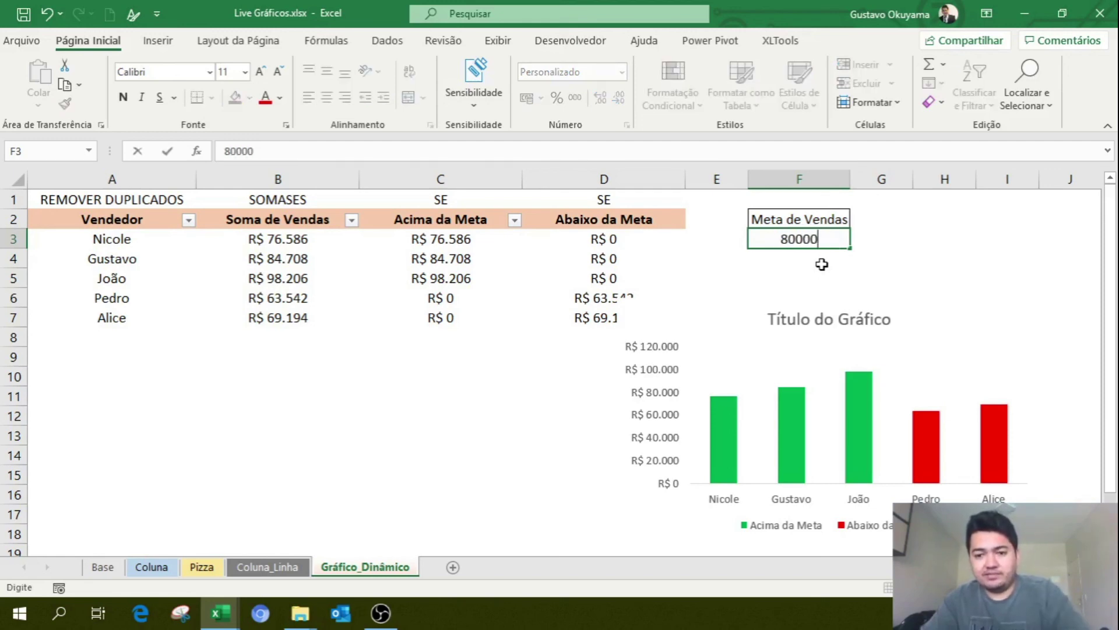
{"action": "key", "text": "Return"}
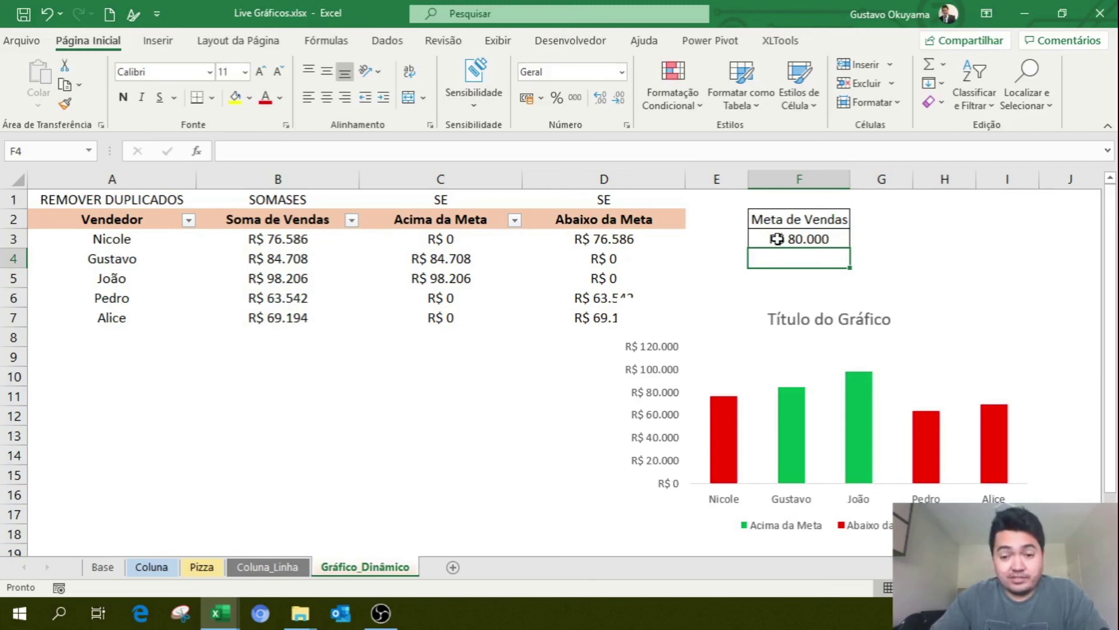
- Set the Meta de Vendas value in F3 to 85000 to test the chart again
{"action": "mouse_move", "coordinate": [739, 435]}
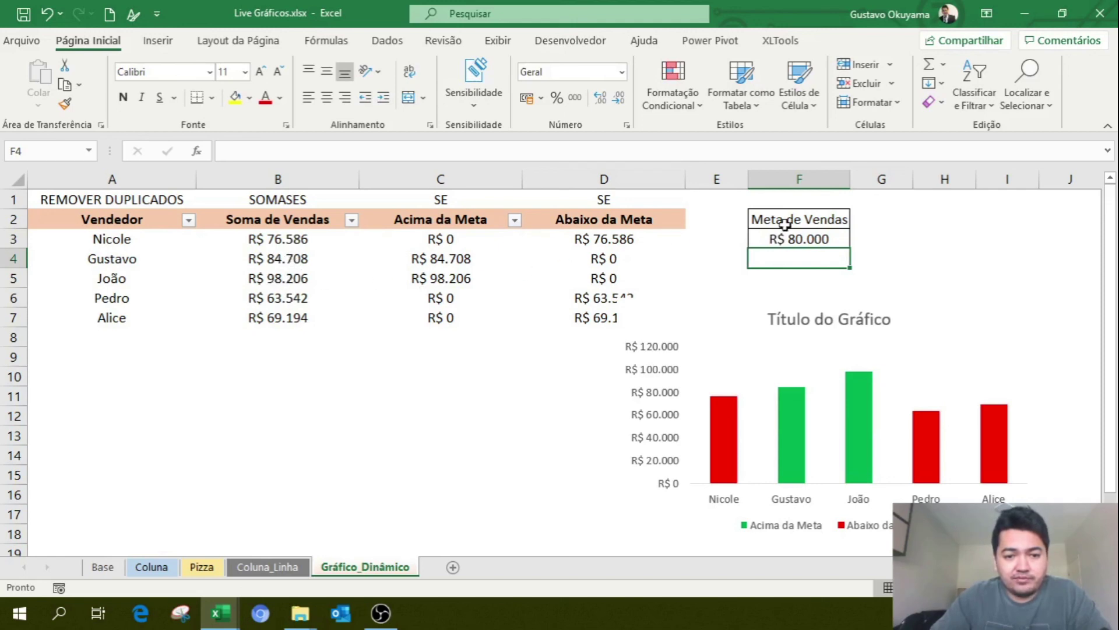
{"action": "left_click", "coordinate": [805, 236]}
{"action": "type", "text": "8"}
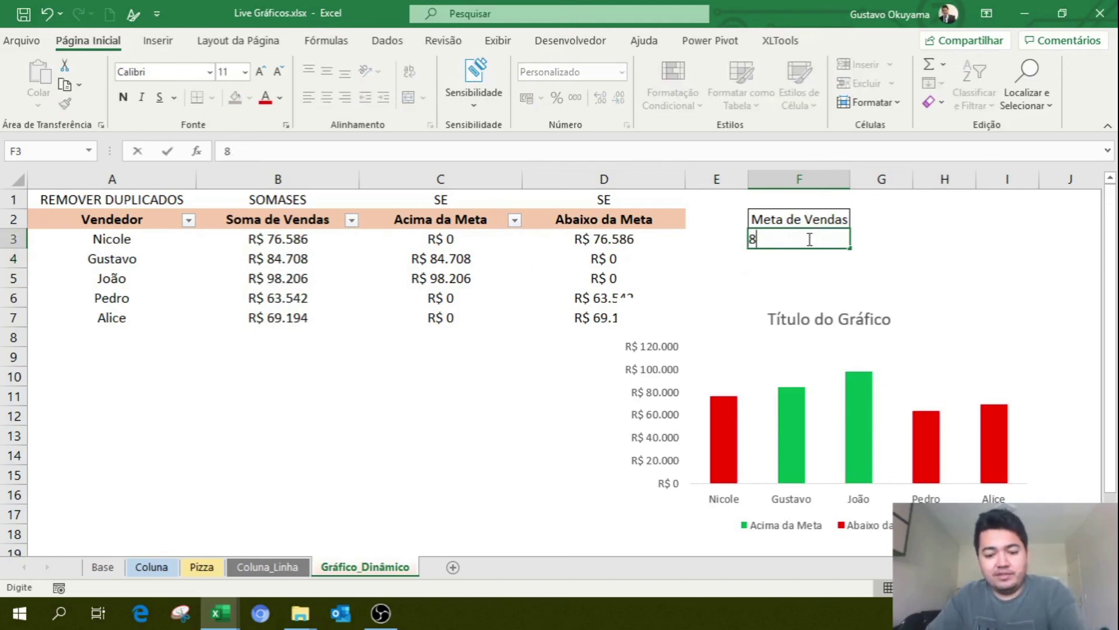
{"action": "type", "text": "5000"}
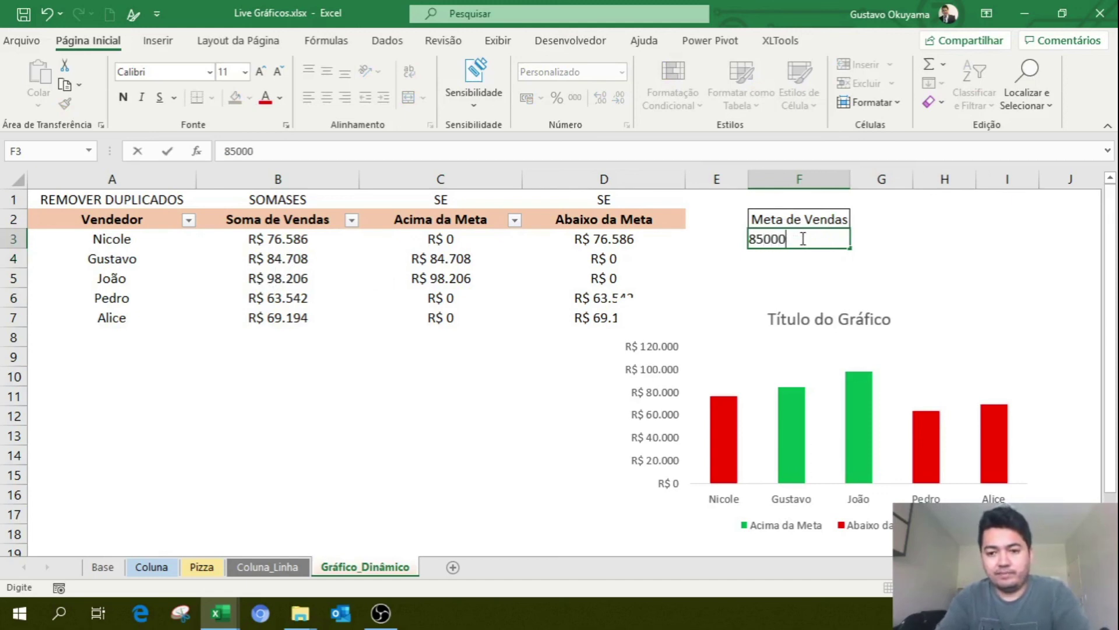
{"action": "key", "text": "Return"}
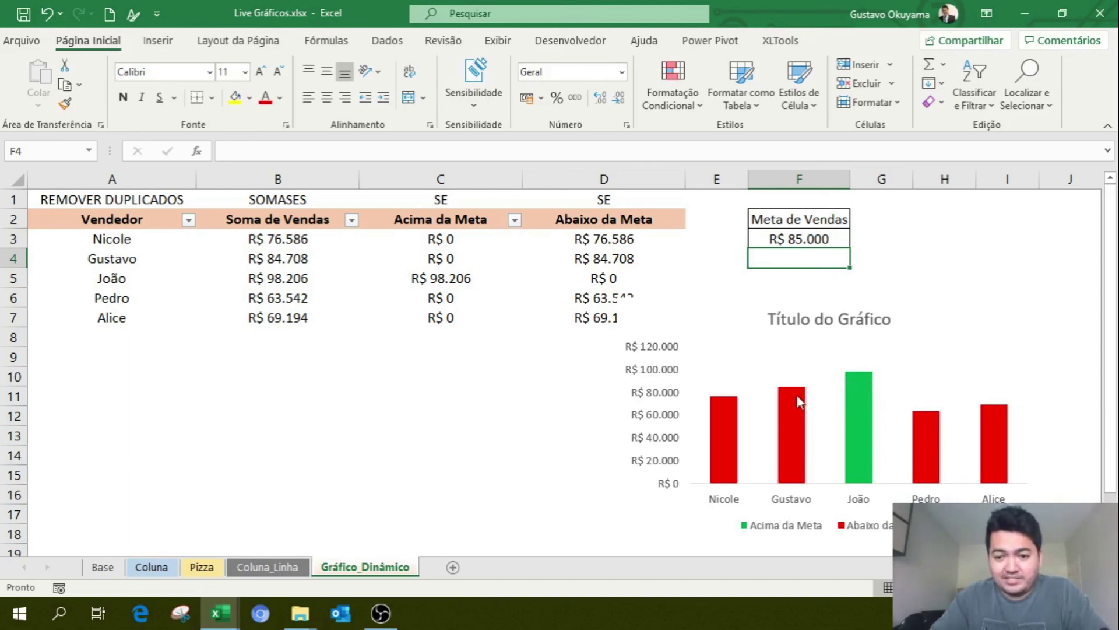
- Set the Meta de Vendas value in F3 to 50000
{"action": "mouse_move", "coordinate": [799, 402]}
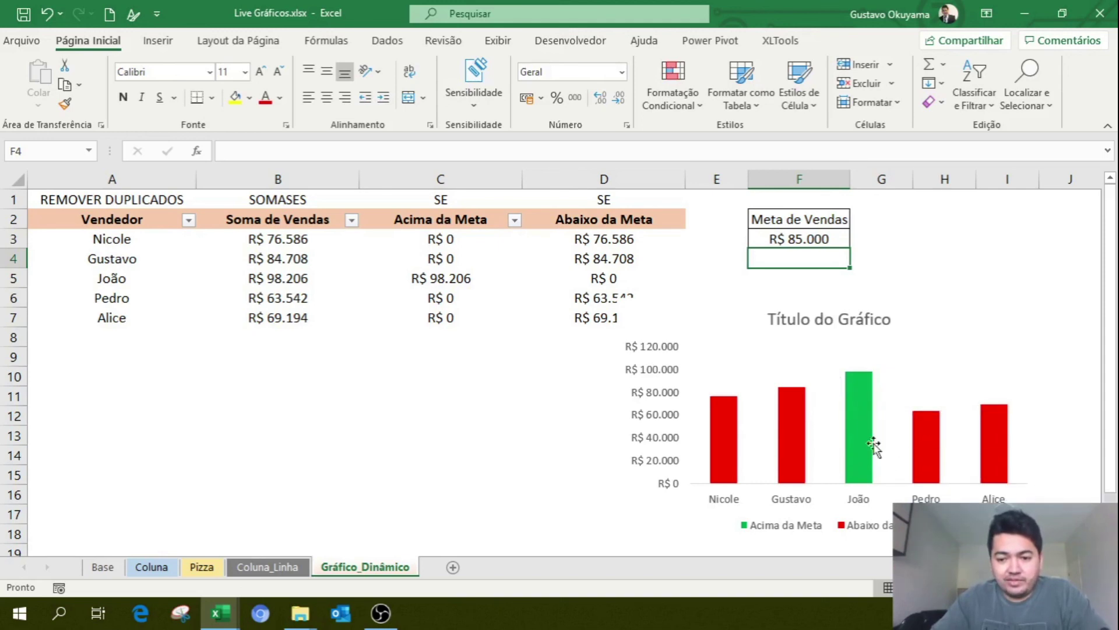
{"action": "left_click", "coordinate": [790, 245]}
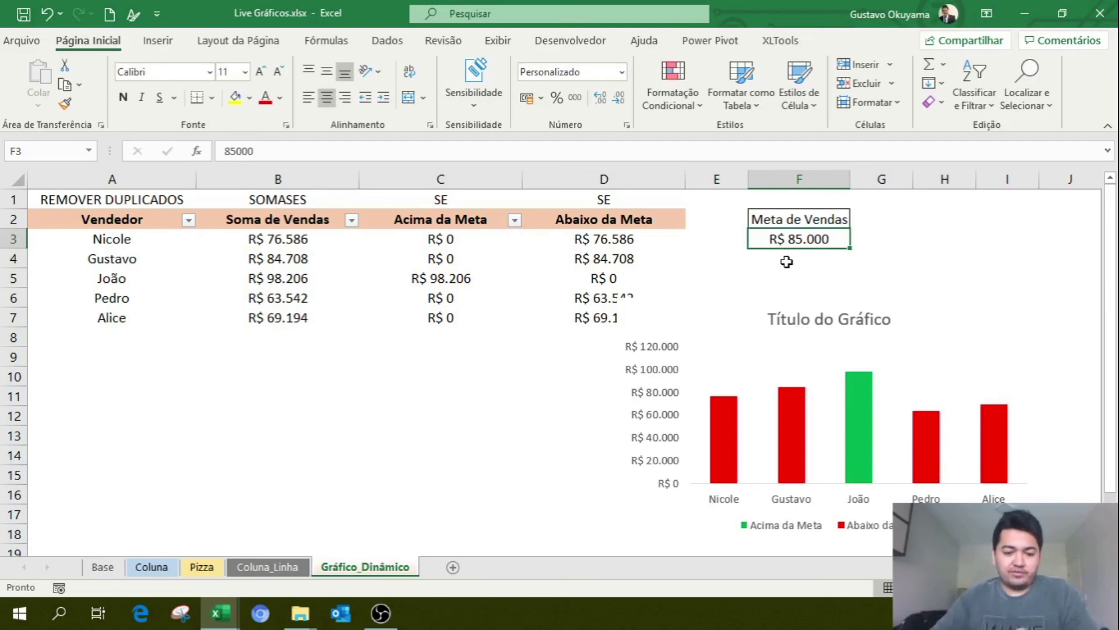
{"action": "type", "text": "50.00"}
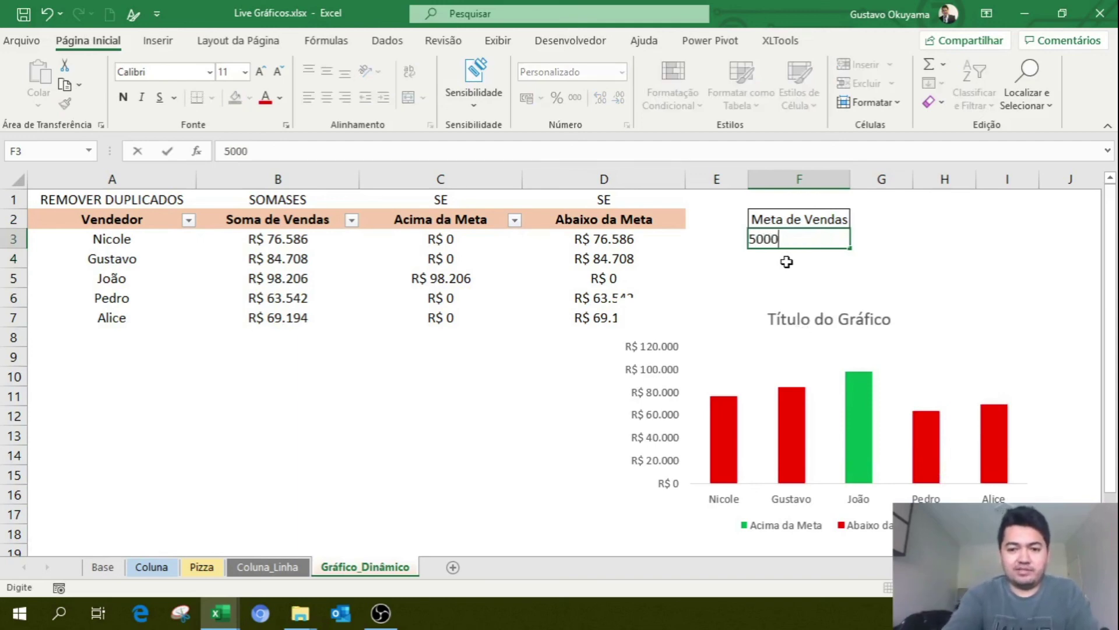
{"action": "type", "text": "0"}
{"action": "key", "text": "Return"}
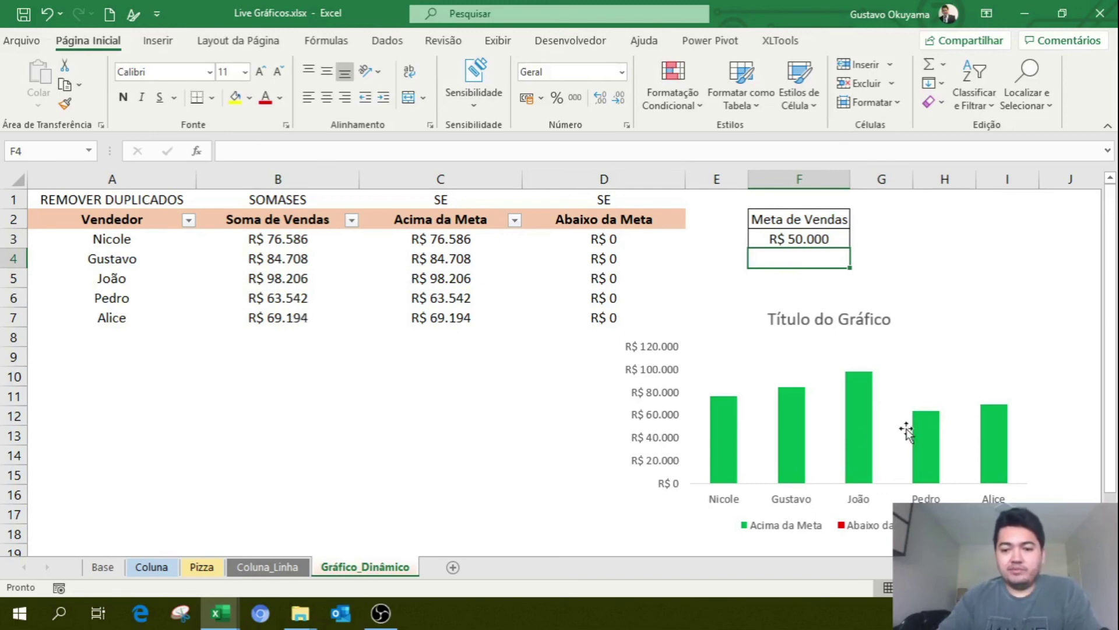
- Move the chart clear of the values in the Abaixo da Meta column
{"action": "left_click", "coordinate": [920, 368]}
{"action": "left_click_drag", "start_coordinate": [944, 335], "coordinate": [978, 319]}
{"action": "left_click", "coordinate": [543, 449]}
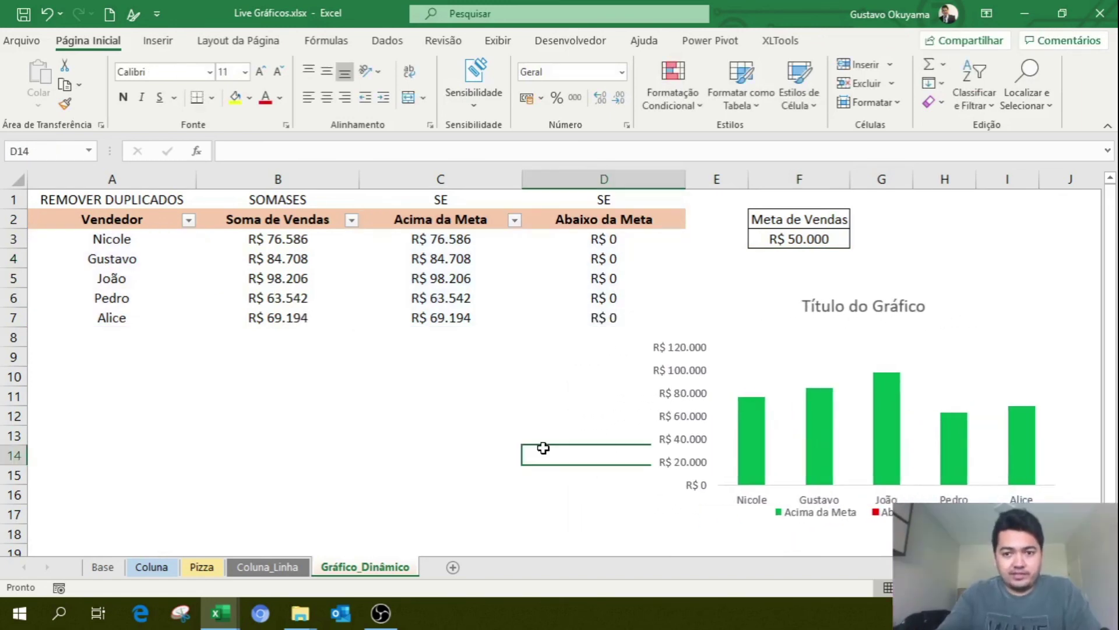